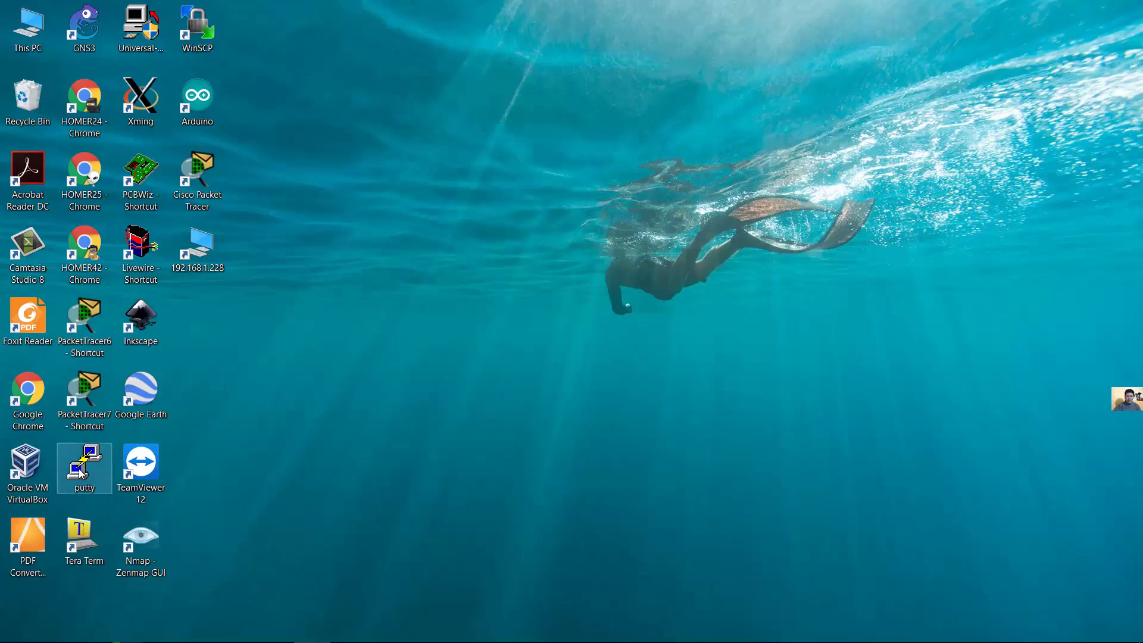
Enter host 192.168.1.234, set the terminal font to Courier New 16-point, and connect via SSH
{"action": "double_click", "coordinate": [84, 470]}
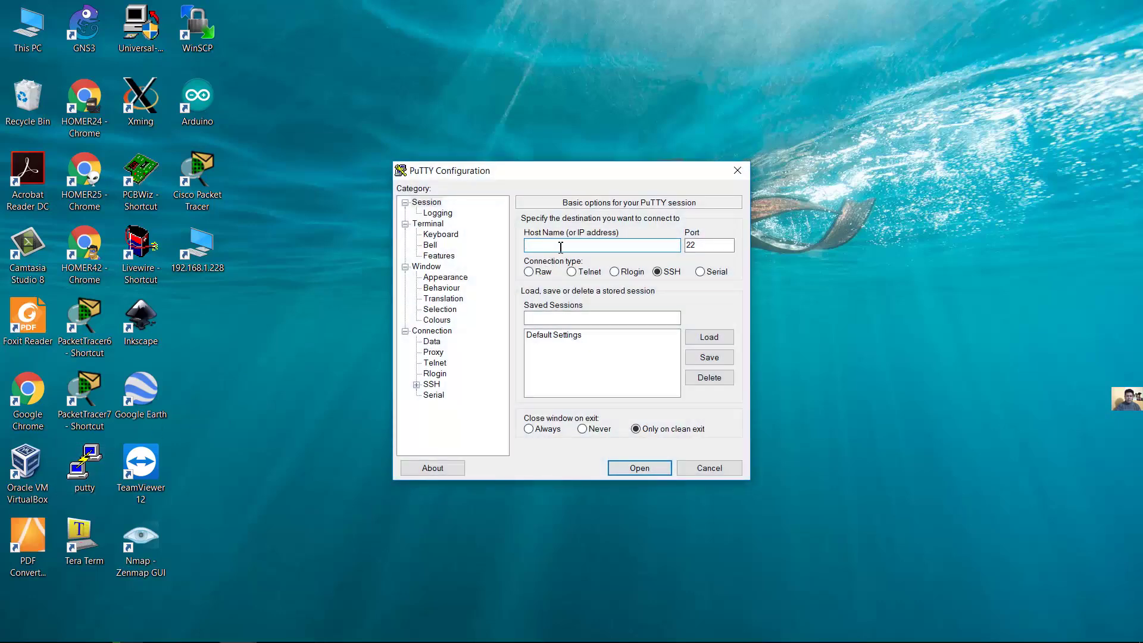
{"action": "type", "text": "192.168.1.234"}
{"action": "left_click", "coordinate": [447, 281]}
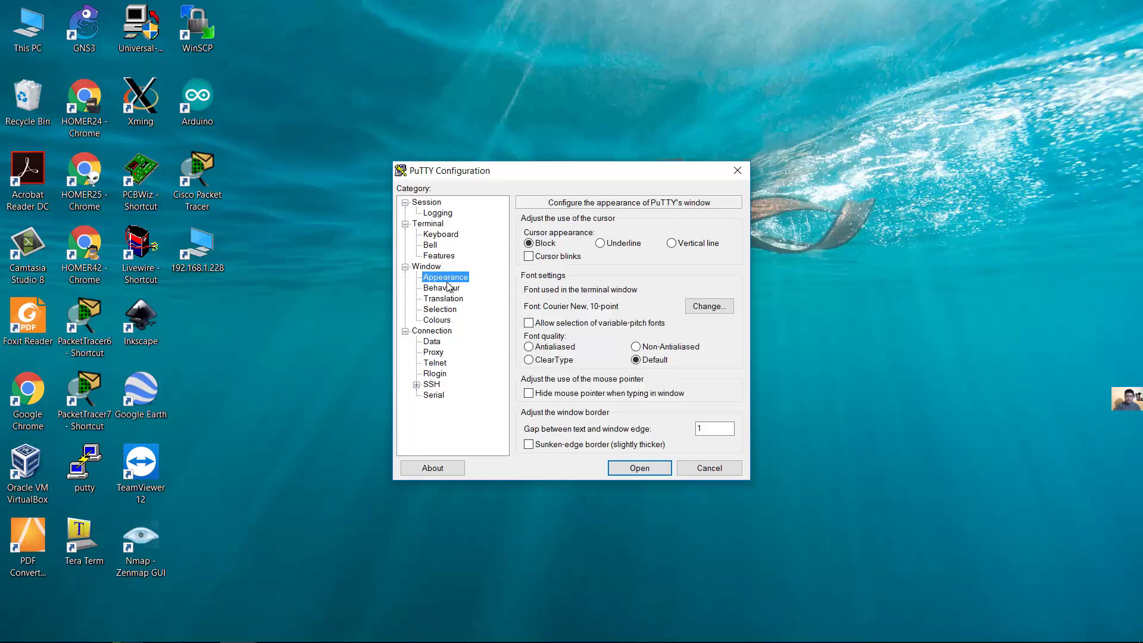
{"action": "left_click", "coordinate": [708, 310]}
{"action": "left_click", "coordinate": [707, 307]}
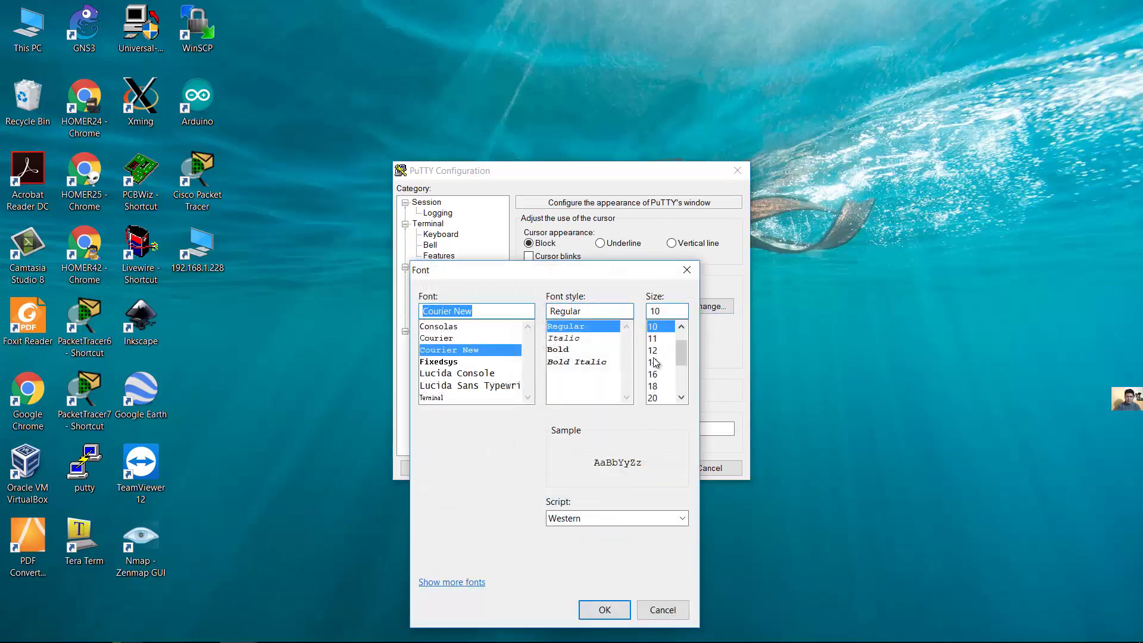
{"action": "left_click", "coordinate": [654, 363]}
{"action": "left_click", "coordinate": [655, 374]}
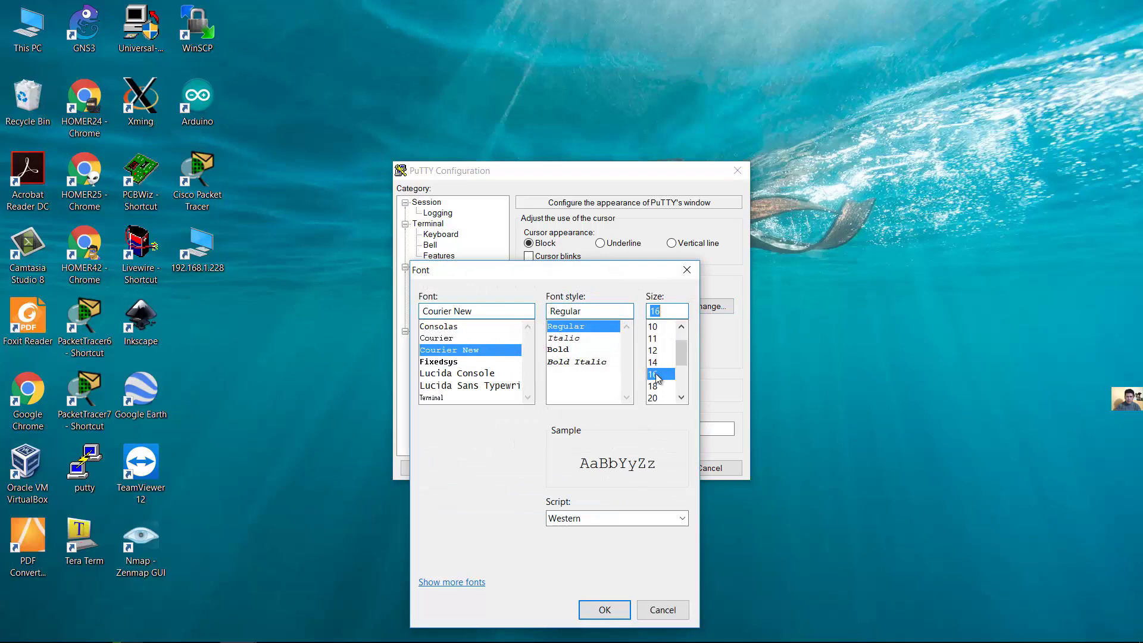
{"action": "left_click", "coordinate": [606, 609]}
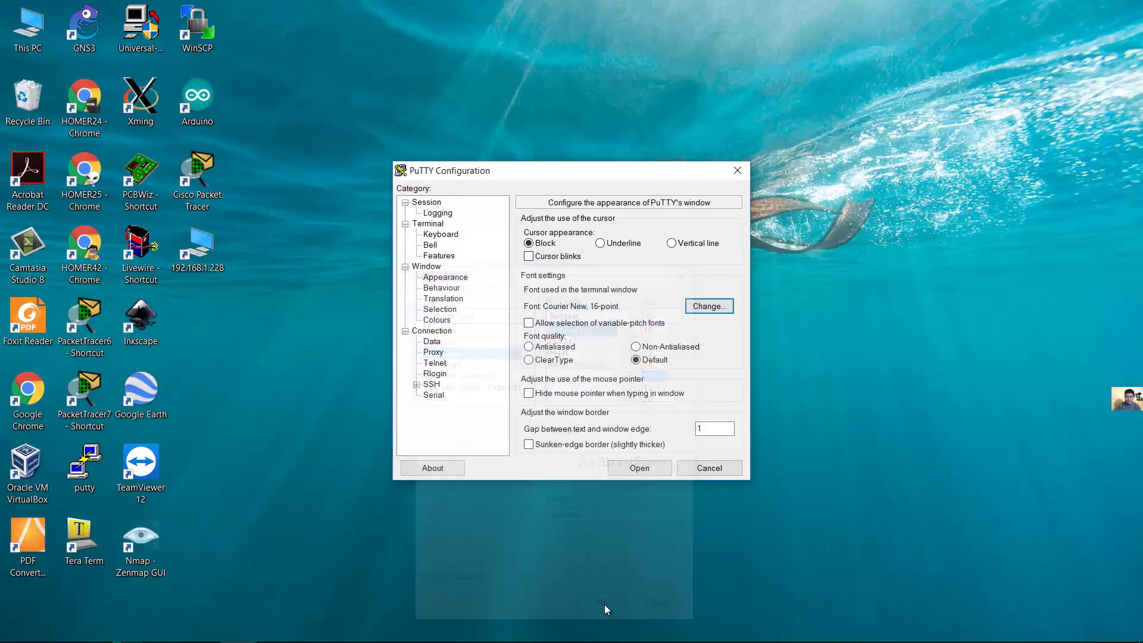
{"action": "left_click", "coordinate": [634, 469]}
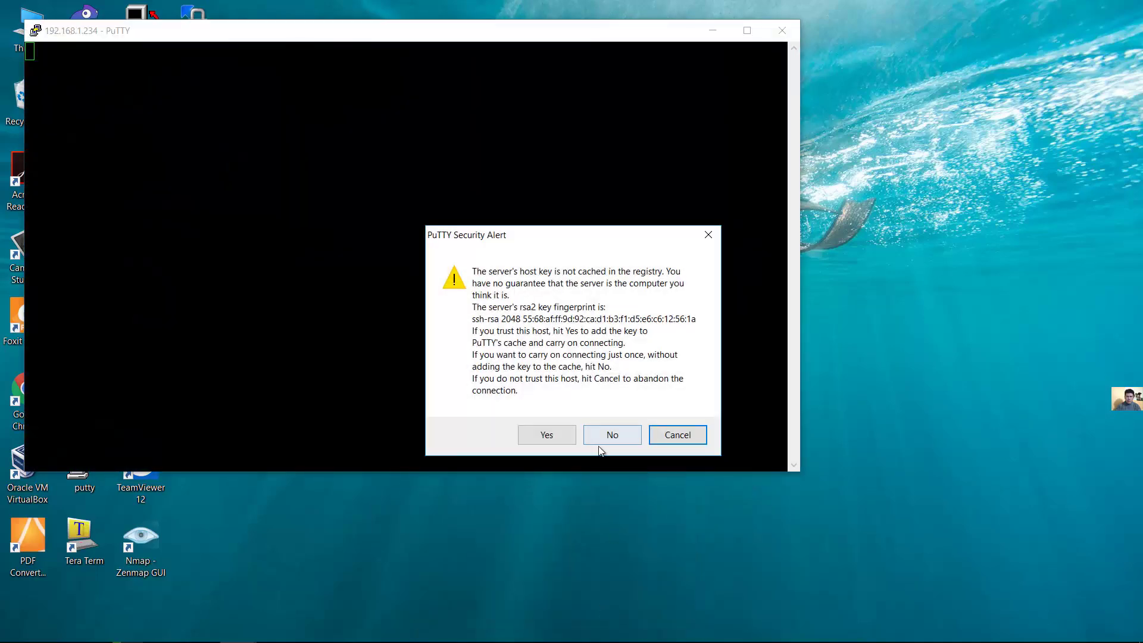
Trust the host key, maximize the terminal, and log in with the user's account name and password
{"action": "left_click", "coordinate": [551, 437]}
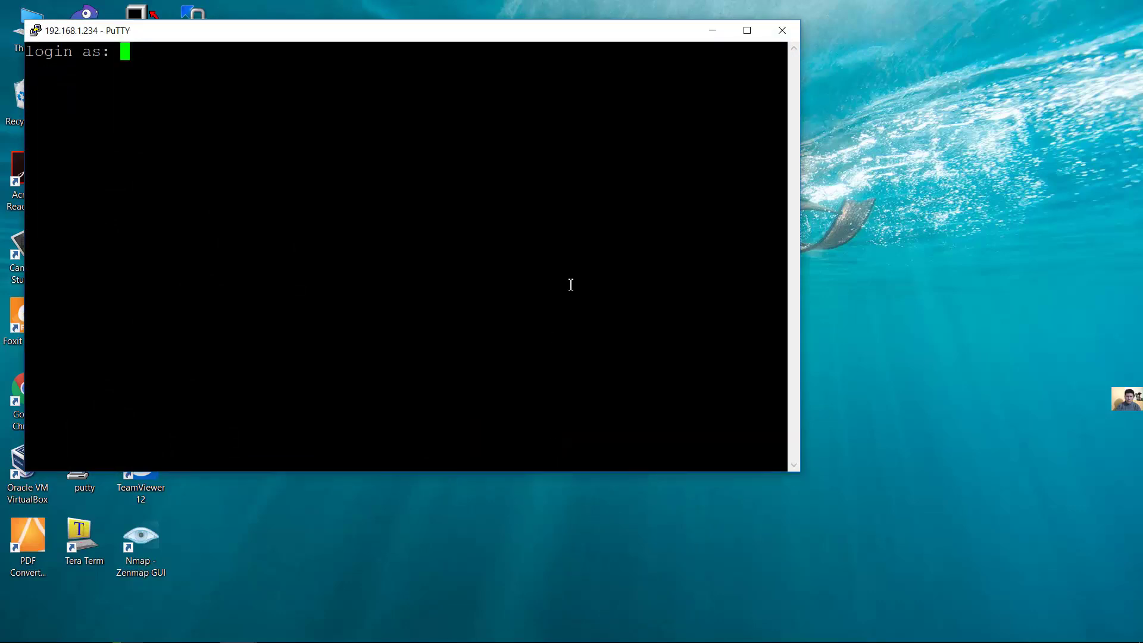
{"action": "left_click", "coordinate": [747, 30]}
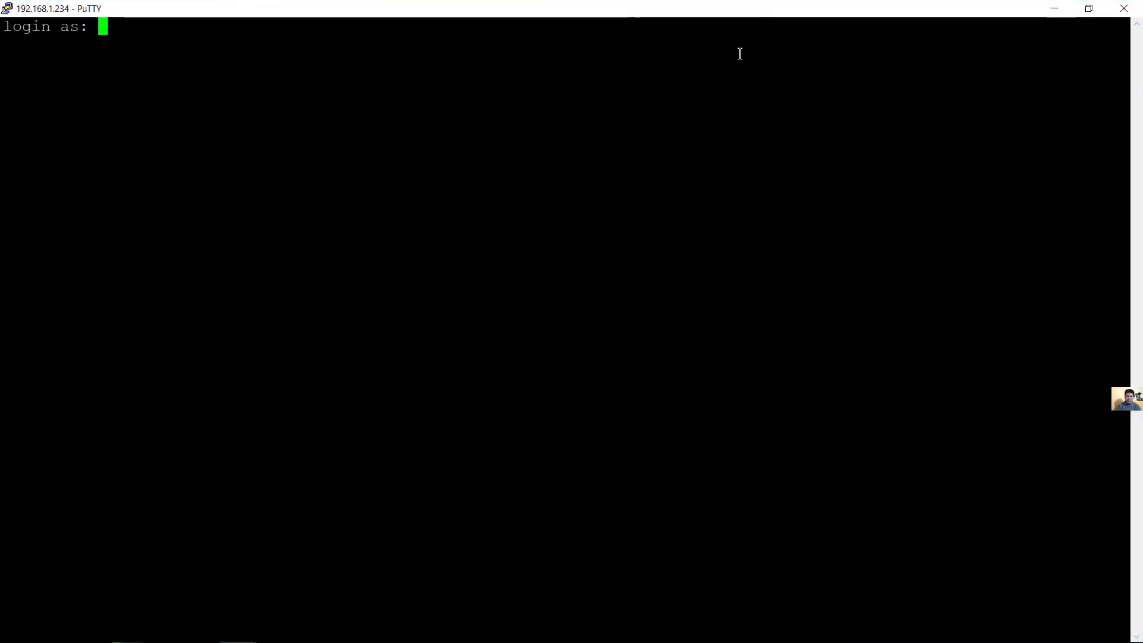
{"action": "key", "text": "Return"}
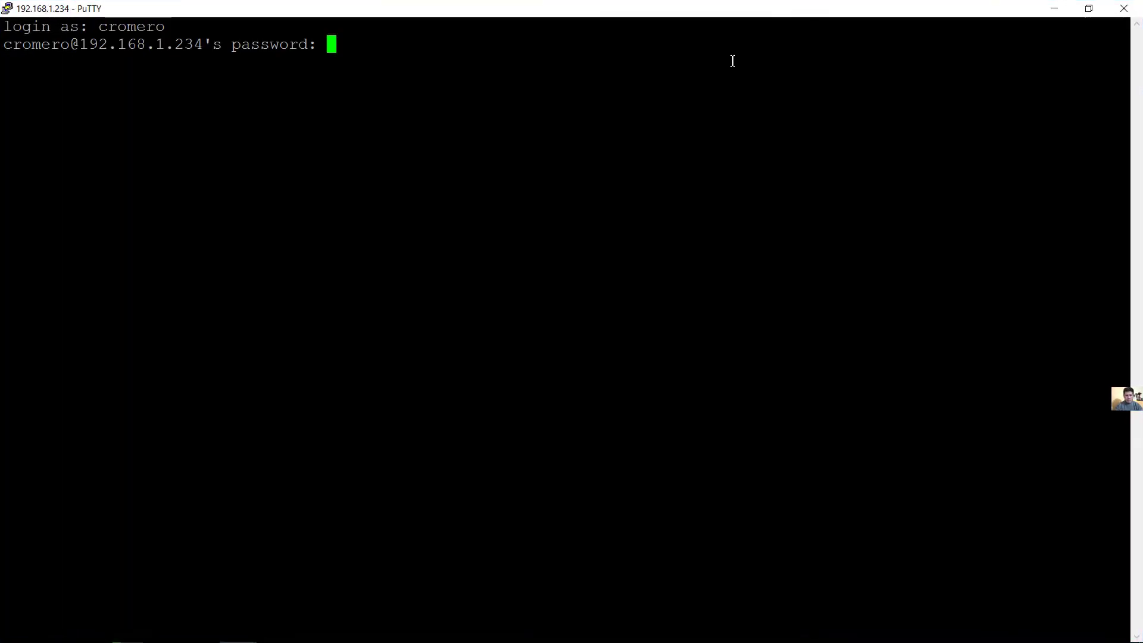
{"action": "key", "text": "Return"}
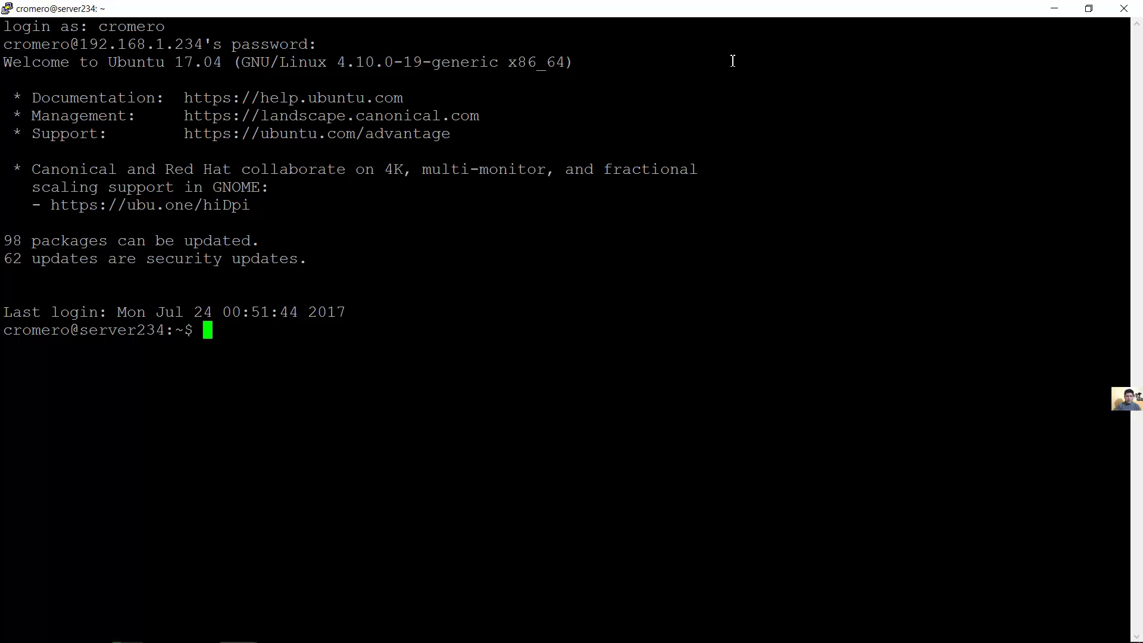
Run 'ip address' and highlight the server's IPv4 address
{"action": "type", "text": "ip ad"}
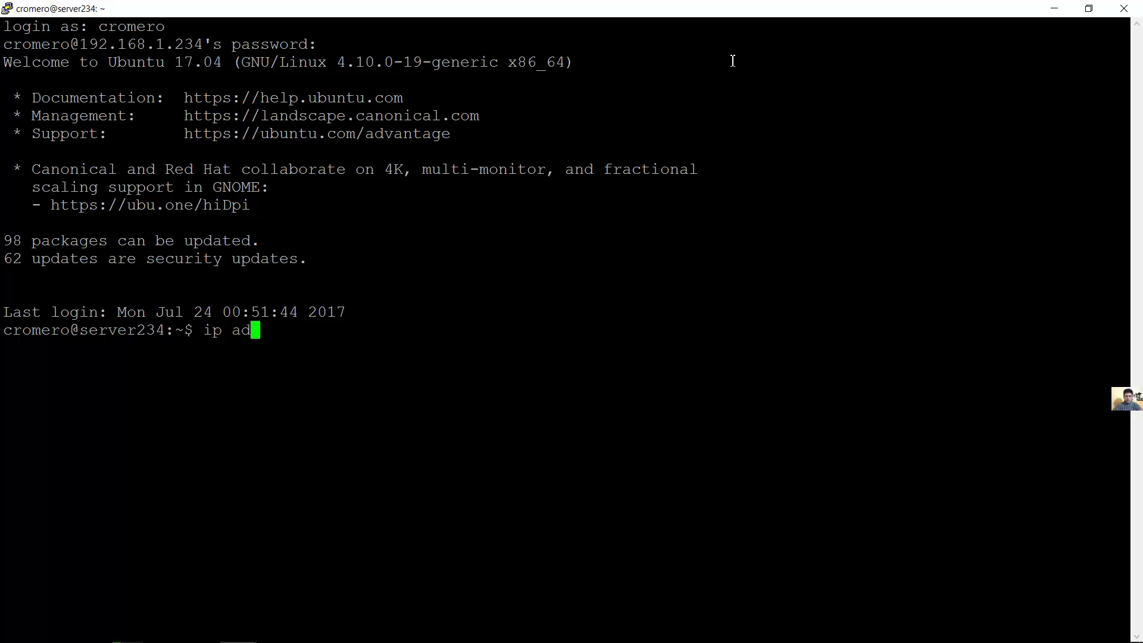
{"action": "type", "text": "dress"}
{"action": "key", "text": "Return"}
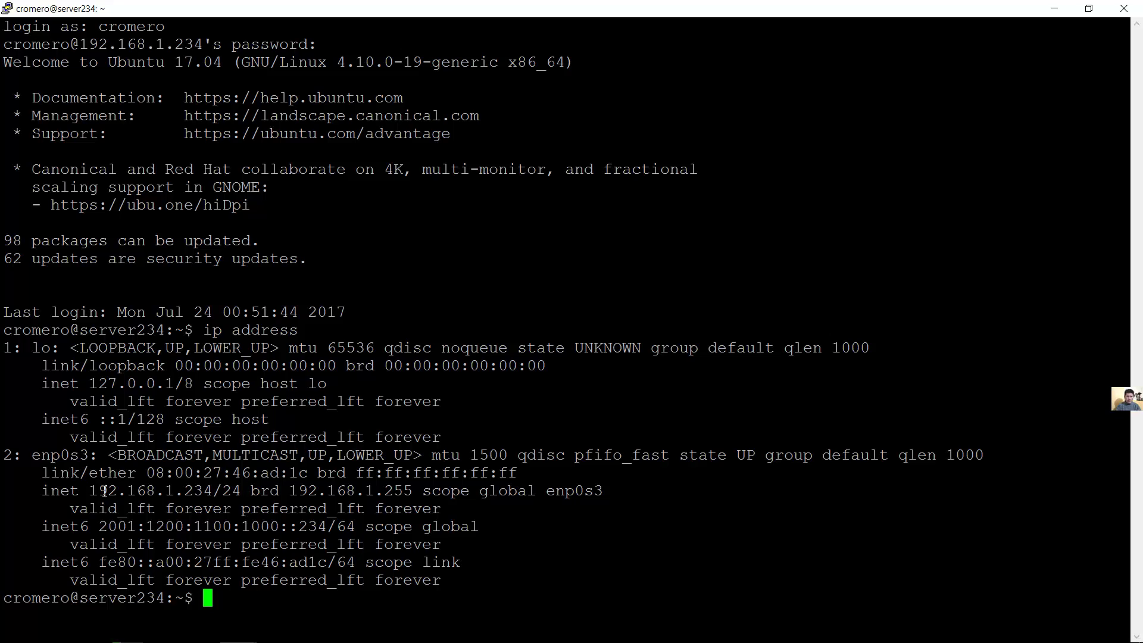
{"action": "left_click_drag", "start_coordinate": [90, 491], "coordinate": [213, 491]}
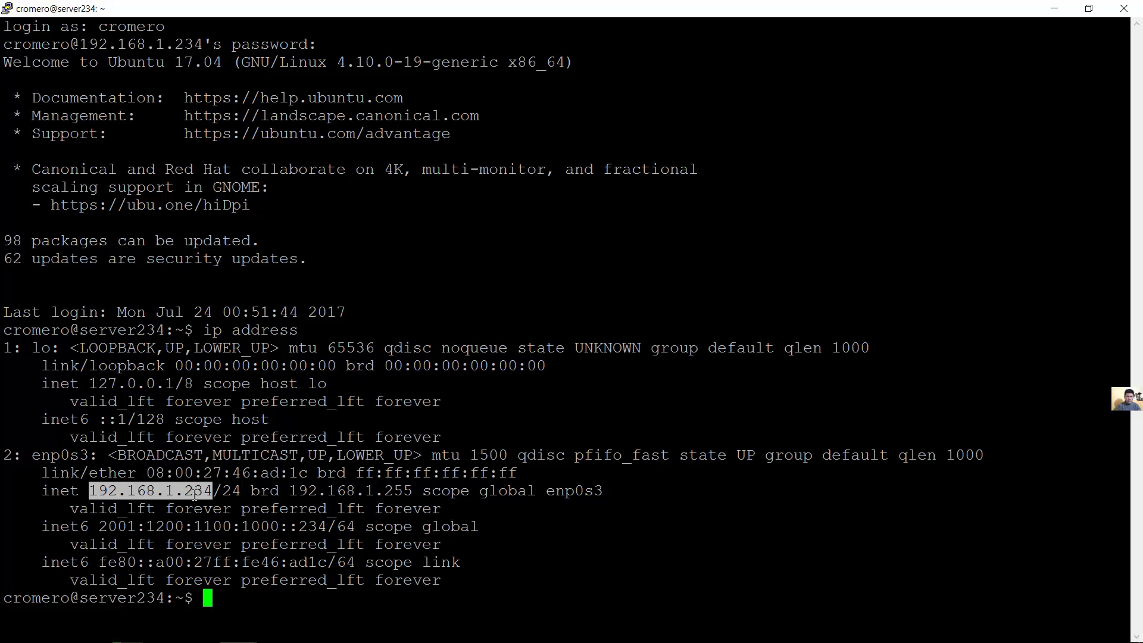
{"action": "left_click", "coordinate": [513, 526]}
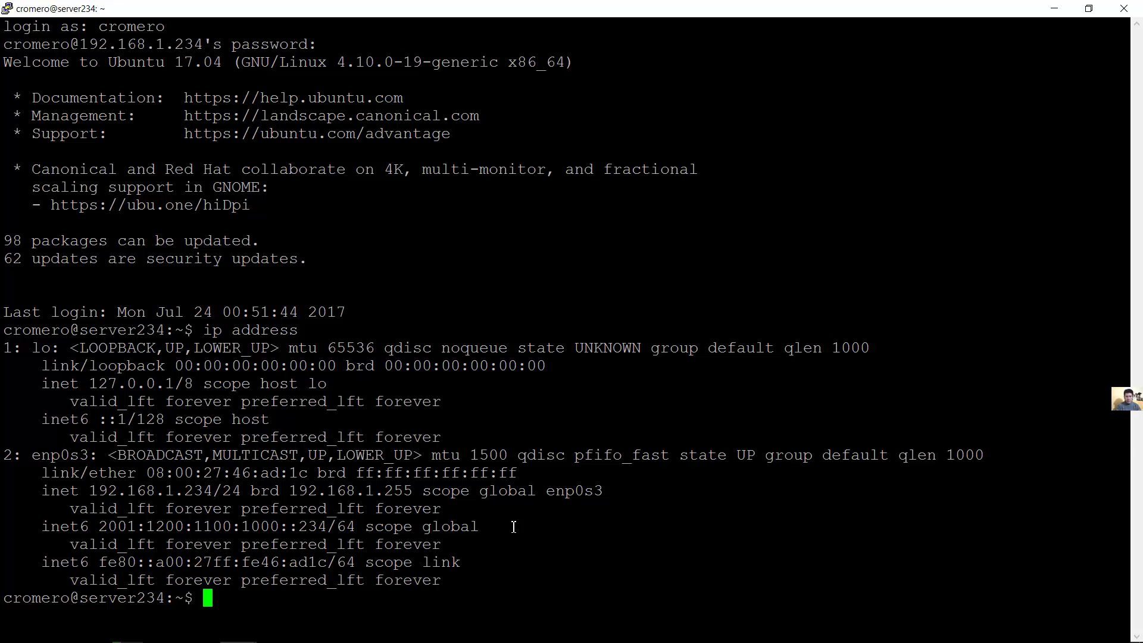
Run 'sudo apt-get update' with the sudo password, then recall it and delete 'update'
{"action": "type", "text": "sudo apt-"}
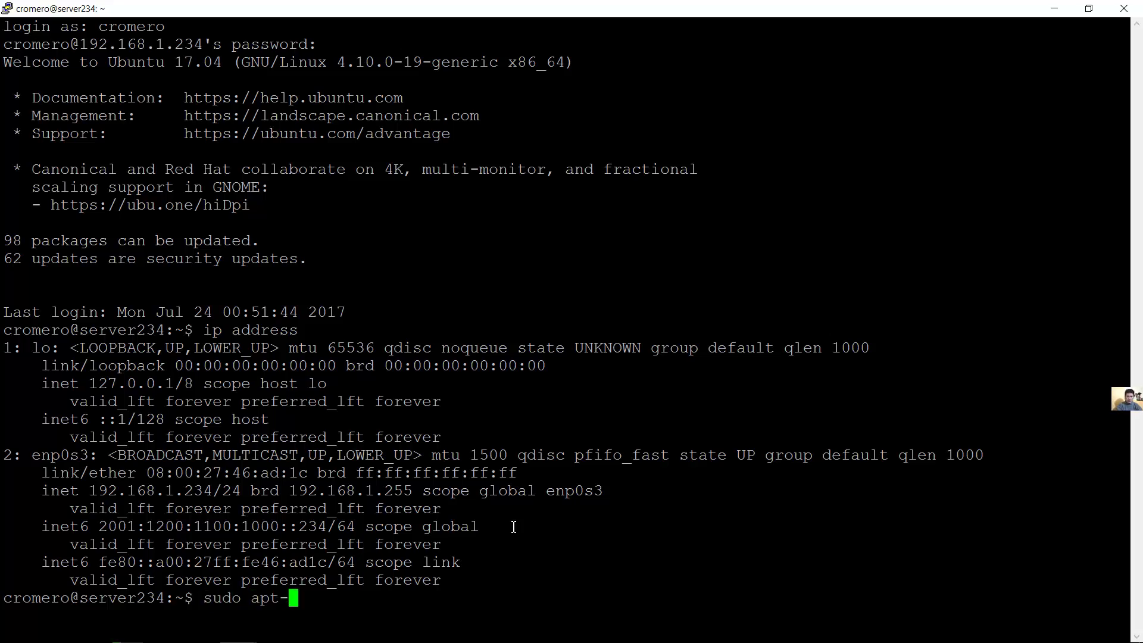
{"action": "type", "text": "get update"}
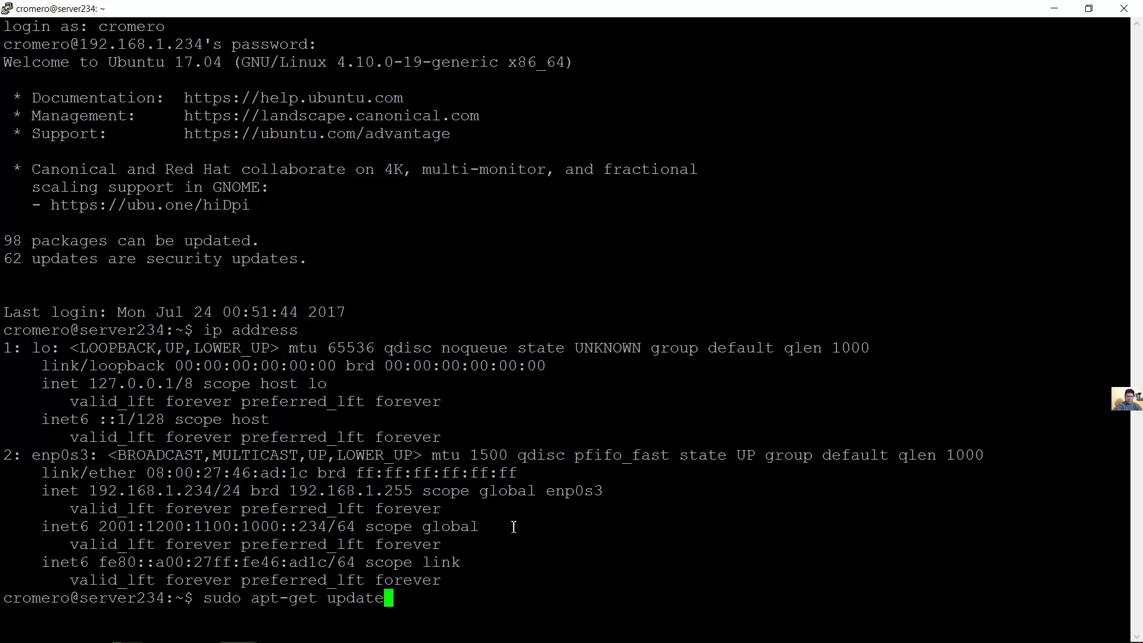
{"action": "key", "text": "Return"}
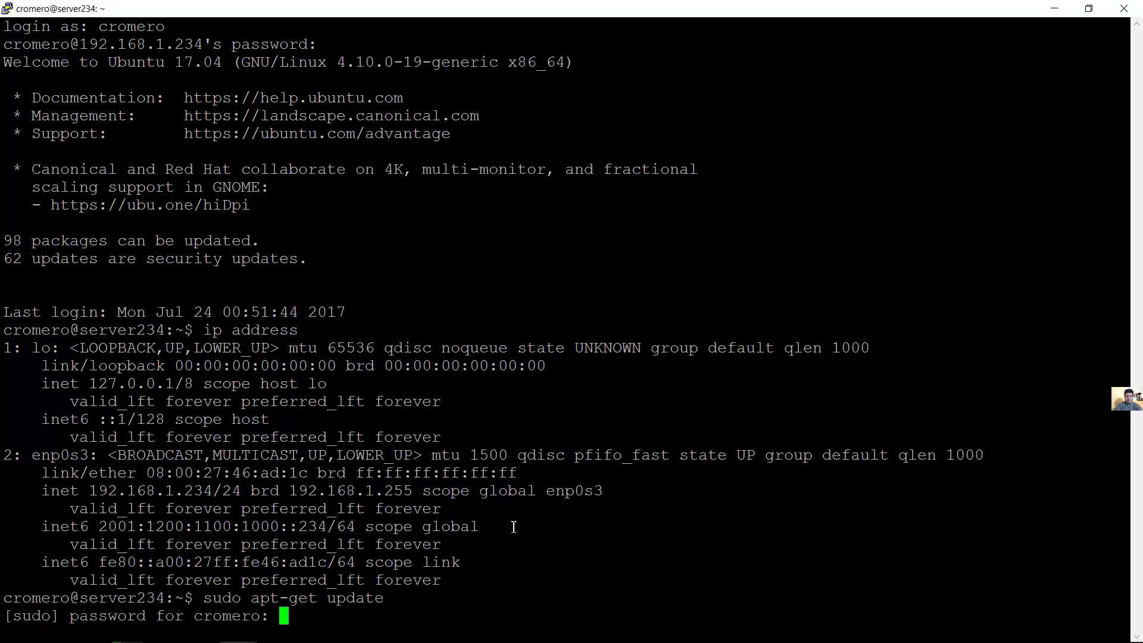
{"action": "key", "text": "Return"}
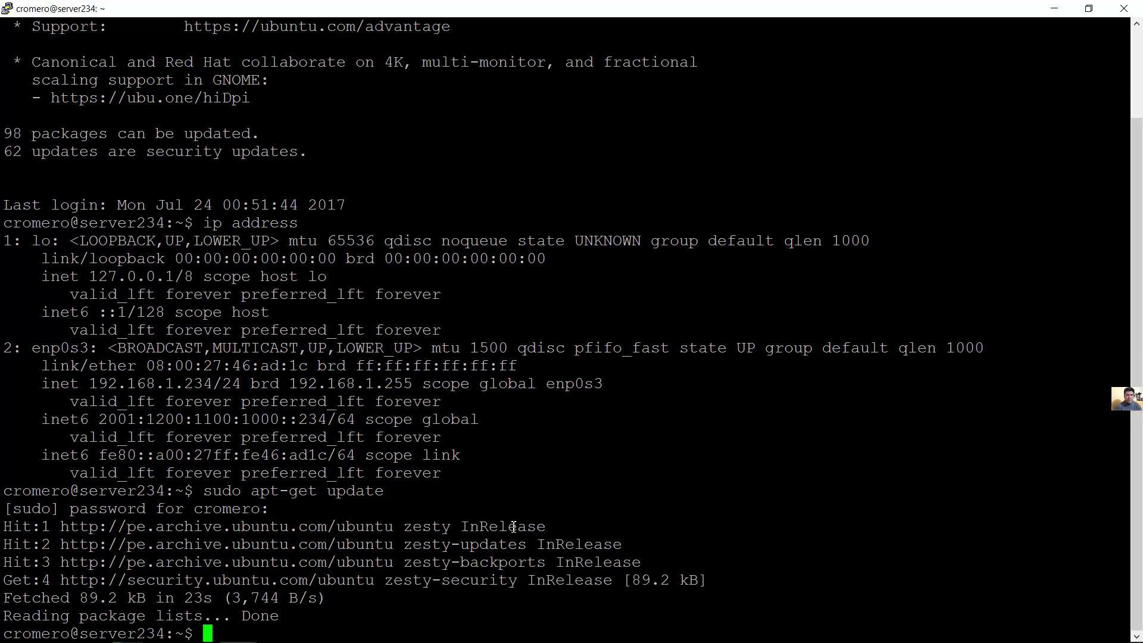
{"action": "key", "text": "Up"}
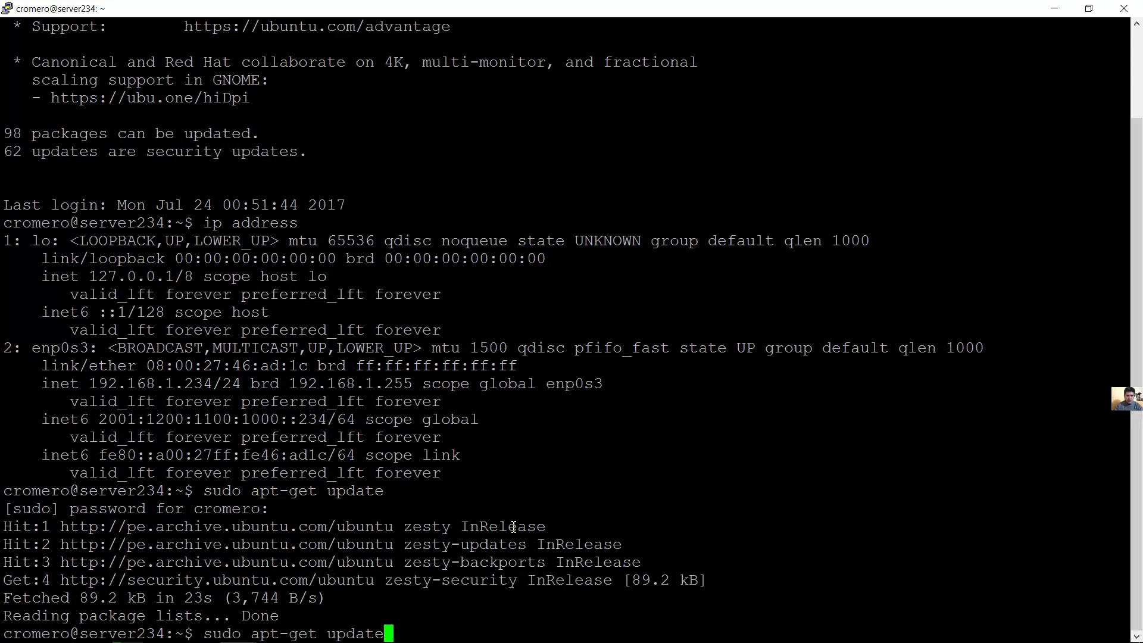
{"action": "key", "text": "BackSpace"}
{"action": "key", "text": "BackSpace"}
{"action": "key", "text": "BackSpace"}
{"action": "key", "text": "BackSpace"}
{"action": "key", "text": "BackSpace"}
{"action": "key", "text": "BackSpace"}
Install slapd and ldap-utils with apt-get, answering Y to continue
{"action": "type", "text": "install "}
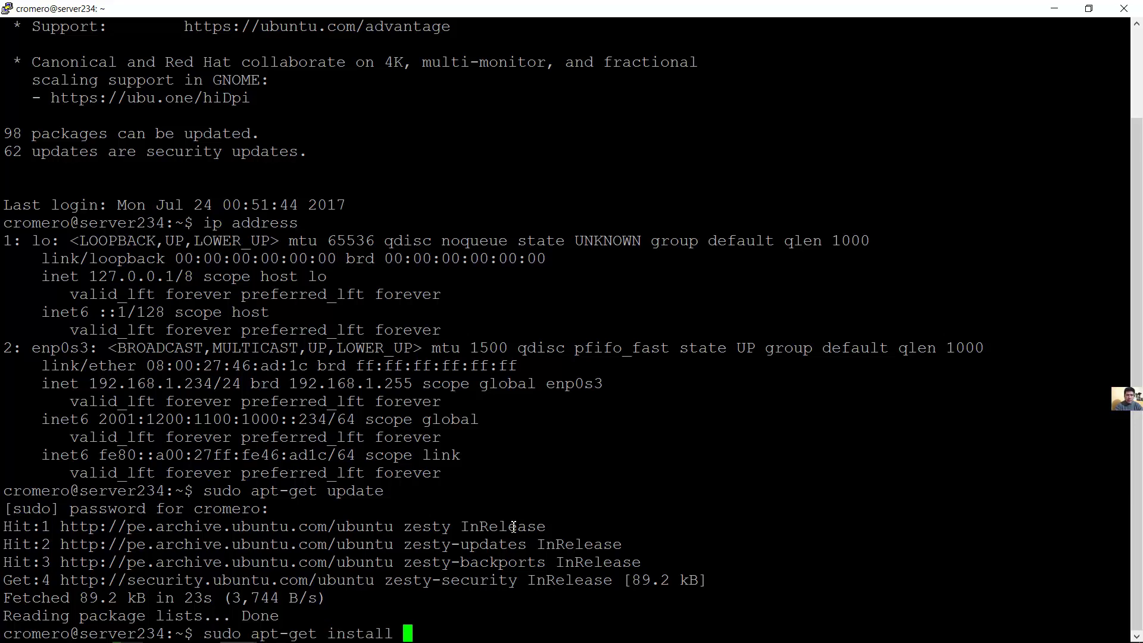
{"action": "type", "text": "slapd ldap"}
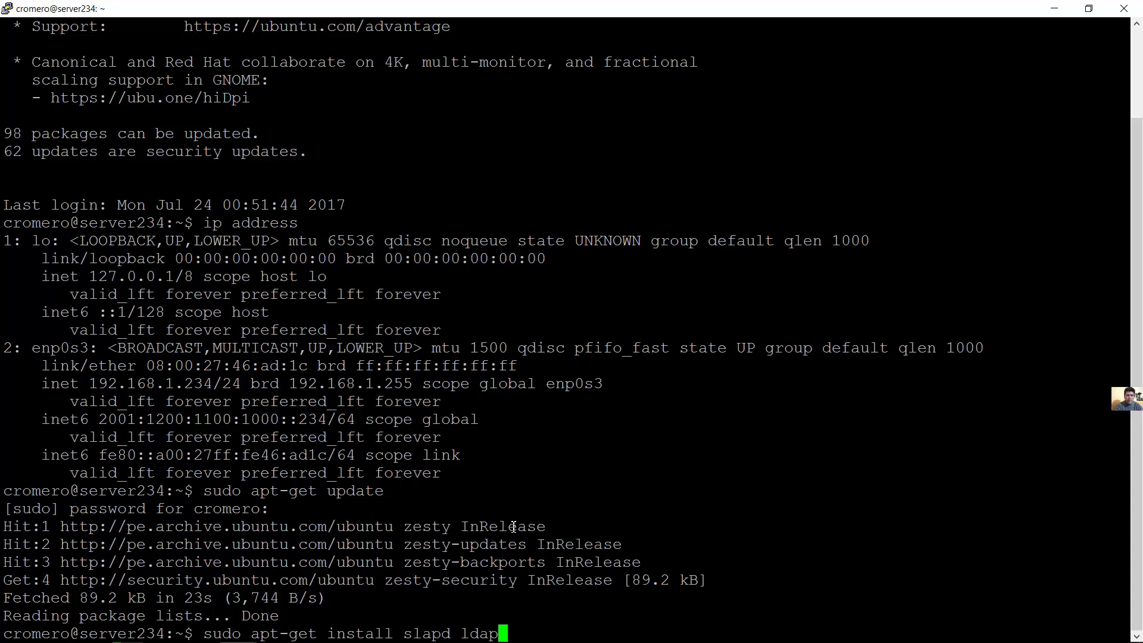
{"action": "type", "text": "-utils"}
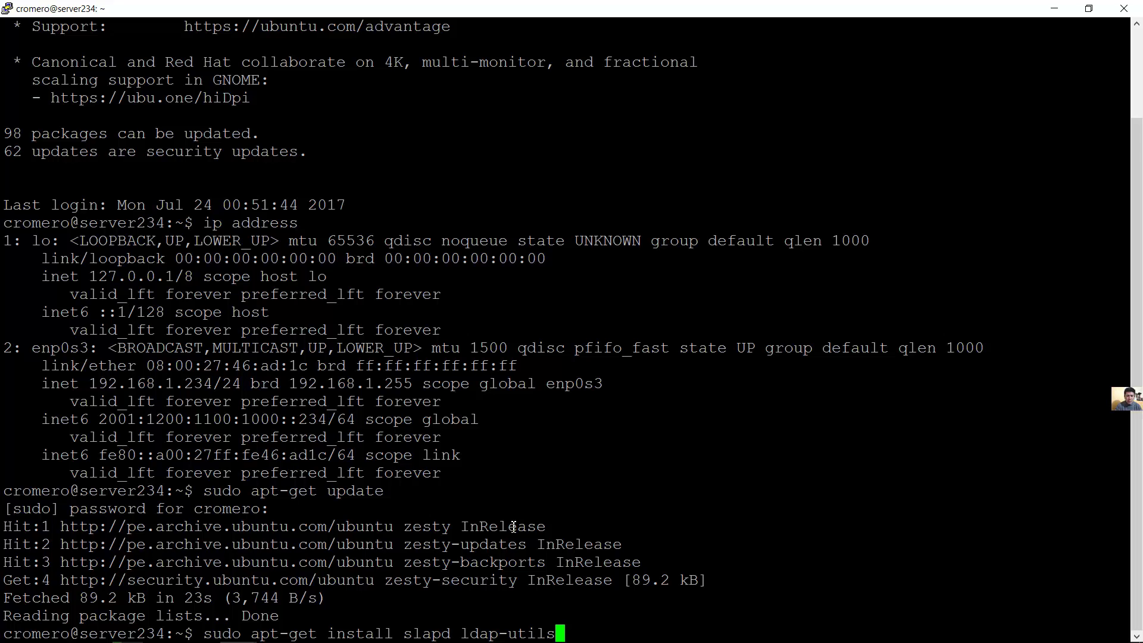
{"action": "key", "text": "Return"}
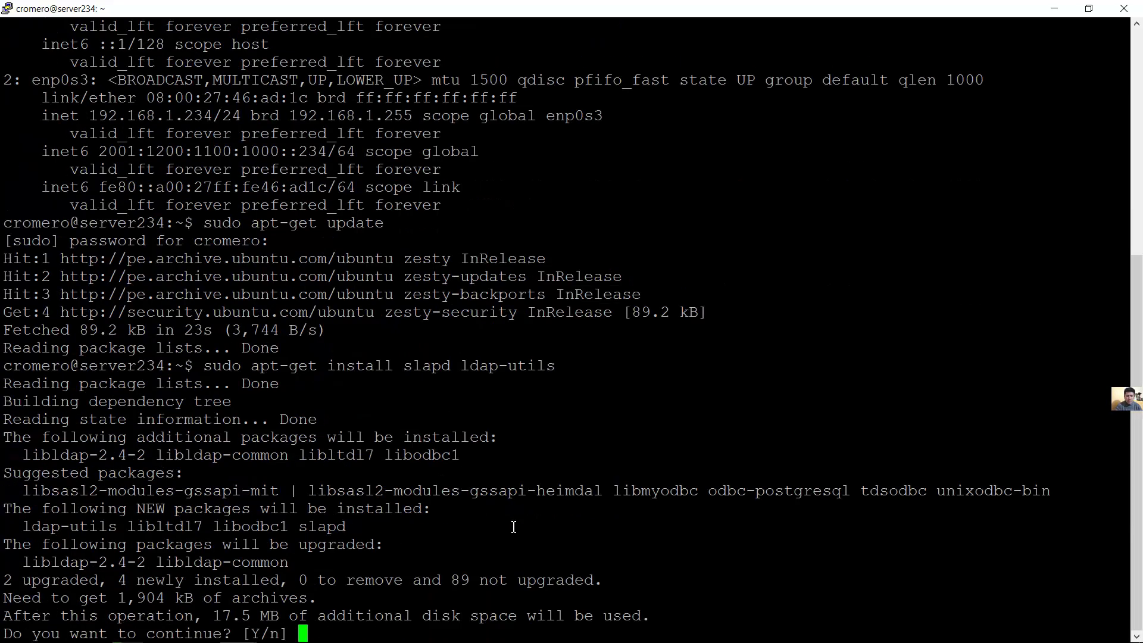
{"action": "type", "text": "Y"}
{"action": "key", "text": "Return"}
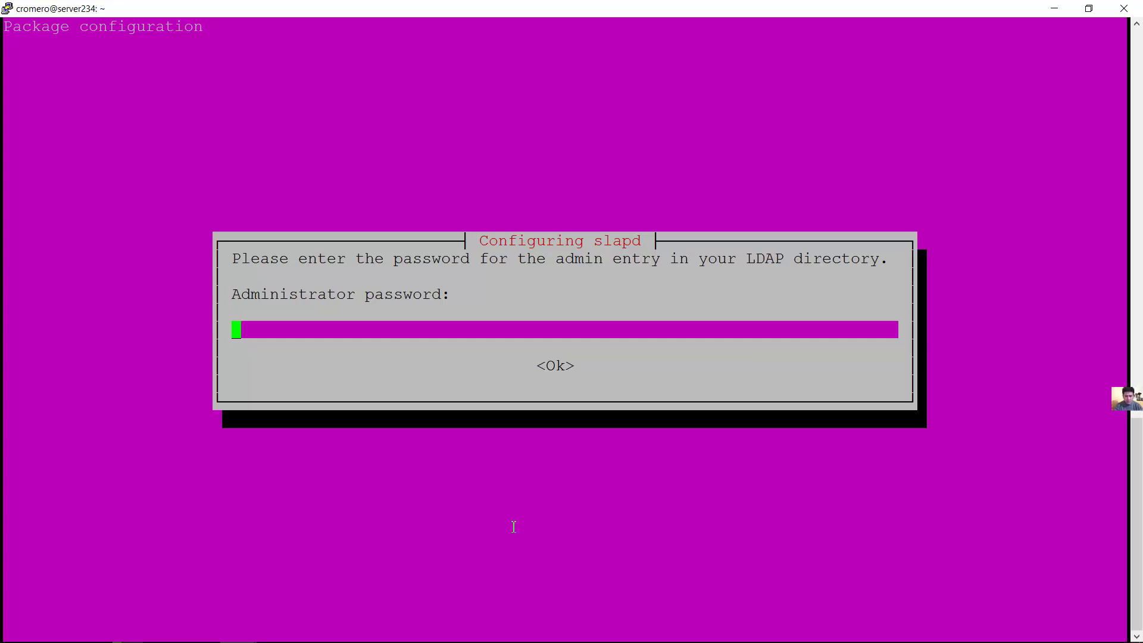
Enter and confirm the LDAP administrator password to complete the slapd install
{"action": "type", "text": "***********"}
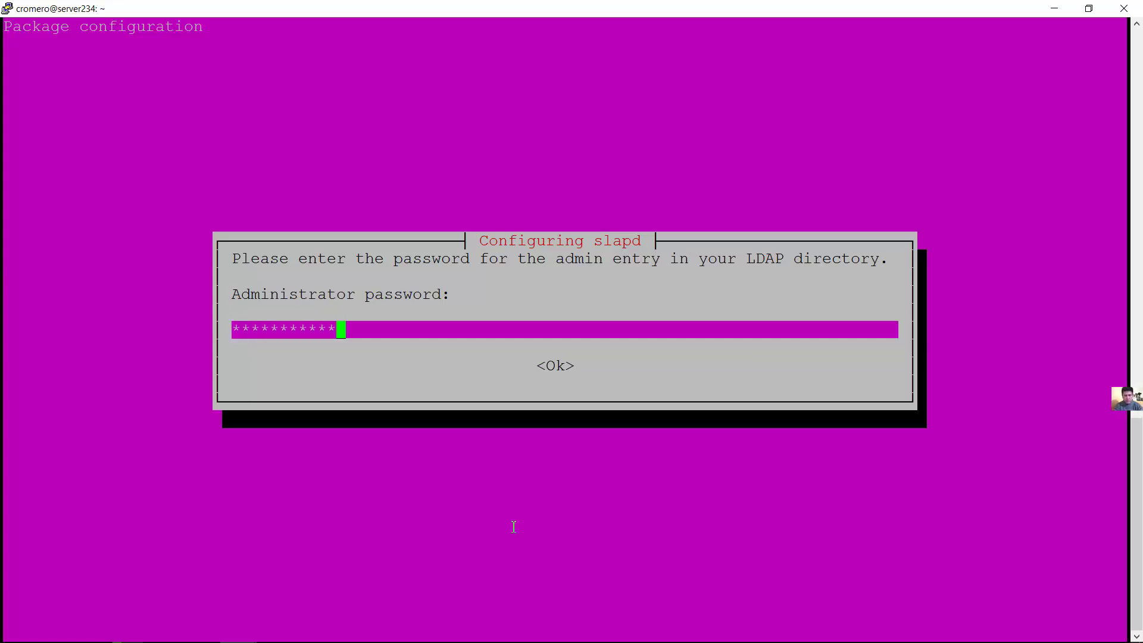
{"action": "key", "text": "Return"}
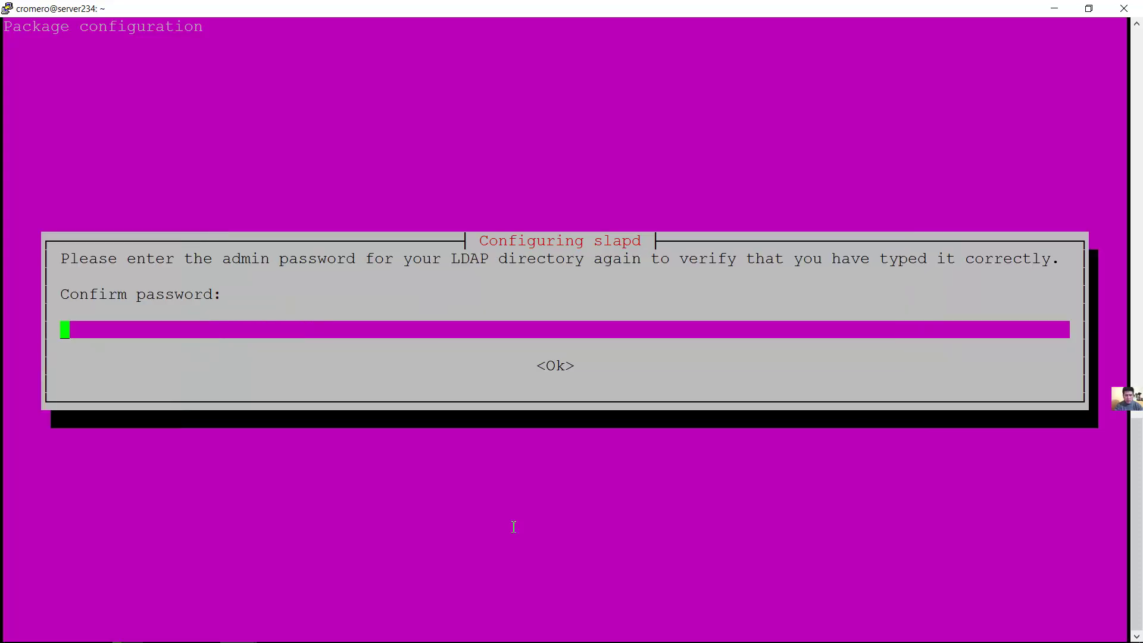
{"action": "type", "text": "***********"}
{"action": "key", "text": "Return"}
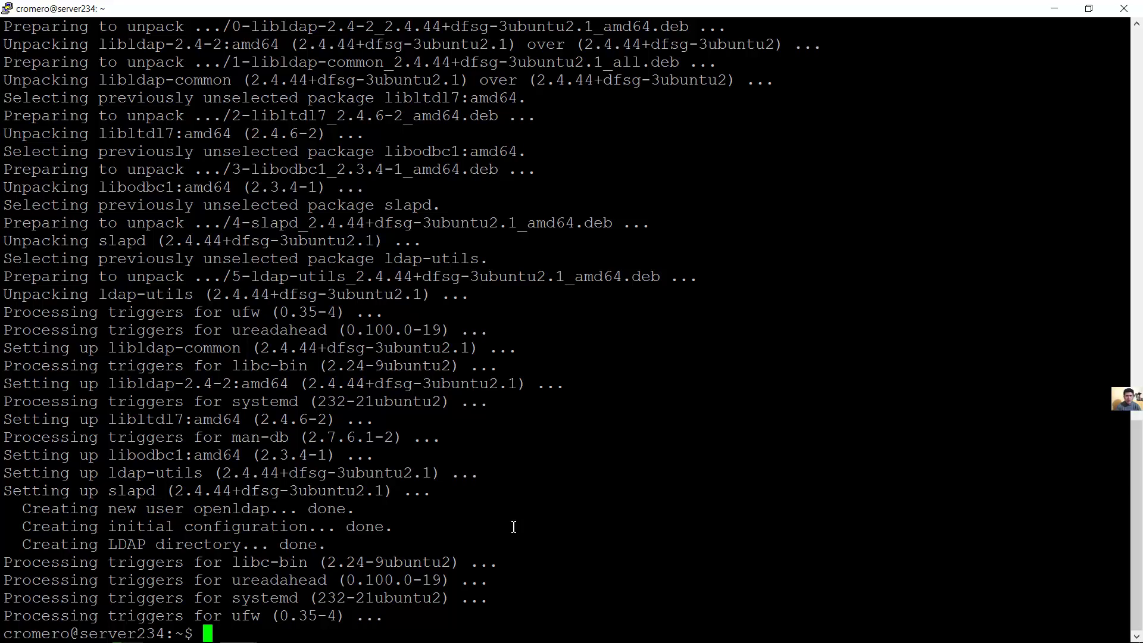
Open /etc/ldap/ldap.conf in vim with sudo, correcting typos in the path
{"action": "type", "text": "sudo "}
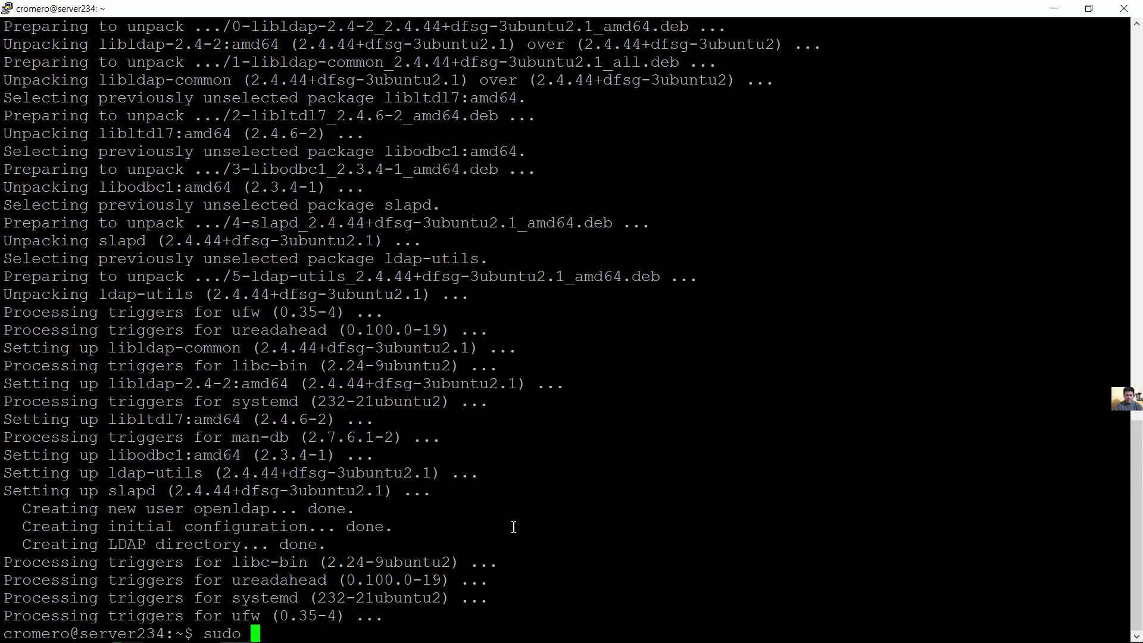
{"action": "type", "text": "vim /etq"}
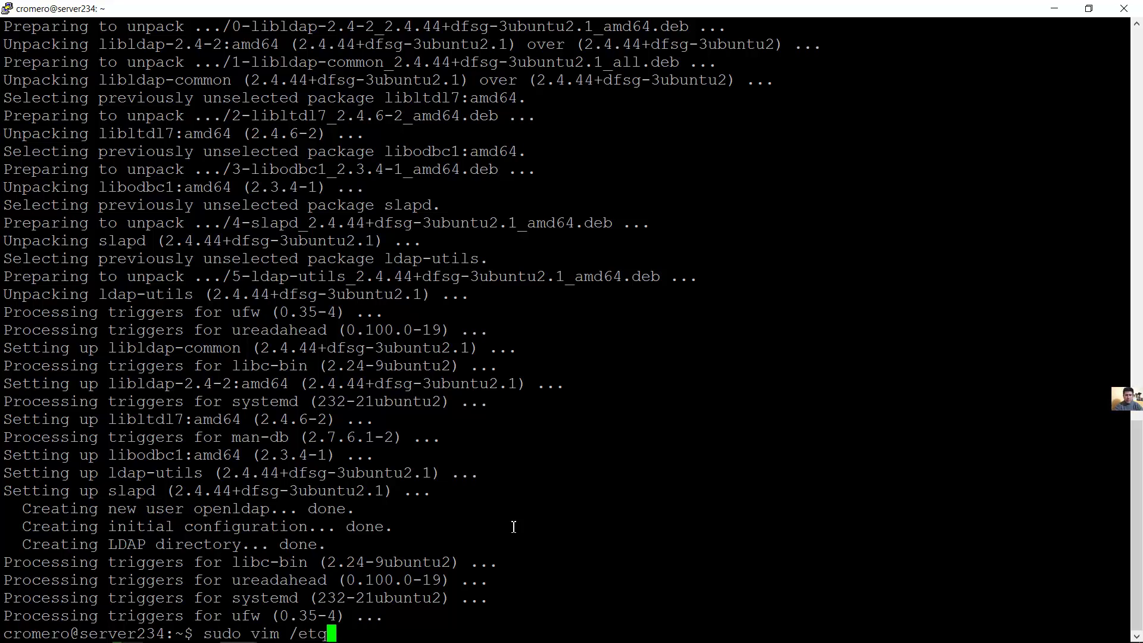
{"action": "key", "text": "BackSpace"}
{"action": "type", "text": "c/ldap/"}
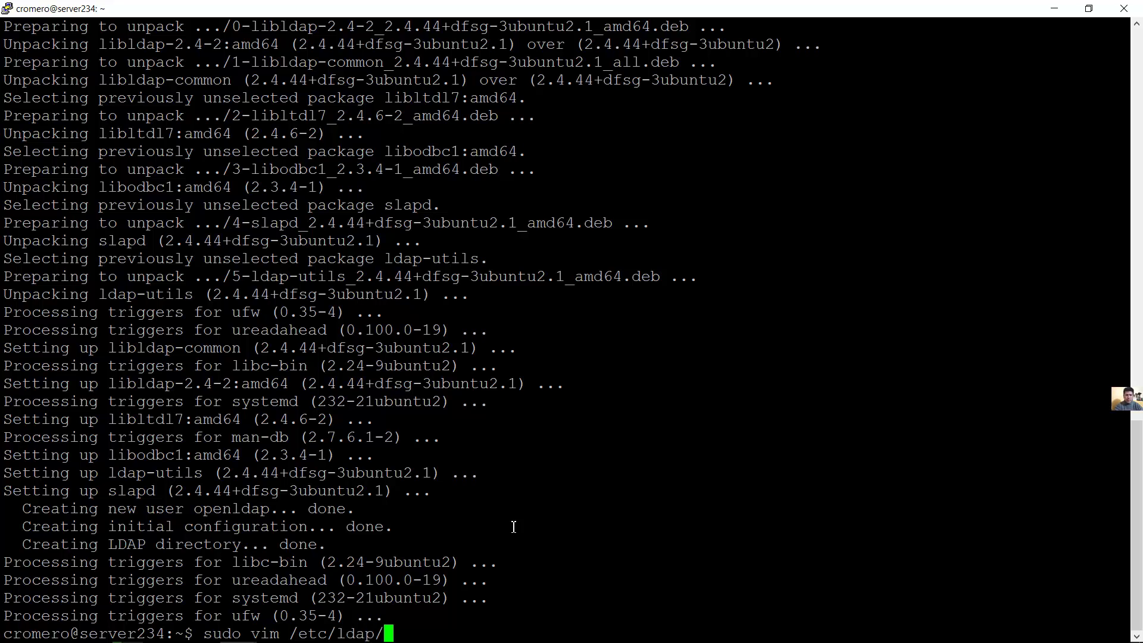
{"action": "type", "text": "ldapconf"}
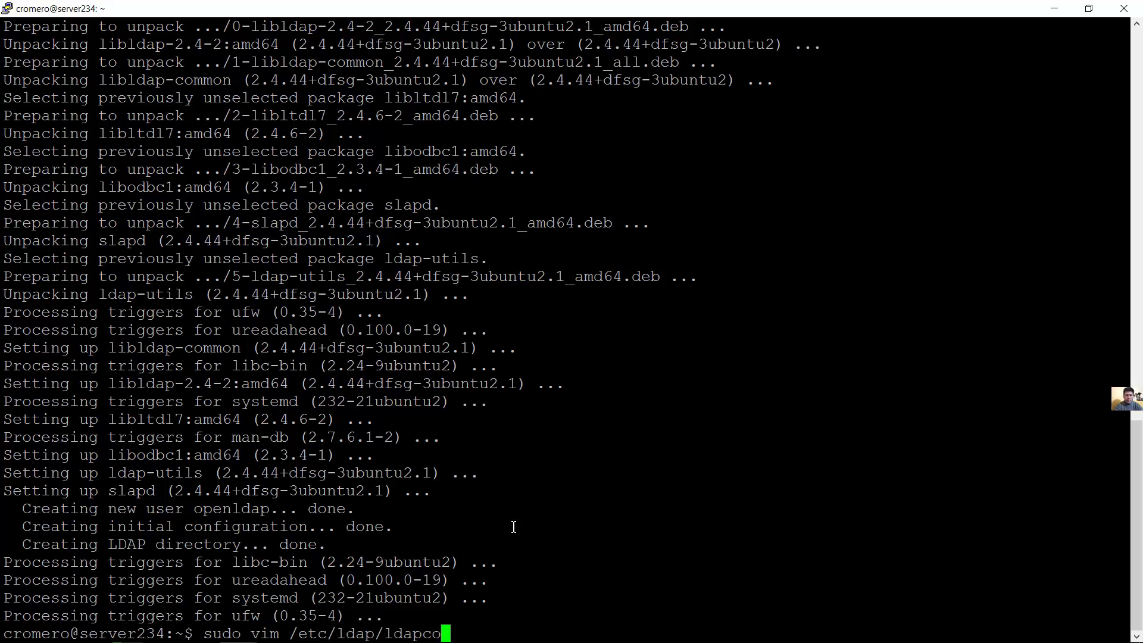
{"action": "key", "text": "Left"}
{"action": "key", "text": "Left"}
{"action": "key", "text": "Left"}
{"action": "key", "text": "Left"}
{"action": "type", "text": "."}
{"action": "key", "text": "Right"}
{"action": "key", "text": "Right"}
{"action": "key", "text": "Right"}
{"action": "key", "text": "Right"}
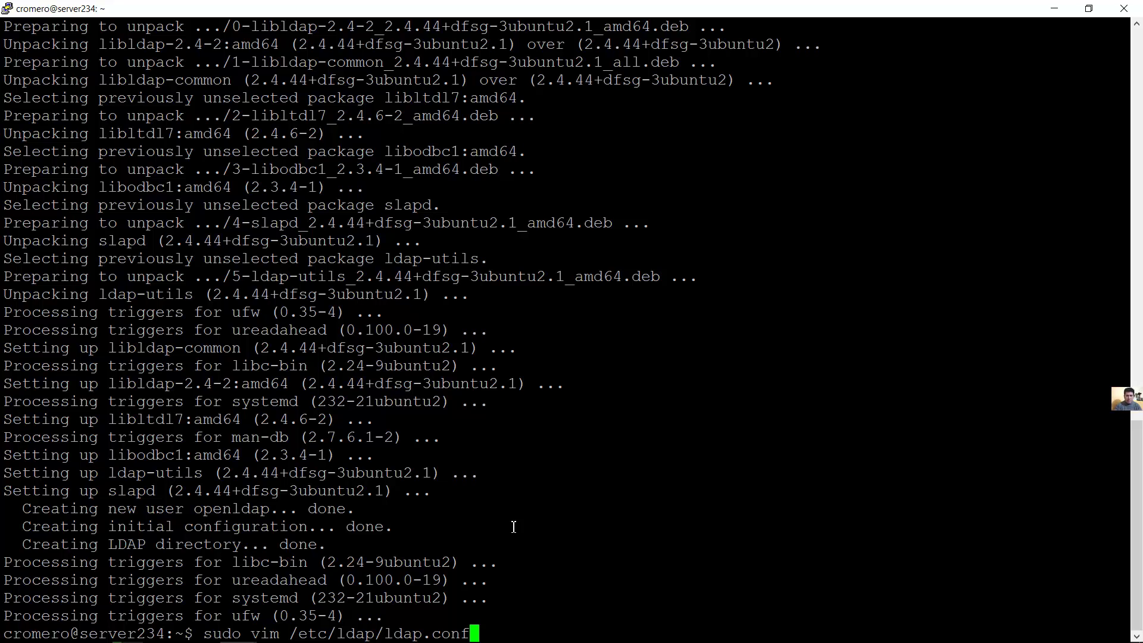
{"action": "key", "text": "Return"}
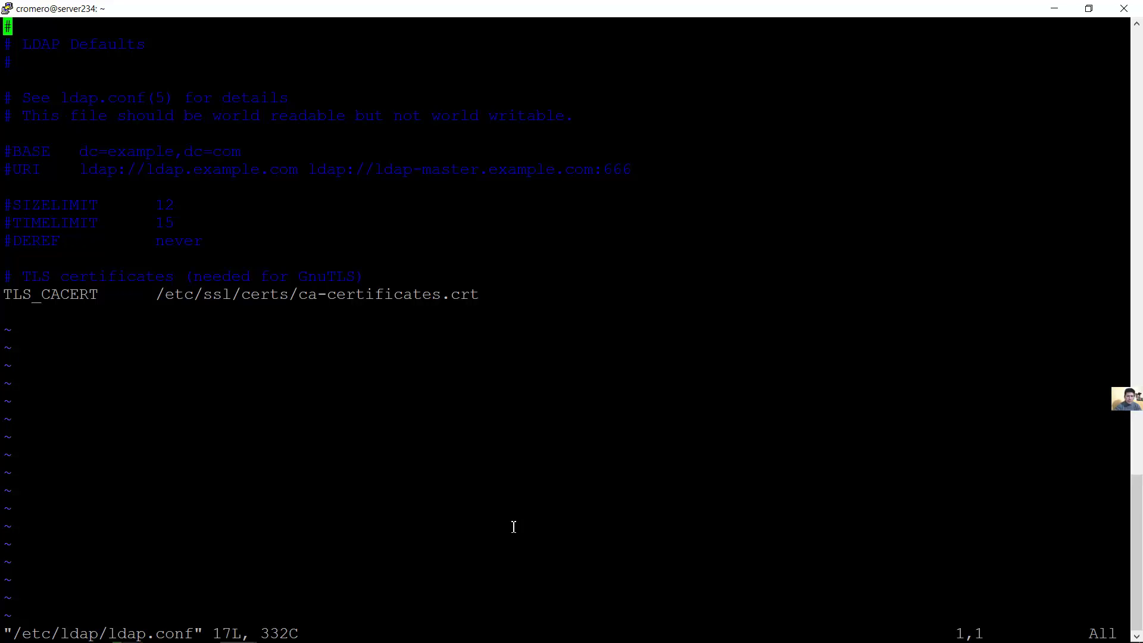
Enter insert mode and remove the # from the BASE and URI lines
{"action": "key", "text": "i"}
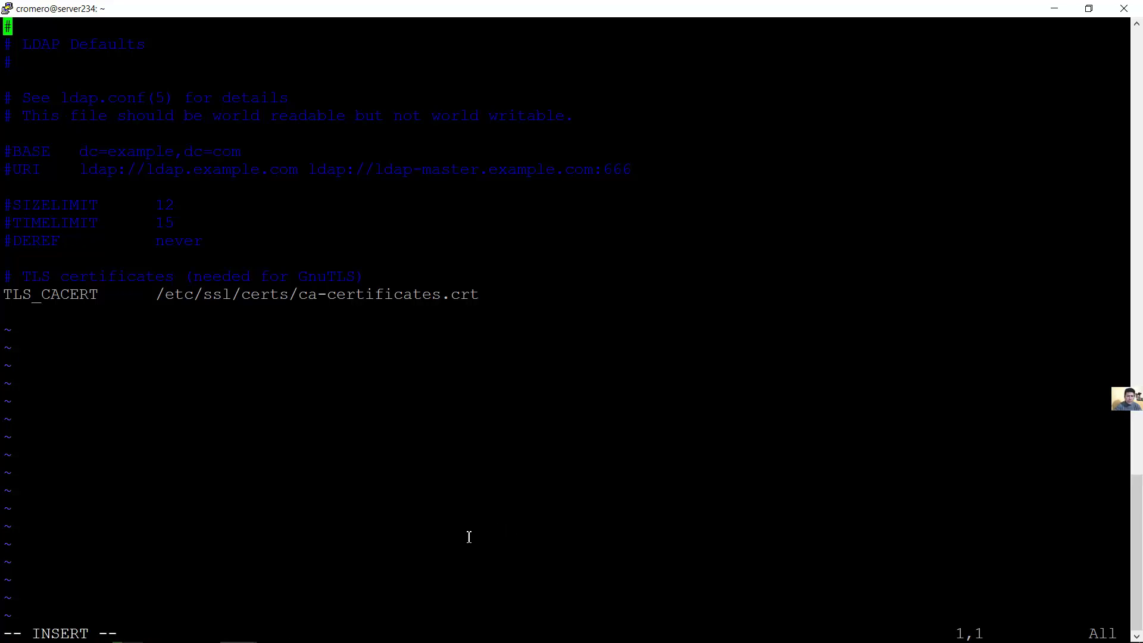
{"action": "mouse_move", "coordinate": [25, 634]}
{"action": "left_click_drag", "start_coordinate": [33, 633], "coordinate": [107, 633]}
{"action": "left_click", "coordinate": [132, 621]}
{"action": "key", "text": "Down"}
{"action": "key", "text": "Down"}
{"action": "key", "text": "Down"}
{"action": "key", "text": "Down"}
{"action": "key", "text": "Down"}
{"action": "key", "text": "Down"}
{"action": "key", "text": "Down"}
{"action": "key", "text": "Right"}
{"action": "key", "text": "Right"}
{"action": "key", "text": "Right"}
{"action": "key", "text": "Left"}
{"action": "key", "text": "Left"}
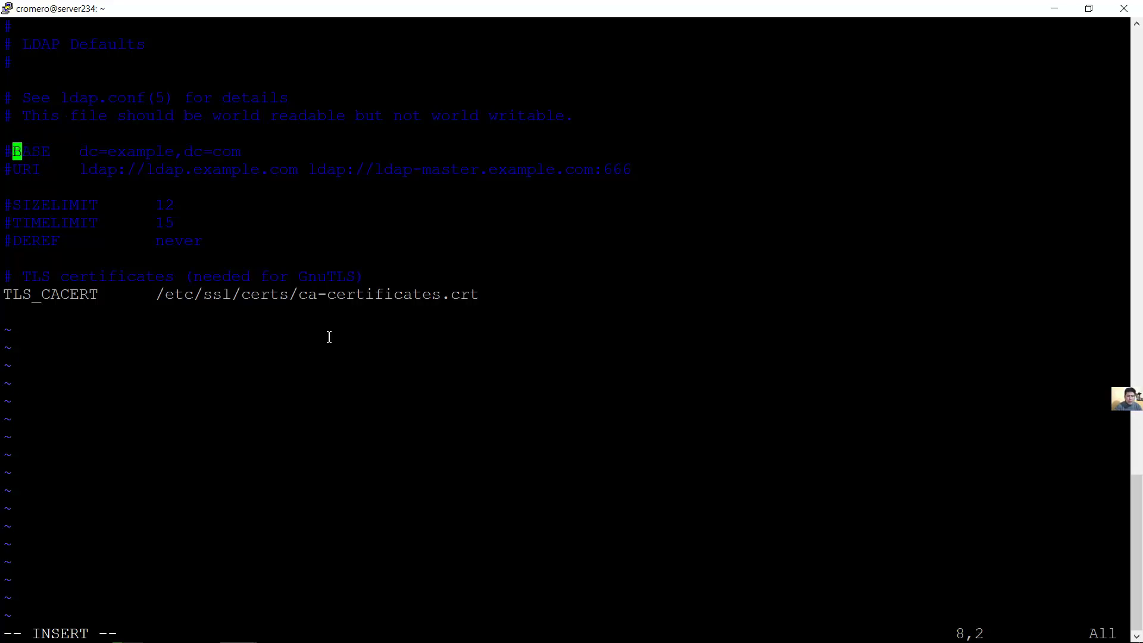
{"action": "key", "text": "BackSpace"}
{"action": "key", "text": "Down"}
{"action": "key", "text": "Right"}
{"action": "key", "text": "BackSpace"}
Replace 'example' with 'techemergente' in BASE, giving dc=techemergente,dc=com
{"action": "key", "text": "Up"}
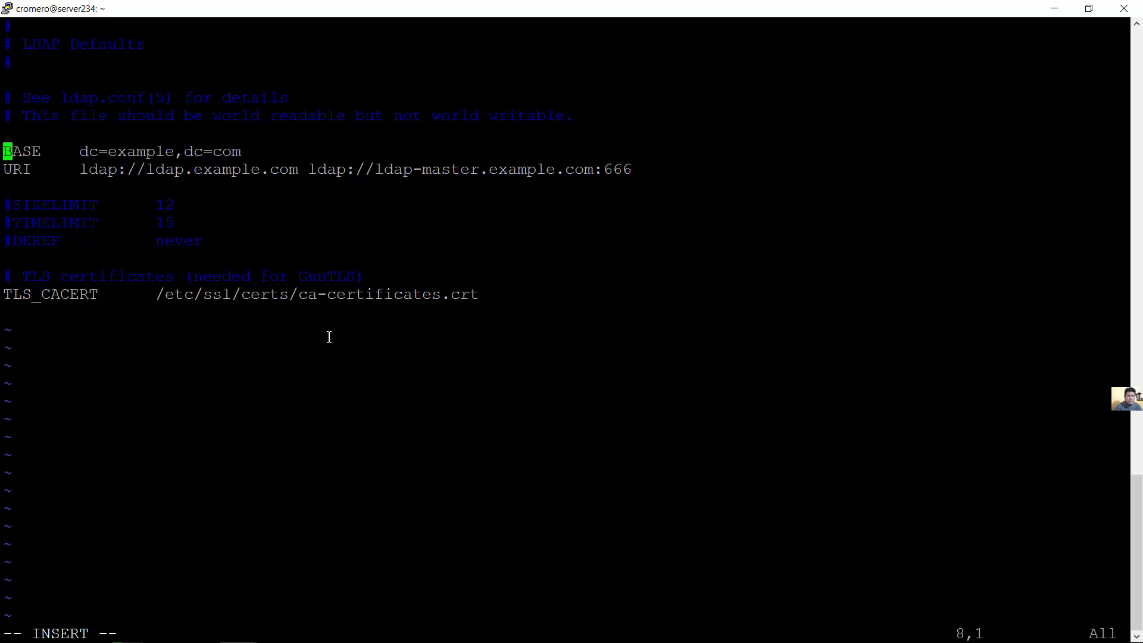
{"action": "key", "text": "Right"}
{"action": "key", "text": "Right"}
{"action": "key", "text": "Right"}
{"action": "key", "text": "Right"}
{"action": "key", "text": "Right"}
{"action": "key", "text": "Right"}
{"action": "key", "text": "Right"}
{"action": "key", "text": "Right"}
{"action": "key", "text": "Right"}
{"action": "key", "text": "Right"}
{"action": "key", "text": "Right"}
{"action": "key", "text": "Right"}
{"action": "key", "text": "Right"}
{"action": "key", "text": "Right"}
{"action": "key", "text": "Right"}
{"action": "key", "text": "Right"}
{"action": "key", "text": "Left"}
{"action": "key", "text": "BackSpace"}
{"action": "key", "text": "BackSpace"}
{"action": "key", "text": "BackSpace"}
{"action": "key", "text": "BackSpace"}
{"action": "key", "text": "BackSpace"}
{"action": "key", "text": "BackSpace"}
{"action": "key", "text": "BackSpace"}
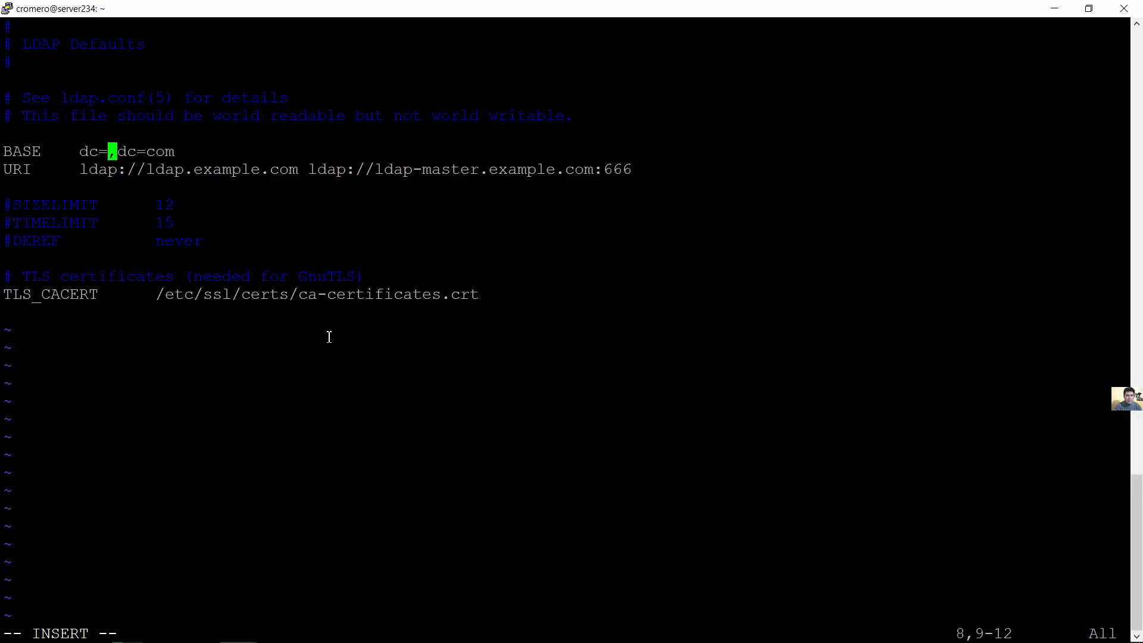
{"action": "type", "text": "te"}
{"action": "type", "text": "chemer"}
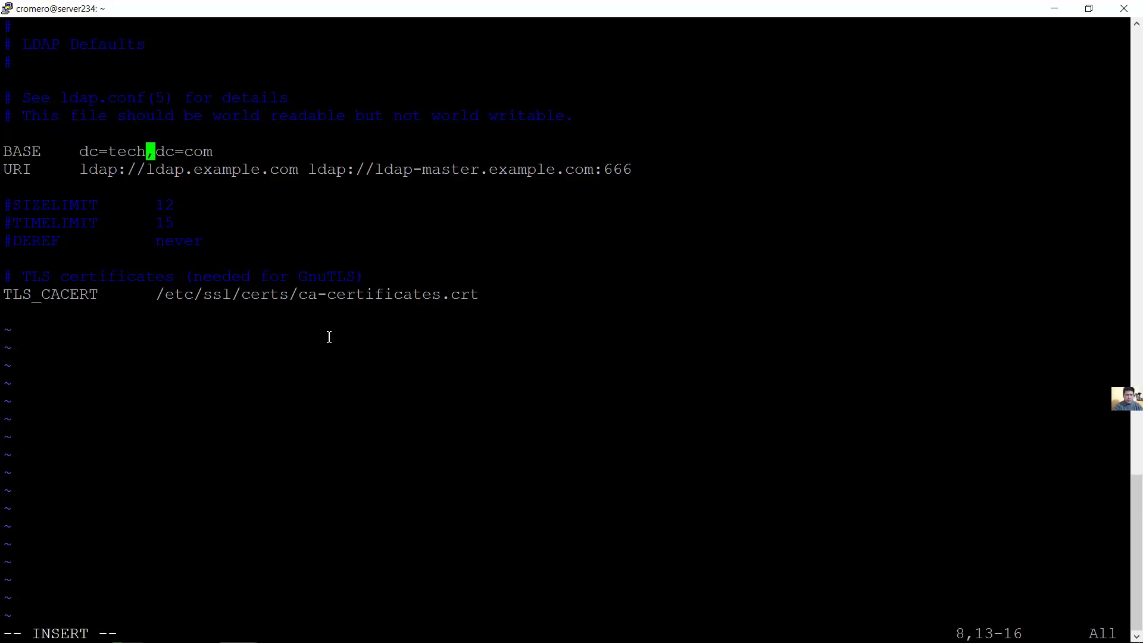
{"action": "type", "text": "gente"}
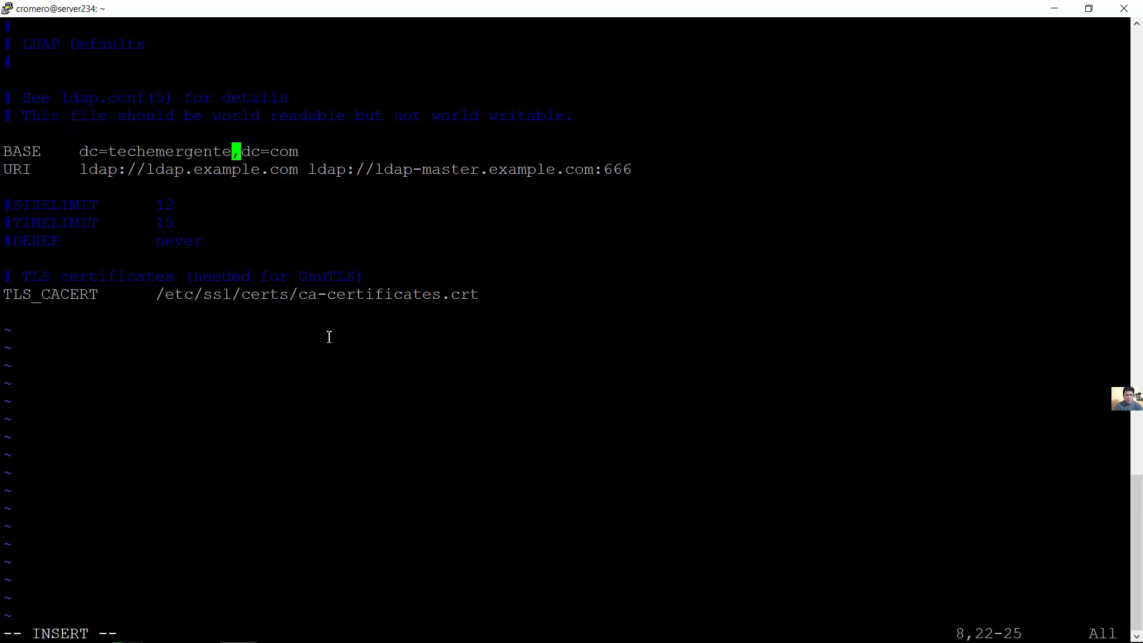
{"action": "key", "text": "Left"}
{"action": "key", "text": "Left"}
{"action": "key", "text": "Left"}
{"action": "key", "text": "Left"}
{"action": "key", "text": "Left"}
{"action": "key", "text": "Left"}
{"action": "key", "text": "Left"}
{"action": "key", "text": "Left"}
{"action": "key", "text": "Left"}
{"action": "key", "text": "Left"}
{"action": "key", "text": "Left"}
{"action": "key", "text": "Left"}
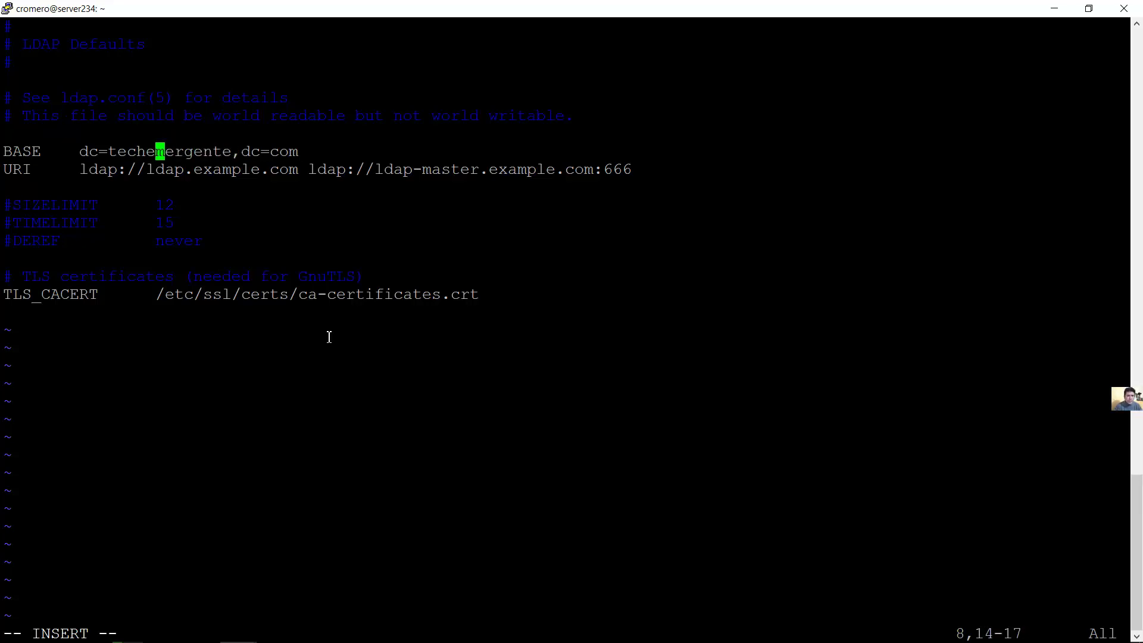
{"action": "key", "text": "Left"}
{"action": "key", "text": "Right"}
{"action": "key", "text": "Right"}
{"action": "key", "text": "Right"}
{"action": "key", "text": "Right"}
{"action": "key", "text": "Right"}
{"action": "key", "text": "Right"}
{"action": "key", "text": "Right"}
{"action": "key", "text": "Right"}
{"action": "key", "text": "Right"}
{"action": "key", "text": "Right"}
{"action": "key", "text": "Right"}
{"action": "key", "text": "Right"}
{"action": "key", "text": "Right"}
{"action": "key", "text": "Right"}
{"action": "key", "text": "Right"}
{"action": "key", "text": "Right"}
{"action": "key", "text": "Right"}
{"action": "key", "text": "Left"}
{"action": "key", "text": "Left"}
{"action": "key", "text": "Left"}
{"action": "key", "text": "Left"}
{"action": "key", "text": "Left"}
{"action": "key", "text": "Left"}
{"action": "key", "text": "Left"}
{"action": "key", "text": "Left"}
{"action": "key", "text": "Left"}
{"action": "key", "text": "Left"}
{"action": "key", "text": "Left"}
{"action": "key", "text": "Left"}
{"action": "key", "text": "Left"}
{"action": "key", "text": "Left"}
{"action": "key", "text": "Left"}
{"action": "key", "text": "Left"}
{"action": "key", "text": "Left"}
{"action": "key", "text": "Left"}
{"action": "key", "text": "Right"}
{"action": "key", "text": "Right"}
{"action": "key", "text": "Right"}
{"action": "key", "text": "Right"}
{"action": "key", "text": "Right"}
{"action": "key", "text": "Right"}
{"action": "key", "text": "Right"}
{"action": "key", "text": "Right"}
{"action": "key", "text": "Right"}
{"action": "key", "text": "Right"}
{"action": "key", "text": "Right"}
{"action": "key", "text": "Right"}
{"action": "key", "text": "Right"}
{"action": "key", "text": "Right"}
{"action": "key", "text": "Right"}
{"action": "key", "text": "Right"}
{"action": "key", "text": "Right"}
{"action": "key", "text": "Right"}
{"action": "key", "text": "Right"}
{"action": "key", "text": "Left"}
{"action": "key", "text": "Left"}
{"action": "key", "text": "Left"}
{"action": "key", "text": "Left"}
{"action": "key", "text": "Left"}
{"action": "key", "text": "Left"}
{"action": "key", "text": "Left"}
{"action": "key", "text": "Left"}
{"action": "key", "text": "Left"}
{"action": "key", "text": "Left"}
{"action": "key", "text": "Left"}
{"action": "key", "text": "Left"}
{"action": "key", "text": "Left"}
{"action": "key", "text": "Left"}
{"action": "key", "text": "Left"}
{"action": "key", "text": "Left"}
{"action": "key", "text": "Left"}
{"action": "key", "text": "Left"}
{"action": "key", "text": "Left"}
{"action": "key", "text": "Left"}
{"action": "key", "text": "Left"}
{"action": "key", "text": "Right"}
{"action": "key", "text": "Right"}
{"action": "key", "text": "Right"}
{"action": "key", "text": "Left"}
{"action": "key", "text": "Right"}
{"action": "key", "text": "Right"}
{"action": "key", "text": "Right"}
{"action": "key", "text": "Right"}
{"action": "key", "text": "Right"}
{"action": "key", "text": "Right"}
{"action": "key", "text": "Right"}
{"action": "key", "text": "Right"}
{"action": "key", "text": "Right"}
{"action": "key", "text": "Right"}
{"action": "key", "text": "Right"}
{"action": "key", "text": "Right"}
{"action": "key", "text": "Right"}
{"action": "key", "text": "Left"}
{"action": "key", "text": "Left"}
{"action": "key", "text": "Left"}
{"action": "key", "text": "Left"}
{"action": "key", "text": "Left"}
{"action": "key", "text": "Left"}
{"action": "key", "text": "Left"}
{"action": "key", "text": "Left"}
{"action": "key", "text": "Left"}
{"action": "key", "text": "Left"}
{"action": "key", "text": "Left"}
{"action": "key", "text": "Left"}
{"action": "key", "text": "Left"}
{"action": "key", "text": "Left"}
{"action": "key", "text": "Right"}
{"action": "key", "text": "Right"}
{"action": "key", "text": "Right"}
{"action": "key", "text": "Right"}
{"action": "key", "text": "Right"}
{"action": "key", "text": "Right"}
{"action": "key", "text": "Right"}
{"action": "key", "text": "Right"}
{"action": "key", "text": "Right"}
{"action": "key", "text": "Right"}
{"action": "key", "text": "Right"}
{"action": "key", "text": "Right"}
{"action": "key", "text": "Right"}
{"action": "key", "text": "Left"}
{"action": "key", "text": "Left"}
{"action": "key", "text": "Left"}
{"action": "key", "text": "Left"}
{"action": "key", "text": "Left"}
{"action": "key", "text": "Left"}
{"action": "key", "text": "Left"}
{"action": "key", "text": "Left"}
{"action": "key", "text": "Left"}
{"action": "key", "text": "Left"}
{"action": "key", "text": "Left"}
{"action": "key", "text": "Left"}
{"action": "key", "text": "Left"}
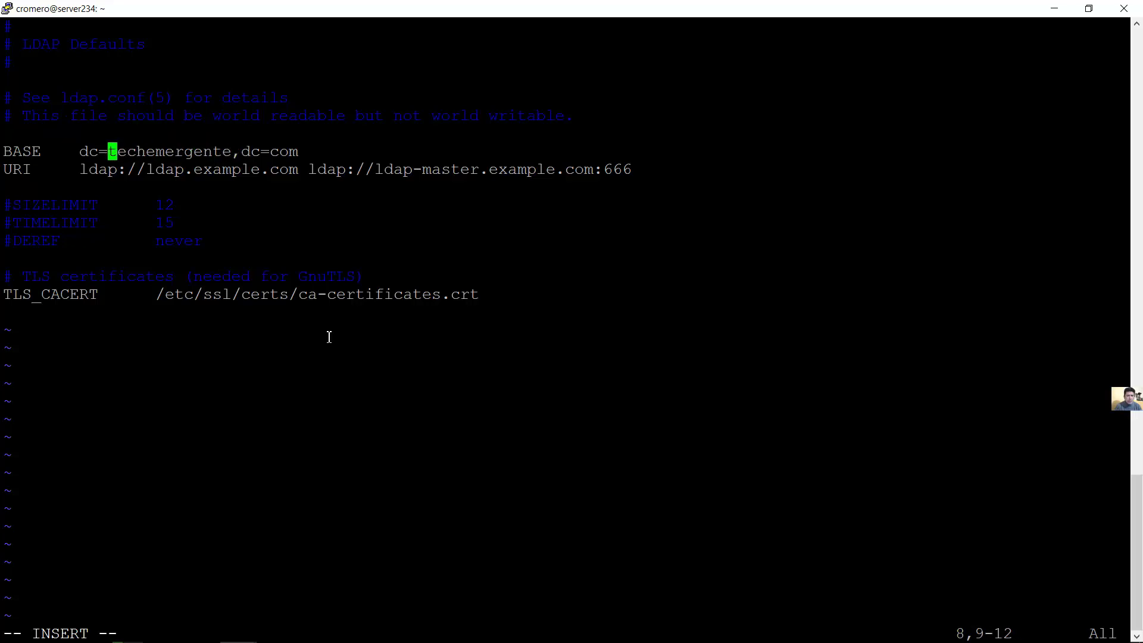
{"action": "key", "text": "Right"}
{"action": "key", "text": "Right"}
{"action": "key", "text": "Right"}
{"action": "key", "text": "Right"}
{"action": "key", "text": "Right"}
{"action": "key", "text": "Right"}
Highlight the techemergente and com domain components on the BASE line
{"action": "left_click_drag", "start_coordinate": [108, 151], "coordinate": [296, 151]}
{"action": "left_click", "coordinate": [278, 151]}
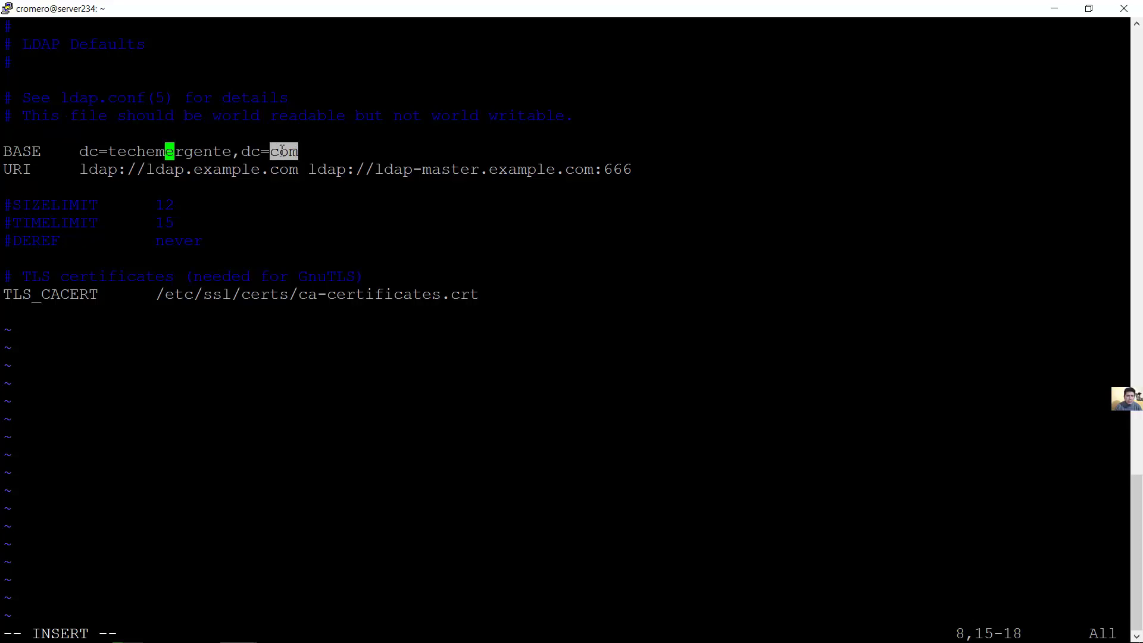
{"action": "left_click", "coordinate": [113, 152]}
{"action": "left_click_drag", "start_coordinate": [113, 152], "coordinate": [298, 152]}
{"action": "left_click", "coordinate": [301, 151]}
Change the URI to ldap://192.168.1.234:389, replacing the example addresses and port 666
{"action": "key", "text": "Down"}
{"action": "key", "text": "Right"}
{"action": "key", "text": "Right"}
{"action": "key", "text": "Right"}
{"action": "key", "text": "Right"}
{"action": "key", "text": "Right"}
{"action": "key", "text": "Right"}
{"action": "key", "text": "Right"}
{"action": "key", "text": "Right"}
{"action": "key", "text": "Right"}
{"action": "key", "text": "Right"}
{"action": "key", "text": "Right"}
{"action": "key", "text": "Right"}
{"action": "key", "text": "Right"}
{"action": "key", "text": "Right"}
{"action": "key", "text": "Right"}
{"action": "key", "text": "Right"}
{"action": "key", "text": "Right"}
{"action": "key", "text": "Right"}
{"action": "key", "text": "Right"}
{"action": "key", "text": "Right"}
{"action": "key", "text": "Right"}
{"action": "key", "text": "Right"}
{"action": "key", "text": "Right"}
{"action": "key", "text": "Right"}
{"action": "key", "text": "Right"}
{"action": "key", "text": "Right"}
{"action": "key", "text": "Right"}
{"action": "key", "text": "Right"}
{"action": "key", "text": "Right"}
{"action": "key", "text": "Right"}
{"action": "key", "text": "Right"}
{"action": "key", "text": "Right"}
{"action": "key", "text": "Right"}
{"action": "key", "text": "Right"}
{"action": "key", "text": "Right"}
{"action": "key", "text": "Right"}
{"action": "key", "text": "Right"}
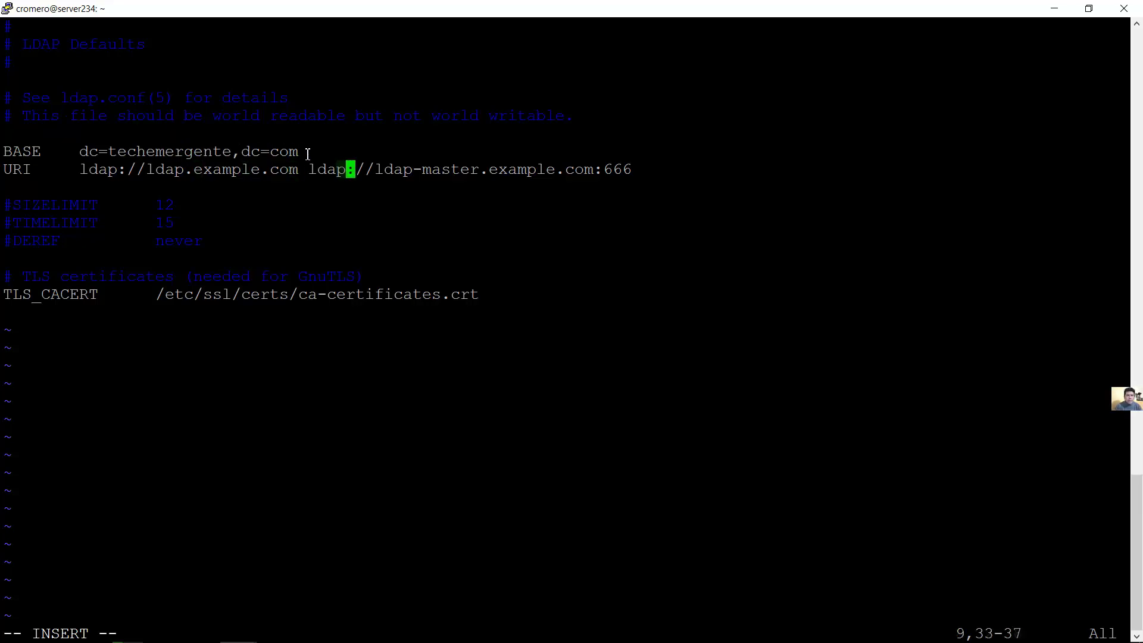
{"action": "key", "text": "Left"}
{"action": "key", "text": "Left"}
{"action": "key", "text": "Left"}
{"action": "key", "text": "Left"}
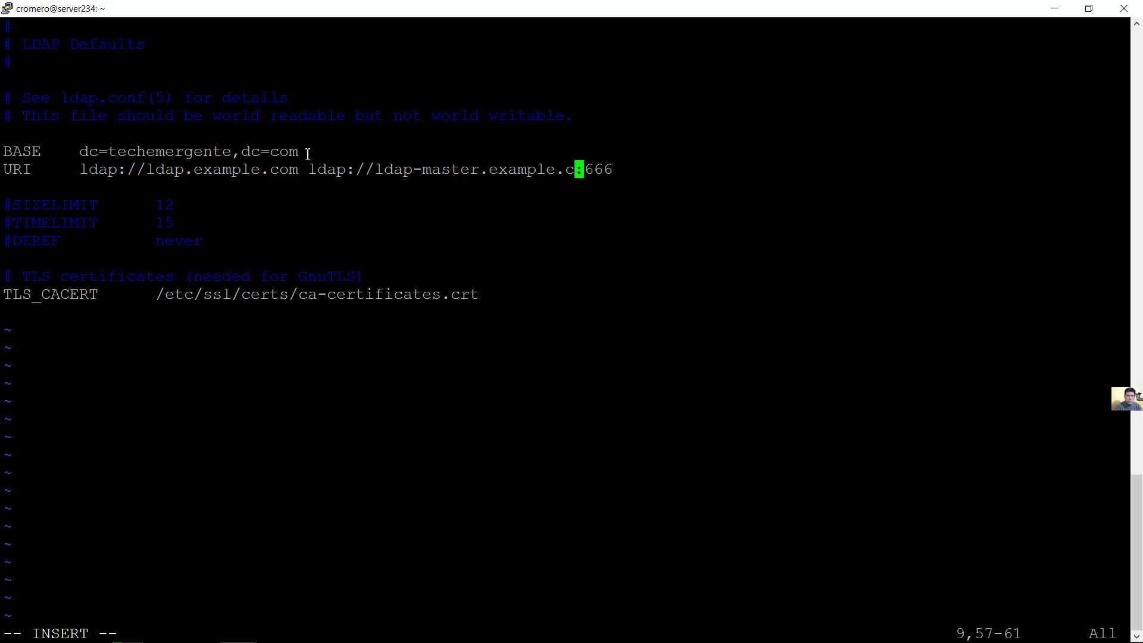
{"action": "key", "text": "BackSpace"}
{"action": "key", "text": "BackSpace"}
{"action": "key", "text": "BackSpace"}
{"action": "key", "text": "BackSpace"}
{"action": "key", "text": "BackSpace"}
{"action": "key", "text": "BackSpace"}
{"action": "key", "text": "BackSpace"}
{"action": "key", "text": "BackSpace"}
{"action": "key", "text": "BackSpace"}
{"action": "key", "text": "BackSpace"}
{"action": "key", "text": "BackSpace"}
{"action": "key", "text": "BackSpace"}
{"action": "key", "text": "BackSpace"}
{"action": "key", "text": "BackSpace"}
{"action": "key", "text": "BackSpace"}
{"action": "key", "text": "BackSpace"}
{"action": "key", "text": "BackSpace"}
{"action": "key", "text": "BackSpace"}
{"action": "key", "text": "BackSpace"}
{"action": "key", "text": "BackSpace"}
{"action": "key", "text": "Right"}
{"action": "key", "text": "Right"}
{"action": "key", "text": "Right"}
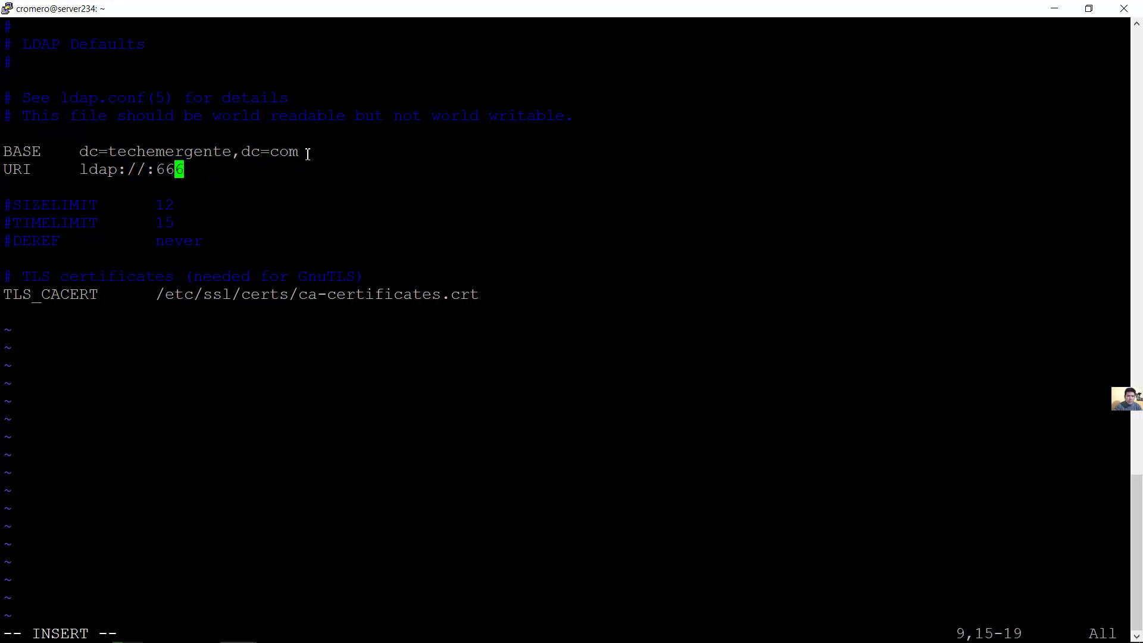
{"action": "key", "text": "Left"}
{"action": "key", "text": "Left"}
{"action": "key", "text": "Left"}
{"action": "type", "text": "192.168"}
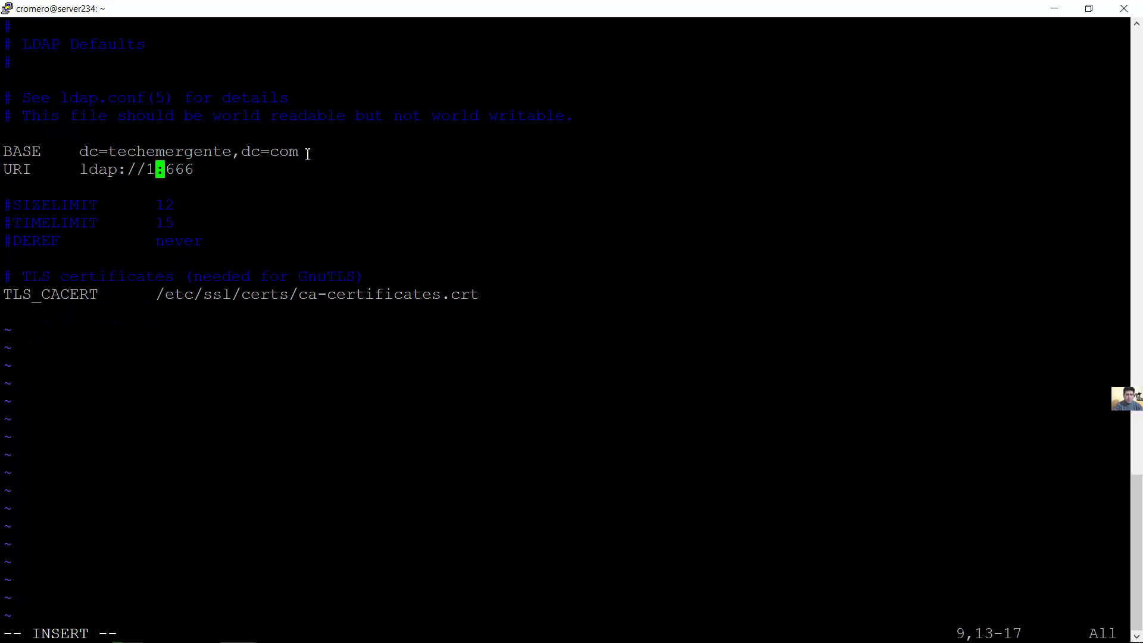
{"action": "type", "text": ".1.234"}
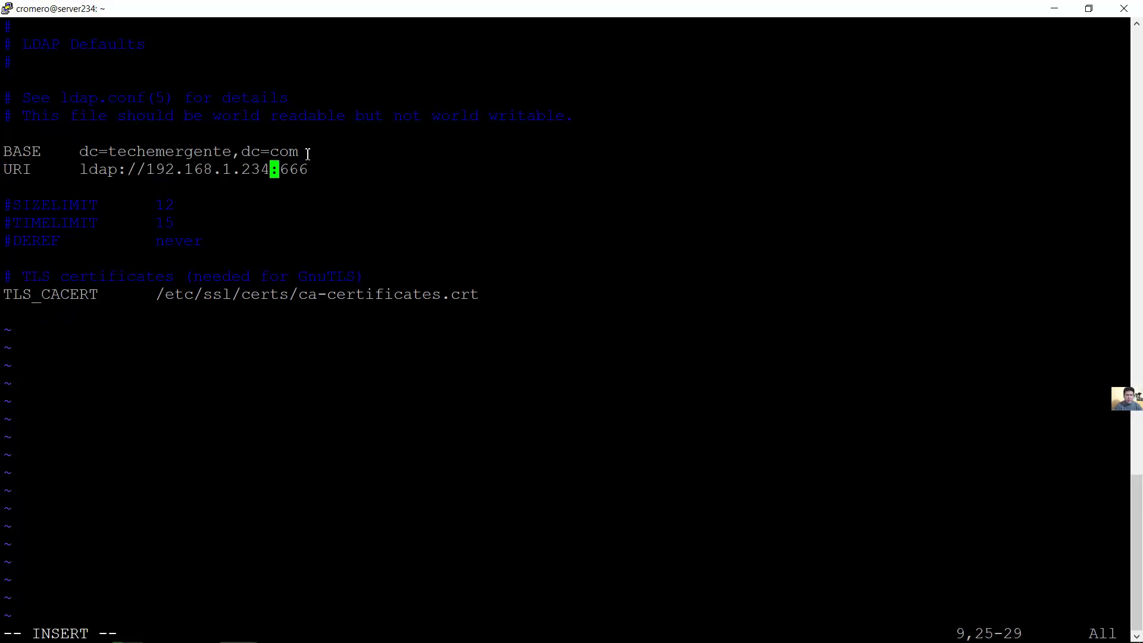
{"action": "key", "text": "Right"}
{"action": "key", "text": "Right"}
{"action": "key", "text": "Right"}
{"action": "key", "text": "Right"}
{"action": "key", "text": "BackSpace"}
{"action": "key", "text": "BackSpace"}
{"action": "key", "text": "BackSpace"}
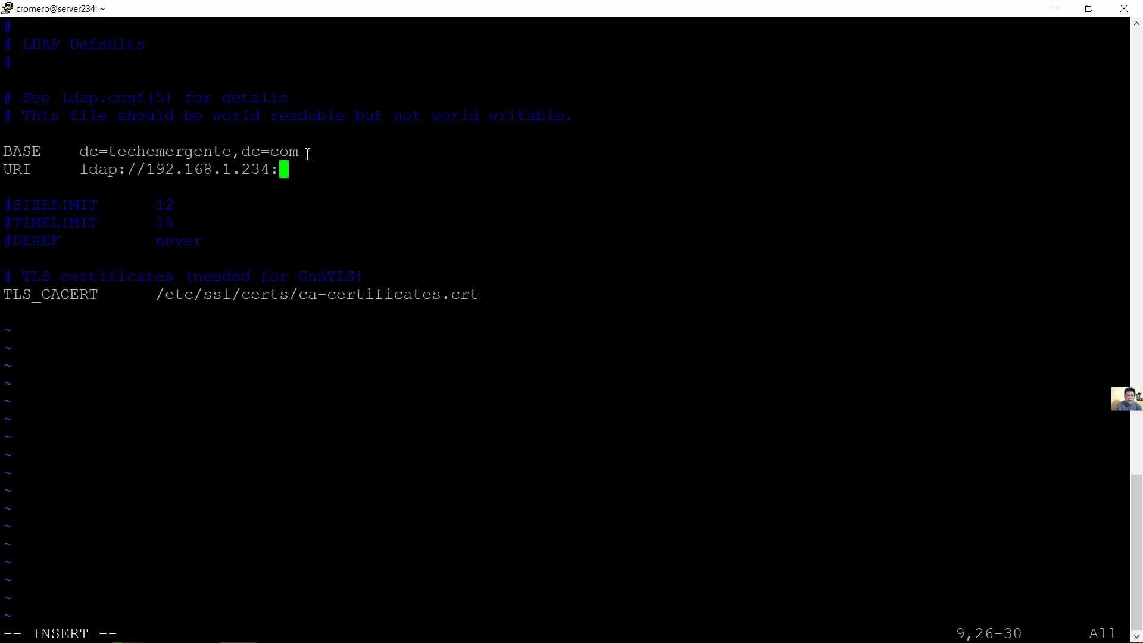
{"action": "type", "text": "389"}
Check the new URI's IP address and port, then leave insert mode and type :wq
{"action": "key", "text": "Left"}
{"action": "key", "text": "Left"}
{"action": "key", "text": "Left"}
{"action": "key", "text": "Left"}
{"action": "key", "text": "Left"}
{"action": "key", "text": "Left"}
{"action": "key", "text": "Left"}
{"action": "key", "text": "Left"}
{"action": "key", "text": "Left"}
{"action": "key", "text": "Left"}
{"action": "key", "text": "Left"}
{"action": "key", "text": "Left"}
{"action": "key", "text": "Left"}
{"action": "key", "text": "Left"}
{"action": "key", "text": "Left"}
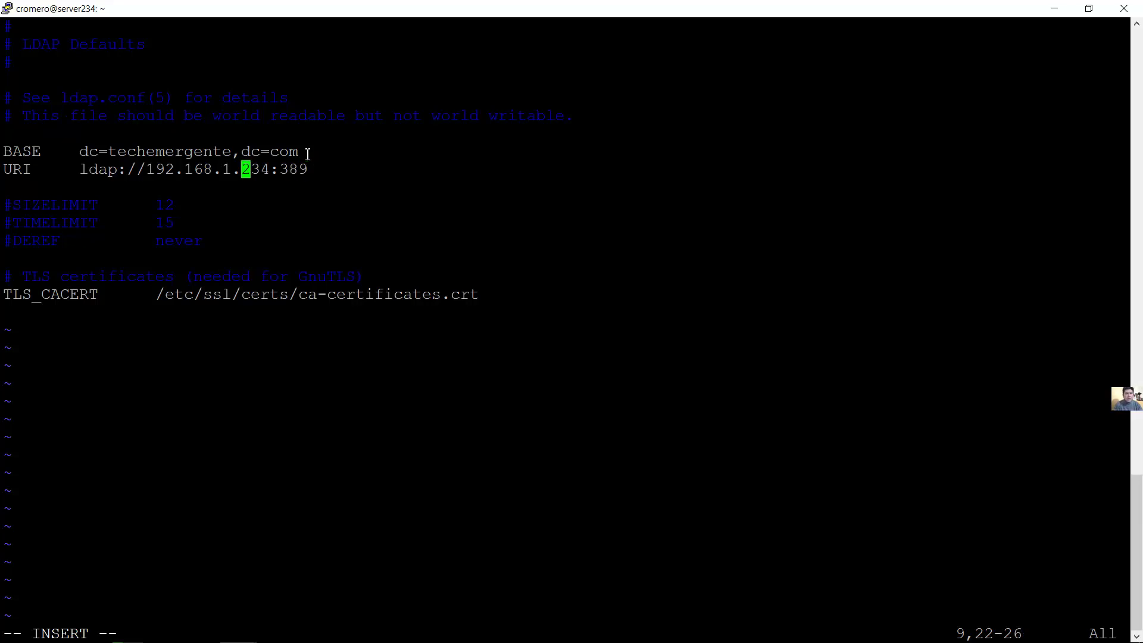
{"action": "key", "text": "Right"}
{"action": "key", "text": "Right"}
{"action": "key", "text": "Right"}
{"action": "key", "text": "Right"}
{"action": "key", "text": "Right"}
{"action": "key", "text": "Right"}
{"action": "key", "text": "Right"}
{"action": "key", "text": "Right"}
{"action": "key", "text": "Right"}
{"action": "key", "text": "Right"}
{"action": "key", "text": "Right"}
{"action": "key", "text": "Right"}
{"action": "key", "text": "Right"}
{"action": "key", "text": "Right"}
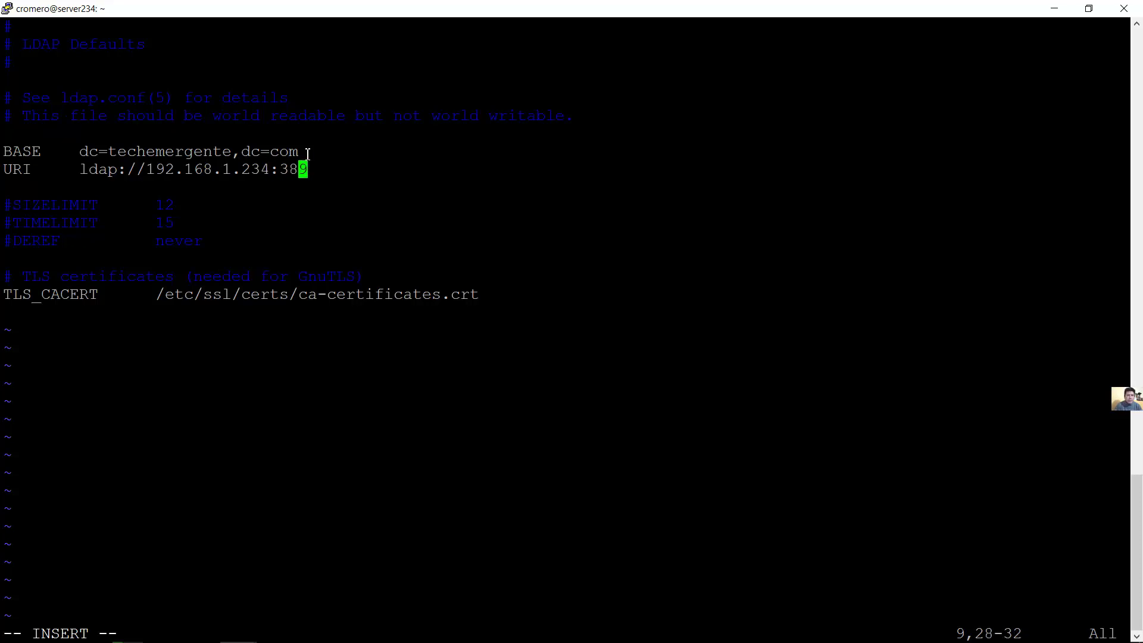
{"action": "key", "text": "Right"}
{"action": "key", "text": "Left"}
{"action": "key", "text": "Left"}
{"action": "key", "text": "Left"}
{"action": "left_click_drag", "start_coordinate": [147, 172], "coordinate": [310, 172]}
{"action": "left_click_drag", "start_coordinate": [148, 172], "coordinate": [305, 172]}
{"action": "key", "text": "Left"}
{"action": "key", "text": "Left"}
{"action": "key", "text": "Left"}
{"action": "key", "text": "Left"}
{"action": "key", "text": "Down"}
{"action": "key", "text": "Down"}
{"action": "key", "text": "Down"}
{"action": "key", "text": "Down"}
{"action": "key", "text": "Down"}
{"action": "key", "text": "Down"}
{"action": "key", "text": "Down"}
{"action": "key", "text": "Down"}
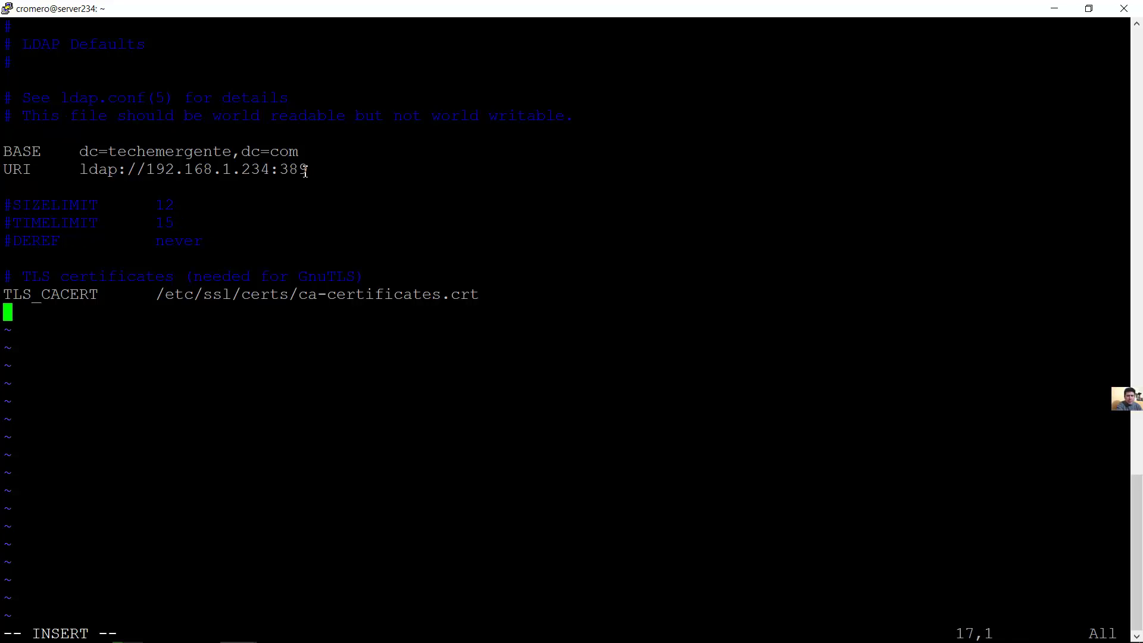
{"action": "key", "text": "Escape"}
{"action": "type", "text": ":"}
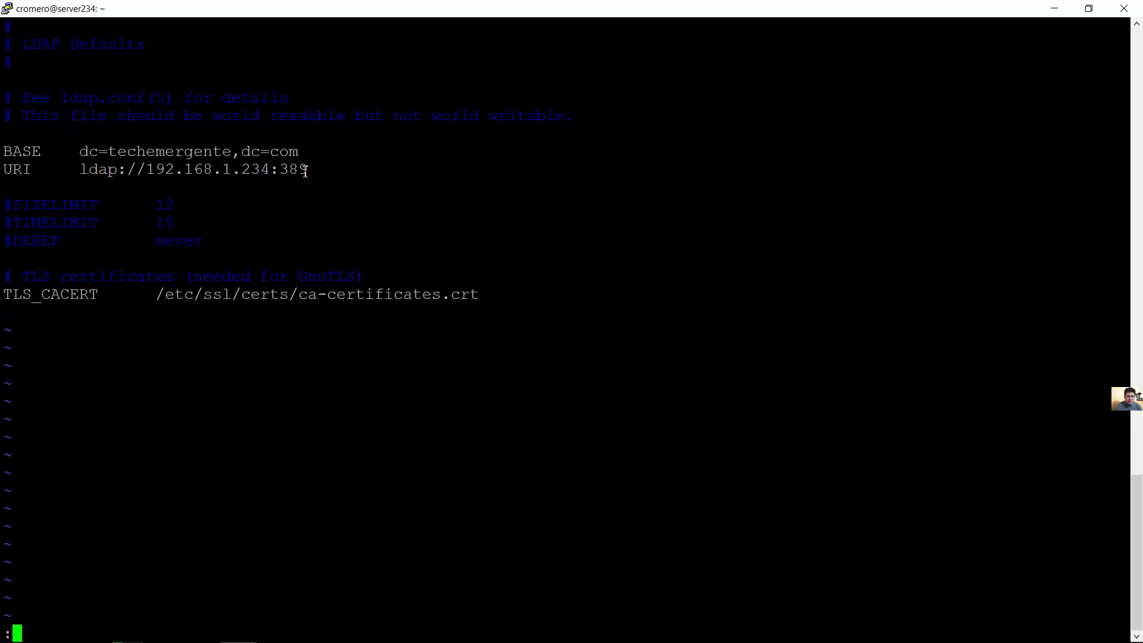
{"action": "type", "text": "wq"}
Save ldap.conf, exit vim, and run sudo dpkg-reconfigure slapd
{"action": "key", "text": "Return"}
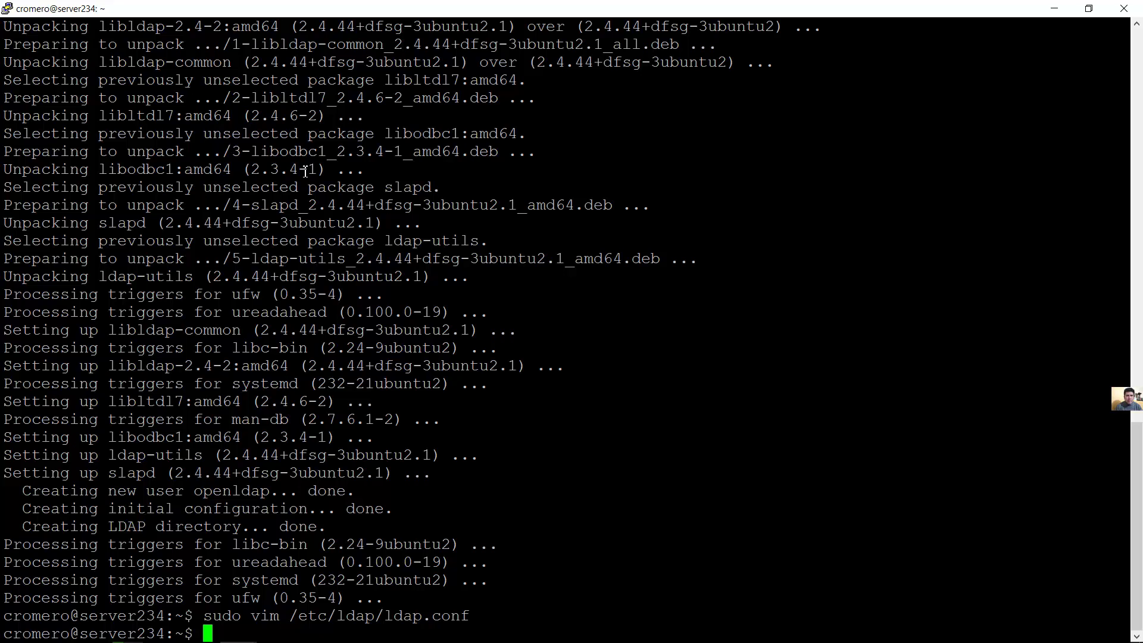
{"action": "type", "text": "sudo "}
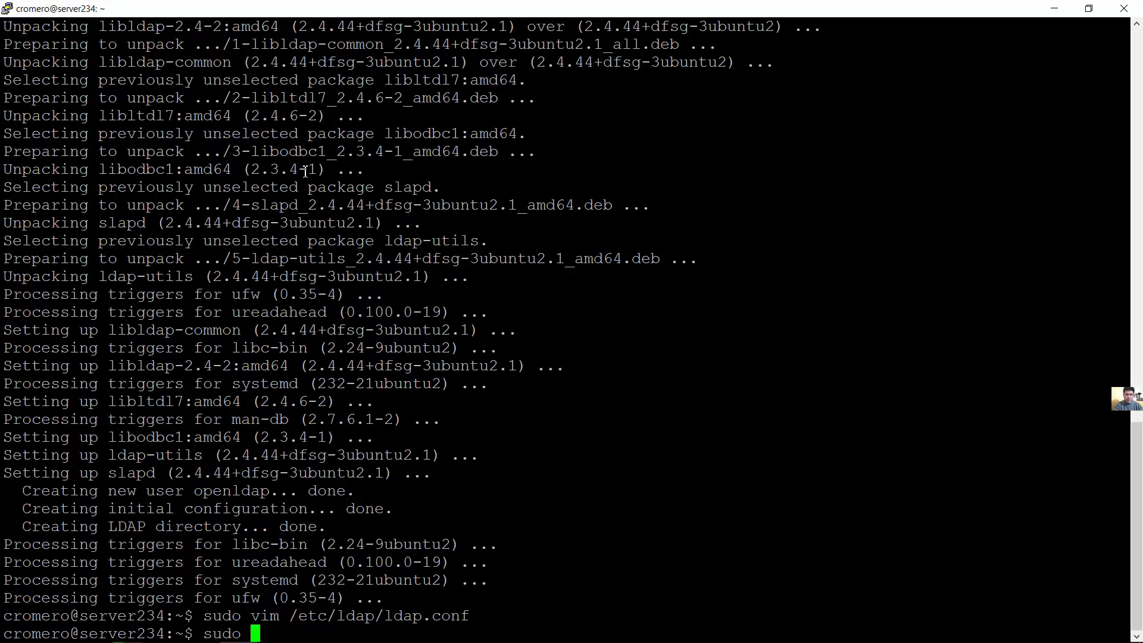
{"action": "type", "text": "dpkg-reconfigure"}
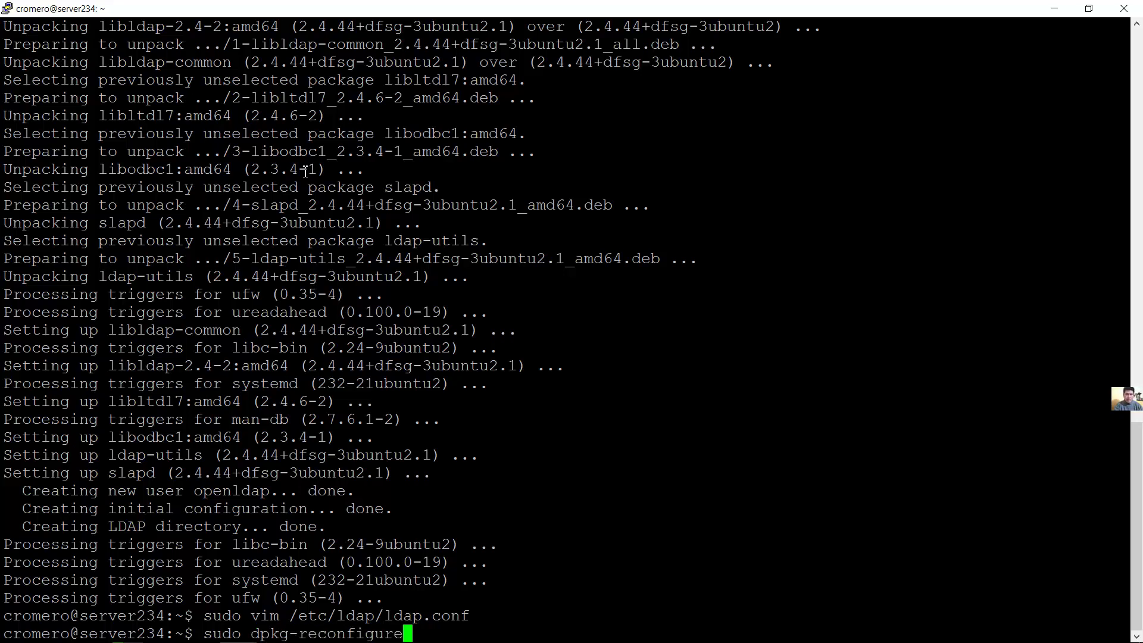
{"action": "type", "text": " slapd"}
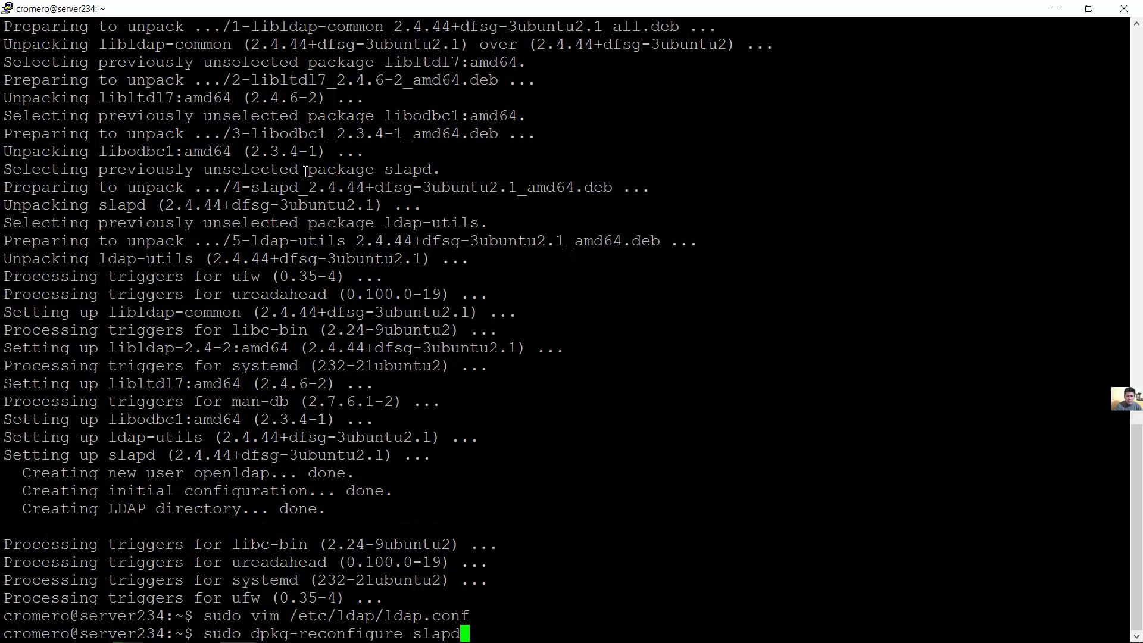
{"action": "key", "text": "Return"}
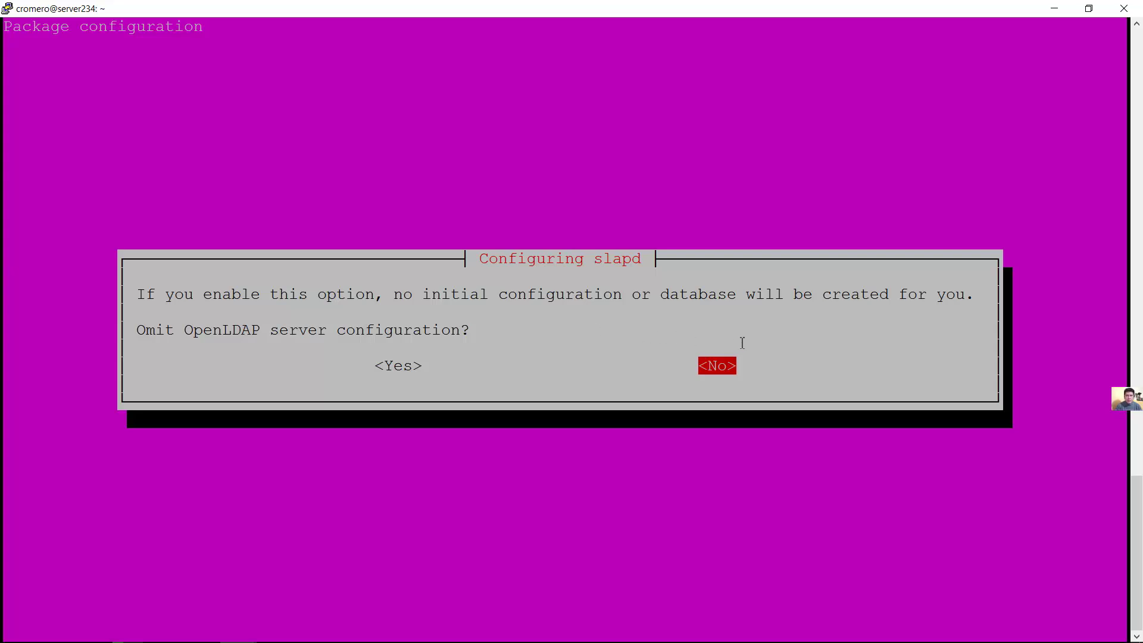
Keep the OpenLDAP server configuration and set the DNS domain to techemergente.com
{"action": "key", "text": "Return"}
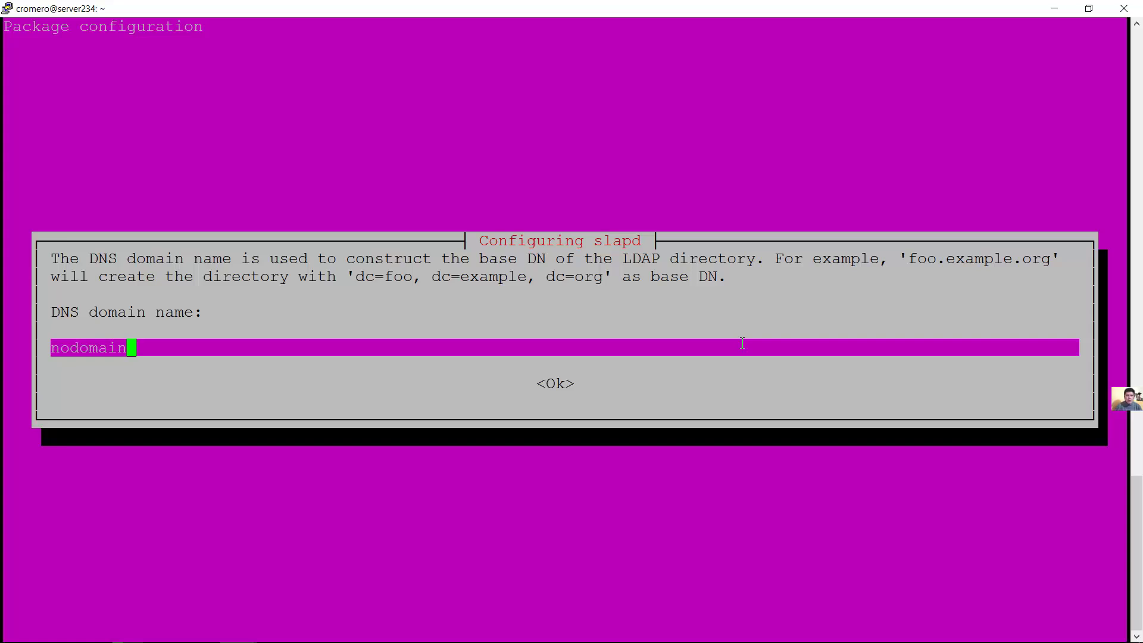
{"action": "key", "text": "BackSpace"}
{"action": "key", "text": "BackSpace"}
{"action": "key", "text": "BackSpace"}
{"action": "key", "text": "BackSpace"}
{"action": "key", "text": "BackSpace"}
{"action": "key", "text": "BackSpace"}
{"action": "key", "text": "BackSpace"}
{"action": "key", "text": "BackSpace"}
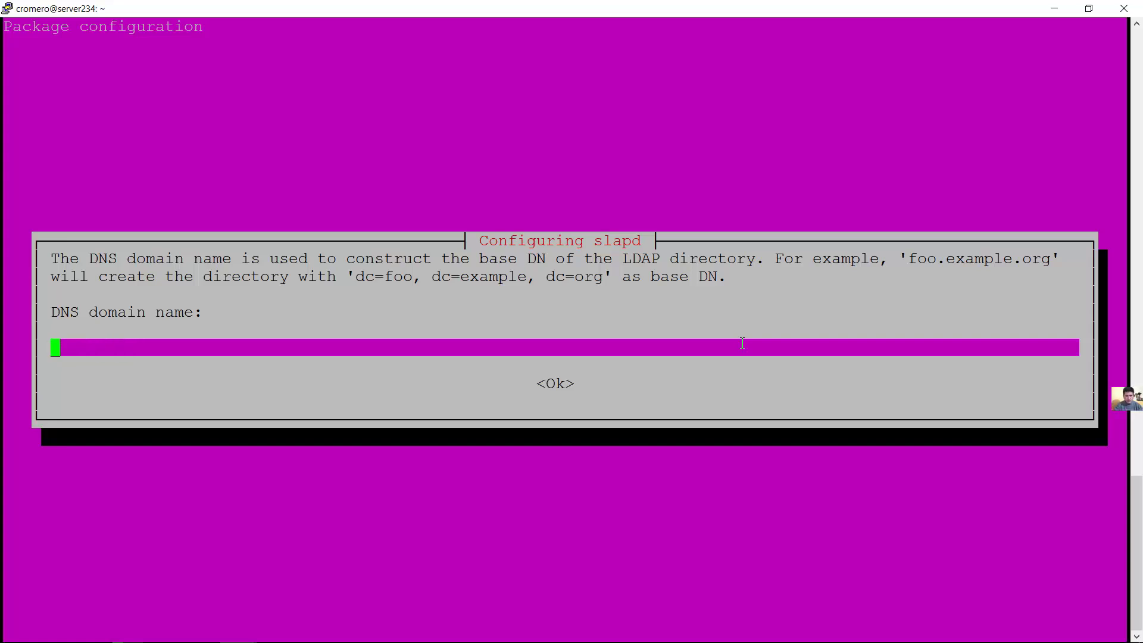
{"action": "type", "text": "techemergen"}
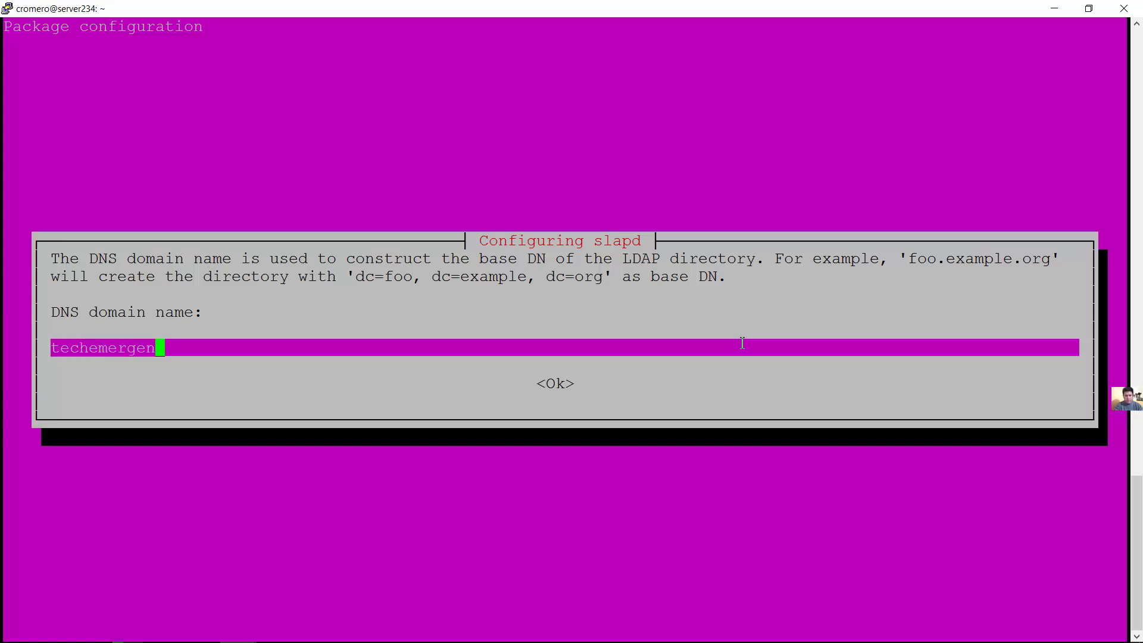
{"action": "type", "text": "te.com"}
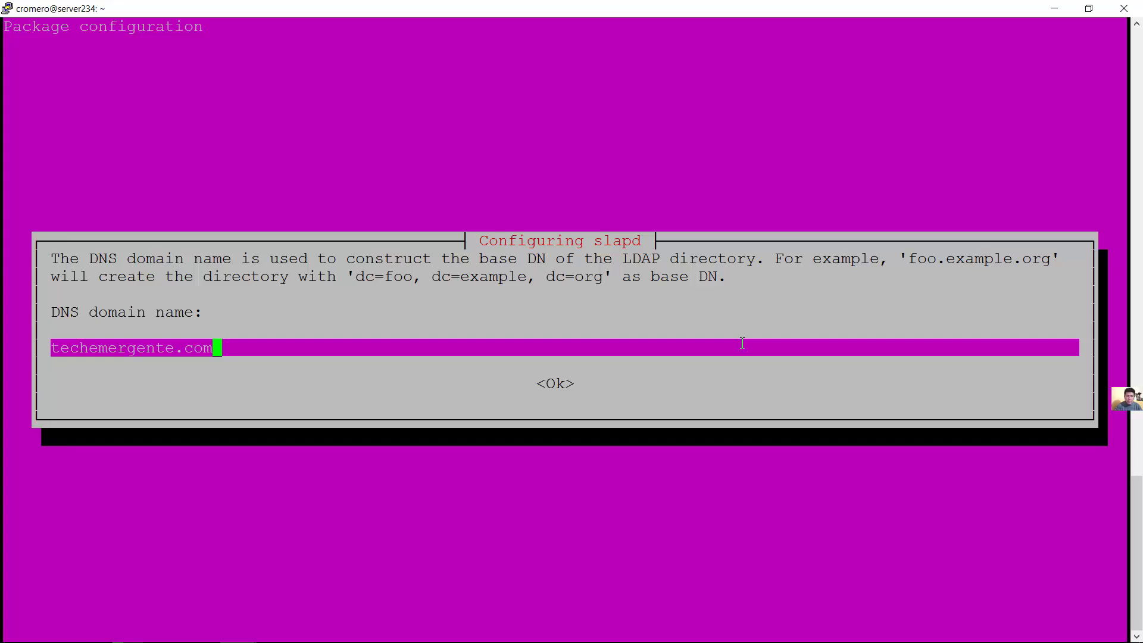
{"action": "key", "text": "Return"}
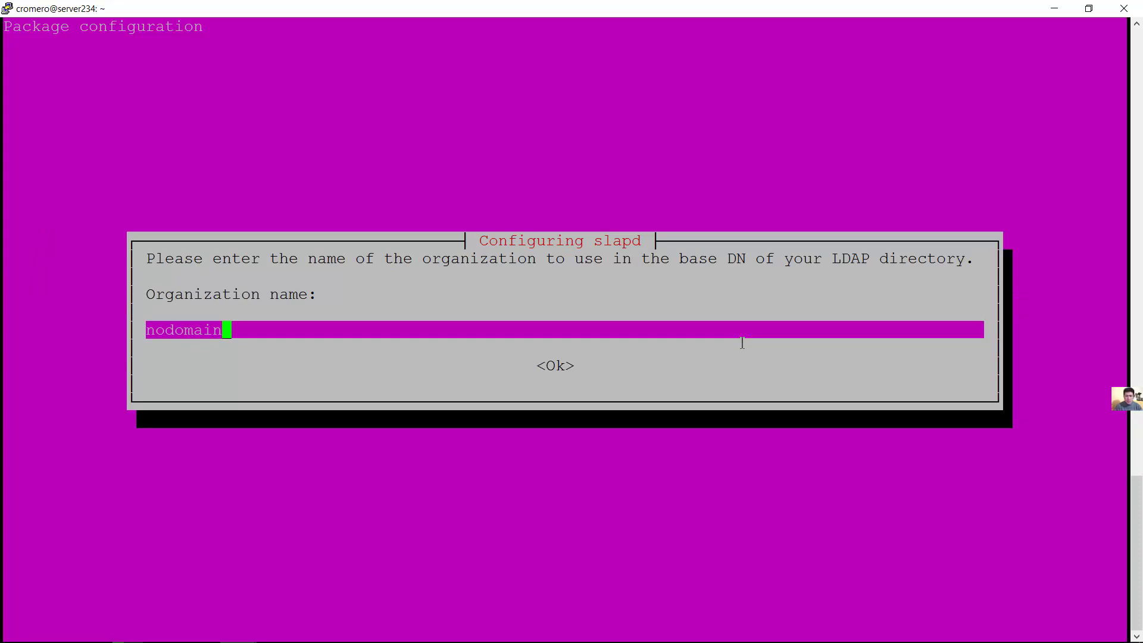
Set the organization name to TechEmergente
{"action": "key", "text": "BackSpace"}
{"action": "key", "text": "BackSpace"}
{"action": "key", "text": "BackSpace"}
{"action": "key", "text": "BackSpace"}
{"action": "key", "text": "BackSpace"}
{"action": "key", "text": "BackSpace"}
{"action": "key", "text": "BackSpace"}
{"action": "key", "text": "BackSpace"}
{"action": "type", "text": "Tech"}
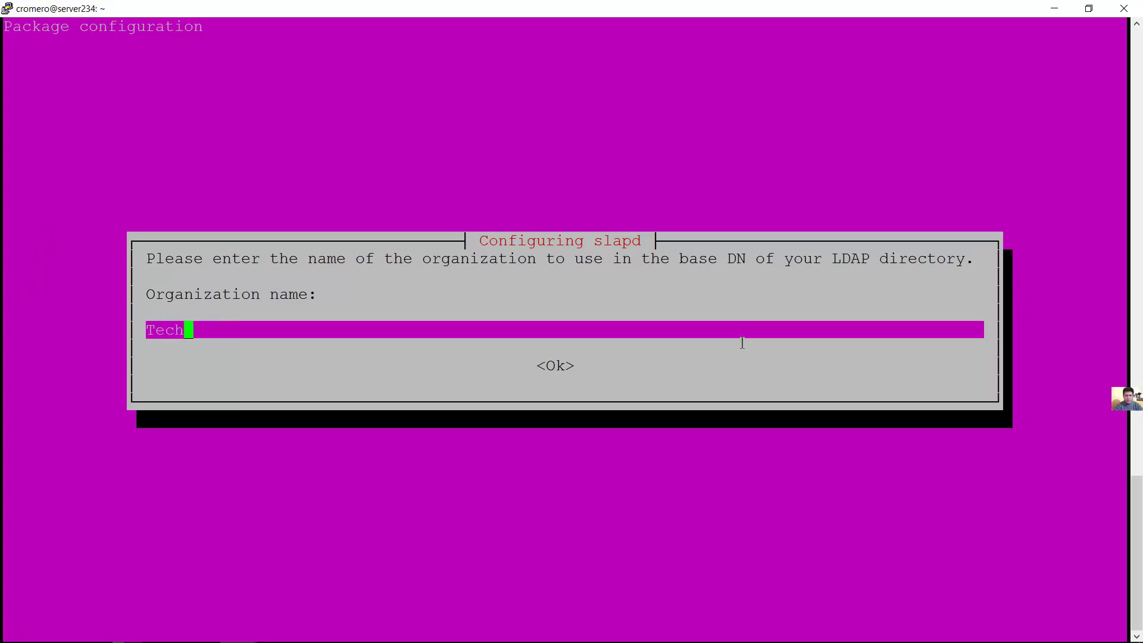
{"action": "type", "text": "Emergente"}
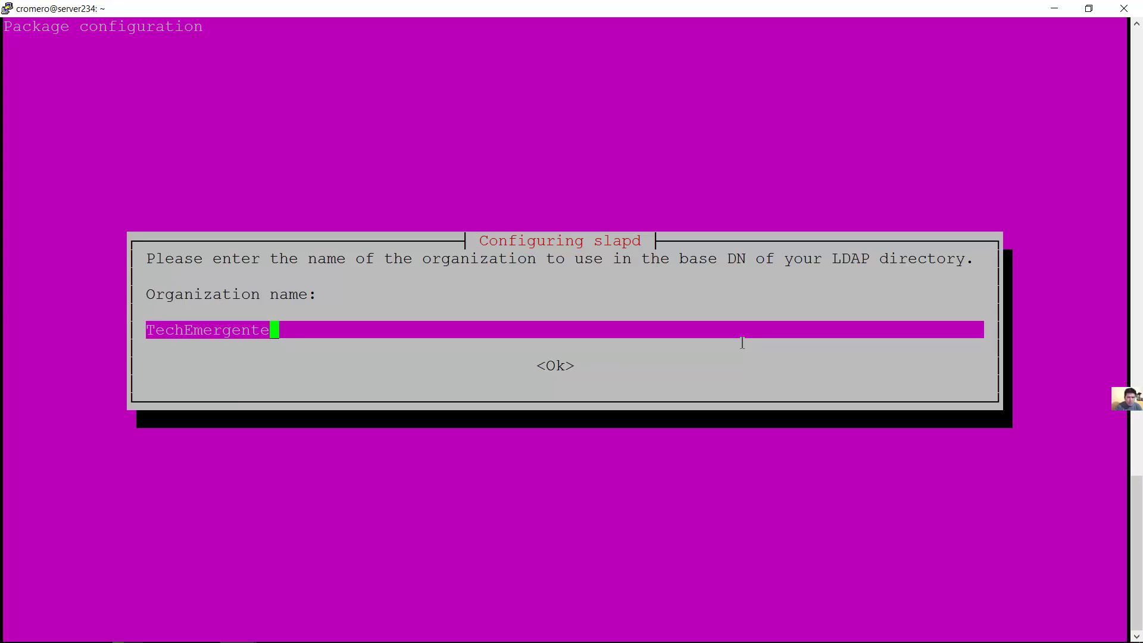
{"action": "key", "text": "Return"}
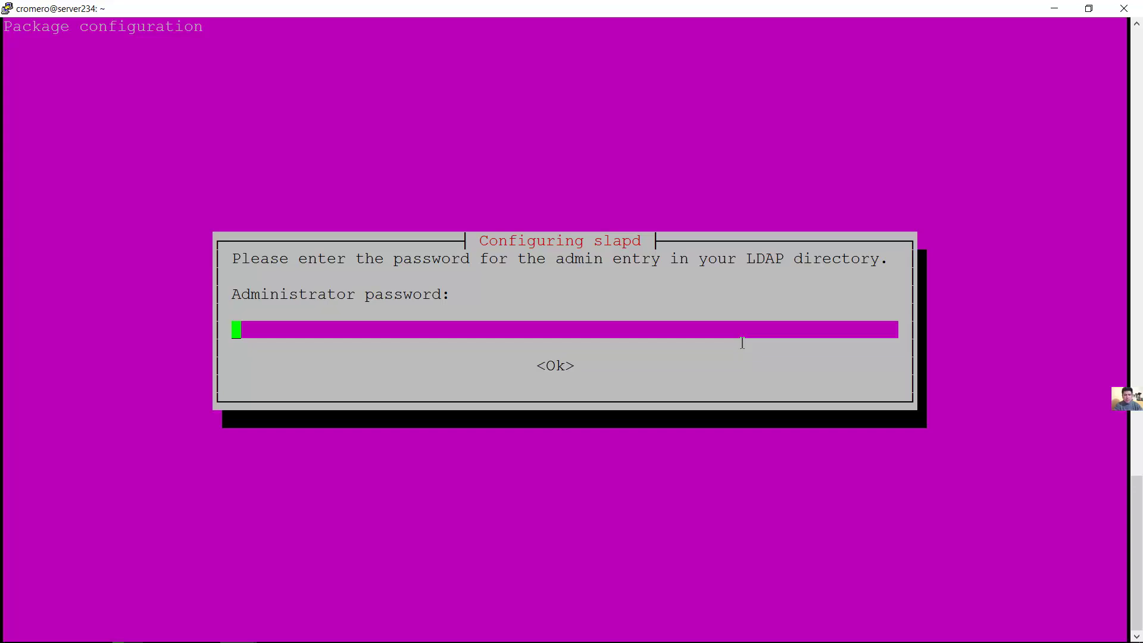
Enter and confirm the slapd administrator password
{"action": "type", "text": "***********"}
{"action": "key", "text": "Return"}
{"action": "type", "text": "***********"}
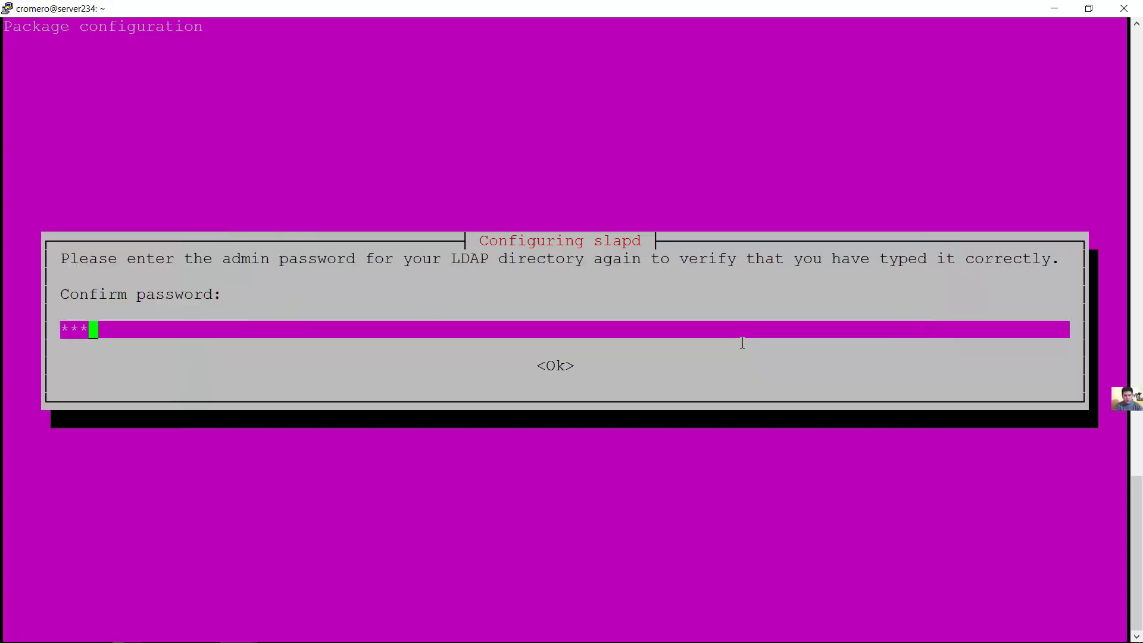
{"action": "key", "text": "Return"}
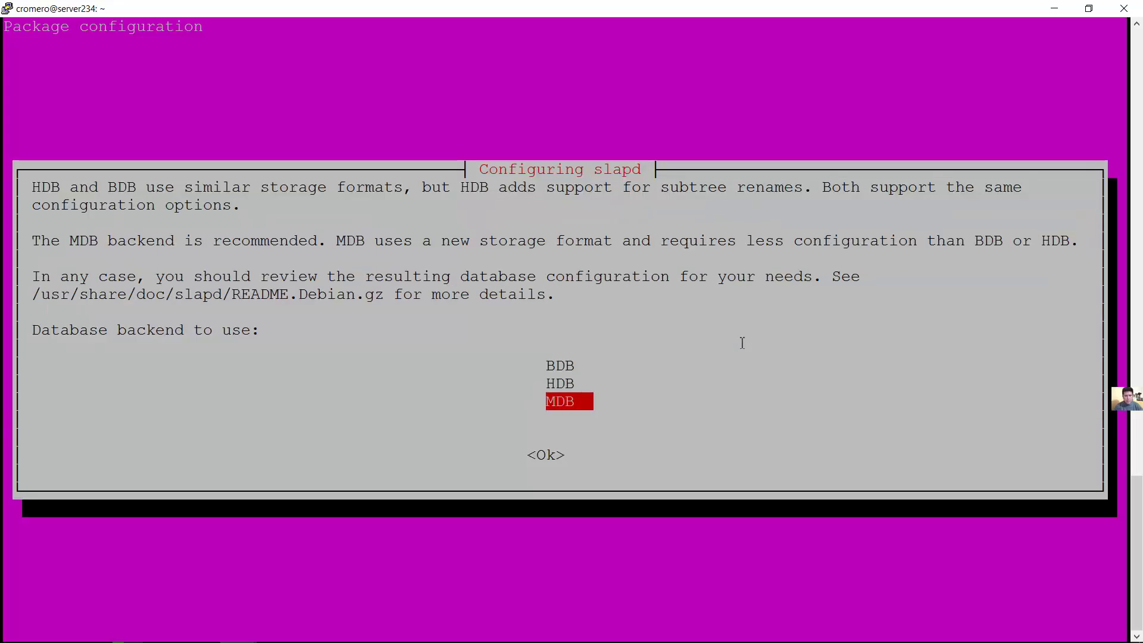
Choose the MDB backend, keep the database on purge, and move the old database aside
{"action": "left_click_drag", "start_coordinate": [32, 241], "coordinate": [322, 241]}
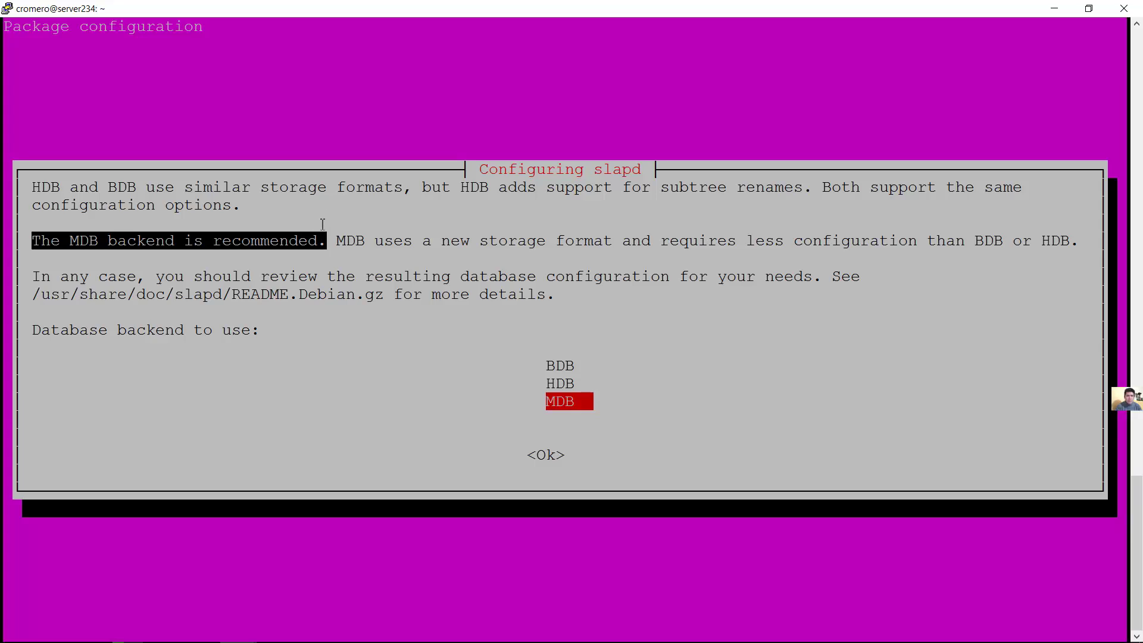
{"action": "left_click", "coordinate": [475, 395]}
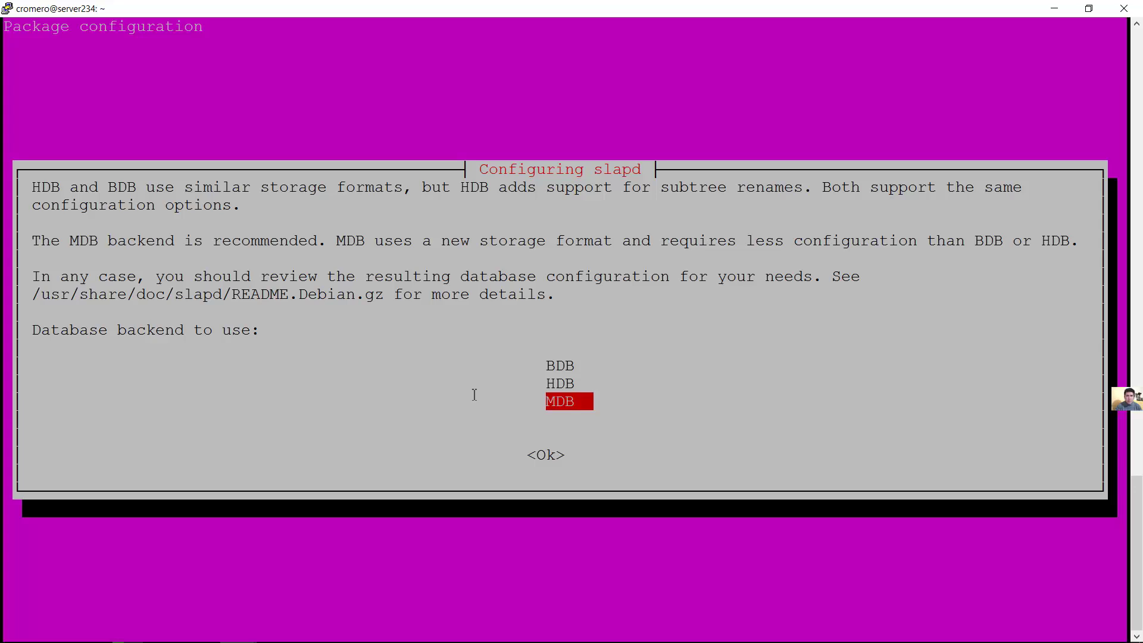
{"action": "key", "text": "Return"}
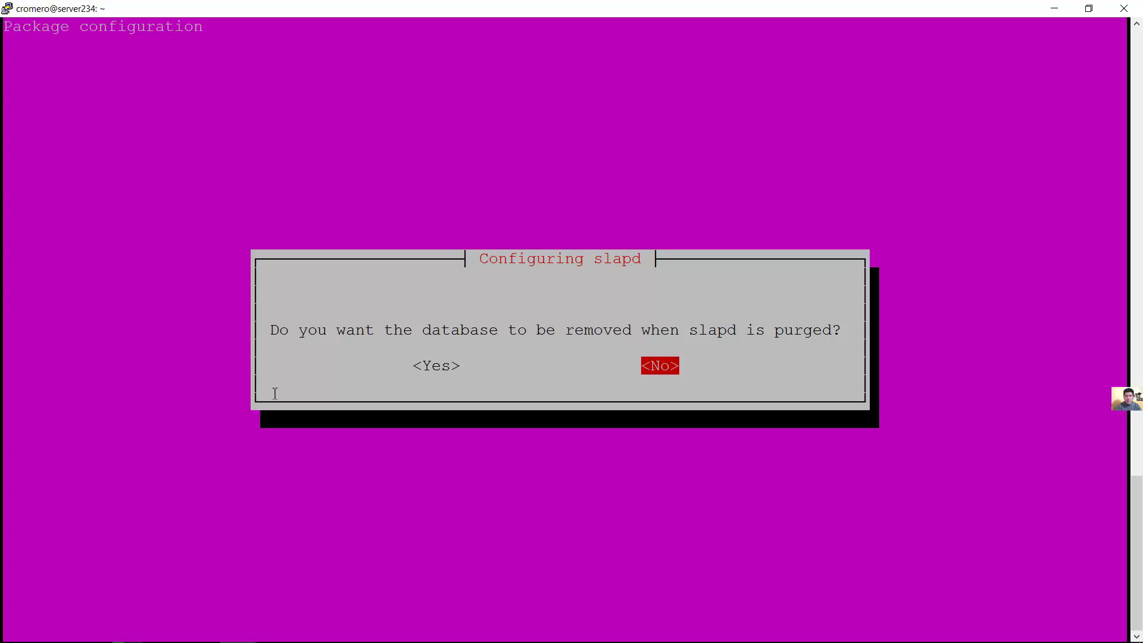
{"action": "key", "text": "Return"}
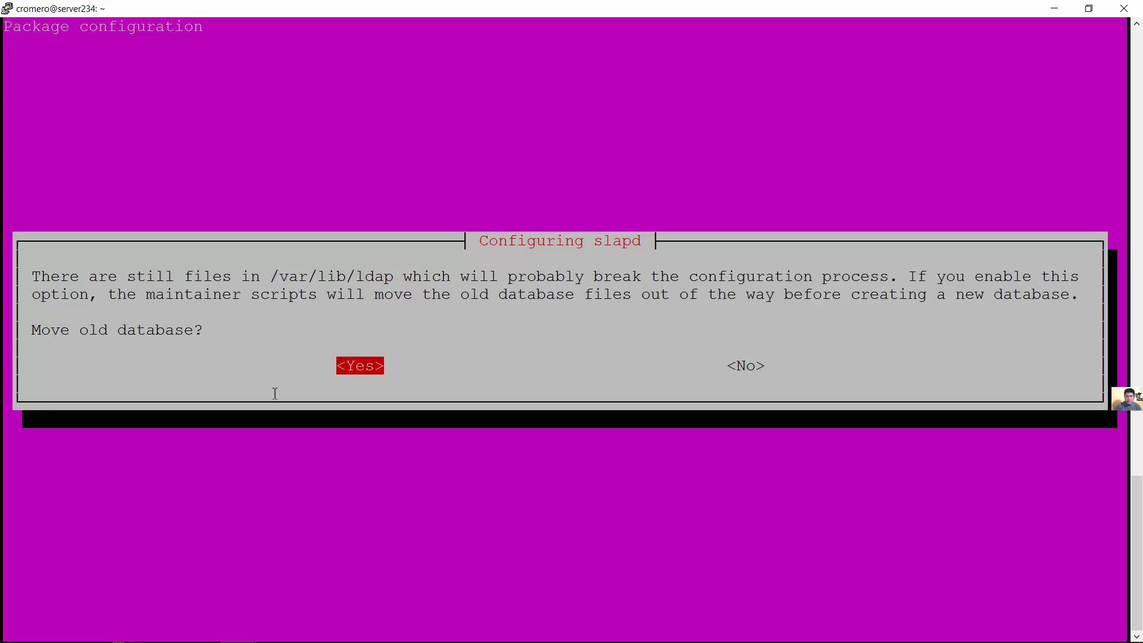
{"action": "key", "text": "Return"}
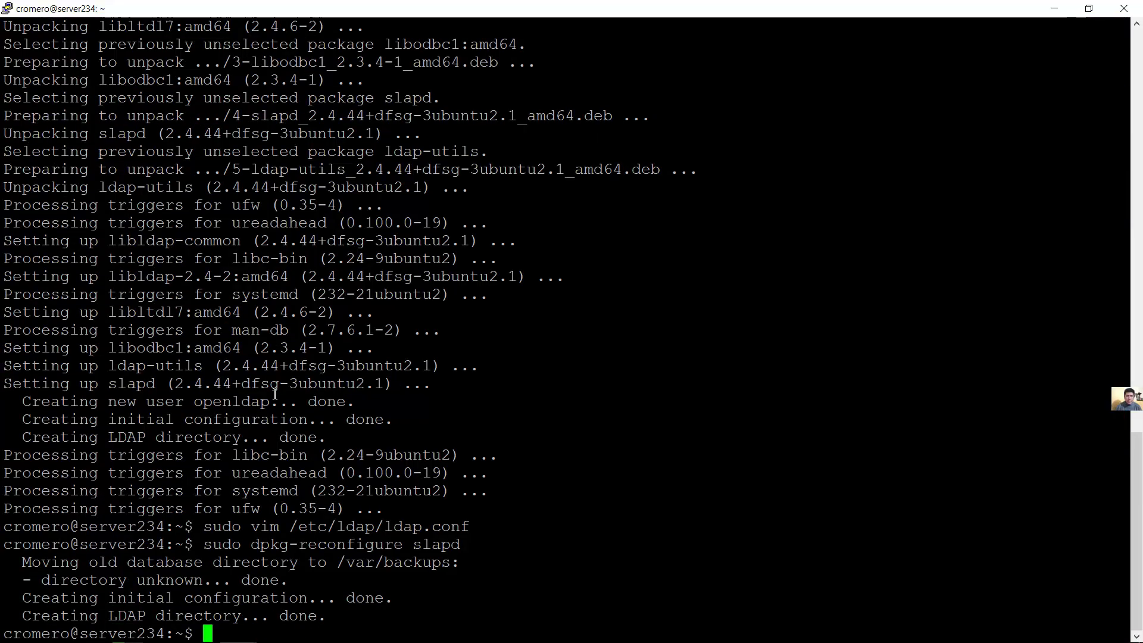
Install the phpldapadmin package from the edited earlier install command and confirm the installation
{"action": "key", "text": "Up"}
{"action": "key", "text": "Up"}
{"action": "key", "text": "Up"}
{"action": "key", "text": "Up"}
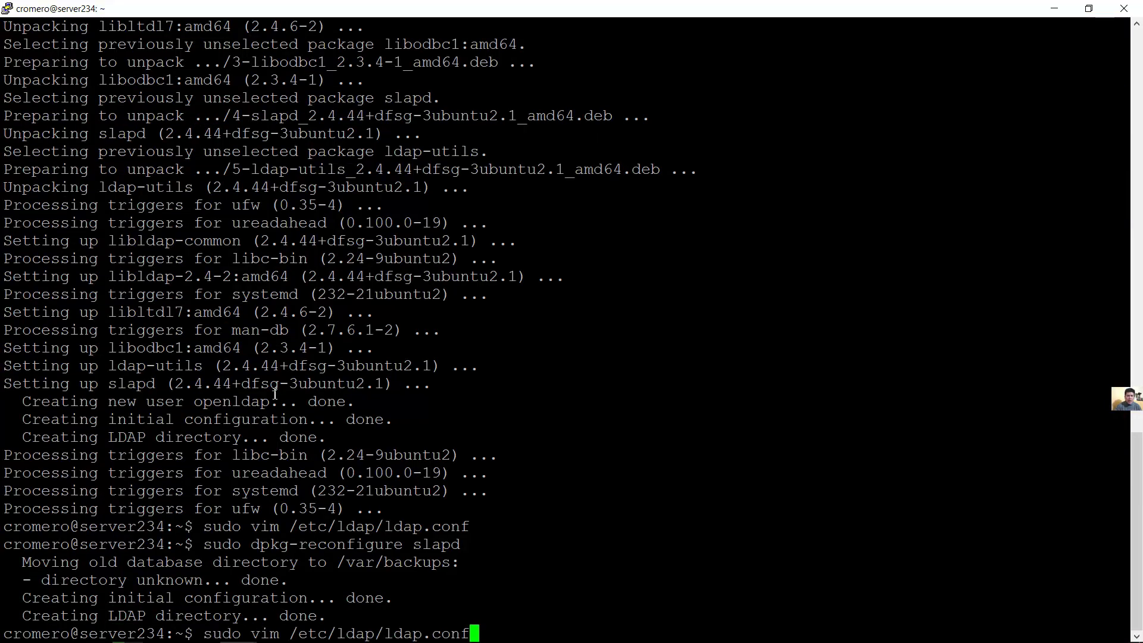
{"action": "key", "text": "Down"}
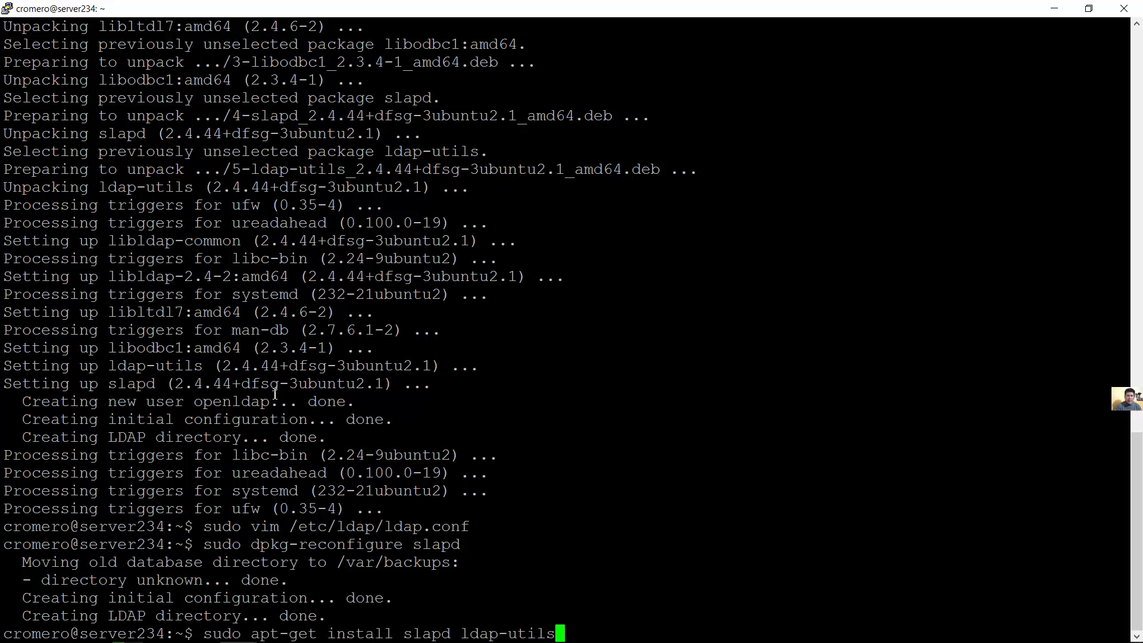
{"action": "key", "text": "BackSpace"}
{"action": "key", "text": "BackSpace"}
{"action": "key", "text": "BackSpace"}
{"action": "key", "text": "BackSpace"}
{"action": "key", "text": "BackSpace"}
{"action": "key", "text": "BackSpace"}
{"action": "key", "text": "BackSpace"}
{"action": "key", "text": "BackSpace"}
{"action": "key", "text": "BackSpace"}
{"action": "key", "text": "BackSpace"}
{"action": "key", "text": "BackSpace"}
{"action": "key", "text": "BackSpace"}
{"action": "key", "text": "BackSpace"}
{"action": "key", "text": "BackSpace"}
{"action": "key", "text": "BackSpace"}
{"action": "key", "text": "BackSpace"}
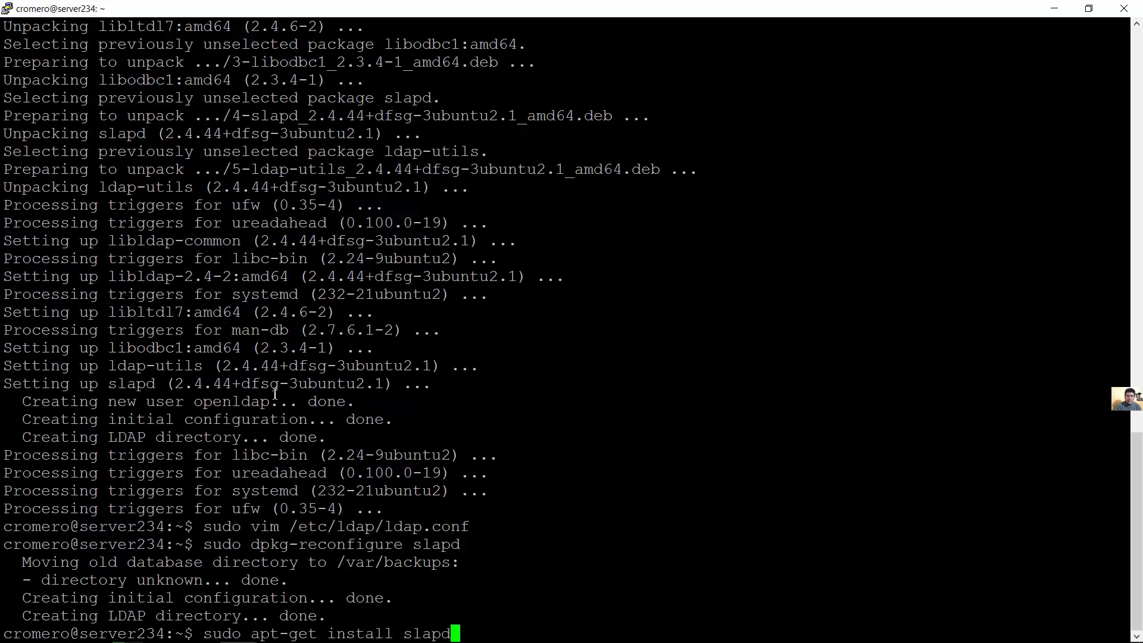
{"action": "type", "text": "p"}
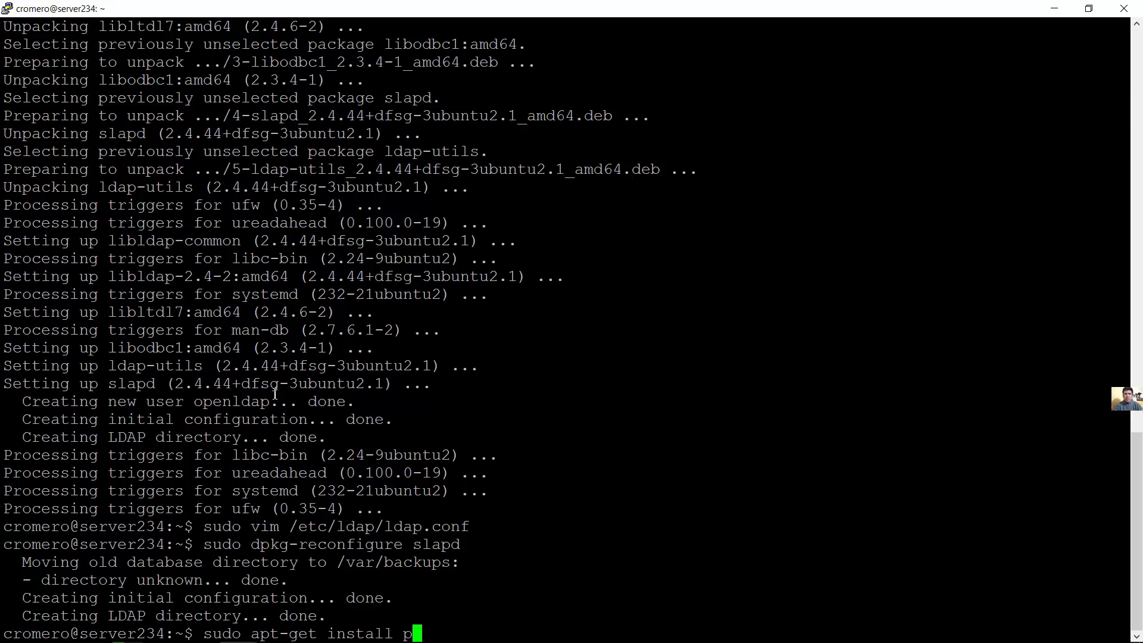
{"action": "type", "text": "hplda"}
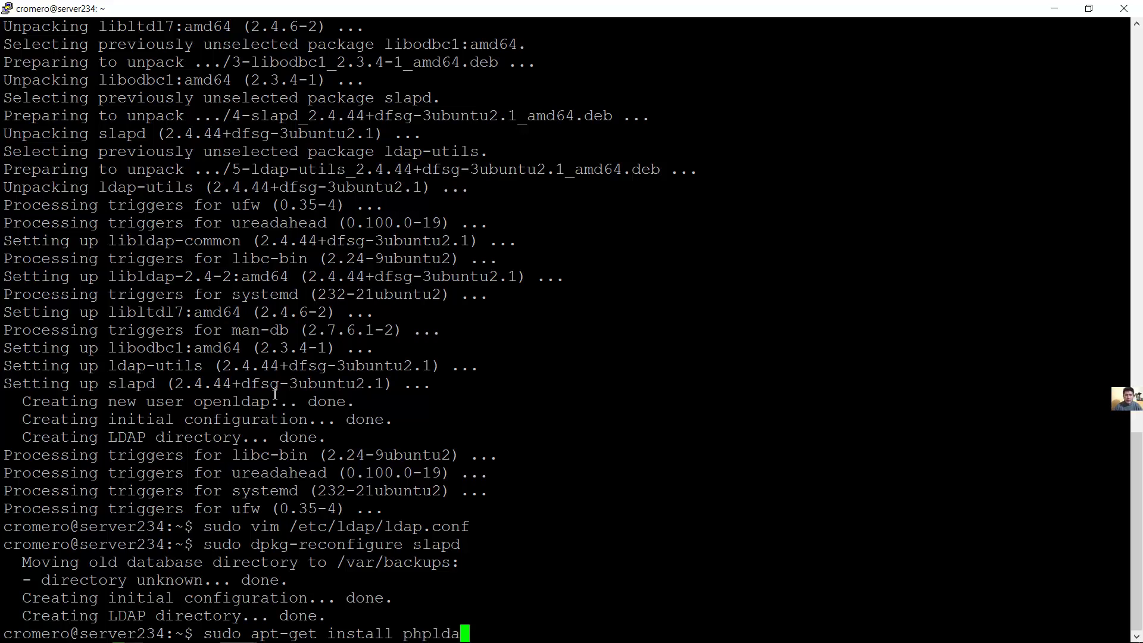
{"action": "type", "text": "padmin"}
{"action": "key", "text": "Return"}
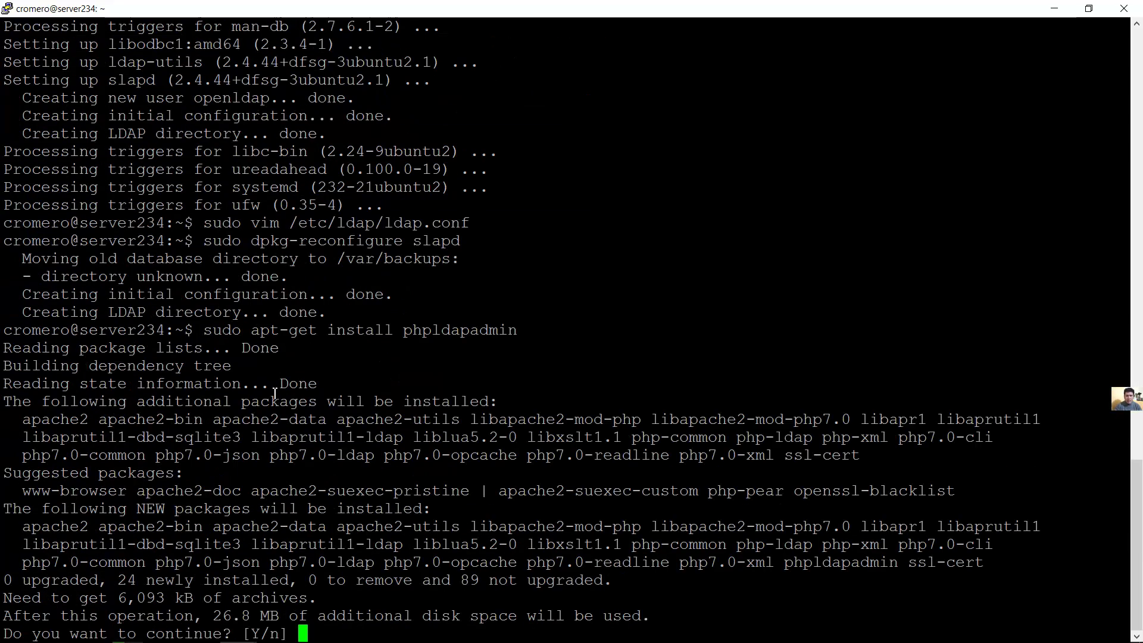
{"action": "key", "text": "Return"}
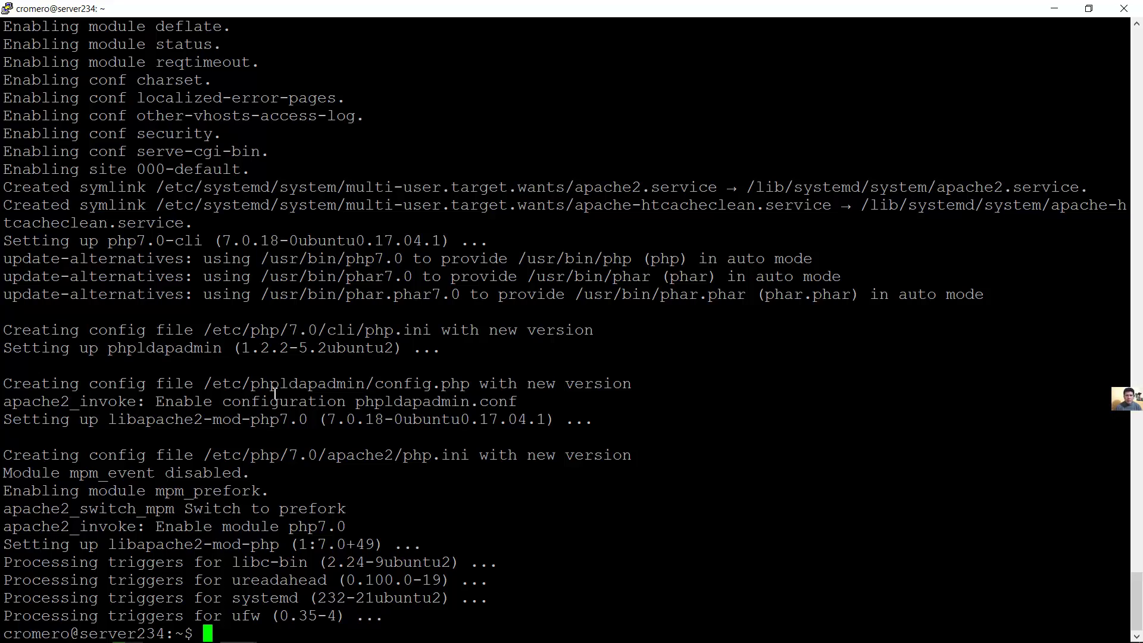
Open /etc/phpldapadmin/config.php in vim with sudo
{"action": "type", "text": "sudo "}
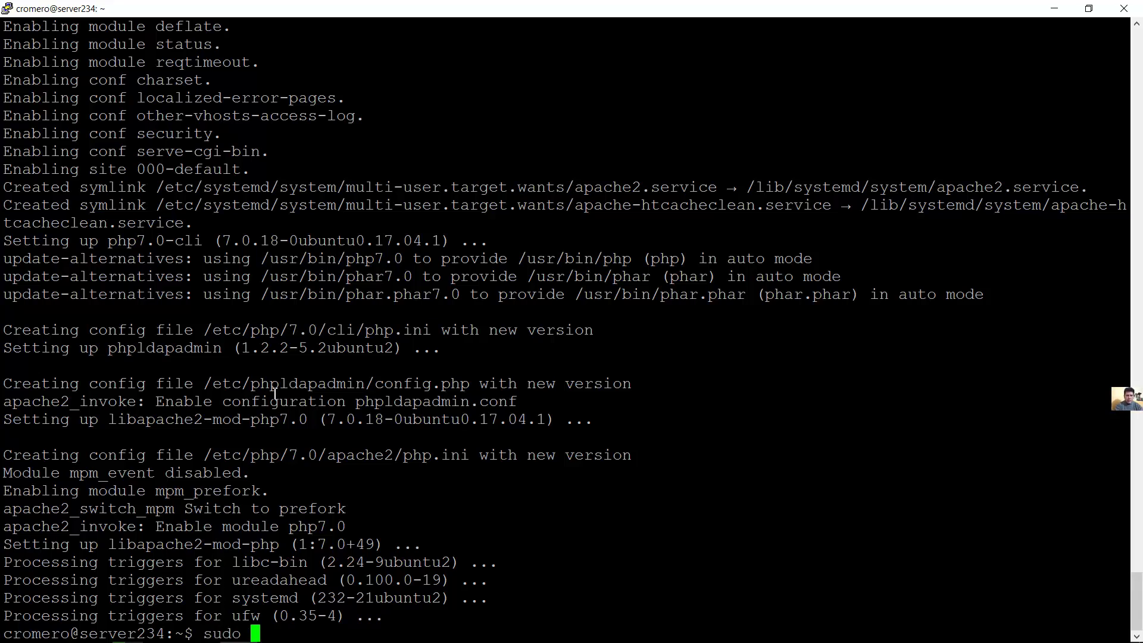
{"action": "type", "text": "vim /etc/"}
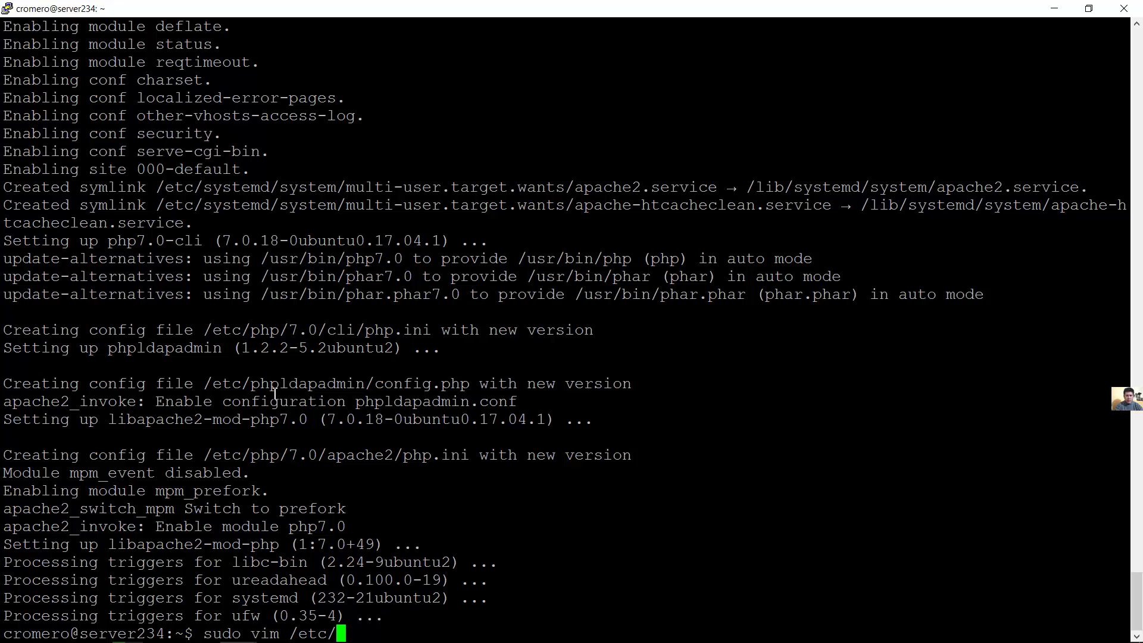
{"action": "type", "text": "phpldapadmin/"}
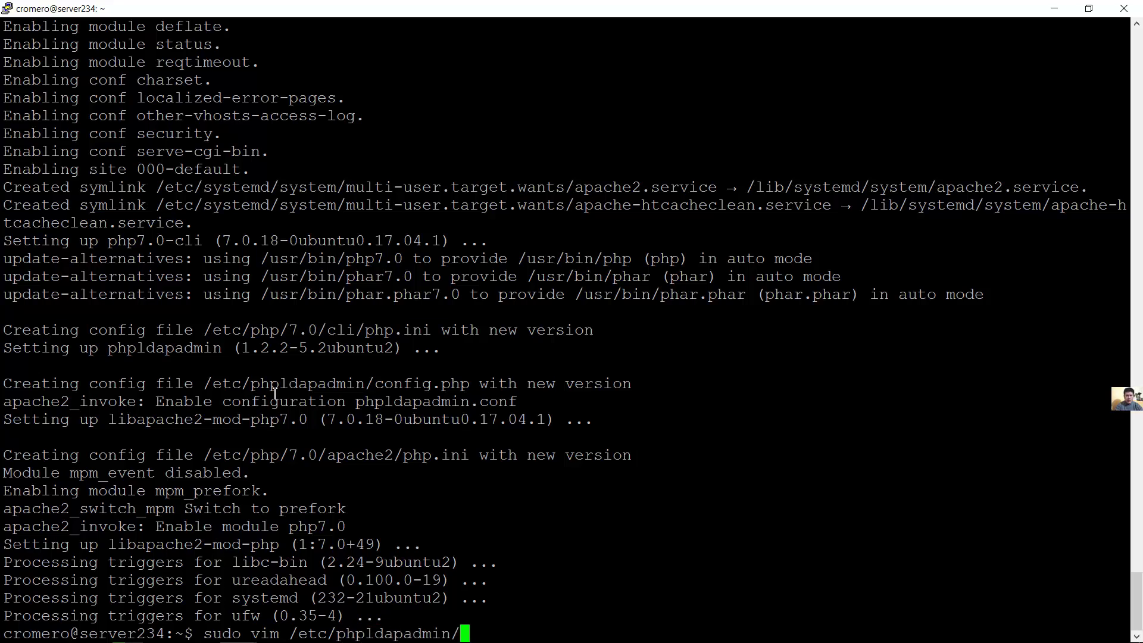
{"action": "type", "text": "conf"}
{"action": "key", "text": "Tab"}
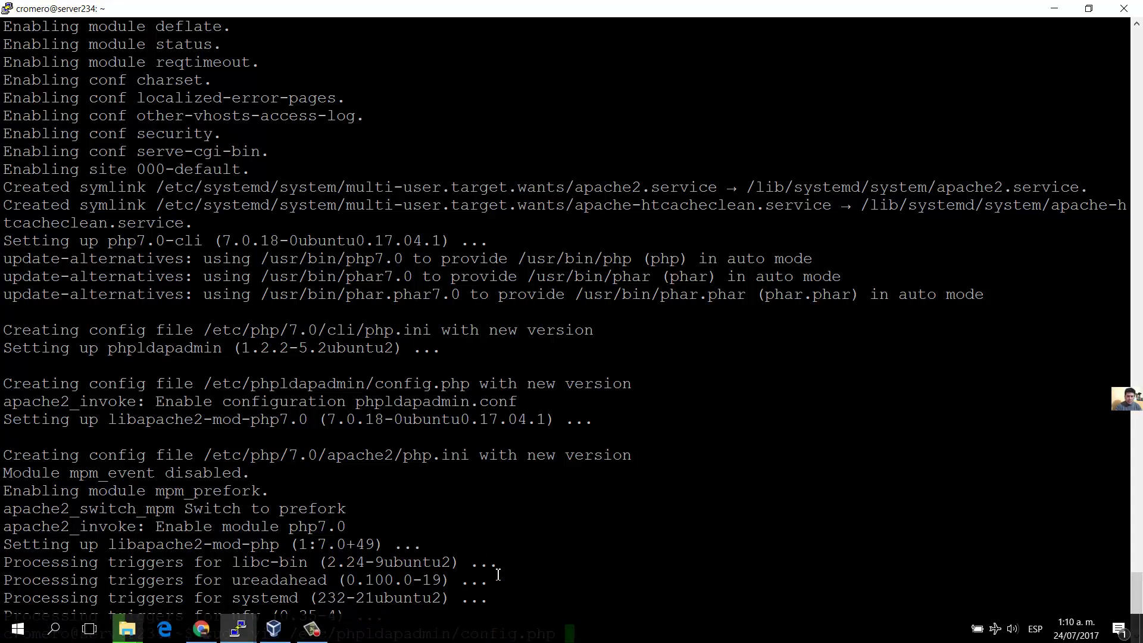
{"action": "left_click_drag", "start_coordinate": [467, 634], "coordinate": [538, 631]}
{"action": "left_click_drag", "start_coordinate": [338, 632], "coordinate": [556, 635]}
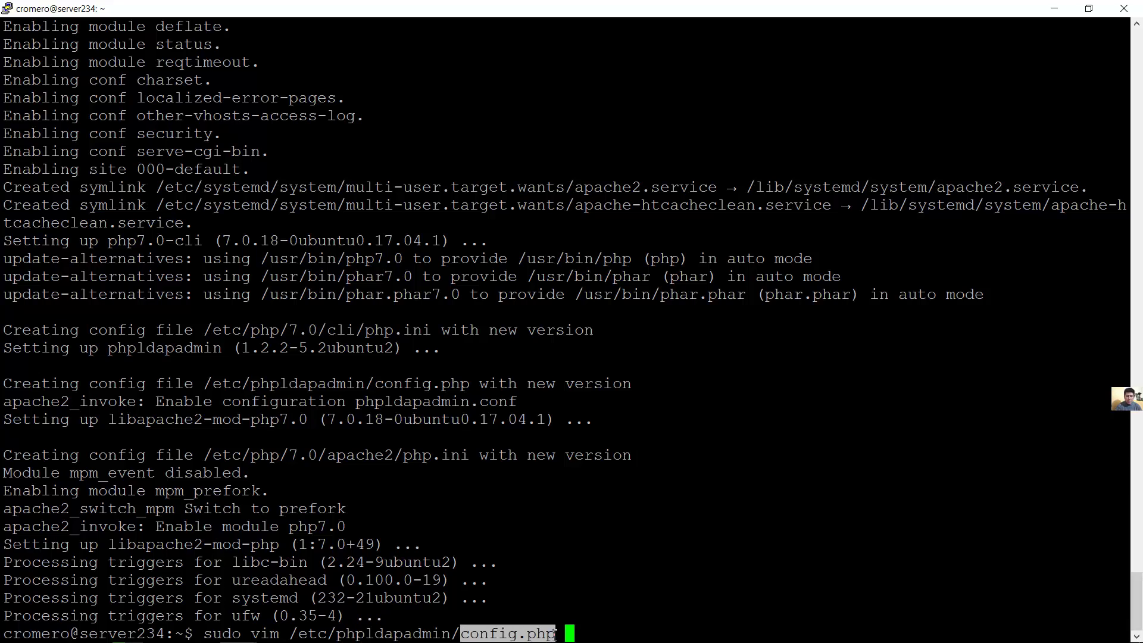
{"action": "left_click_drag", "start_coordinate": [338, 633], "coordinate": [447, 630]}
{"action": "left_click", "coordinate": [604, 627]}
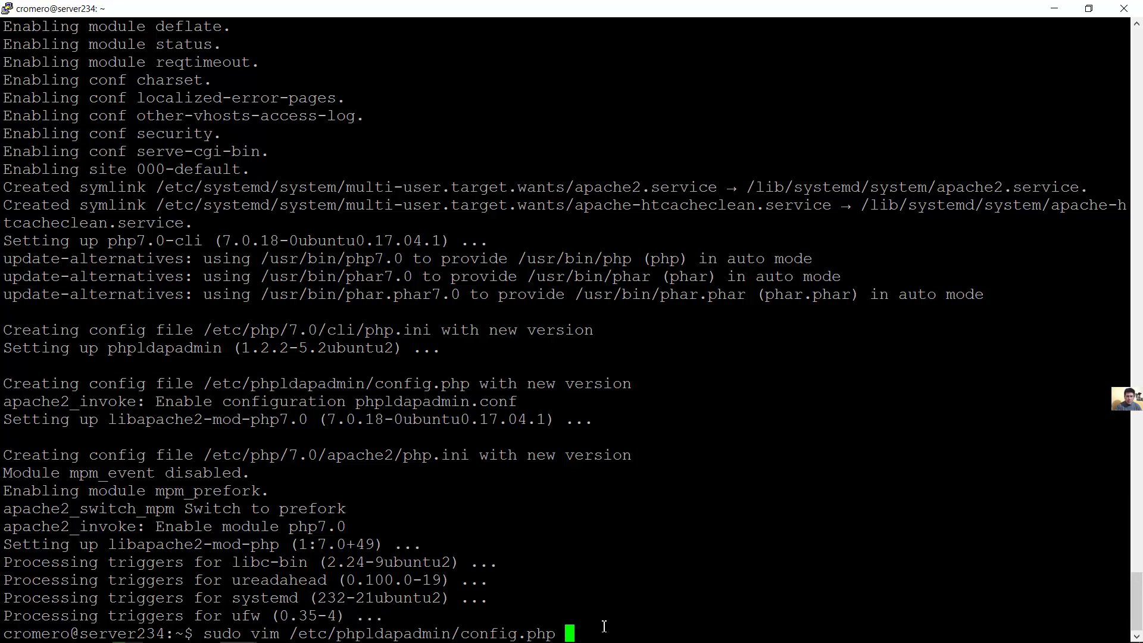
{"action": "key", "text": "Return"}
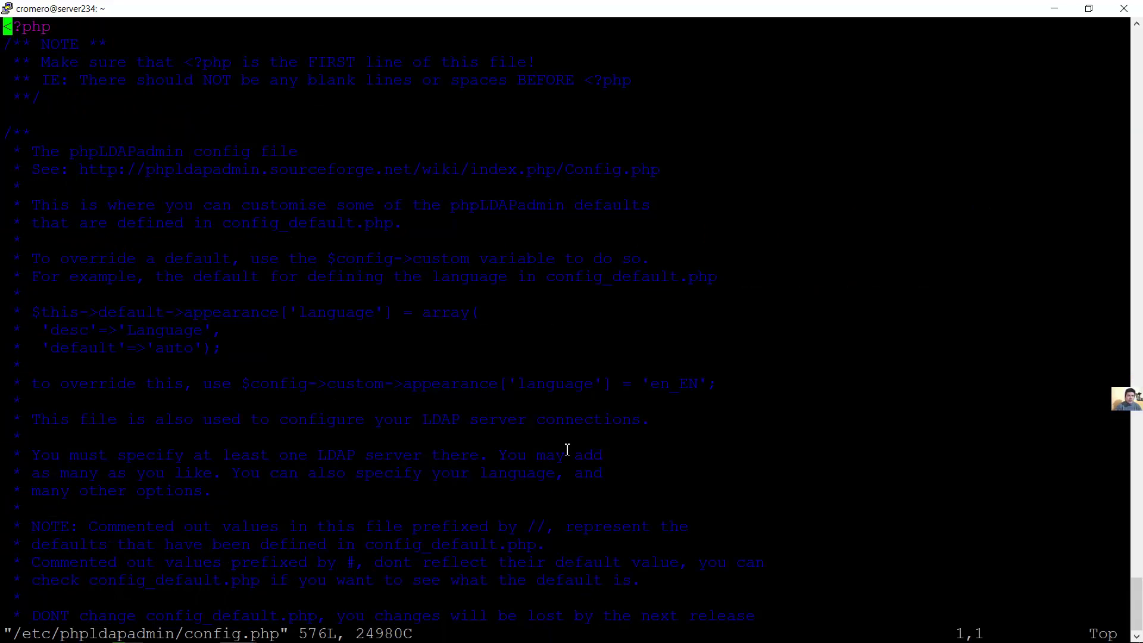
Navigate config.php to the $servers host line and select its 127.0.0.1 value
{"action": "key", "text": "Down"}
{"action": "key", "text": "Up"}
{"action": "key", "text": "Down"}
{"action": "key", "text": "Down"}
{"action": "key", "text": "Up"}
{"action": "key", "text": "Up"}
{"action": "key", "text": "Down"}
{"action": "key", "text": "Down"}
{"action": "scroll", "coordinate": [566, 449], "scroll_direction": "down", "scroll_amount": 20}
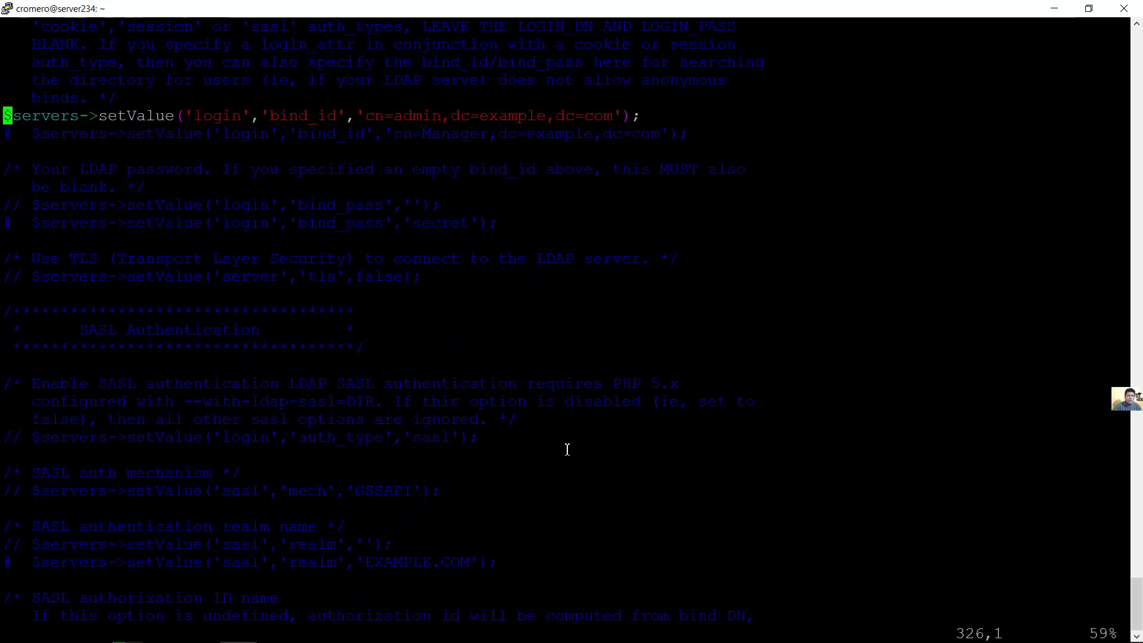
{"action": "key", "text": "Page_Up"}
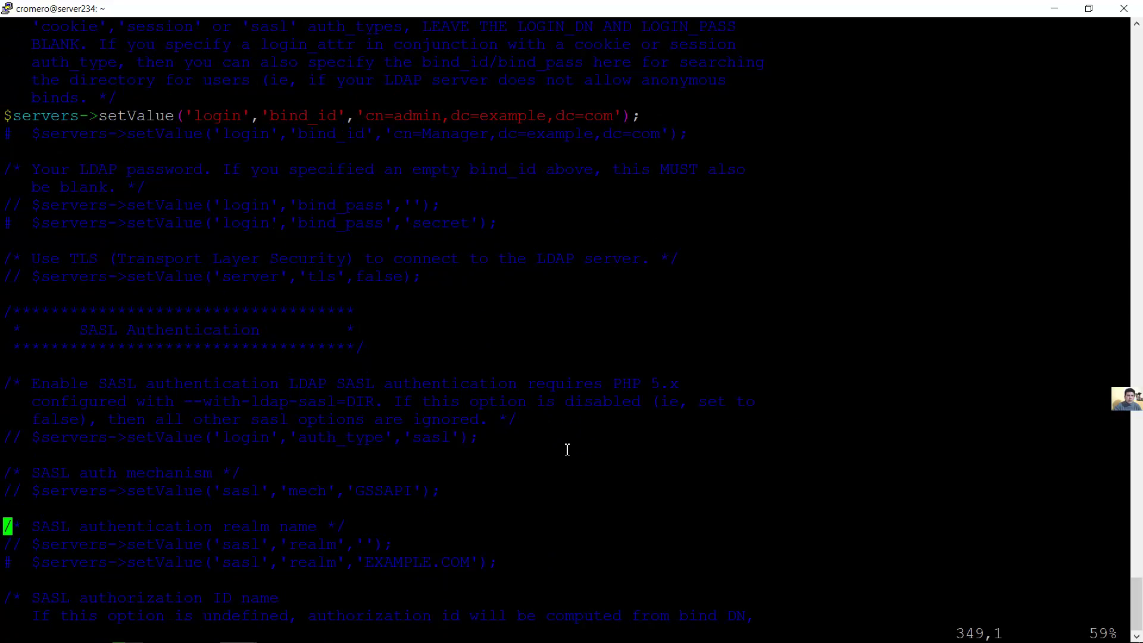
{"action": "scroll", "coordinate": [566, 450], "scroll_direction": "down", "scroll_amount": 20}
{"action": "scroll", "coordinate": [566, 449], "scroll_direction": "up", "scroll_amount": 20}
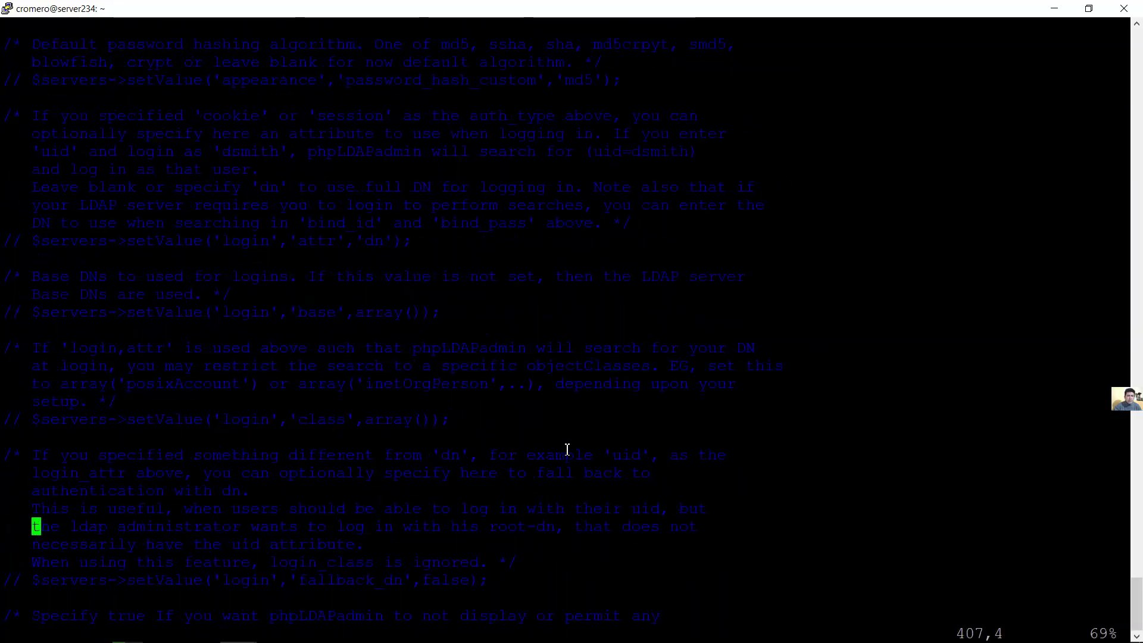
{"action": "key", "text": "Page_Up"}
{"action": "key", "text": "Up"}
{"action": "key", "text": "Up"}
{"action": "key", "text": "Up"}
{"action": "key", "text": "Up"}
{"action": "key", "text": "Up"}
{"action": "key", "text": "Up"}
{"action": "key", "text": "Up"}
{"action": "key", "text": "Up"}
{"action": "key", "text": "Up"}
{"action": "key", "text": "Up"}
{"action": "key", "text": "Up"}
{"action": "key", "text": "Up"}
{"action": "key", "text": "Up"}
{"action": "key", "text": "Up"}
{"action": "key", "text": "Up"}
{"action": "key", "text": "Up"}
{"action": "key", "text": "Up"}
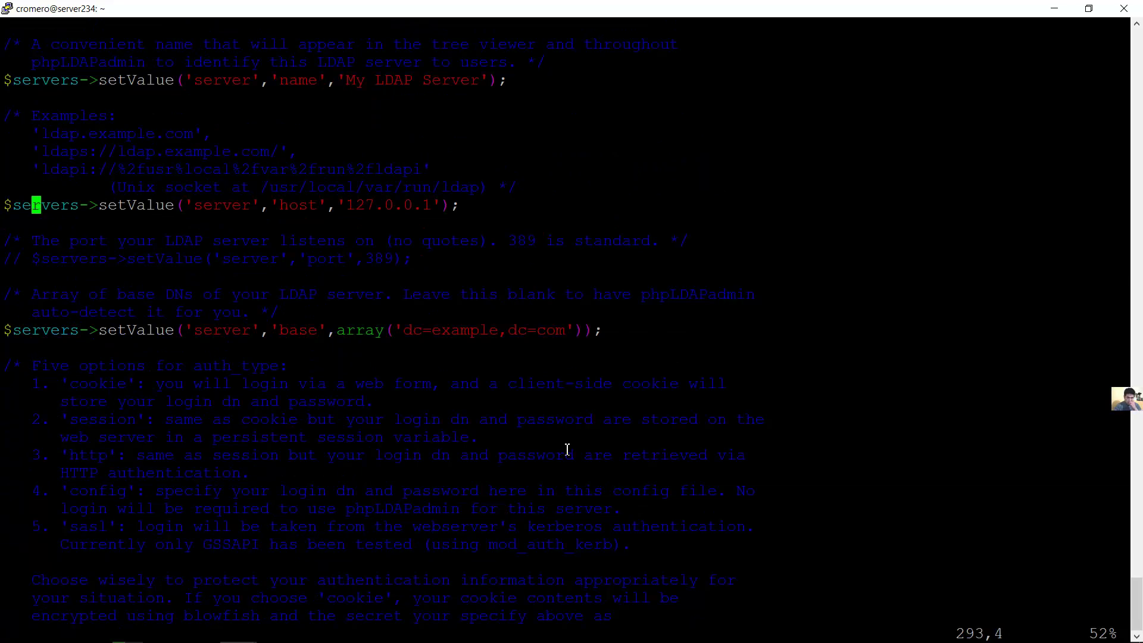
{"action": "key", "text": "Down"}
{"action": "key", "text": "Down"}
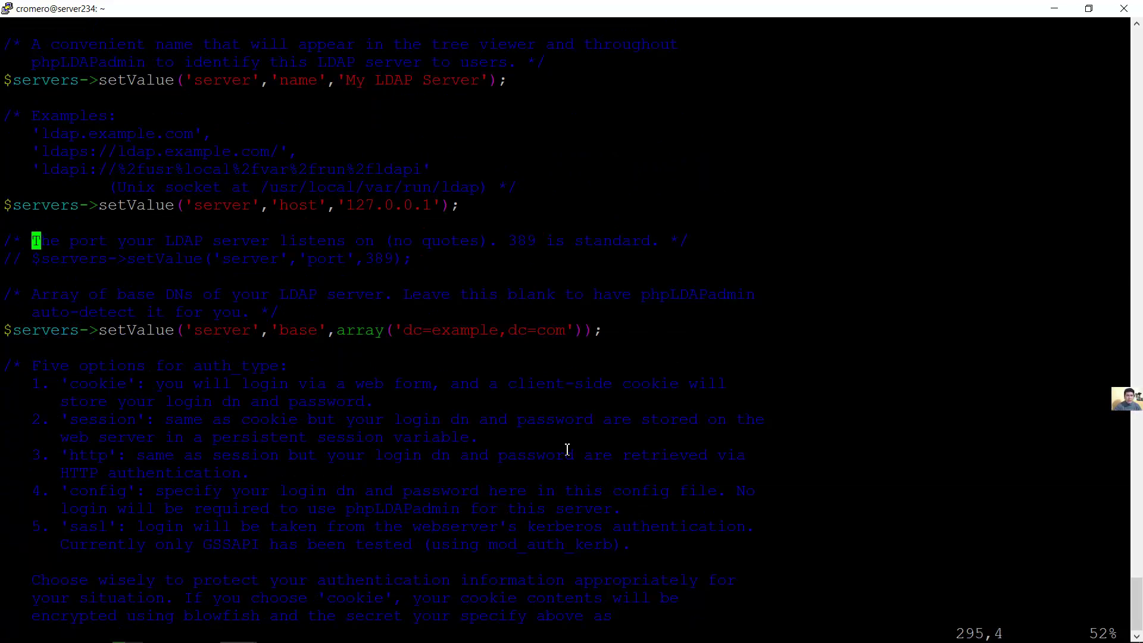
{"action": "key", "text": "Up"}
{"action": "key", "text": "Up"}
{"action": "key", "text": "Right"}
{"action": "key", "text": "Right"}
{"action": "key", "text": "Right"}
{"action": "key", "text": "Right"}
{"action": "key", "text": "Right"}
{"action": "key", "text": "Right"}
{"action": "key", "text": "Right"}
{"action": "key", "text": "Right"}
{"action": "key", "text": "Right"}
{"action": "key", "text": "Right"}
{"action": "key", "text": "Right"}
{"action": "key", "text": "Right"}
{"action": "key", "text": "Right"}
{"action": "key", "text": "Right"}
{"action": "key", "text": "Right"}
{"action": "key", "text": "Right"}
{"action": "key", "text": "Right"}
{"action": "key", "text": "Right"}
{"action": "key", "text": "Right"}
{"action": "key", "text": "Right"}
{"action": "double_click", "coordinate": [382, 202]}
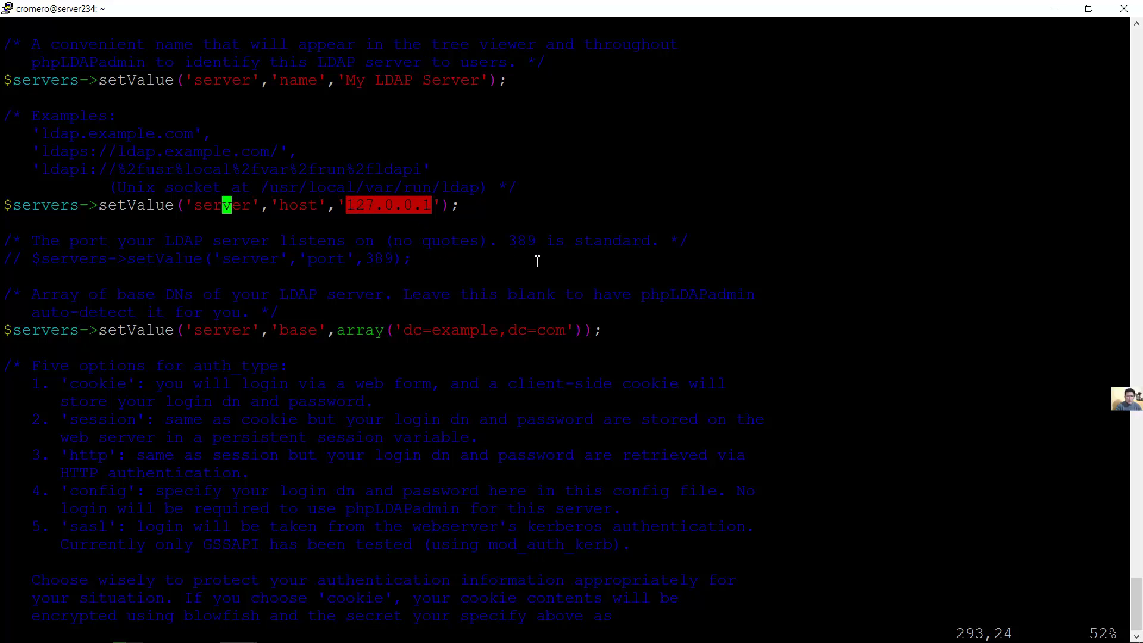
Replace the server host 127.0.0.1 with 192.168.1.234
{"action": "key", "text": "i"}
{"action": "key", "text": "Right"}
{"action": "key", "text": "Right"}
{"action": "key", "text": "Right"}
{"action": "key", "text": "Right"}
{"action": "key", "text": "Right"}
{"action": "key", "text": "Right"}
{"action": "key", "text": "Right"}
{"action": "key", "text": "Right"}
{"action": "key", "text": "Right"}
{"action": "key", "text": "Right"}
{"action": "key", "text": "Right"}
{"action": "key", "text": "Right"}
{"action": "key", "text": "Right"}
{"action": "key", "text": "Right"}
{"action": "key", "text": "Right"}
{"action": "key", "text": "Right"}
{"action": "key", "text": "Right"}
{"action": "key", "text": "Right"}
{"action": "key", "text": "Right"}
{"action": "key", "text": "Right"}
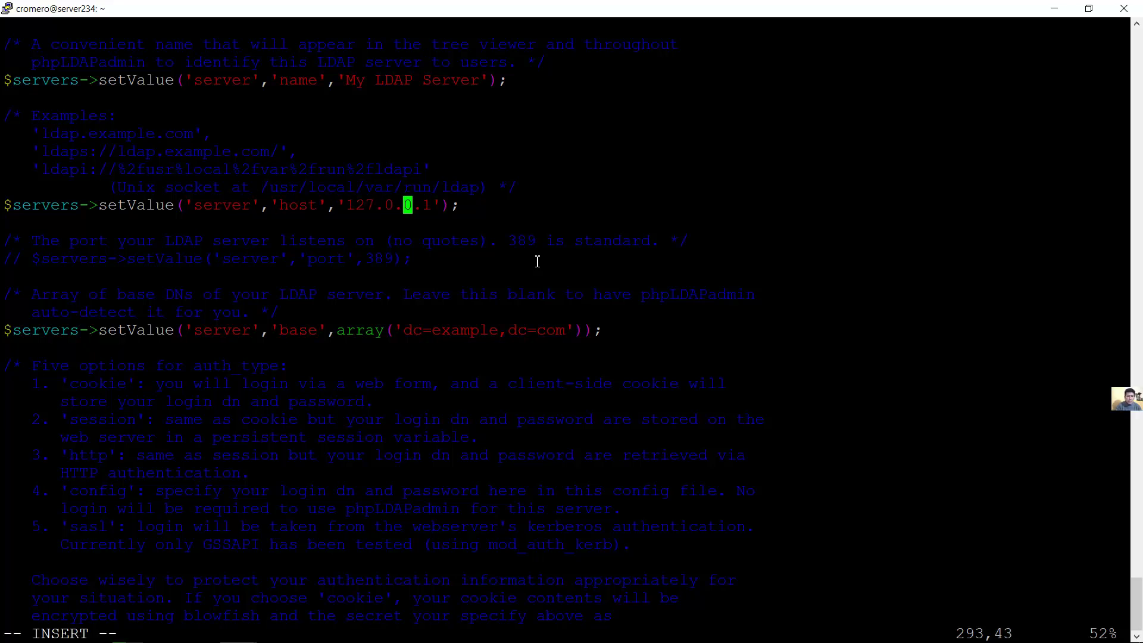
{"action": "key", "text": "Delete"}
{"action": "key", "text": "BackSpace"}
{"action": "key", "text": "BackSpace"}
{"action": "key", "text": "BackSpace"}
{"action": "key", "text": "BackSpace"}
{"action": "key", "text": "BackSpace"}
{"action": "key", "text": "BackSpace"}
{"action": "key", "text": "BackSpace"}
{"action": "key", "text": "BackSpace"}
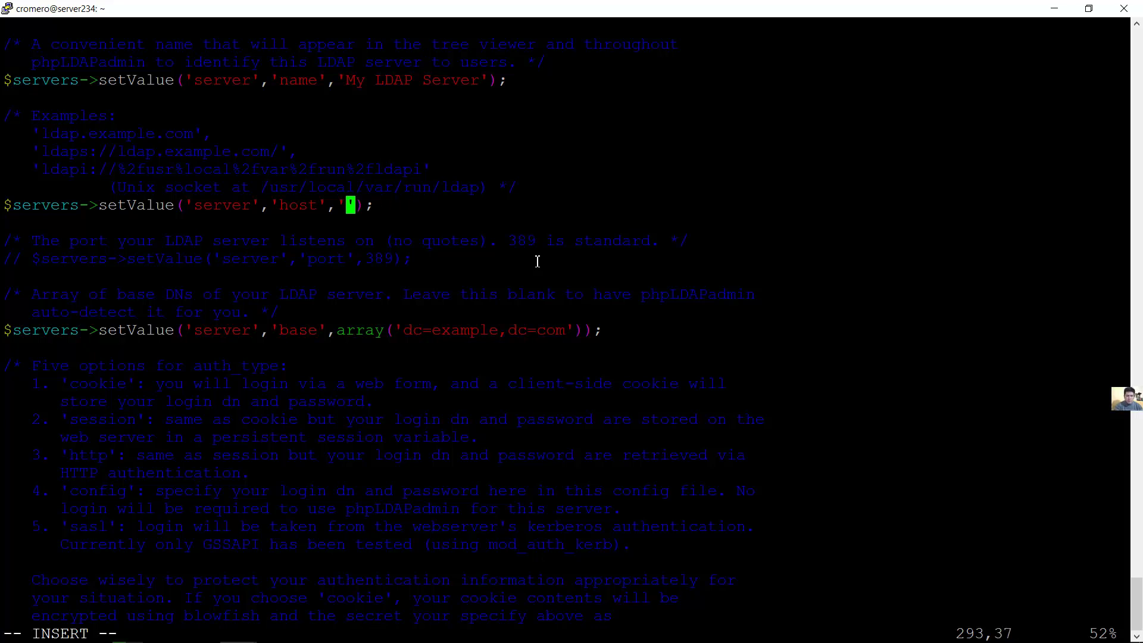
{"action": "type", "text": "192.168.1.234"}
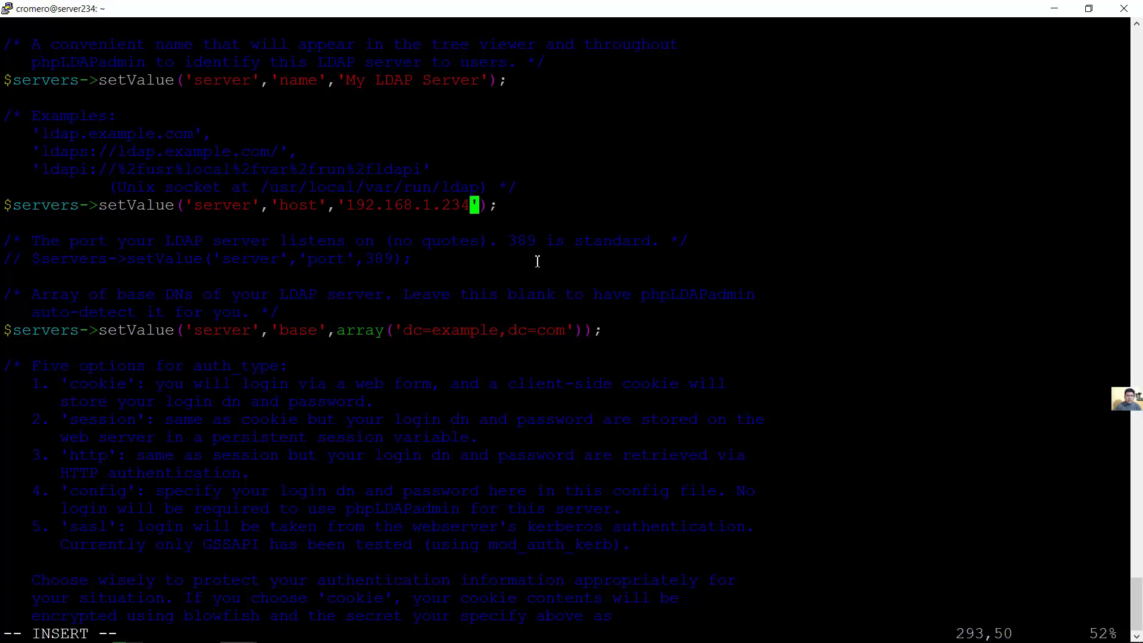
Change the base DN from dc=example to dc=techemergente,dc=com
{"action": "key", "text": "Down"}
{"action": "key", "text": "Down"}
{"action": "key", "text": "Down"}
{"action": "key", "text": "Down"}
{"action": "key", "text": "Down"}
{"action": "key", "text": "Down"}
{"action": "key", "text": "Down"}
{"action": "key", "text": "Right"}
{"action": "key", "text": "Right"}
{"action": "key", "text": "Right"}
{"action": "key", "text": "BackSpace"}
{"action": "key", "text": "BackSpace"}
{"action": "key", "text": "BackSpace"}
{"action": "key", "text": "BackSpace"}
{"action": "key", "text": "BackSpace"}
{"action": "key", "text": "BackSpace"}
{"action": "key", "text": "BackSpace"}
{"action": "type", "text": "te"}
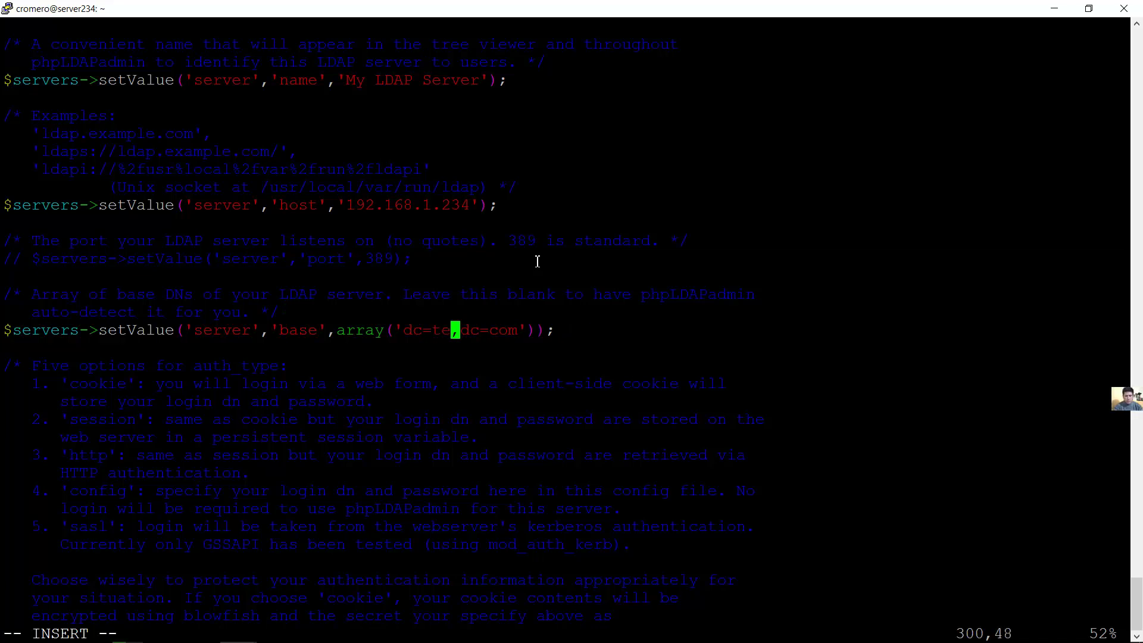
{"action": "type", "text": "chemergente"}
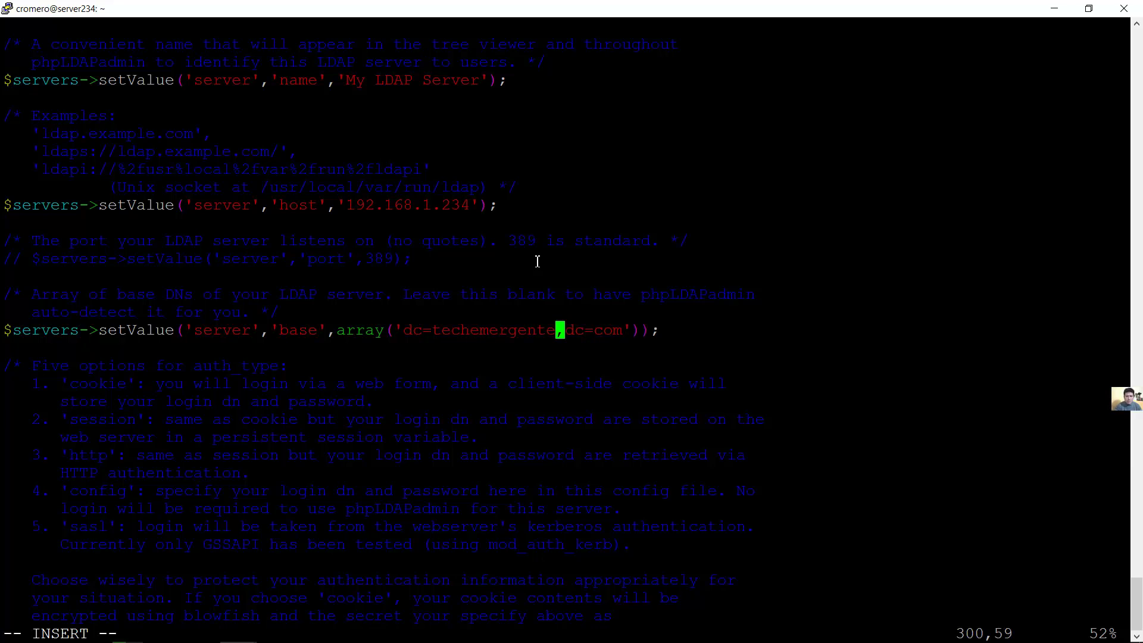
{"action": "key", "text": "Left"}
{"action": "key", "text": "Left"}
{"action": "key", "text": "Left"}
{"action": "key", "text": "Left"}
{"action": "key", "text": "Left"}
{"action": "key", "text": "Left"}
{"action": "key", "text": "Left"}
{"action": "key", "text": "Left"}
{"action": "key", "text": "Left"}
{"action": "key", "text": "Left"}
{"action": "key", "text": "Right"}
{"action": "key", "text": "Right"}
{"action": "key", "text": "Right"}
{"action": "key", "text": "Right"}
{"action": "key", "text": "Right"}
{"action": "key", "text": "Right"}
{"action": "key", "text": "Right"}
{"action": "key", "text": "Right"}
{"action": "key", "text": "Right"}
{"action": "key", "text": "Right"}
{"action": "key", "text": "Right"}
{"action": "key", "text": "Right"}
{"action": "key", "text": "Right"}
{"action": "key", "text": "Right"}
{"action": "key", "text": "Right"}
{"action": "key", "text": "Left"}
{"action": "key", "text": "Left"}
{"action": "key", "text": "Left"}
{"action": "key", "text": "Left"}
{"action": "key", "text": "Left"}
{"action": "key", "text": "Left"}
{"action": "key", "text": "Left"}
{"action": "key", "text": "Left"}
{"action": "key", "text": "Left"}
{"action": "key", "text": "Left"}
{"action": "key", "text": "Left"}
{"action": "key", "text": "Left"}
{"action": "key", "text": "Left"}
{"action": "key", "text": "Left"}
{"action": "key", "text": "Left"}
{"action": "key", "text": "Left"}
{"action": "key", "text": "Left"}
{"action": "key", "text": "Right"}
{"action": "key", "text": "Right"}
{"action": "key", "text": "Right"}
{"action": "key", "text": "Right"}
{"action": "key", "text": "Right"}
{"action": "key", "text": "Right"}
{"action": "key", "text": "Right"}
{"action": "key", "text": "Right"}
{"action": "key", "text": "Right"}
{"action": "key", "text": "Right"}
{"action": "key", "text": "Right"}
{"action": "key", "text": "Right"}
{"action": "key", "text": "Right"}
{"action": "key", "text": "Right"}
{"action": "key", "text": "Right"}
{"action": "key", "text": "Right"}
{"action": "key", "text": "Right"}
{"action": "key", "text": "Left"}
{"action": "key", "text": "Left"}
{"action": "key", "text": "Left"}
{"action": "key", "text": "Left"}
Set the bind_id to cn=admin,dc=techemergente,dc=com, exit insert mode and enter :wq
{"action": "key", "text": "Down"}
{"action": "key", "text": "Down"}
{"action": "key", "text": "Down"}
{"action": "key", "text": "Down"}
{"action": "key", "text": "Down"}
{"action": "key", "text": "Down"}
{"action": "key", "text": "Down"}
{"action": "key", "text": "Down"}
{"action": "key", "text": "Down"}
{"action": "key", "text": "Down"}
{"action": "key", "text": "Down"}
{"action": "key", "text": "Down"}
{"action": "key", "text": "Down"}
{"action": "key", "text": "Down"}
{"action": "key", "text": "Down"}
{"action": "key", "text": "Down"}
{"action": "key", "text": "Down"}
{"action": "key", "text": "Down"}
{"action": "key", "text": "Down"}
{"action": "key", "text": "Down"}
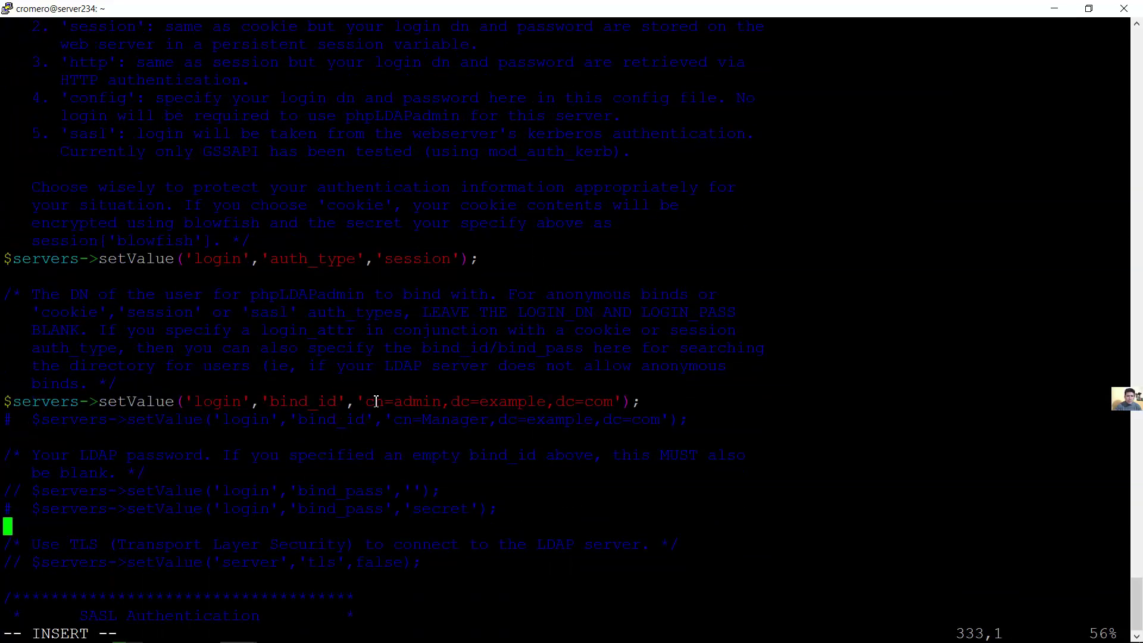
{"action": "left_click_drag", "start_coordinate": [366, 402], "coordinate": [627, 404]}
{"action": "key", "text": "Up"}
{"action": "key", "text": "Up"}
{"action": "key", "text": "Up"}
{"action": "key", "text": "Up"}
{"action": "key", "text": "Up"}
{"action": "key", "text": "Up"}
{"action": "key", "text": "Up"}
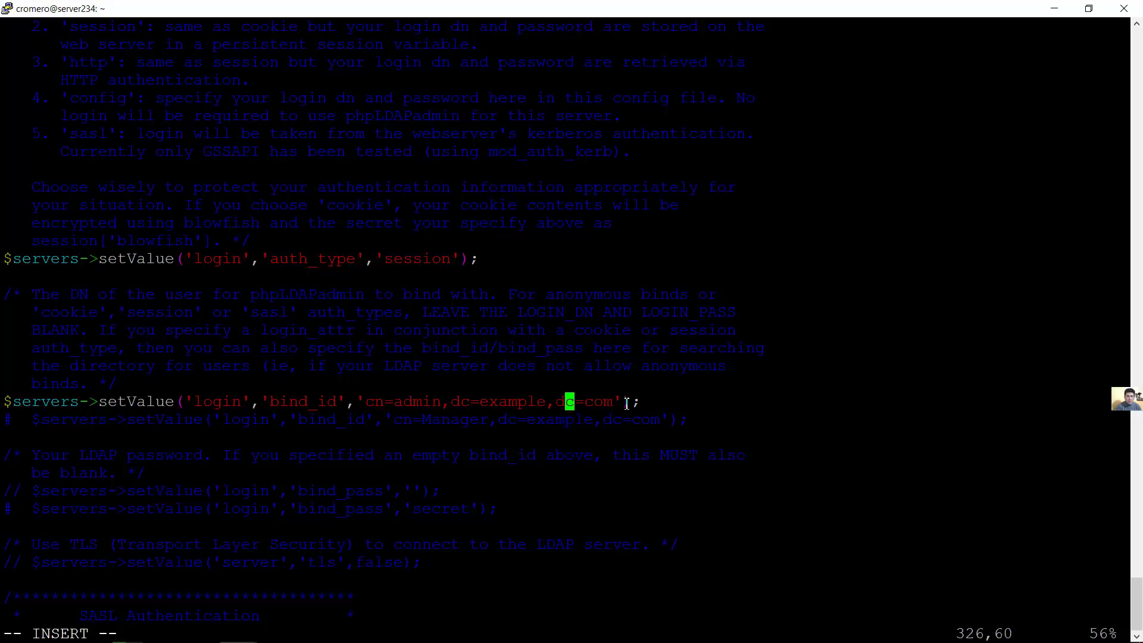
{"action": "key", "text": "Left"}
{"action": "key", "text": "Left"}
{"action": "key", "text": "Left"}
{"action": "key", "text": "Delete"}
{"action": "key", "text": "BackSpace"}
{"action": "key", "text": "BackSpace"}
{"action": "key", "text": "BackSpace"}
{"action": "key", "text": "BackSpace"}
{"action": "key", "text": "BackSpace"}
{"action": "key", "text": "BackSpace"}
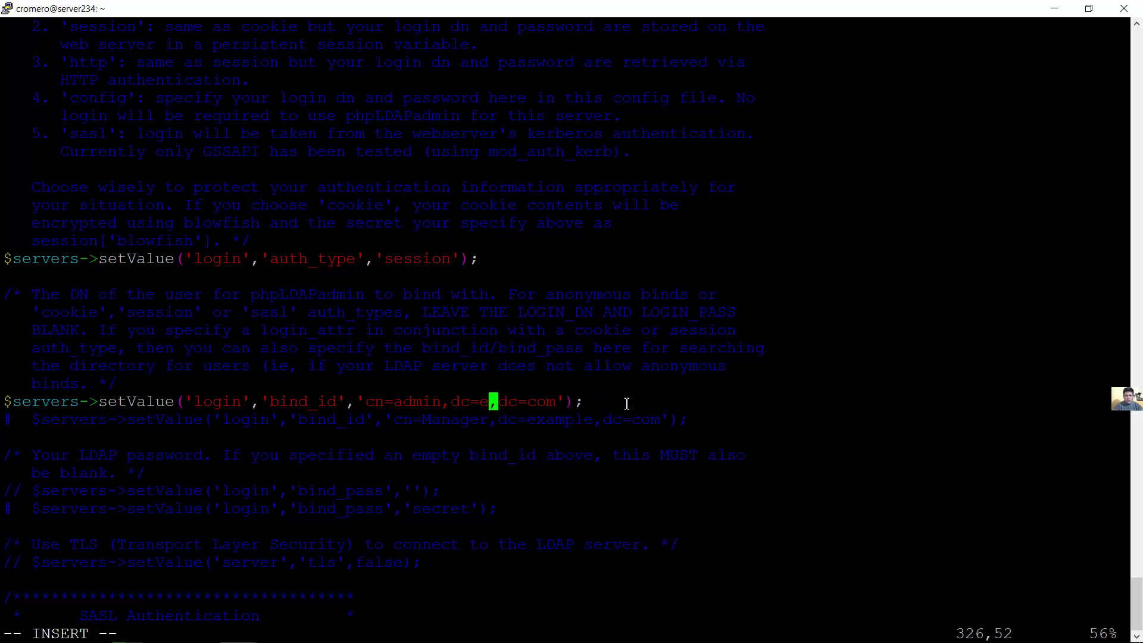
{"action": "type", "text": "techemerg"}
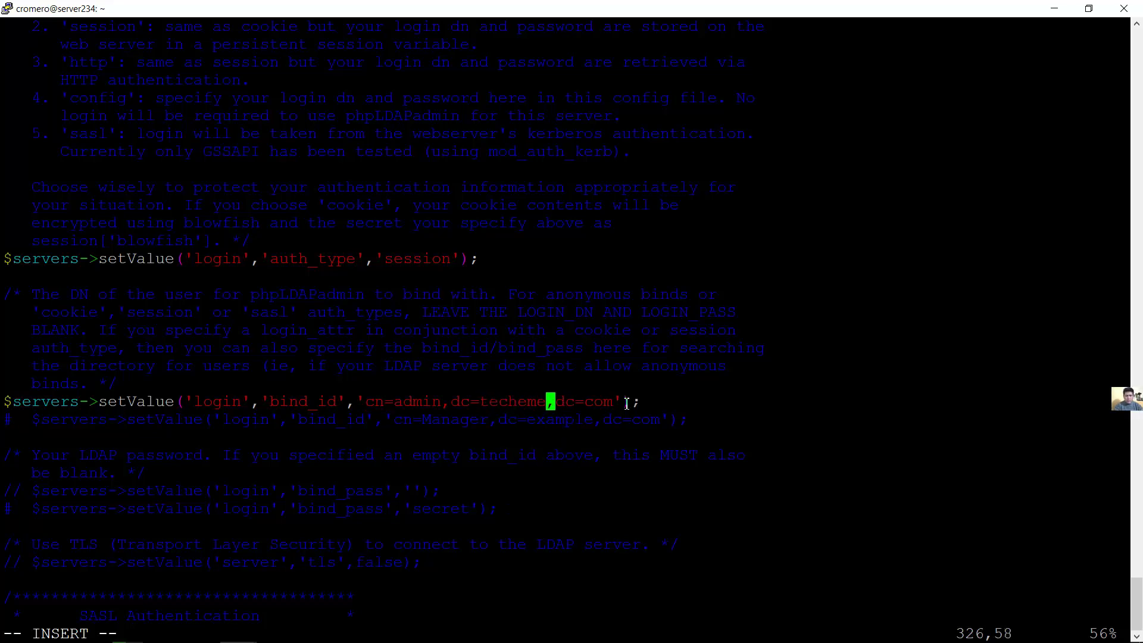
{"action": "type", "text": "ente"}
{"action": "key", "text": "Left"}
{"action": "key", "text": "Left"}
{"action": "key", "text": "Left"}
{"action": "key", "text": "Left"}
{"action": "key", "text": "Left"}
{"action": "key", "text": "Left"}
{"action": "key", "text": "Left"}
{"action": "key", "text": "Left"}
{"action": "key", "text": "Left"}
{"action": "key", "text": "Left"}
{"action": "key", "text": "Left"}
{"action": "key", "text": "Left"}
{"action": "key", "text": "Left"}
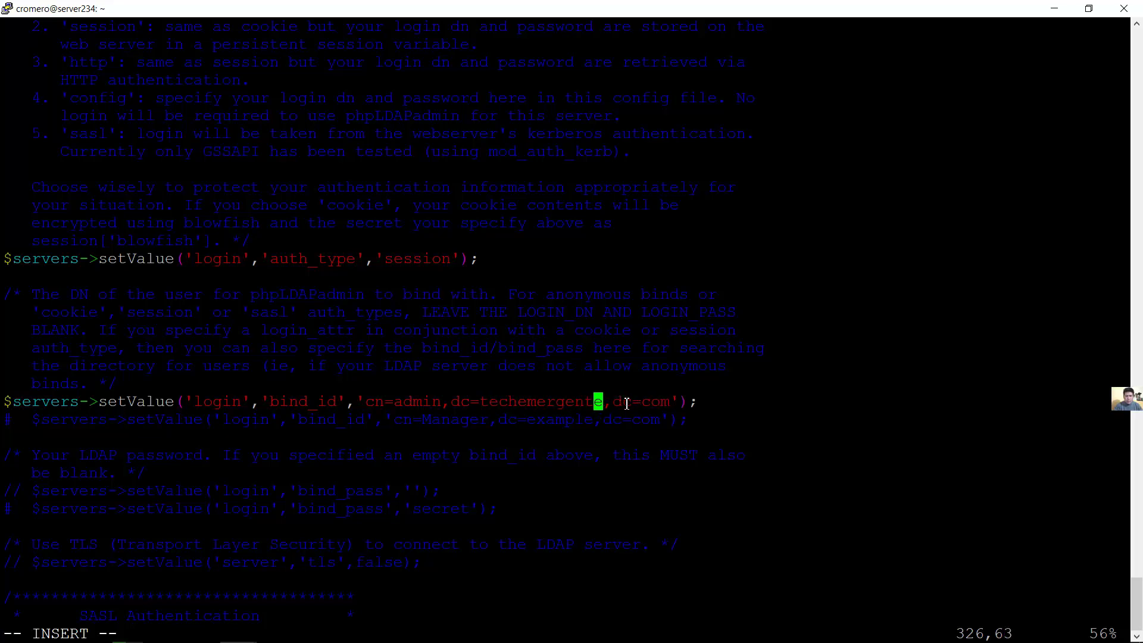
{"action": "key", "text": "Left"}
{"action": "key", "text": "Left"}
{"action": "key", "text": "Left"}
{"action": "key", "text": "Left"}
{"action": "key", "text": "Left"}
{"action": "key", "text": "Left"}
{"action": "key", "text": "Left"}
{"action": "key", "text": "Left"}
{"action": "key", "text": "Right"}
{"action": "key", "text": "Right"}
{"action": "key", "text": "Right"}
{"action": "key", "text": "Right"}
{"action": "key", "text": "Right"}
{"action": "key", "text": "Right"}
{"action": "key", "text": "Right"}
{"action": "key", "text": "Right"}
{"action": "key", "text": "Right"}
{"action": "key", "text": "Right"}
{"action": "key", "text": "Right"}
{"action": "key", "text": "Right"}
{"action": "key", "text": "Right"}
{"action": "key", "text": "Right"}
{"action": "key", "text": "Right"}
{"action": "key", "text": "Right"}
{"action": "key", "text": "Right"}
{"action": "key", "text": "Right"}
{"action": "key", "text": "Right"}
{"action": "key", "text": "Right"}
{"action": "key", "text": "Right"}
{"action": "key", "text": "Right"}
{"action": "key", "text": "Right"}
{"action": "key", "text": "Right"}
{"action": "key", "text": "Right"}
{"action": "key", "text": "Right"}
{"action": "key", "text": "Right"}
{"action": "key", "text": "Right"}
{"action": "key", "text": "Left"}
{"action": "key", "text": "Left"}
{"action": "key", "text": "Left"}
{"action": "key", "text": "Left"}
{"action": "key", "text": "Left"}
{"action": "key", "text": "Left"}
{"action": "key", "text": "Left"}
{"action": "key", "text": "Left"}
{"action": "key", "text": "Left"}
{"action": "key", "text": "Left"}
{"action": "key", "text": "Left"}
{"action": "key", "text": "Left"}
{"action": "key", "text": "Left"}
{"action": "key", "text": "Left"}
{"action": "key", "text": "Left"}
{"action": "key", "text": "Left"}
{"action": "key", "text": "Left"}
{"action": "key", "text": "Left"}
{"action": "key", "text": "Left"}
{"action": "key", "text": "Left"}
{"action": "key", "text": "Left"}
{"action": "key", "text": "Left"}
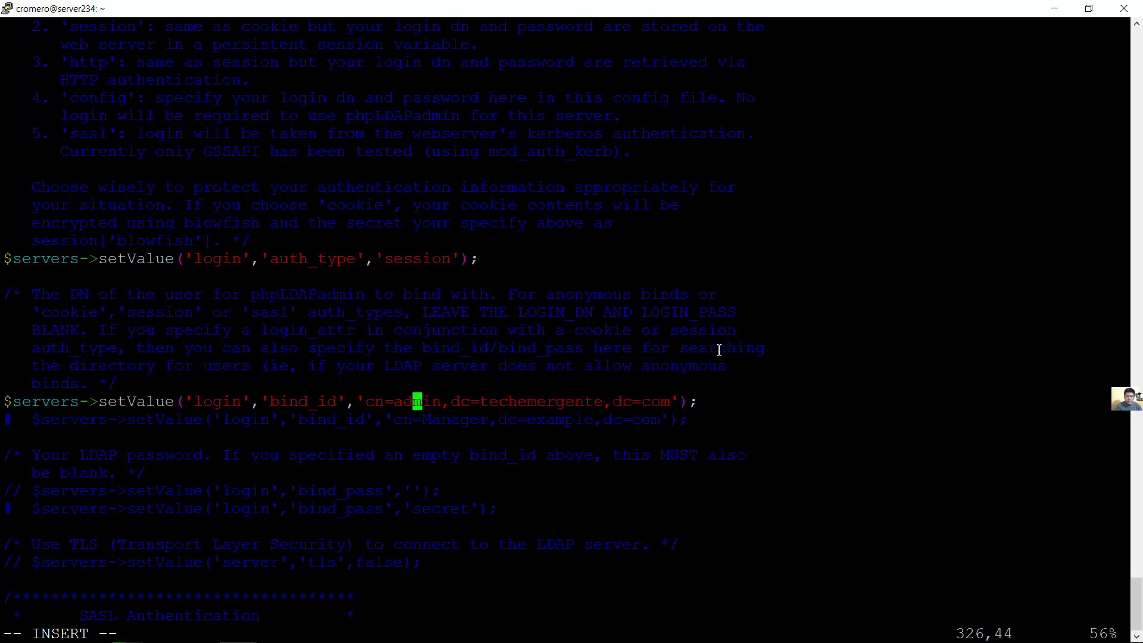
{"action": "key", "text": "Right"}
{"action": "key", "text": "Right"}
{"action": "key", "text": "Right"}
{"action": "key", "text": "Right"}
{"action": "key", "text": "Right"}
{"action": "key", "text": "Right"}
{"action": "key", "text": "Right"}
{"action": "key", "text": "Right"}
{"action": "key", "text": "Right"}
{"action": "key", "text": "Right"}
{"action": "key", "text": "Right"}
{"action": "key", "text": "Right"}
{"action": "key", "text": "Right"}
{"action": "key", "text": "Right"}
{"action": "key", "text": "Right"}
{"action": "key", "text": "Right"}
{"action": "key", "text": "Right"}
{"action": "key", "text": "Right"}
{"action": "key", "text": "Right"}
{"action": "key", "text": "Right"}
{"action": "key", "text": "Right"}
{"action": "key", "text": "Right"}
{"action": "key", "text": "Right"}
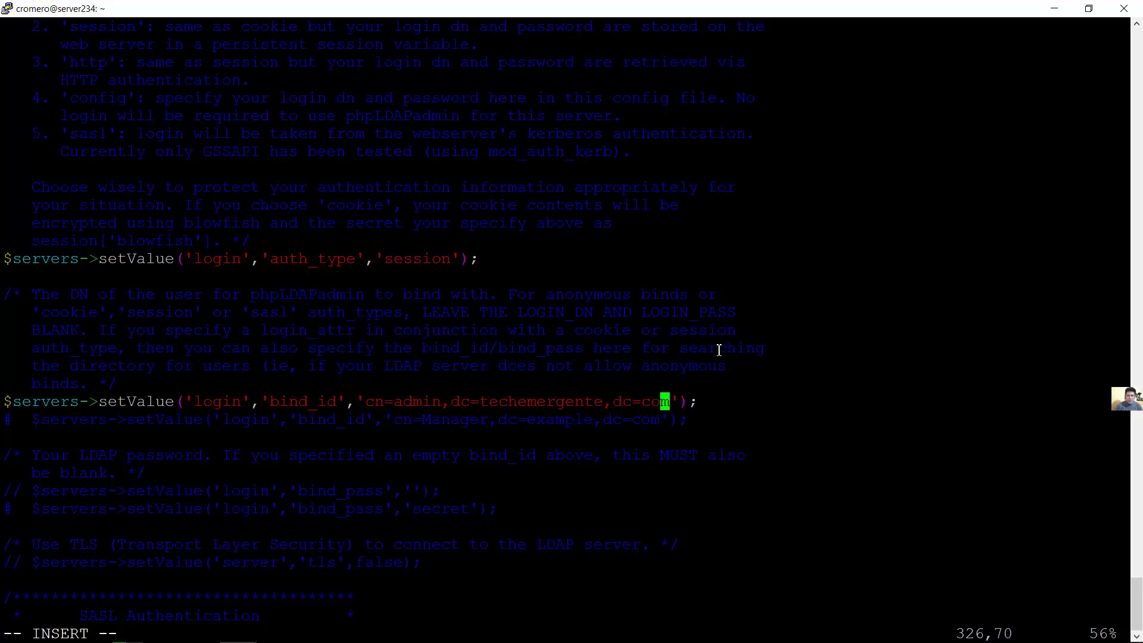
{"action": "key", "text": "Right"}
{"action": "key", "text": "Right"}
{"action": "key", "text": "Right"}
{"action": "key", "text": "Right"}
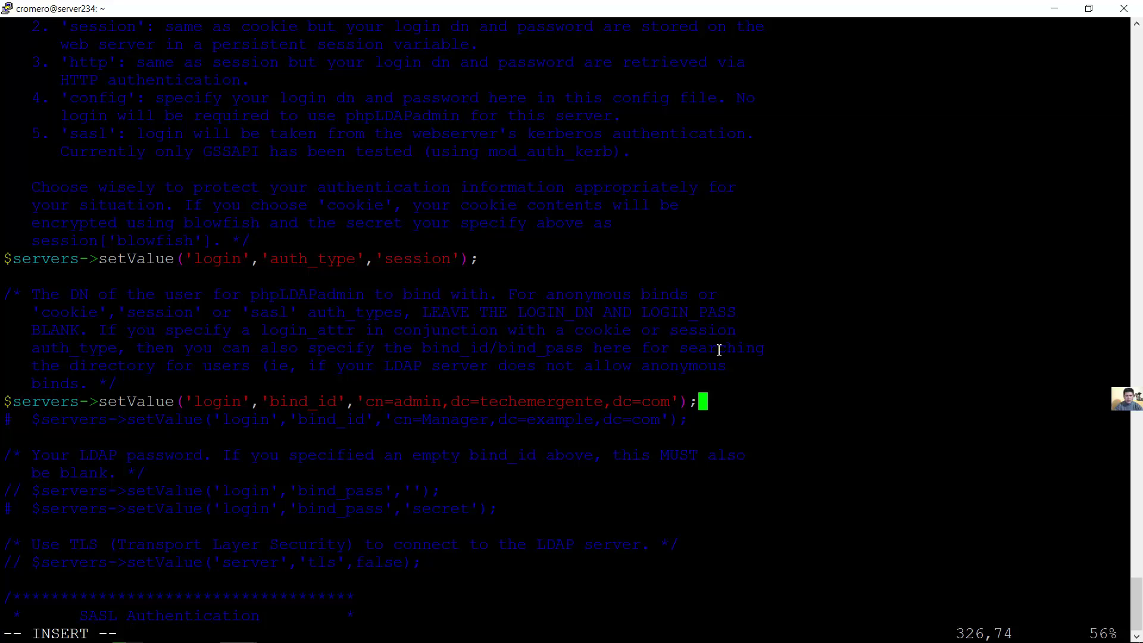
{"action": "key", "text": "Escape"}
{"action": "type", "text": ":"}
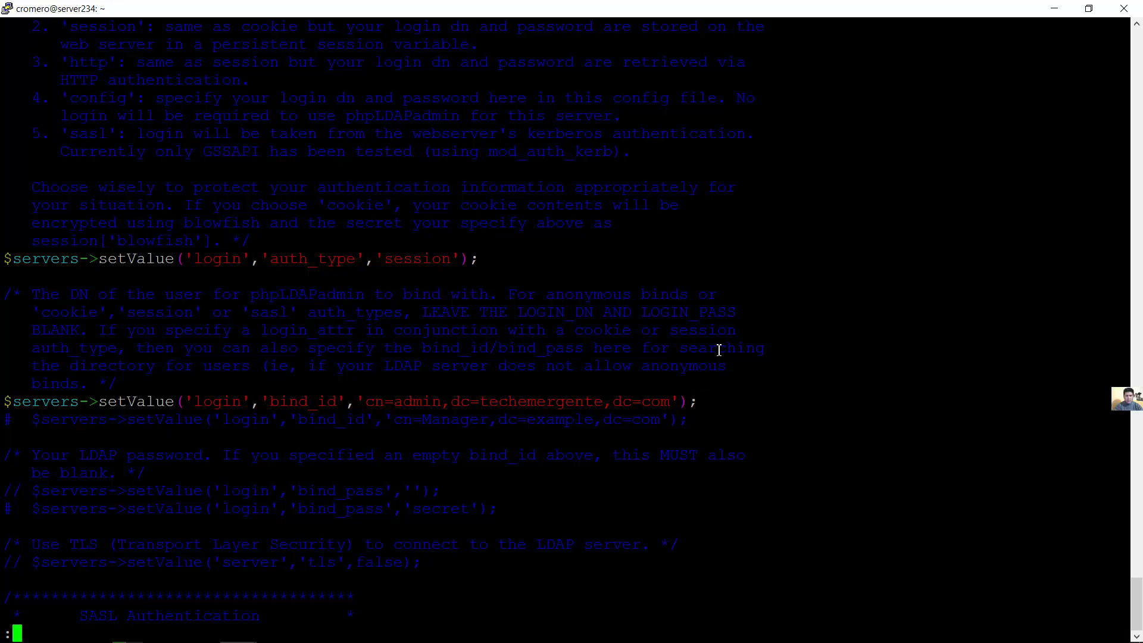
{"action": "type", "text": "wq"}
Save config.php and restart apache2 with sudo systemctl restart apache2
{"action": "key", "text": "Return"}
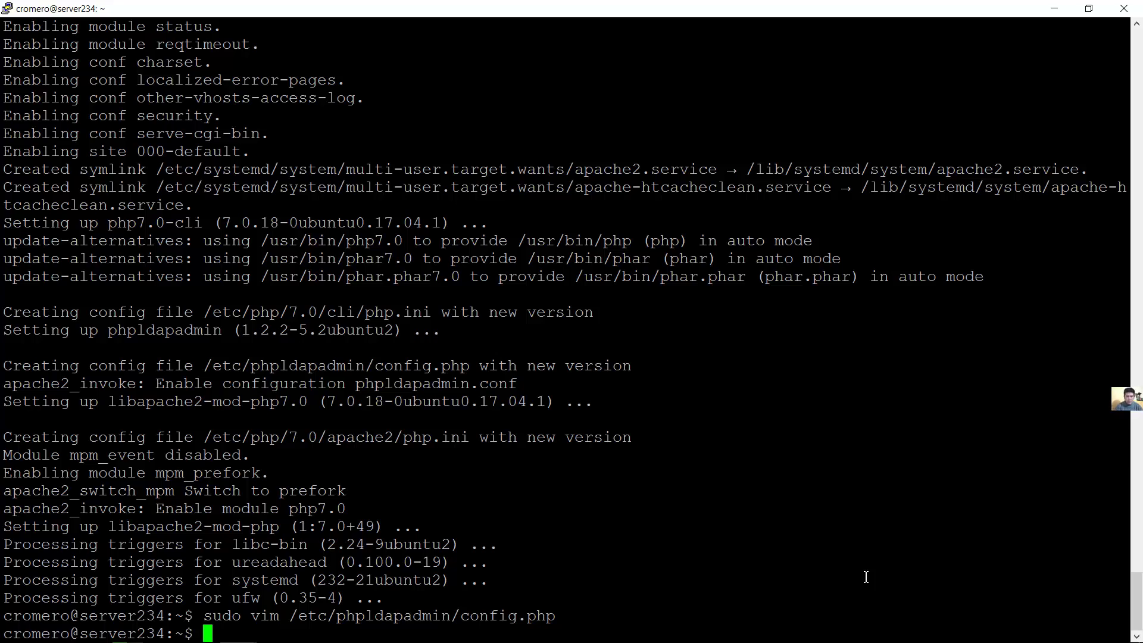
{"action": "type", "text": "sudo "}
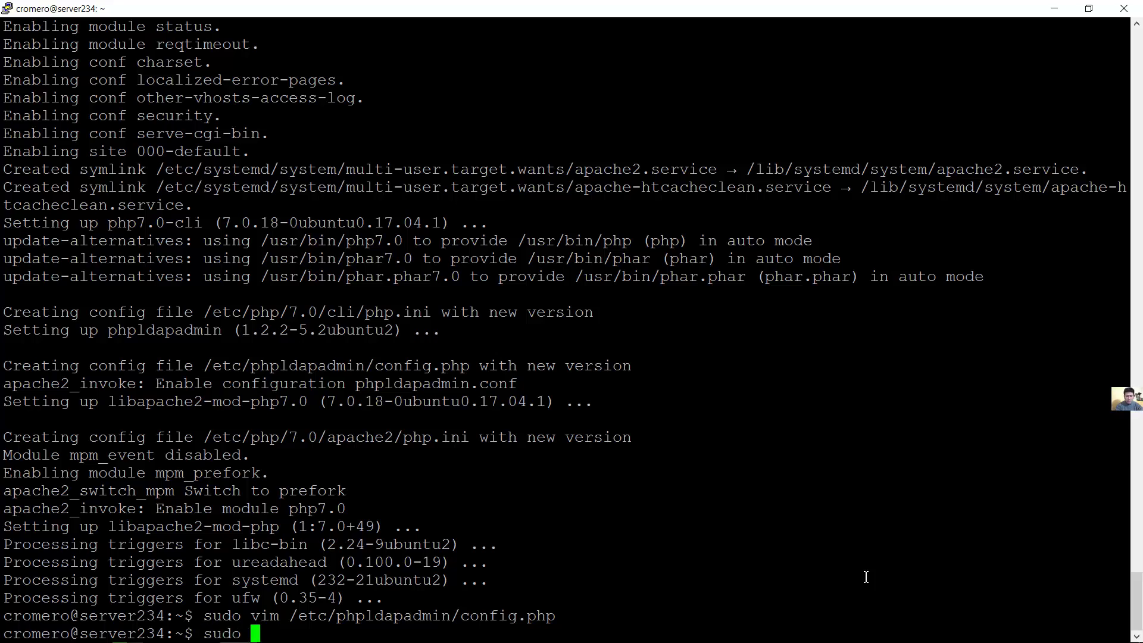
{"action": "type", "text": "systemctl"}
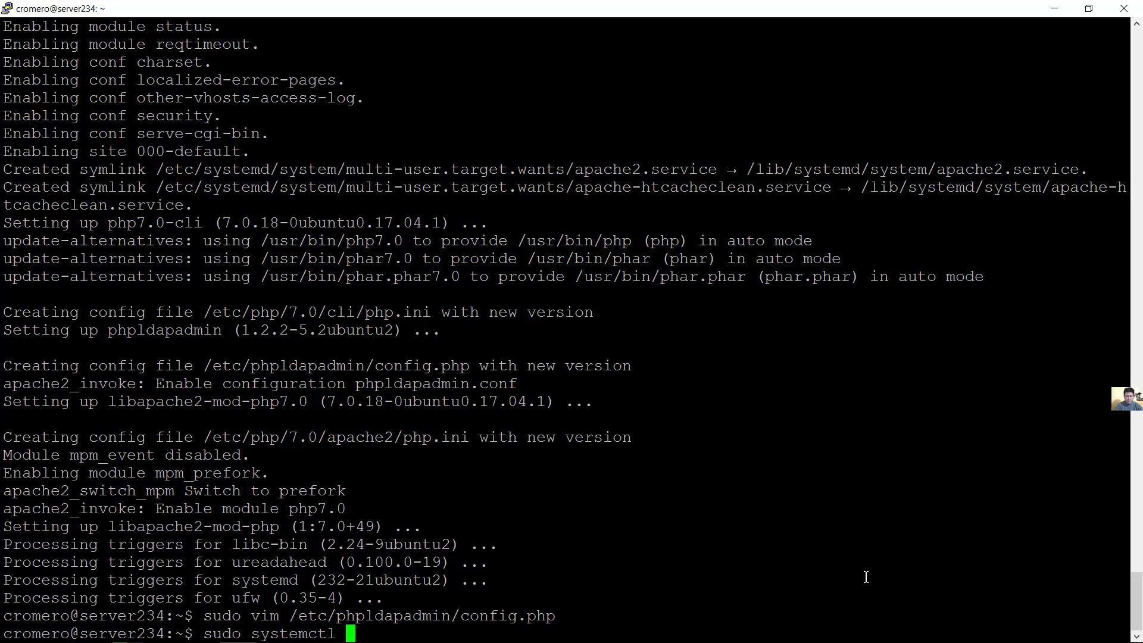
{"action": "type", "text": " restart"}
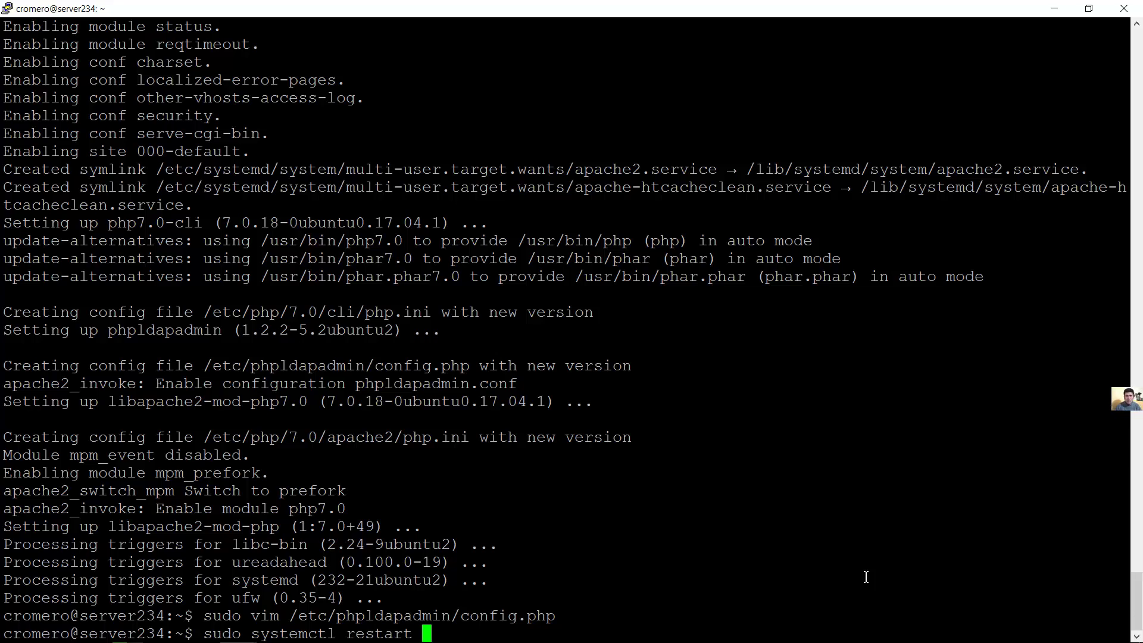
{"action": "type", "text": "apache2"}
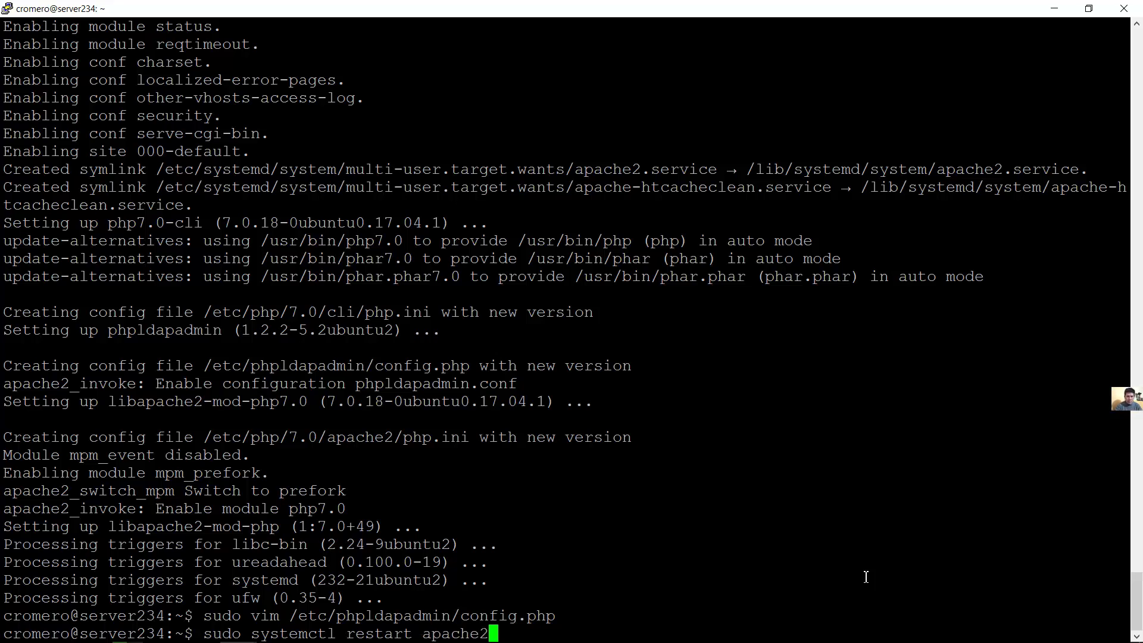
{"action": "key", "text": "Return"}
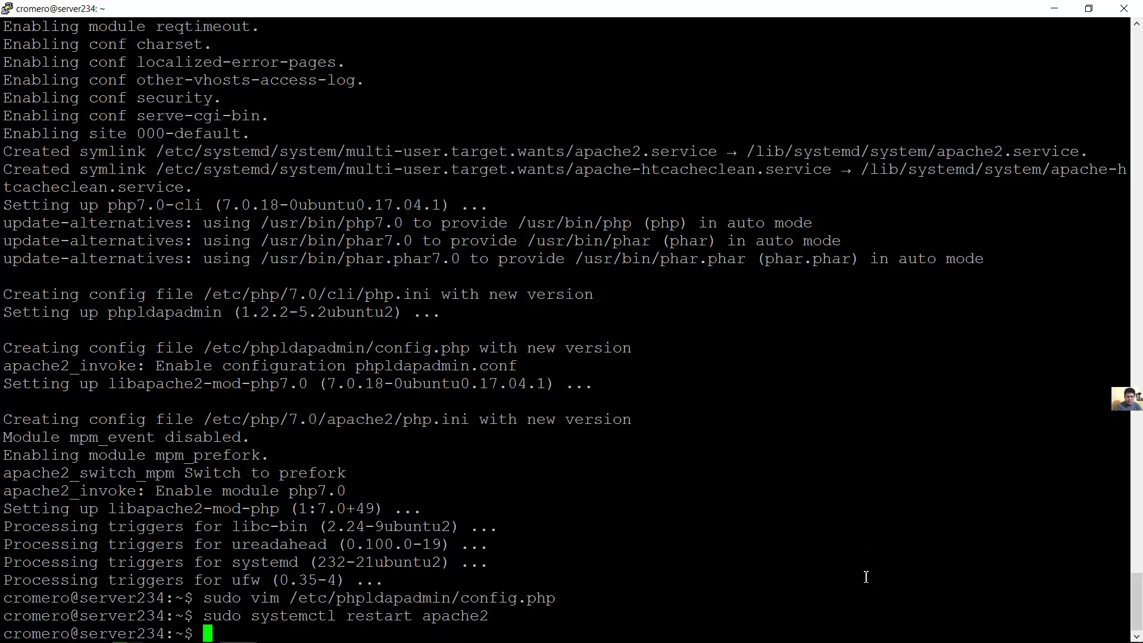
Check sudo systemctl status apache2 shows active (running)
{"action": "key", "text": "Up"}
{"action": "key", "text": "Left"}
{"action": "key", "text": "Left"}
{"action": "key", "text": "Left"}
{"action": "key", "text": "Left"}
{"action": "key", "text": "Left"}
{"action": "key", "text": "Left"}
{"action": "key", "text": "Left"}
{"action": "key", "text": "Left"}
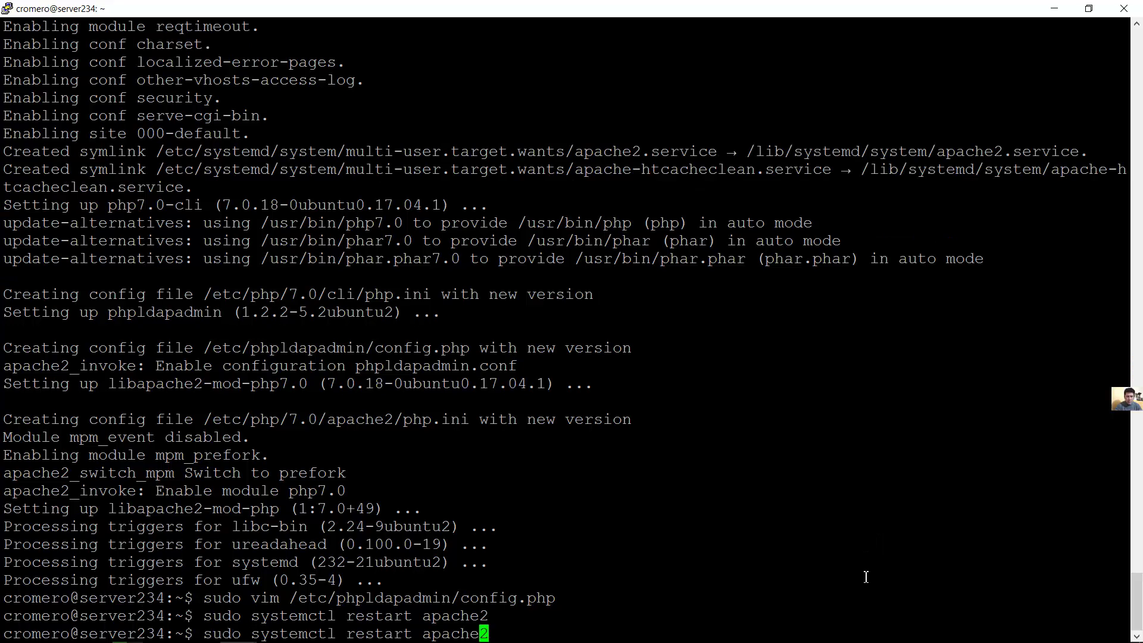
{"action": "key", "text": "BackSpace"}
{"action": "key", "text": "BackSpace"}
{"action": "key", "text": "BackSpace"}
{"action": "key", "text": "BackSpace"}
{"action": "key", "text": "BackSpace"}
{"action": "key", "text": "BackSpace"}
{"action": "key", "text": "BackSpace"}
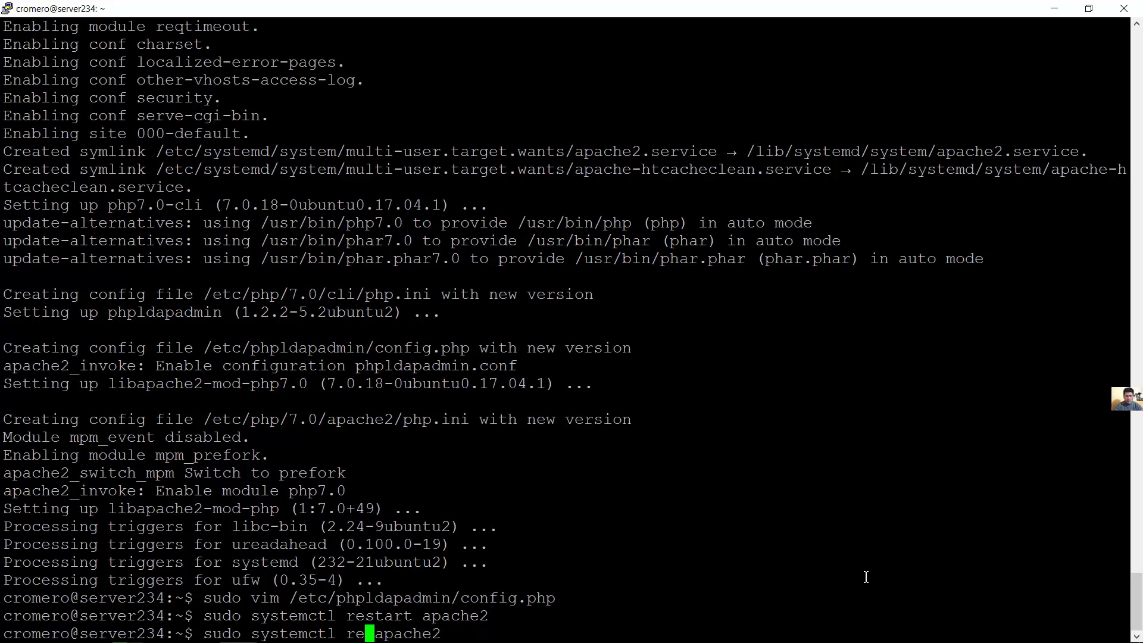
{"action": "type", "text": "status"}
{"action": "key", "text": "Return"}
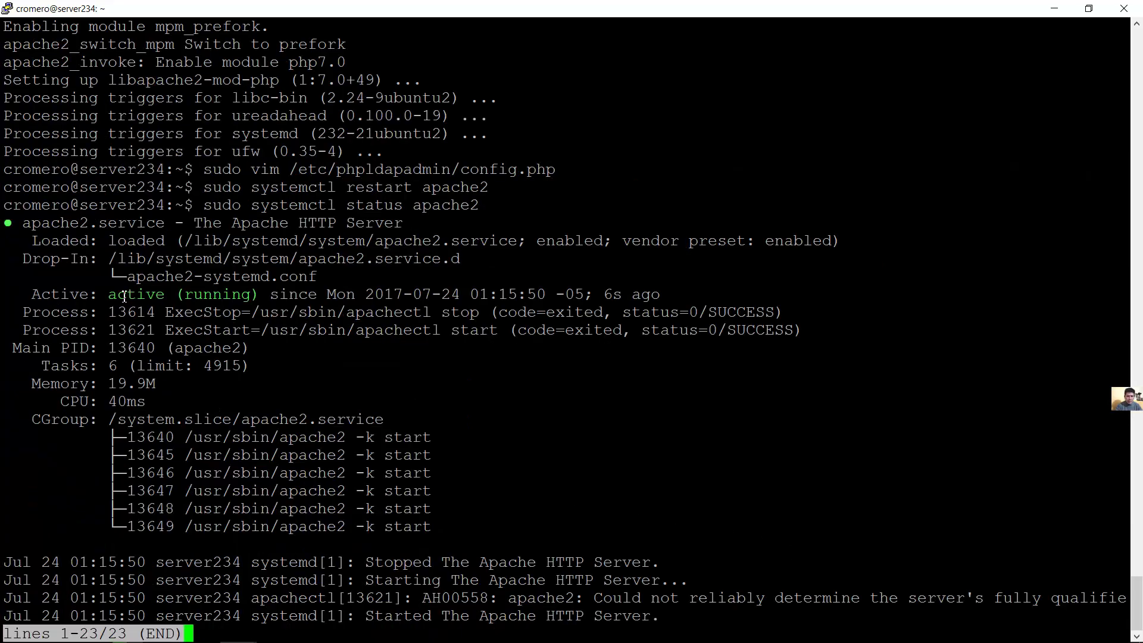
{"action": "left_click_drag", "start_coordinate": [122, 294], "coordinate": [241, 294]}
{"action": "left_click", "coordinate": [357, 441]}
Restart the slapd service with sudo systemctl restart slapd
{"action": "key", "text": "q"}
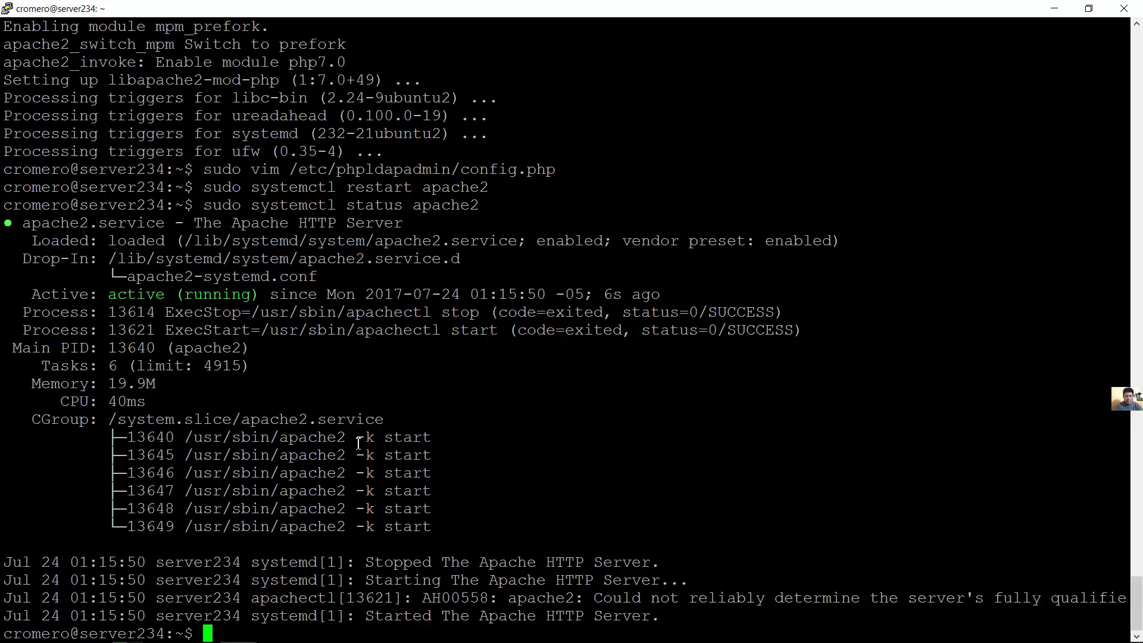
{"action": "key", "text": "Up"}
{"action": "key", "text": "BackSpace"}
{"action": "key", "text": "BackSpace"}
{"action": "key", "text": "BackSpace"}
{"action": "key", "text": "BackSpace"}
{"action": "key", "text": "BackSpace"}
{"action": "key", "text": "BackSpace"}
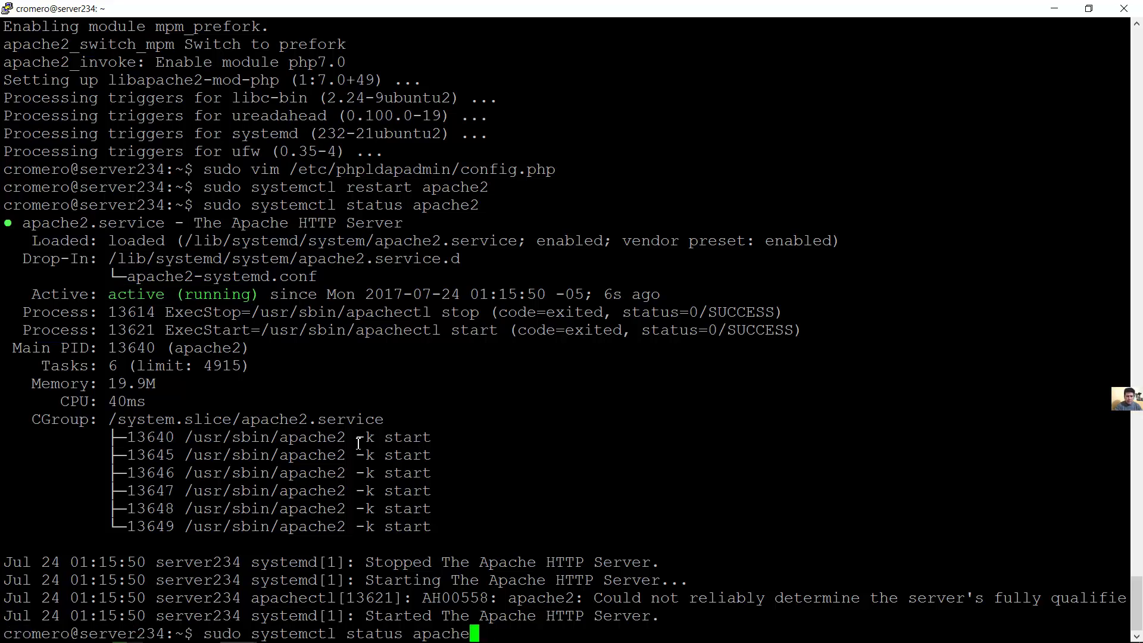
{"action": "key", "text": "BackSpace"}
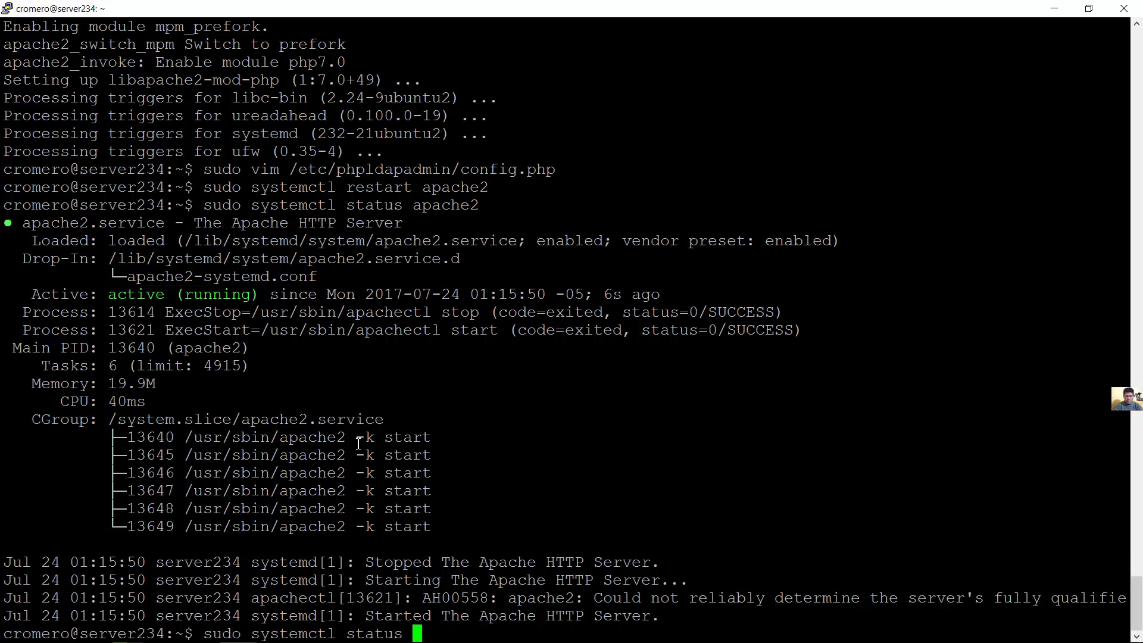
{"action": "type", "text": "slap"}
{"action": "key", "text": "Tab"}
{"action": "key", "text": "BackSpace"}
{"action": "key", "text": "BackSpace"}
{"action": "key", "text": "BackSpace"}
{"action": "key", "text": "BackSpace"}
{"action": "key", "text": "BackSpace"}
{"action": "key", "text": "BackSpace"}
{"action": "key", "text": "BackSpace"}
{"action": "key", "text": "BackSpace"}
{"action": "key", "text": "BackSpace"}
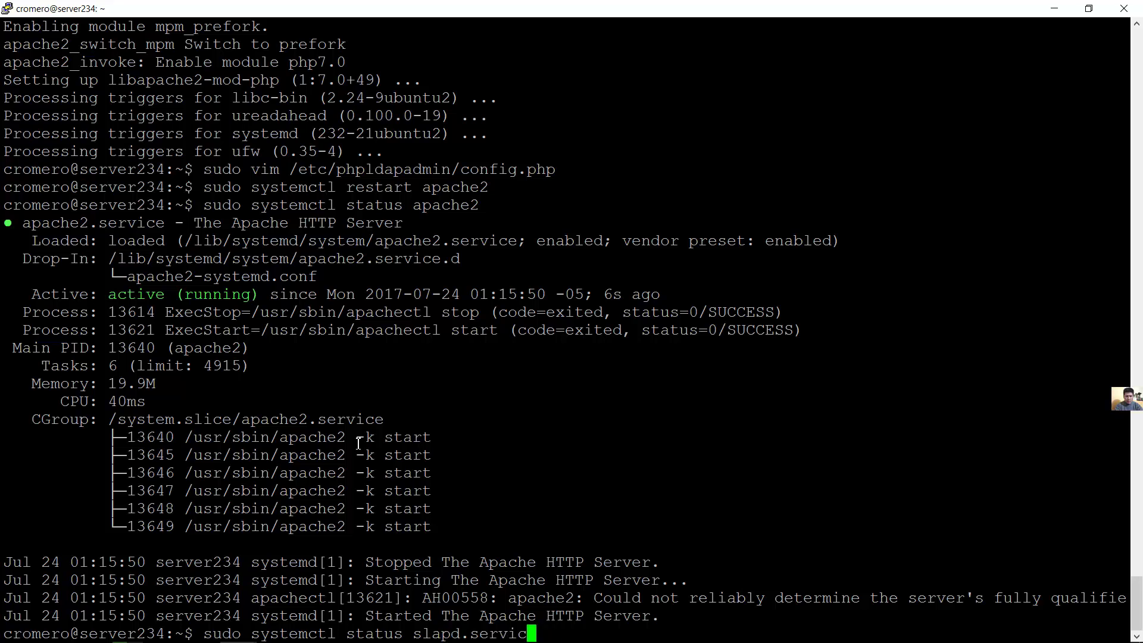
{"action": "key", "text": "Left"}
{"action": "key", "text": "Left"}
{"action": "key", "text": "Left"}
{"action": "key", "text": "Left"}
{"action": "key", "text": "Left"}
{"action": "key", "text": "Left"}
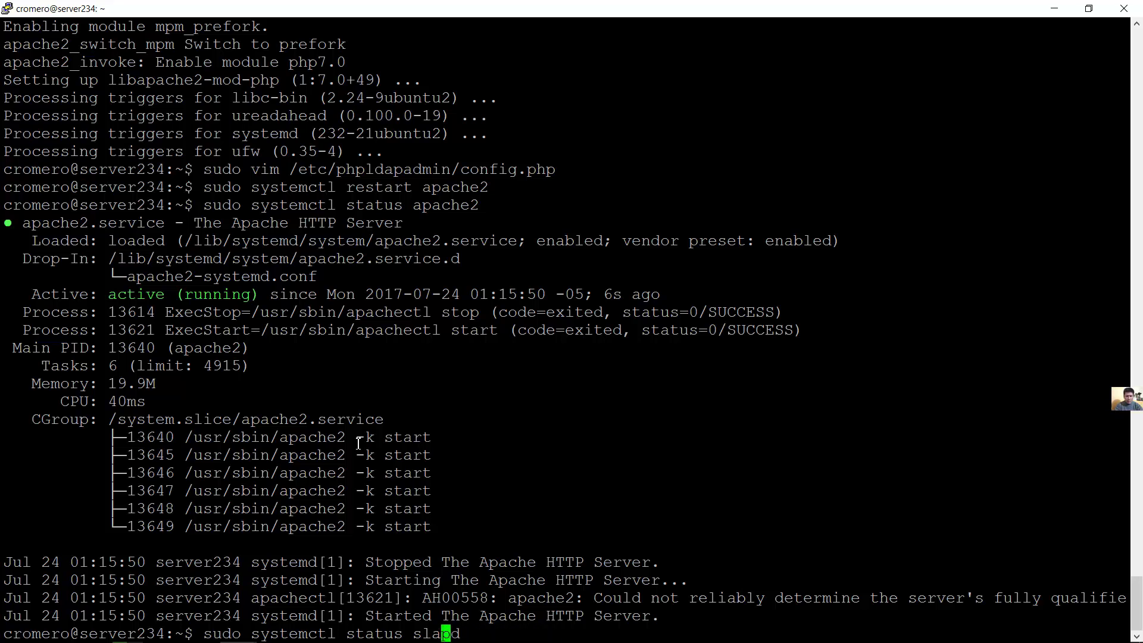
{"action": "key", "text": "BackSpace"}
{"action": "key", "text": "BackSpace"}
{"action": "key", "text": "BackSpace"}
{"action": "key", "text": "BackSpace"}
{"action": "key", "text": "BackSpace"}
{"action": "key", "text": "BackSpace"}
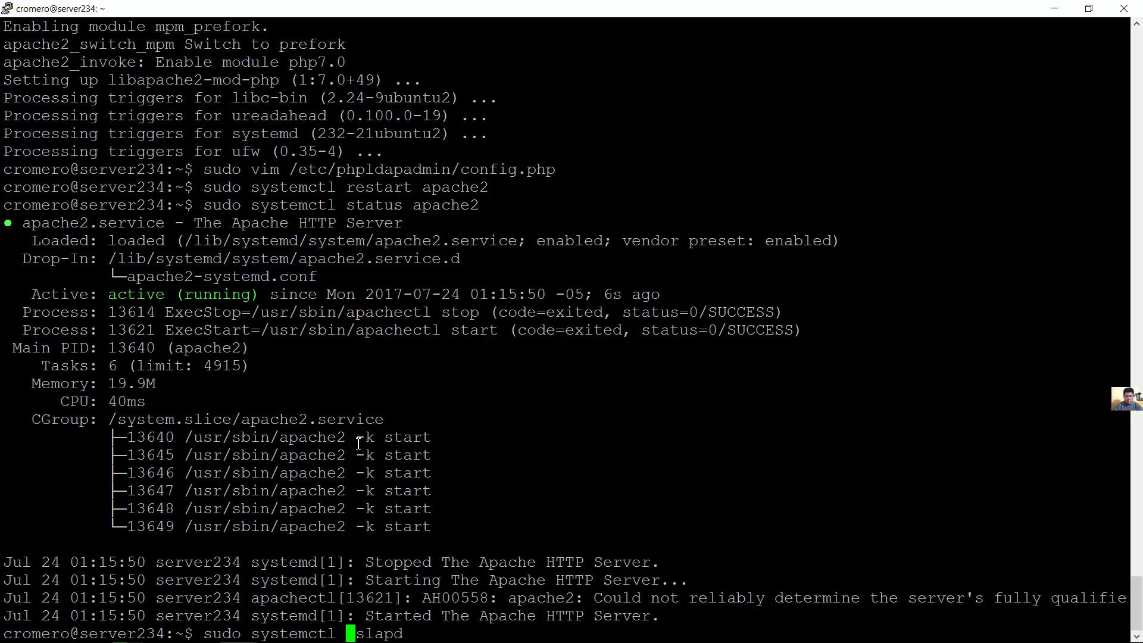
{"action": "type", "text": "rstart"}
{"action": "key", "text": "Left"}
{"action": "key", "text": "Left"}
{"action": "key", "text": "Left"}
{"action": "key", "text": "Left"}
{"action": "key", "text": "Left"}
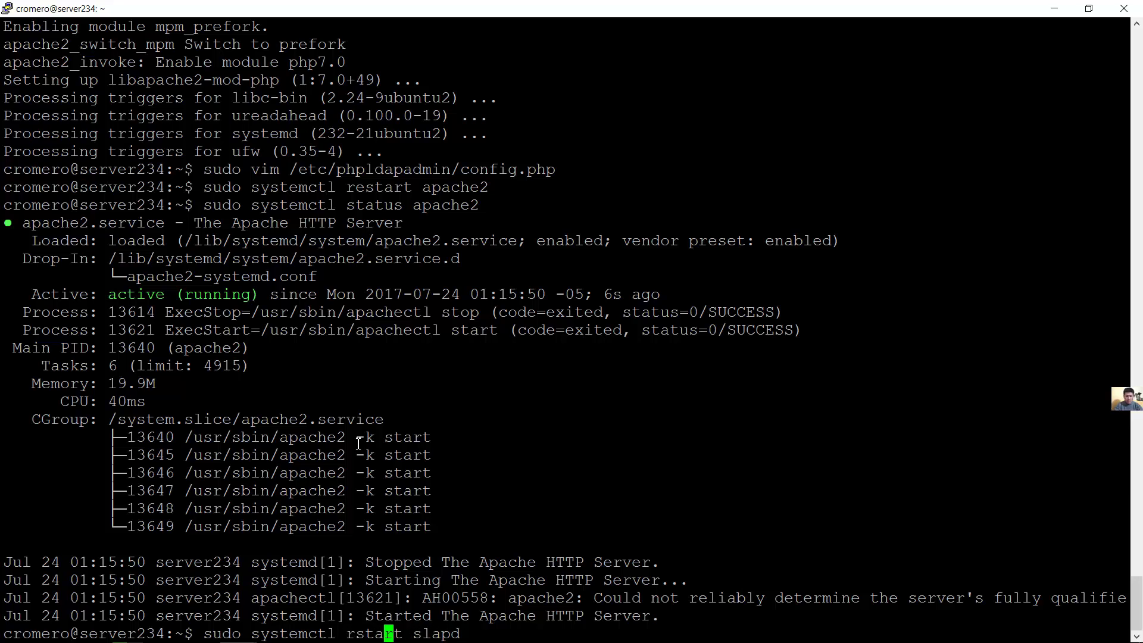
{"action": "type", "text": "e"}
{"action": "key", "text": "Right"}
{"action": "key", "text": "Right"}
{"action": "key", "text": "Right"}
{"action": "key", "text": "Right"}
{"action": "key", "text": "Right"}
{"action": "key", "text": "Right"}
{"action": "key", "text": "Right"}
{"action": "key", "text": "Right"}
{"action": "key", "text": "Right"}
{"action": "key", "text": "Right"}
{"action": "key", "text": "Right"}
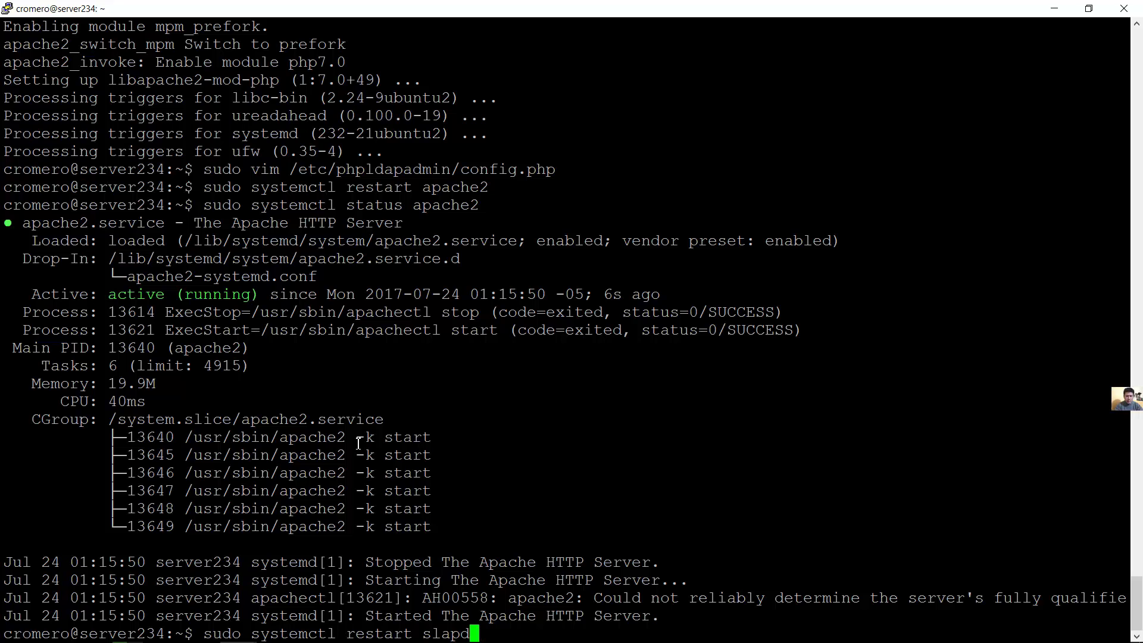
{"action": "key", "text": "Return"}
Check sudo systemctl status slapd reports active (running), then leave the output
{"action": "key", "text": "Up"}
{"action": "key", "text": "Up"}
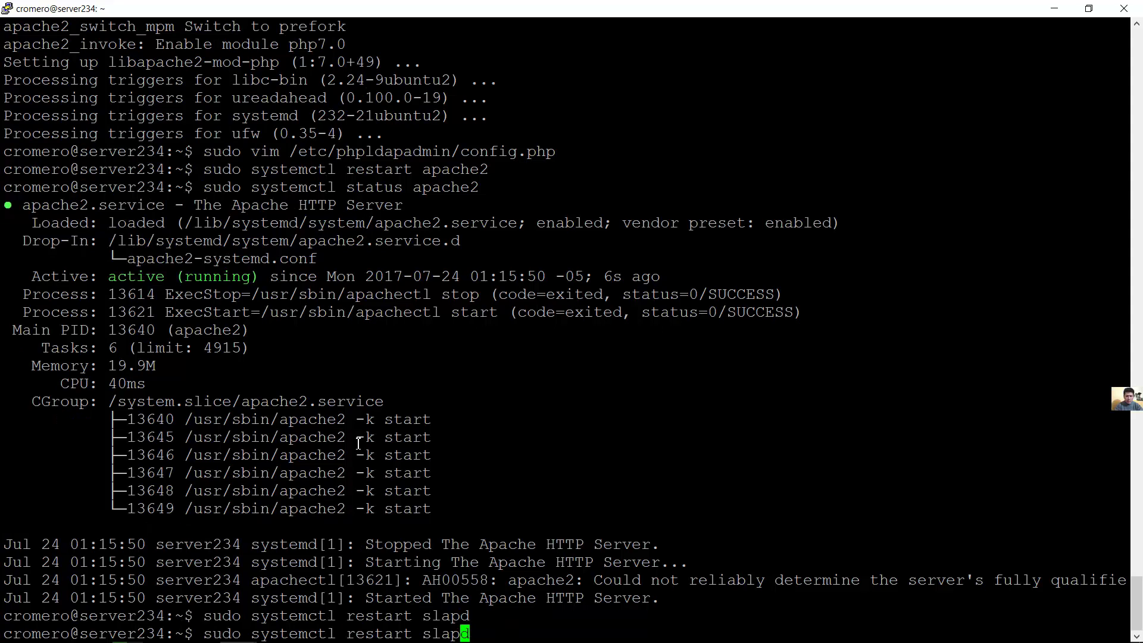
{"action": "key", "text": "BackSpace"}
{"action": "key", "text": "BackSpace"}
{"action": "key", "text": "BackSpace"}
{"action": "key", "text": "BackSpace"}
{"action": "key", "text": "BackSpace"}
{"action": "key", "text": "BackSpace"}
{"action": "key", "text": "BackSpace"}
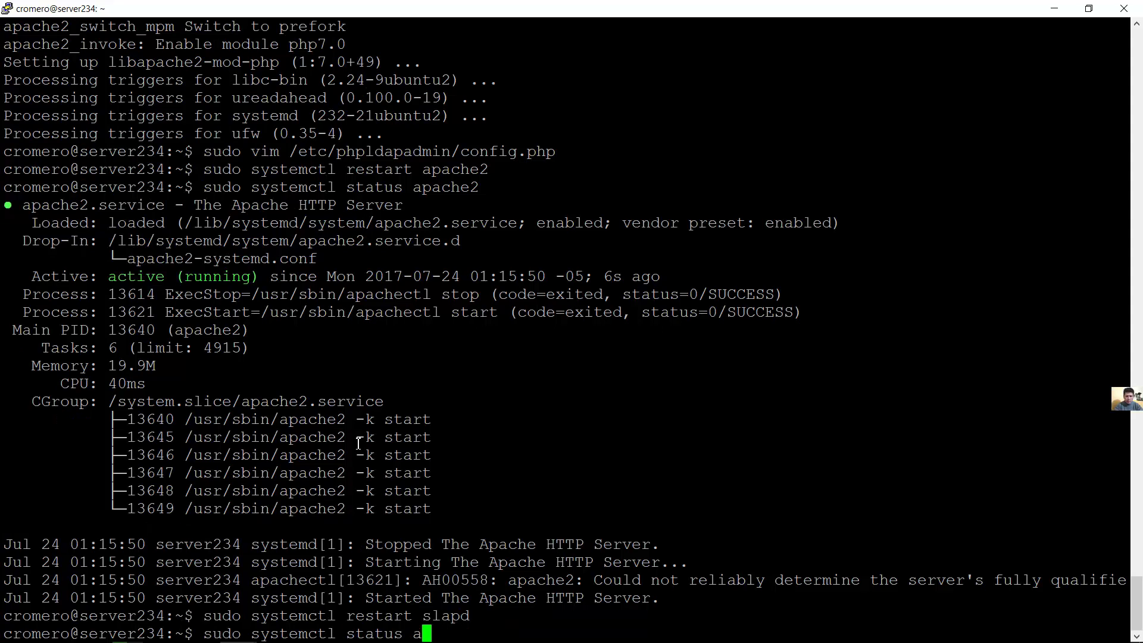
{"action": "type", "text": "slad"}
{"action": "key", "text": "BackSpace"}
{"action": "type", "text": "pd"}
{"action": "key", "text": "Return"}
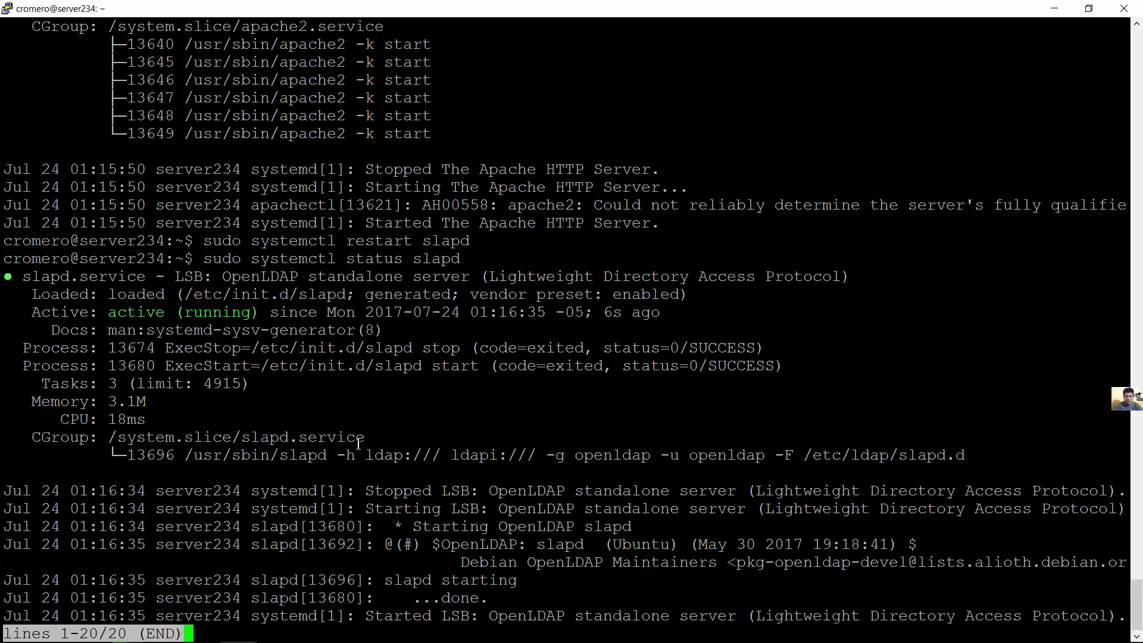
{"action": "key", "text": "q"}
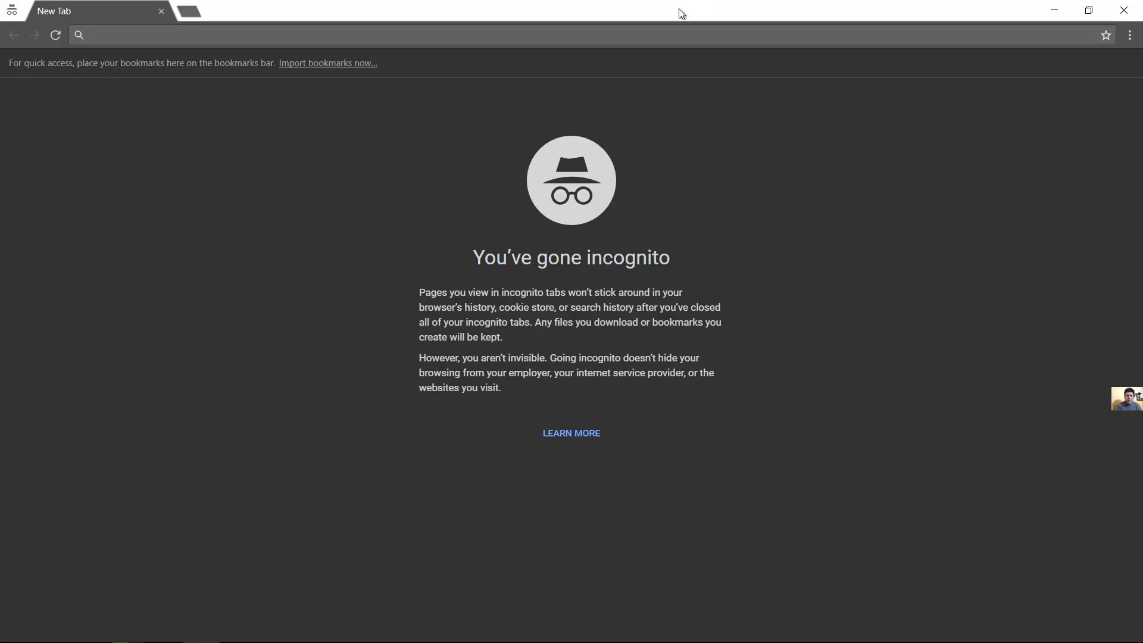
Load 192.168.1.234/phpldapadmin in the incognito tab
{"action": "type", "text": "192.168.1."}
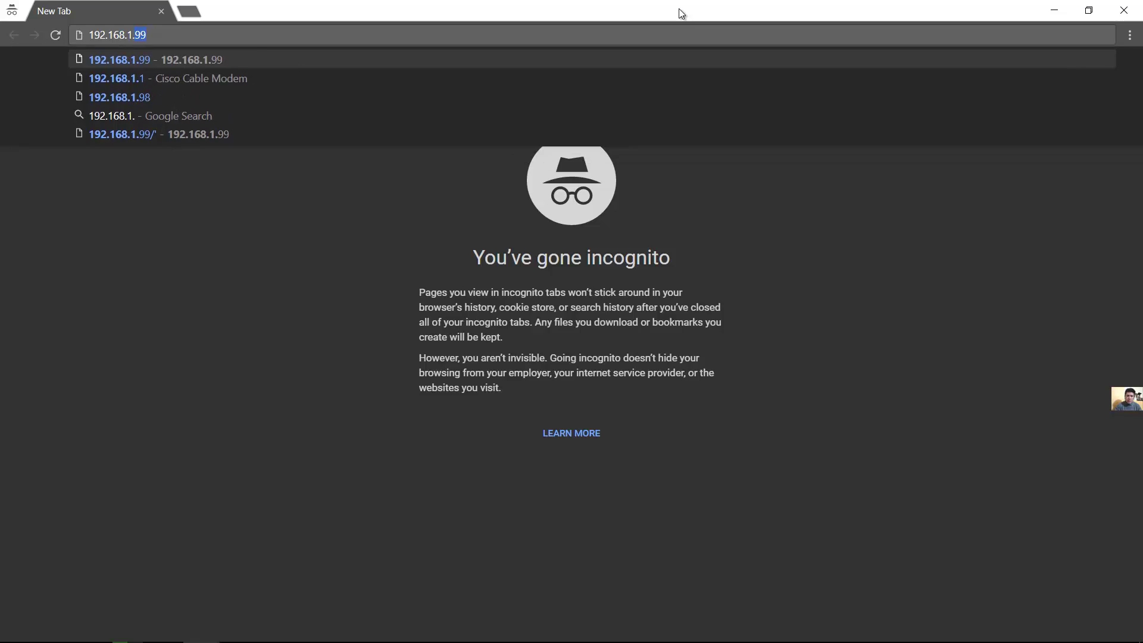
{"action": "type", "text": "234"}
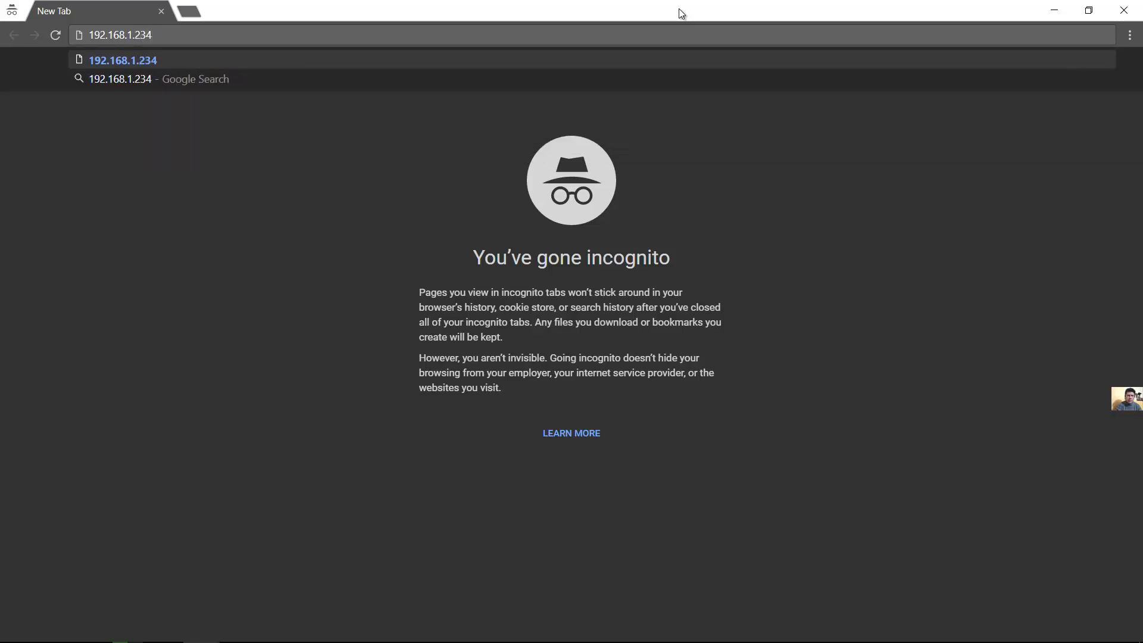
{"action": "type", "text": "/"}
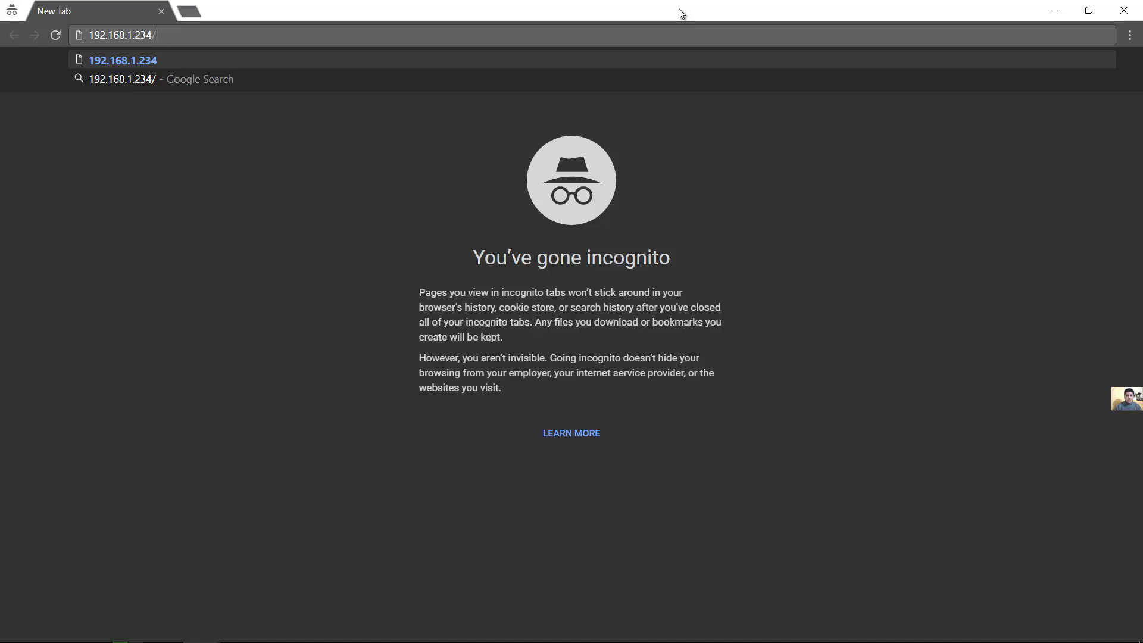
{"action": "type", "text": "php"}
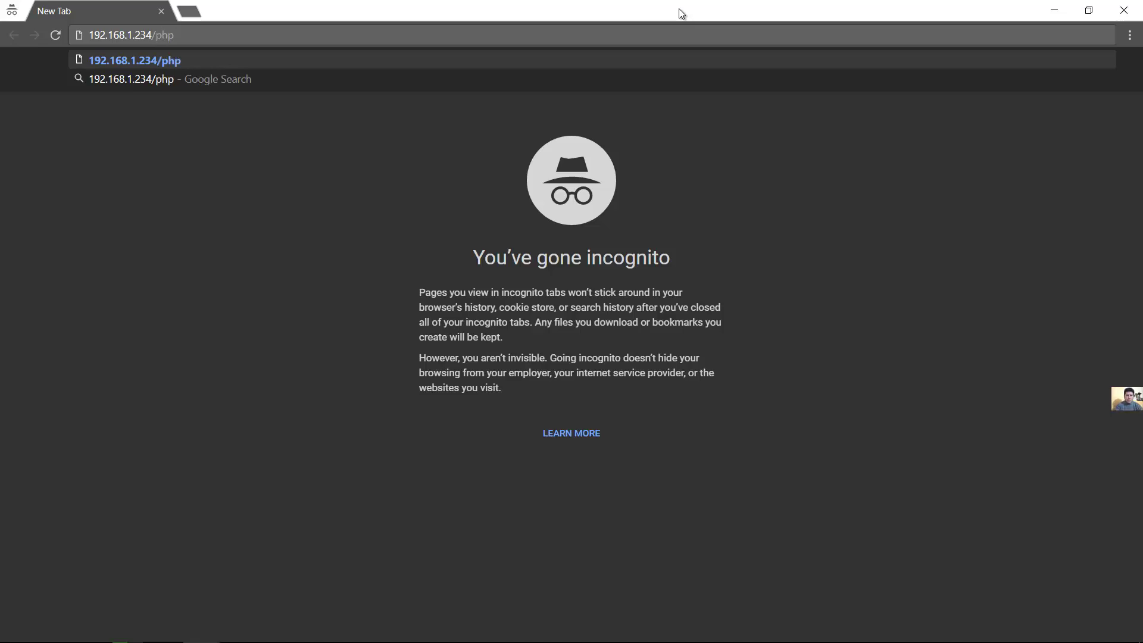
{"action": "type", "text": "ldapadmin"}
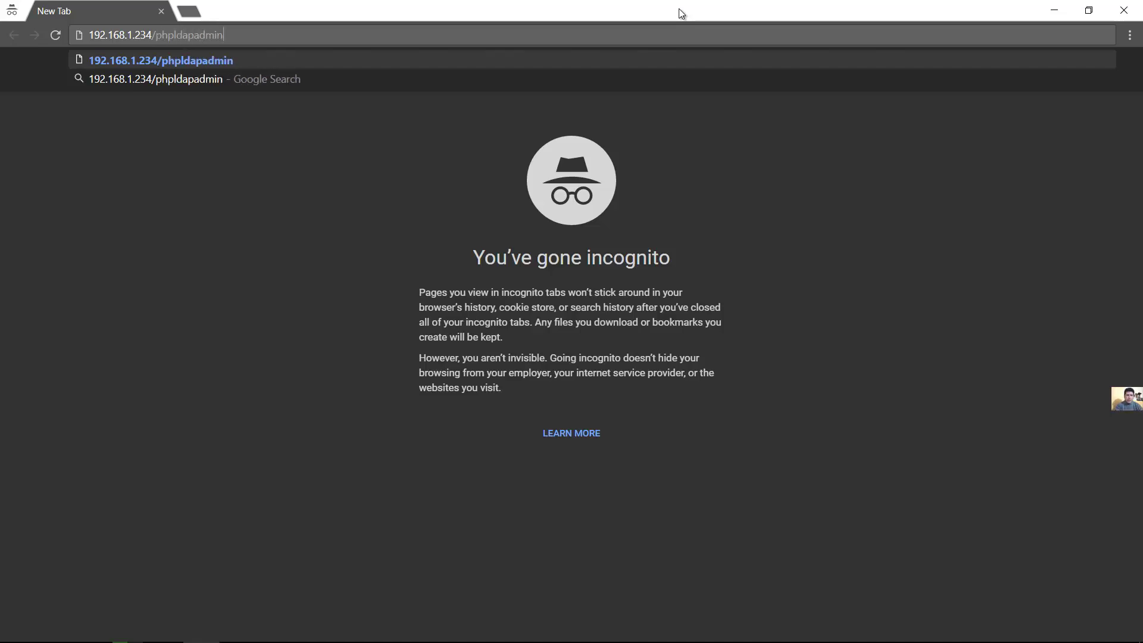
{"action": "key", "text": "Return"}
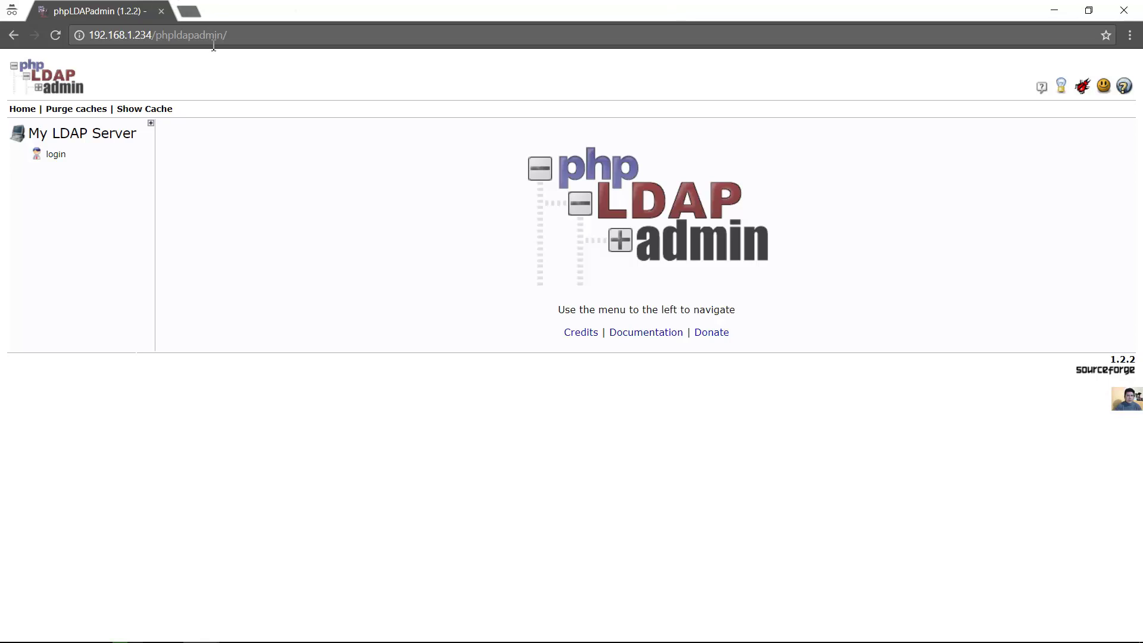
Authenticate to My LDAP Server as admin with its password and expand dc=techemergente,dc=com
{"action": "left_click", "coordinate": [55, 154]}
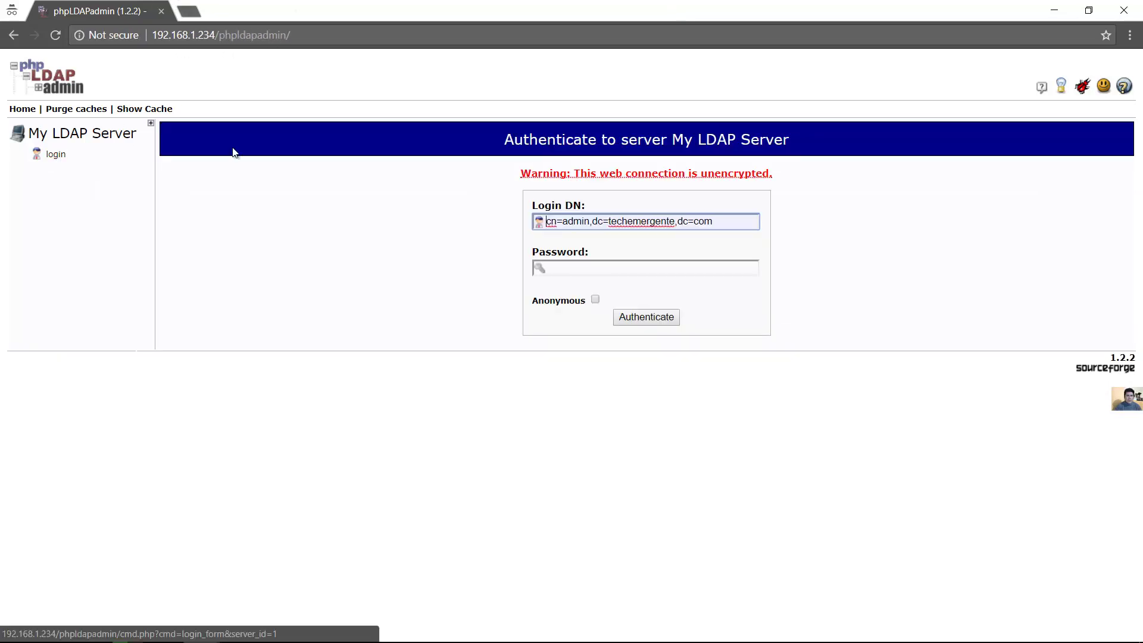
{"action": "left_click", "coordinate": [586, 266]}
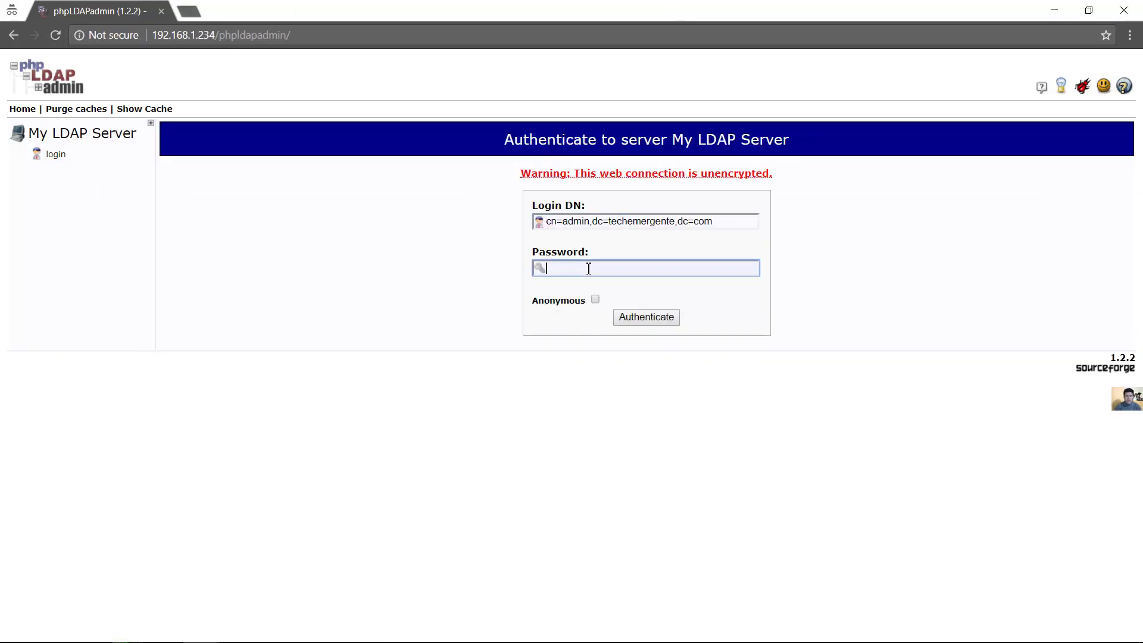
{"action": "type", "text": "••••••••"}
{"action": "left_click", "coordinate": [633, 318]}
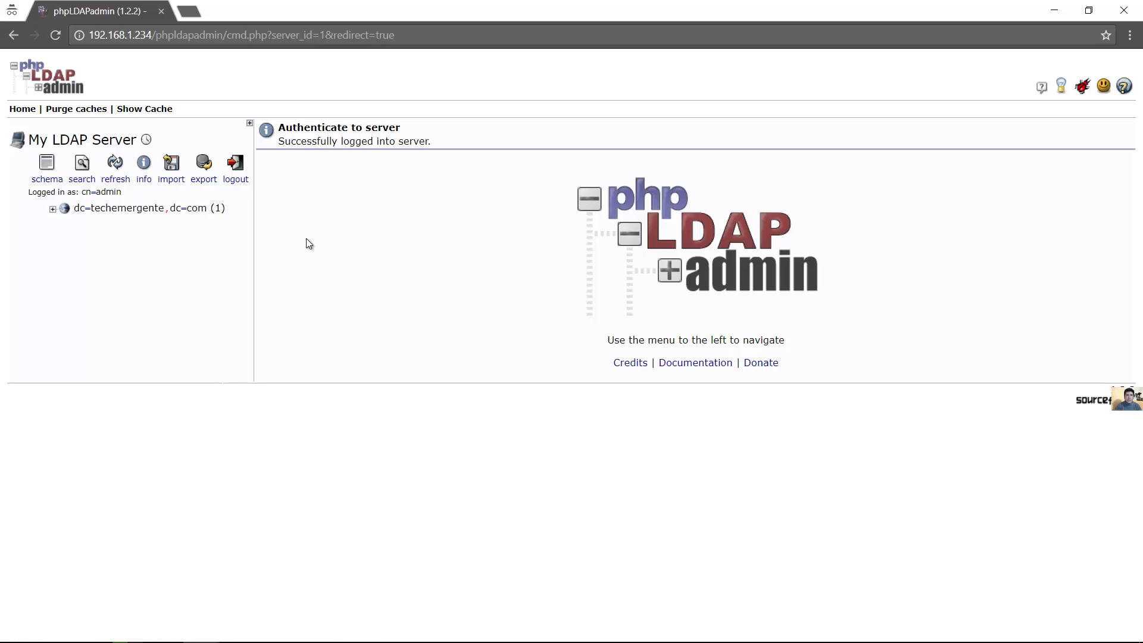
{"action": "left_click", "coordinate": [53, 210]}
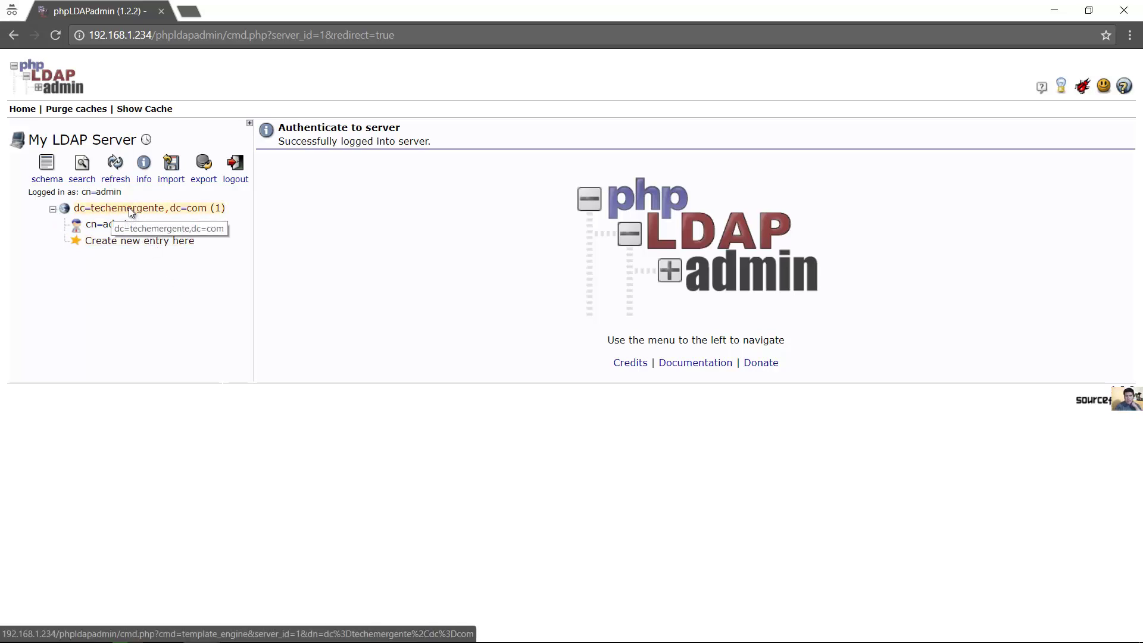
Add a child Organisational Unit named users under dc=techemergente,dc=com and commit it
{"action": "left_click", "coordinate": [124, 209]}
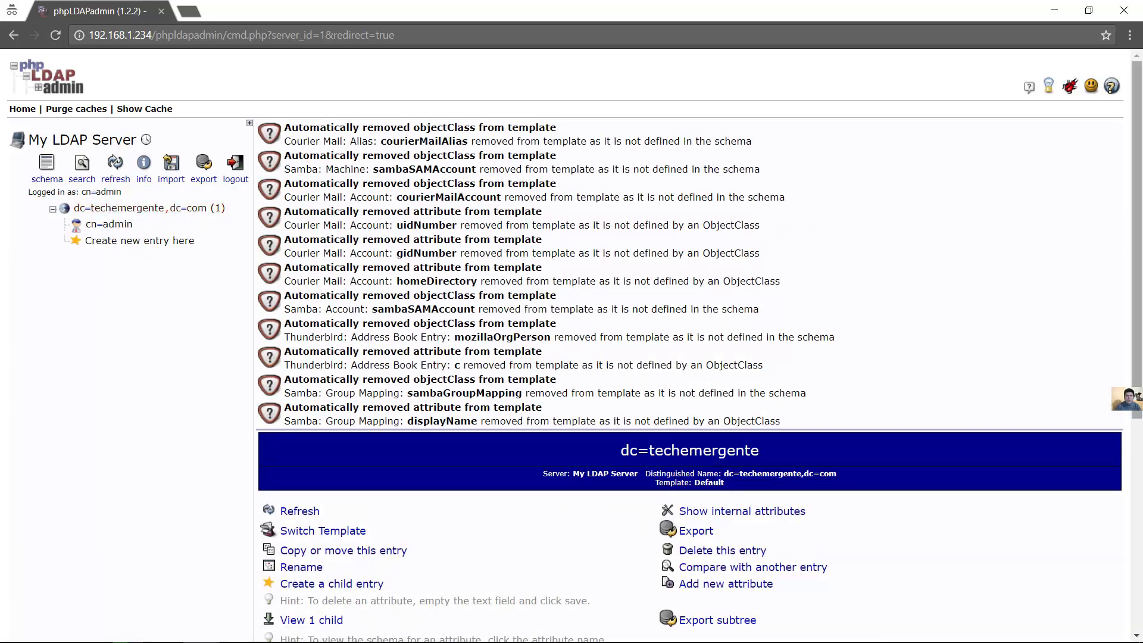
{"action": "scroll", "coordinate": [1094, 353], "scroll_direction": "down", "scroll_amount": 5}
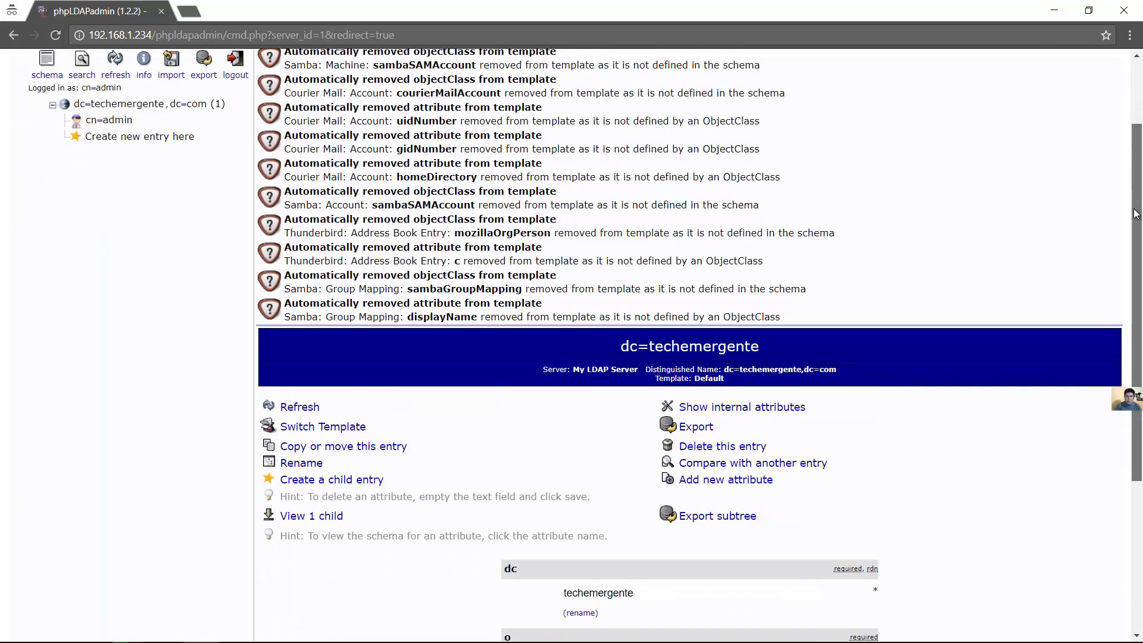
{"action": "scroll", "coordinate": [1093, 352], "scroll_direction": "down", "scroll_amount": 2}
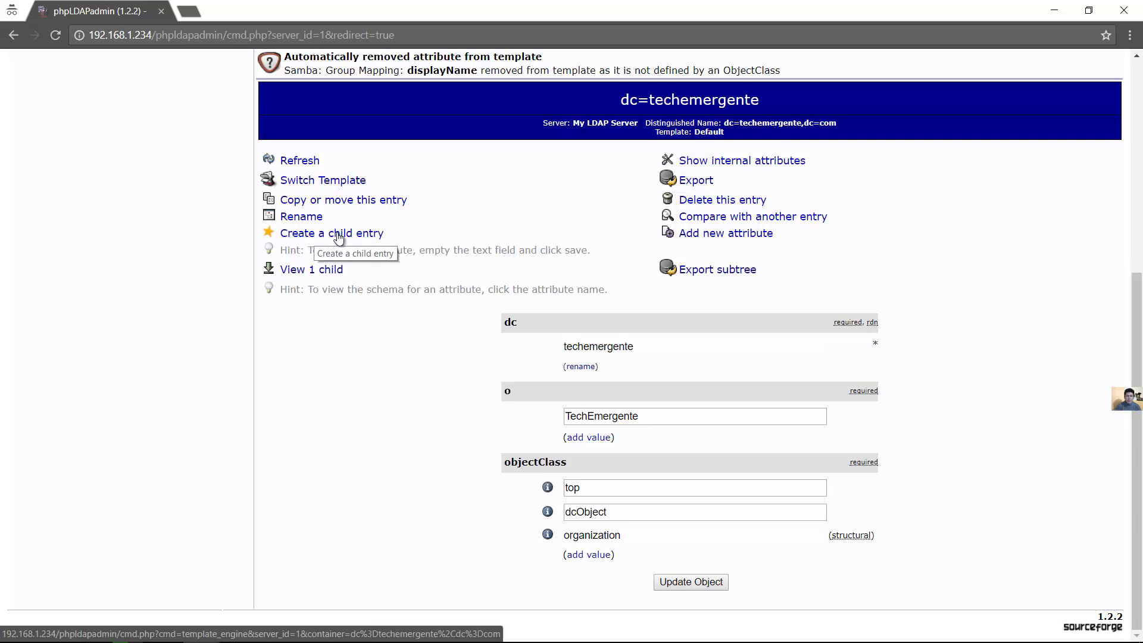
{"action": "left_click", "coordinate": [344, 234]}
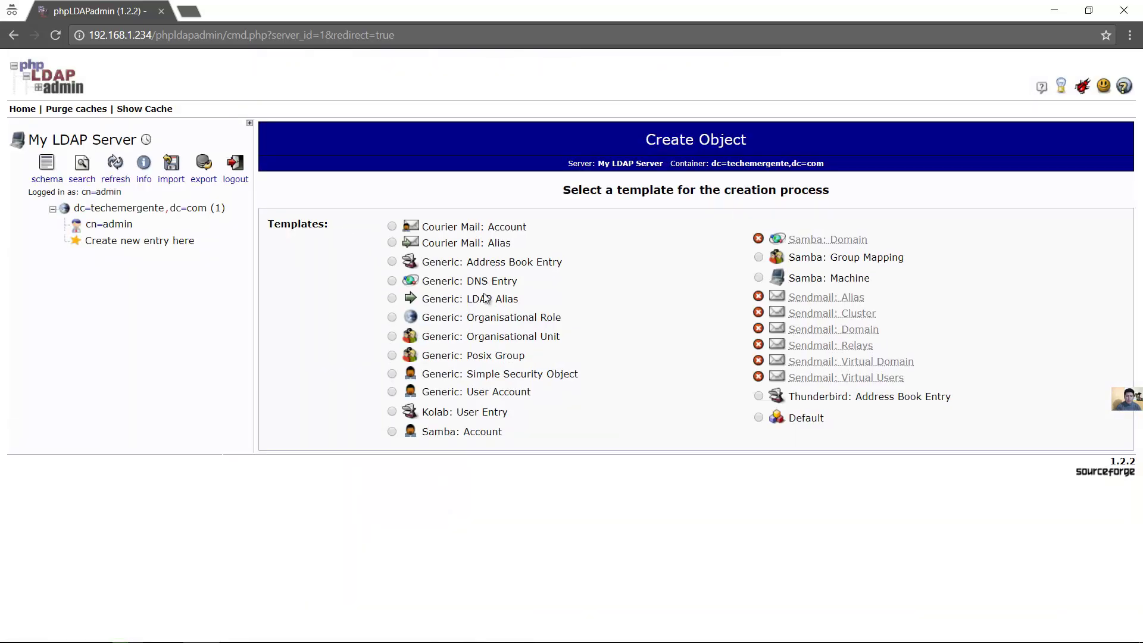
{"action": "left_click", "coordinate": [391, 337]}
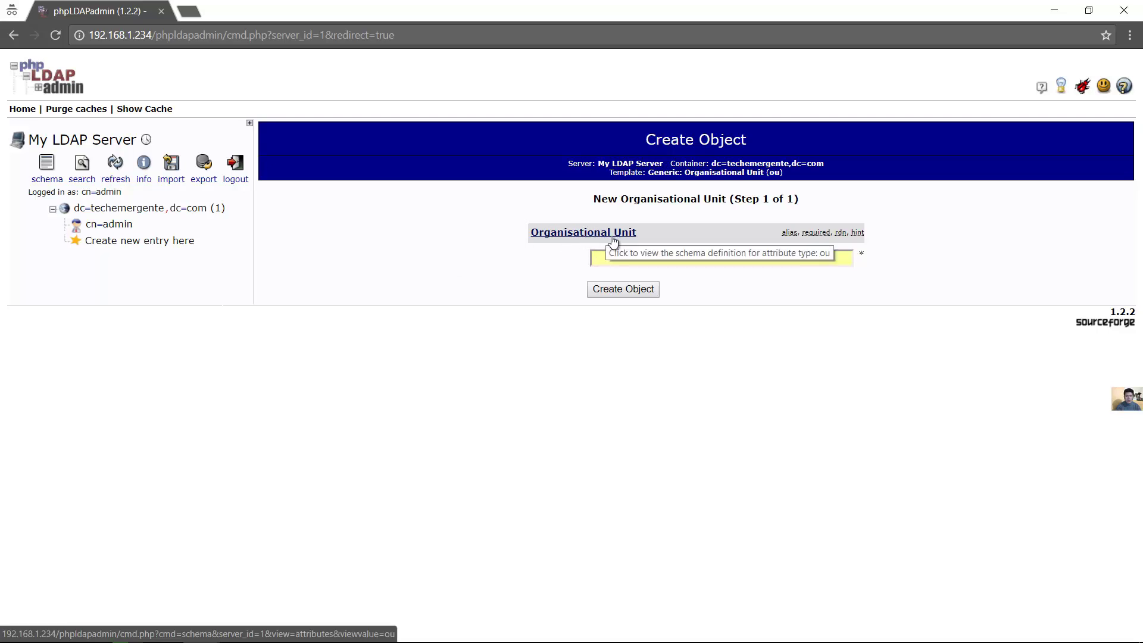
{"action": "left_click", "coordinate": [599, 263]}
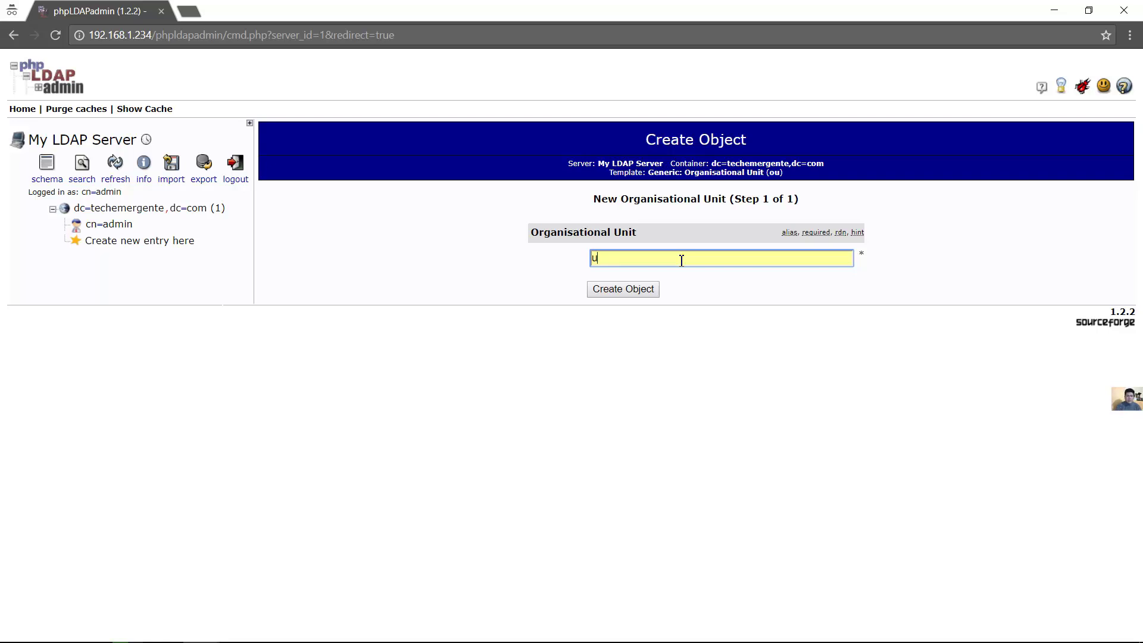
{"action": "type", "text": "sers"}
{"action": "left_click", "coordinate": [639, 292]}
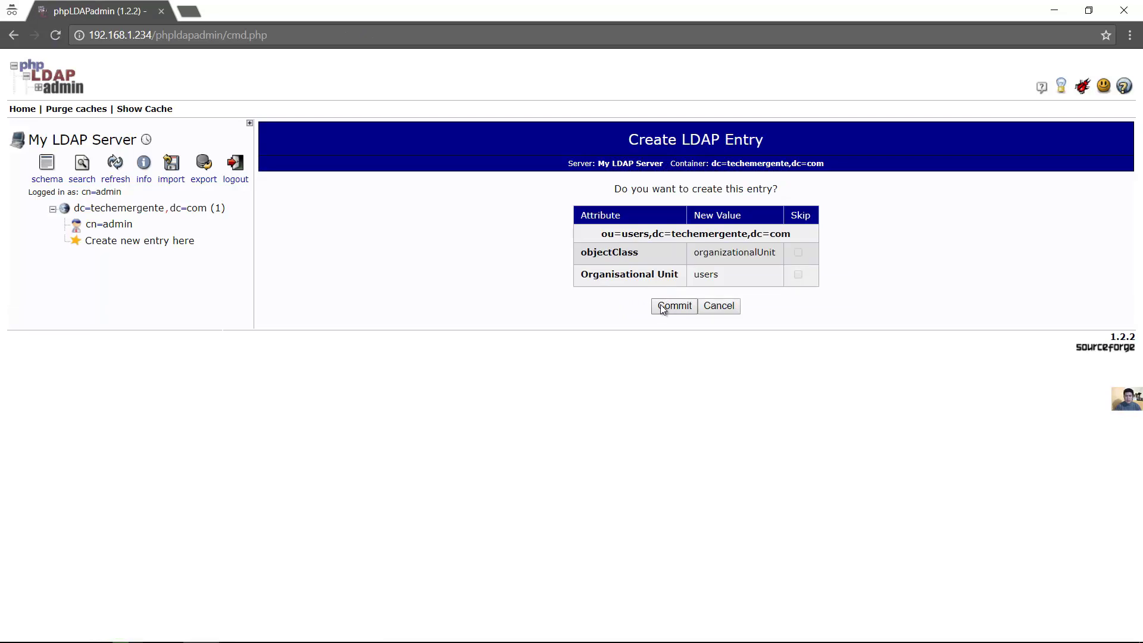
{"action": "left_click", "coordinate": [668, 306]}
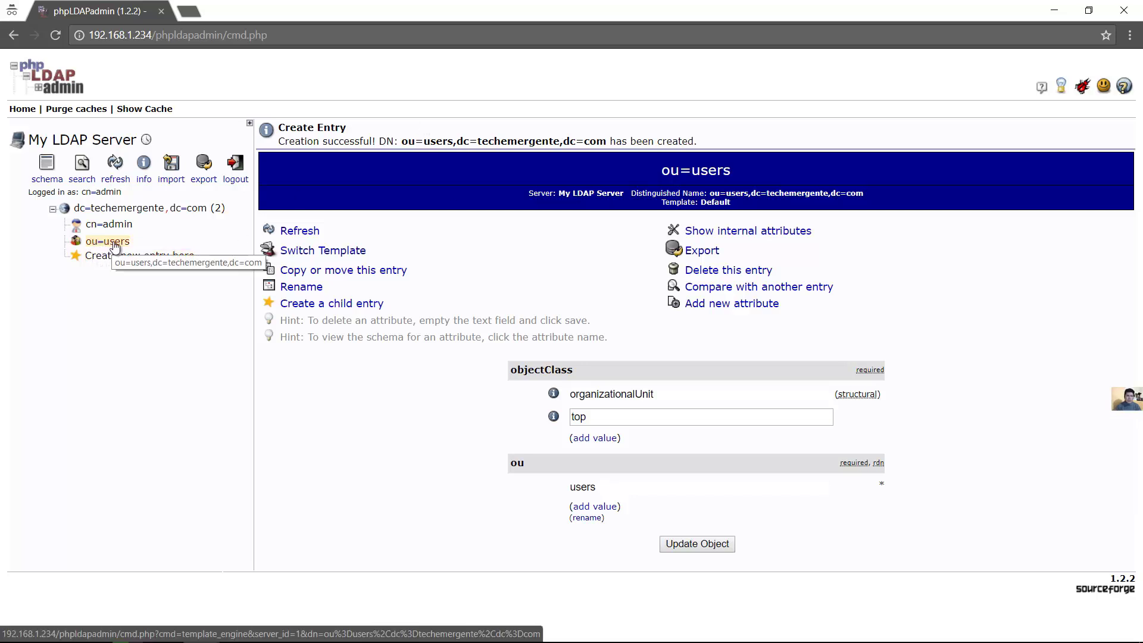
Create the Generic: Posix Group 'guest' under ou=users and commit it
{"action": "left_click", "coordinate": [110, 244]}
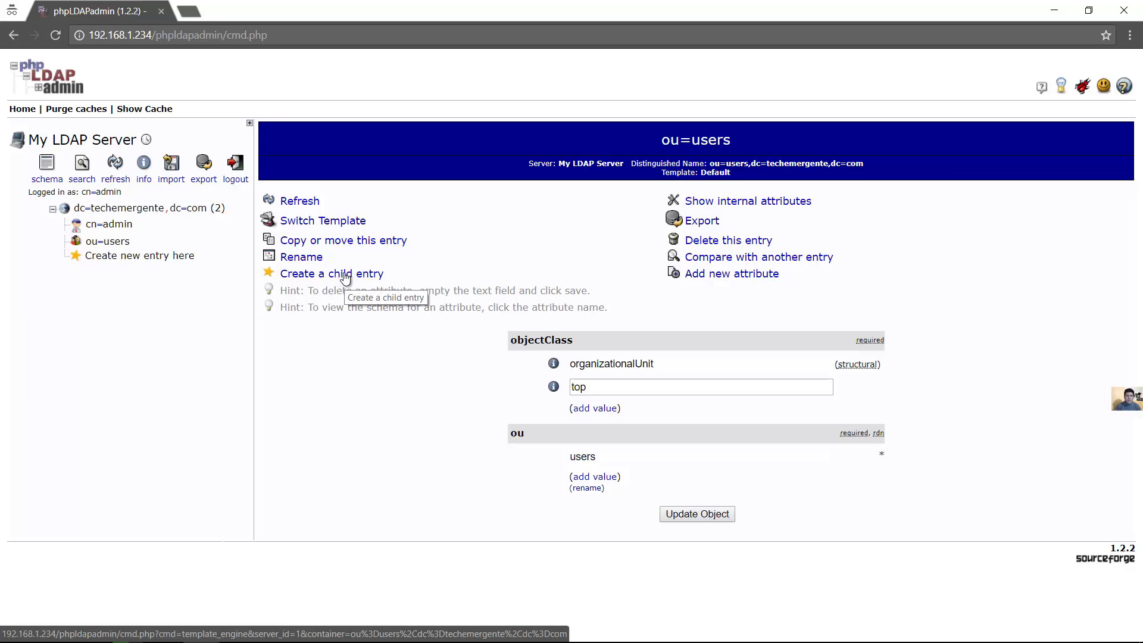
{"action": "left_click", "coordinate": [354, 273]}
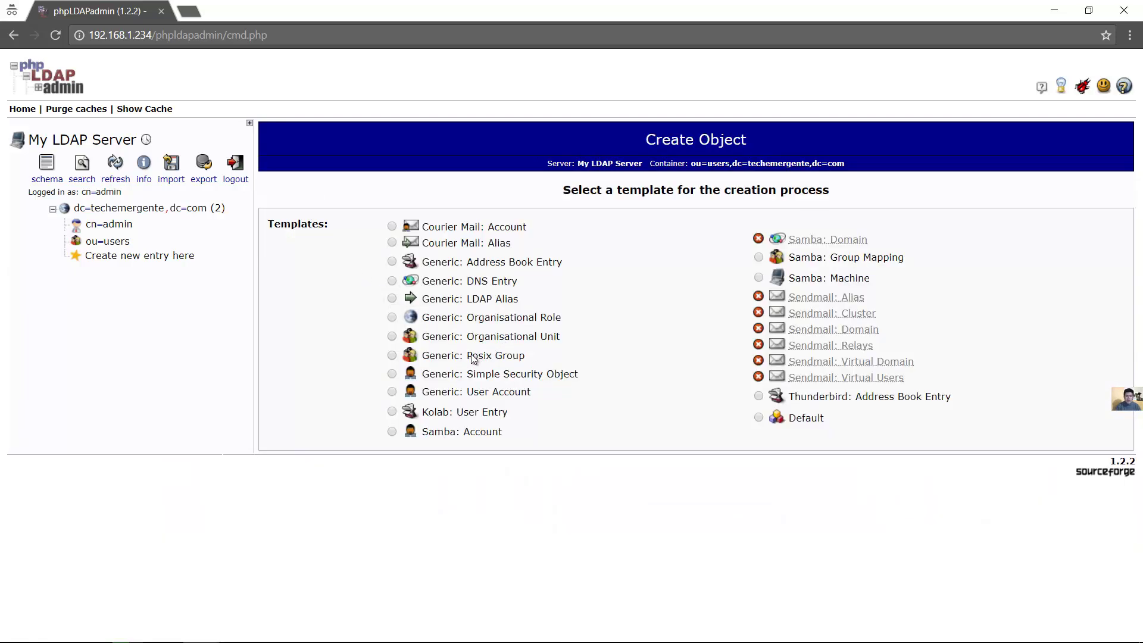
{"action": "left_click", "coordinate": [391, 355]}
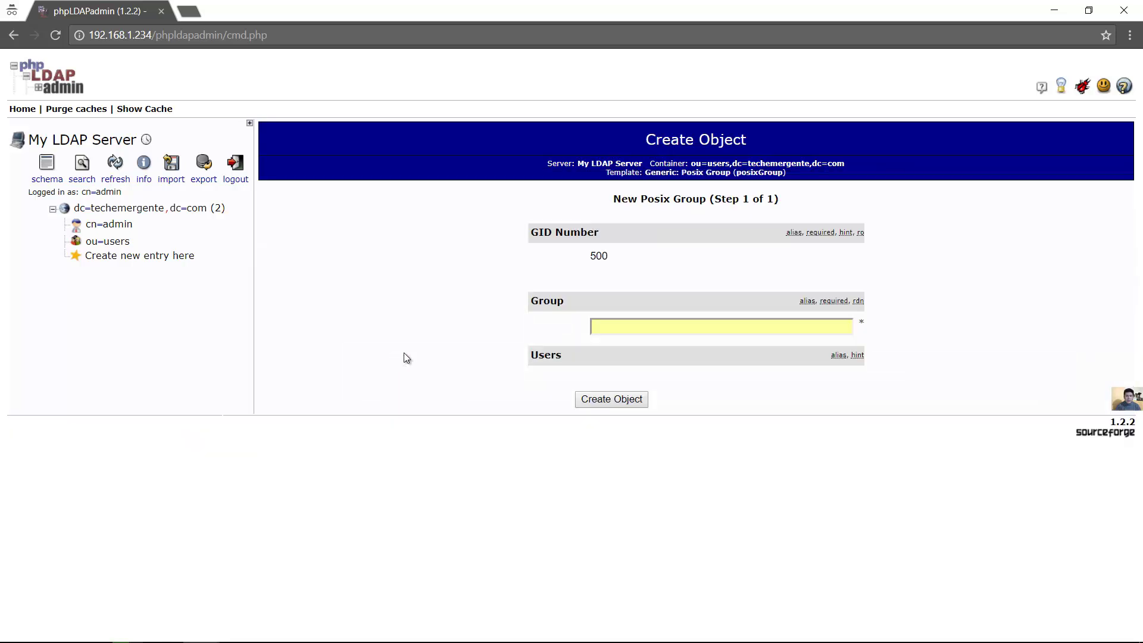
{"action": "left_click", "coordinate": [612, 328]}
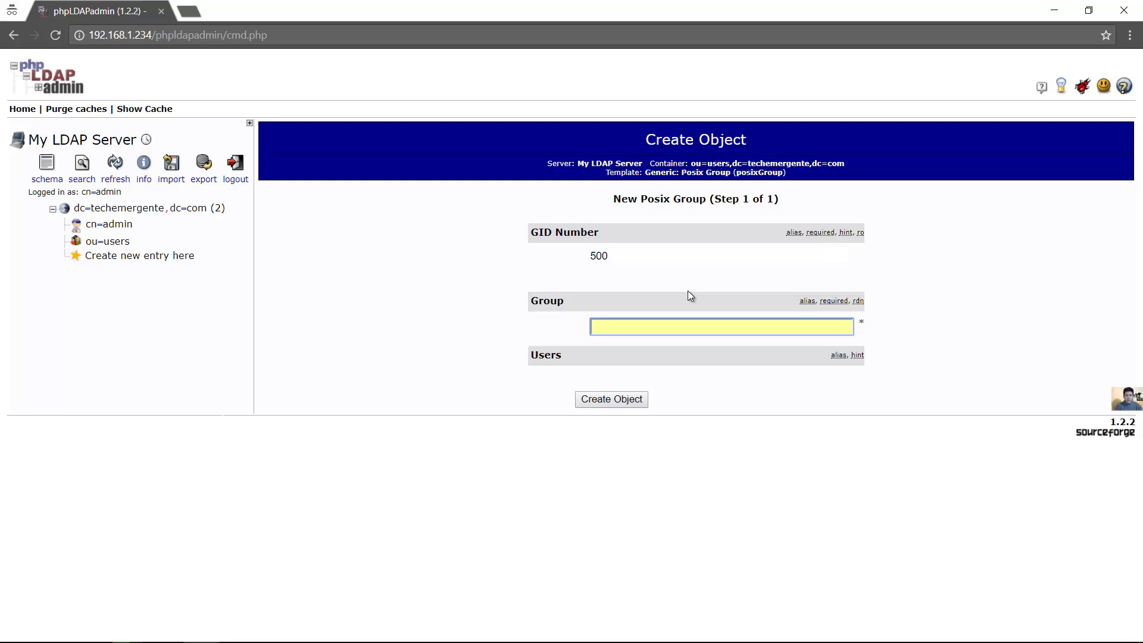
{"action": "type", "text": "guest"}
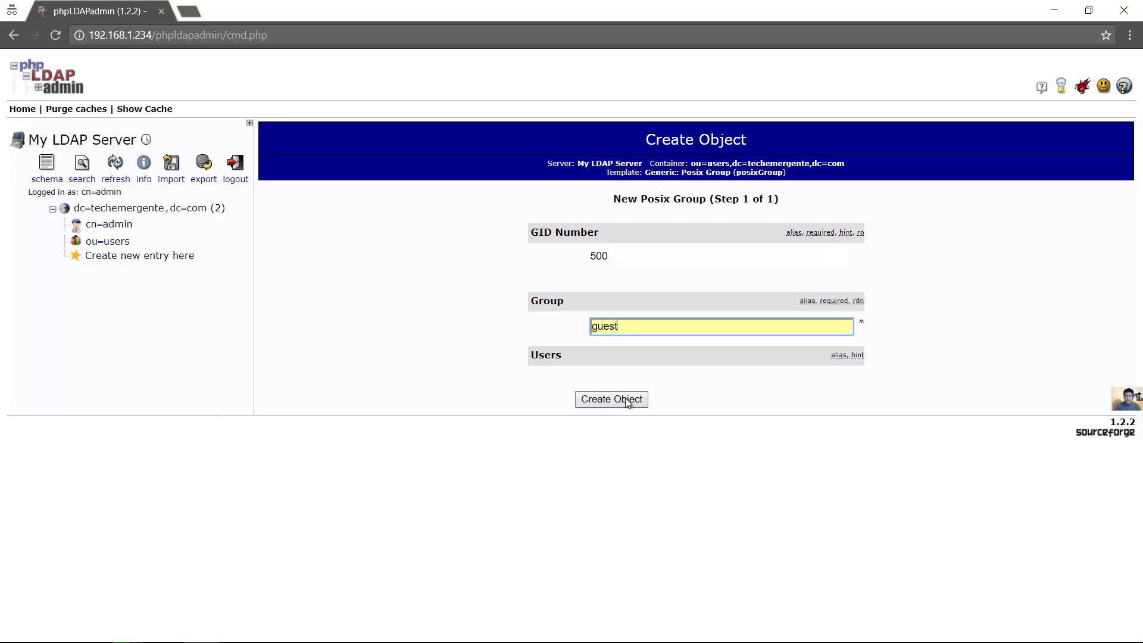
{"action": "left_click", "coordinate": [626, 402]}
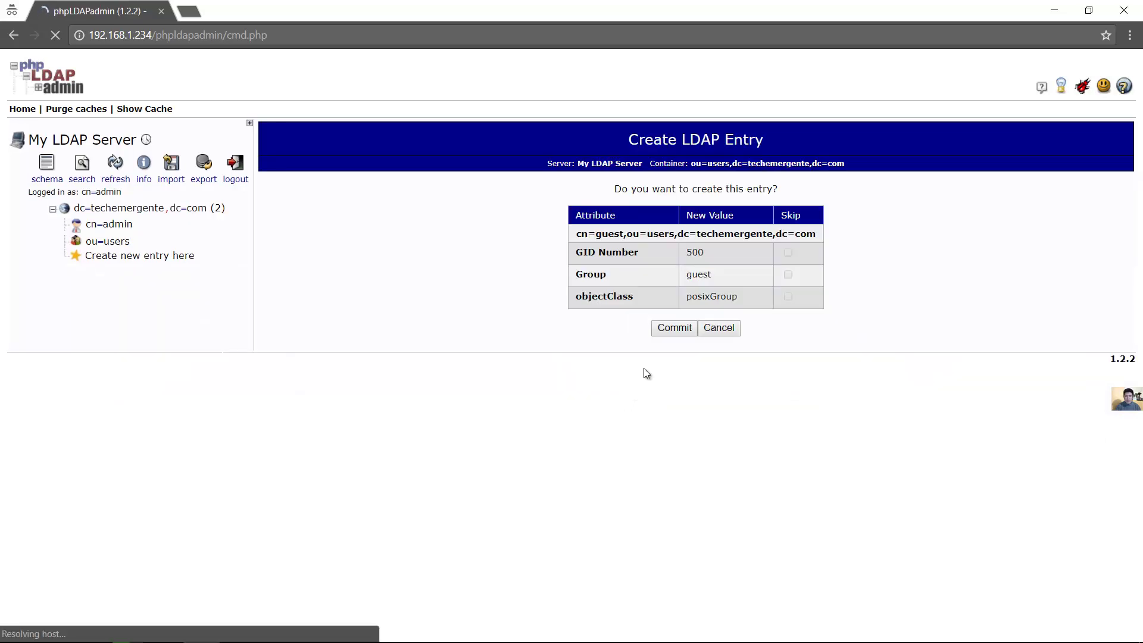
{"action": "left_click", "coordinate": [674, 329]}
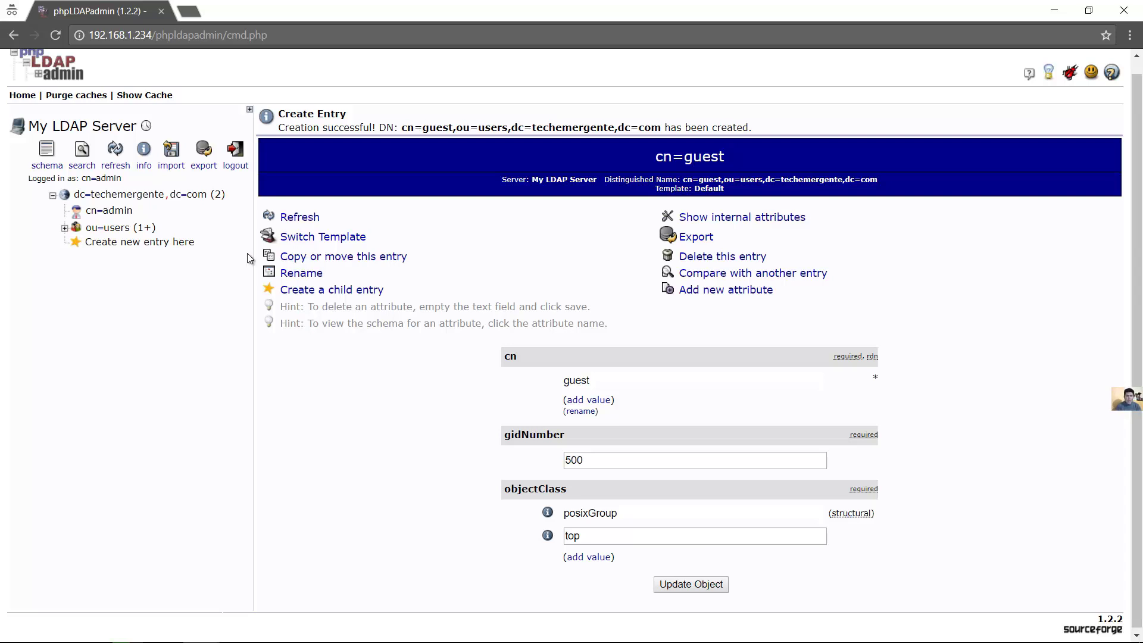
{"action": "left_click", "coordinate": [64, 229]}
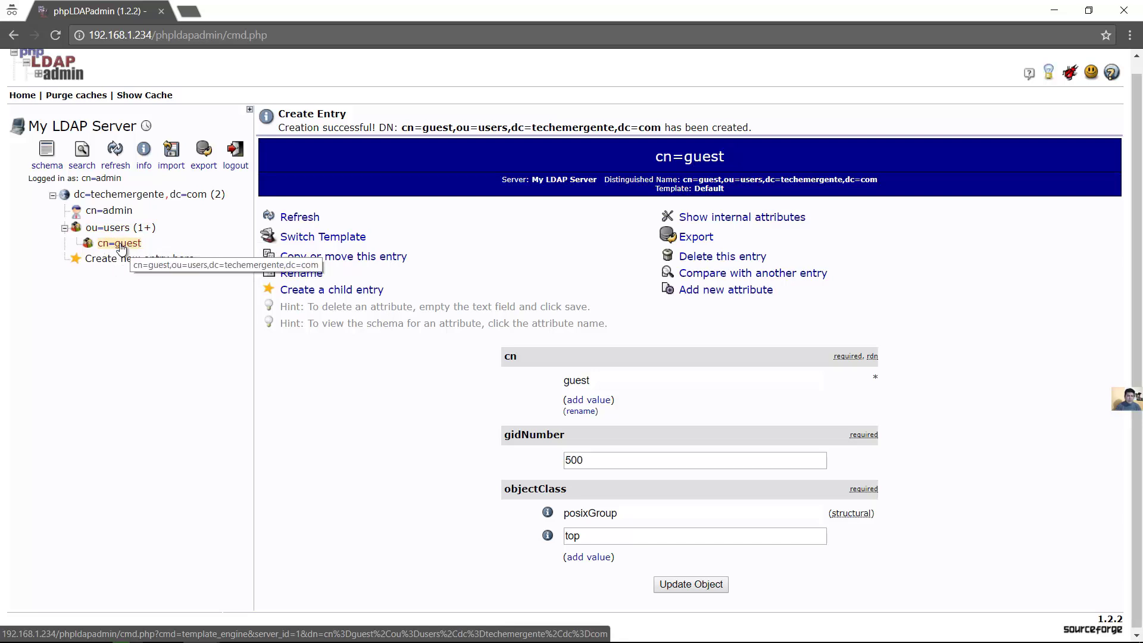
Start a Generic: User Account child entry under cn=guest
{"action": "left_click", "coordinate": [121, 244]}
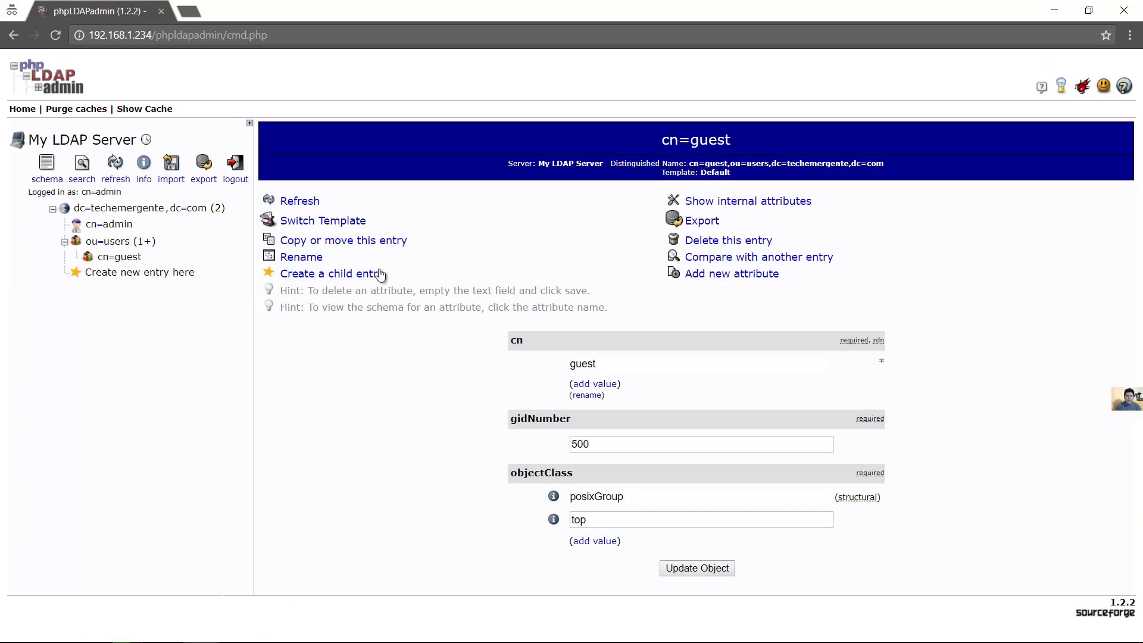
{"action": "left_click", "coordinate": [345, 275]}
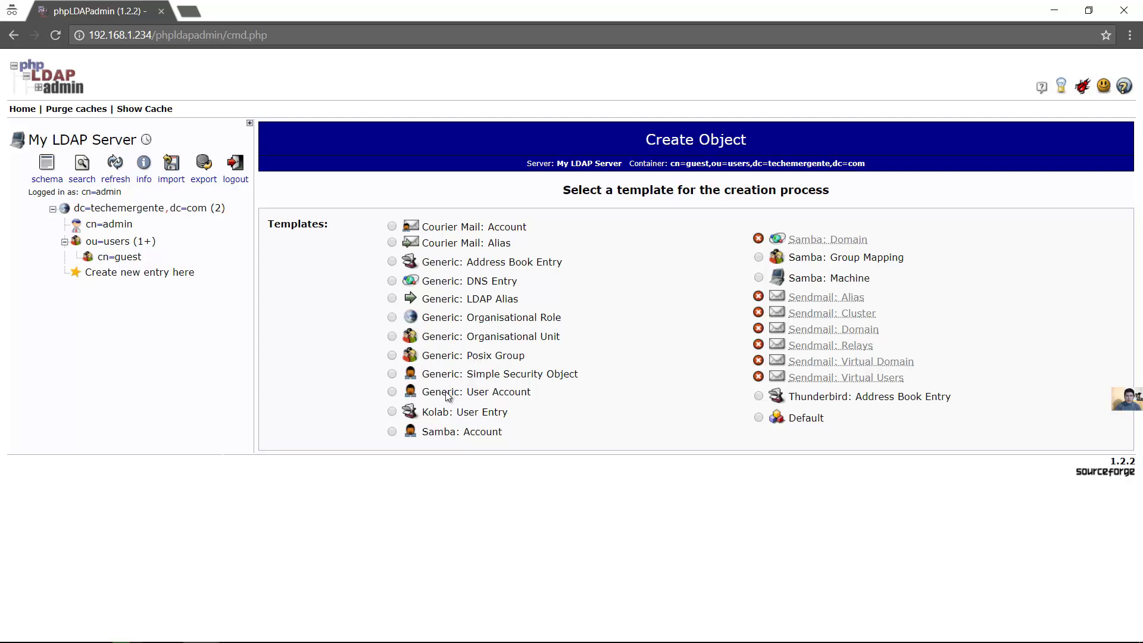
{"action": "left_click", "coordinate": [393, 392]}
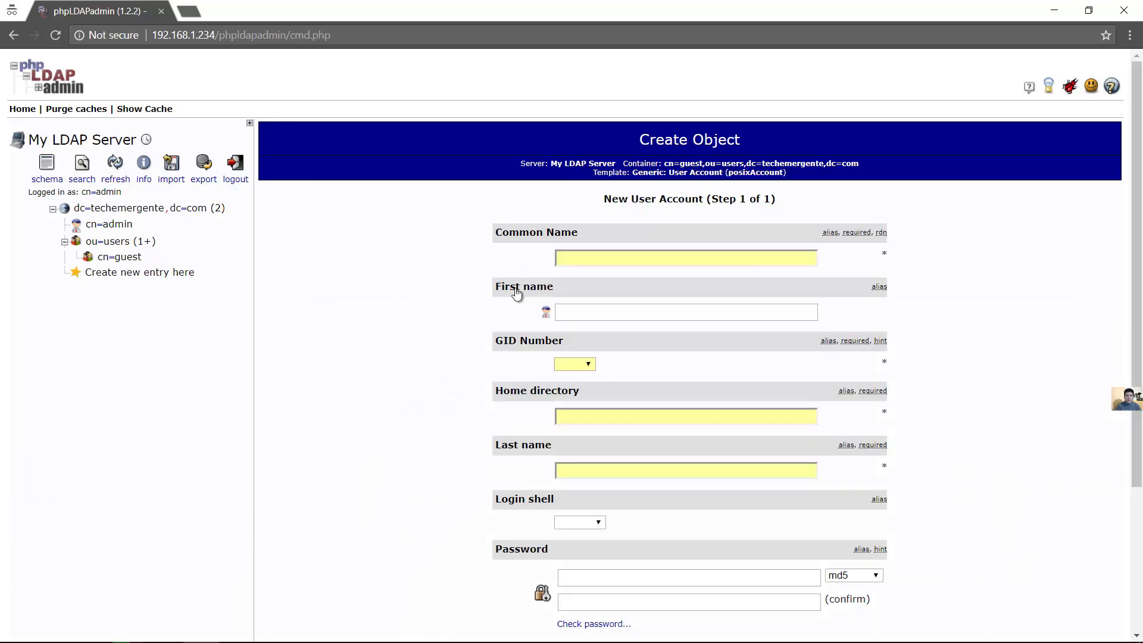
{"action": "scroll", "coordinate": [1123, 357], "scroll_direction": "down", "scroll_amount": 2}
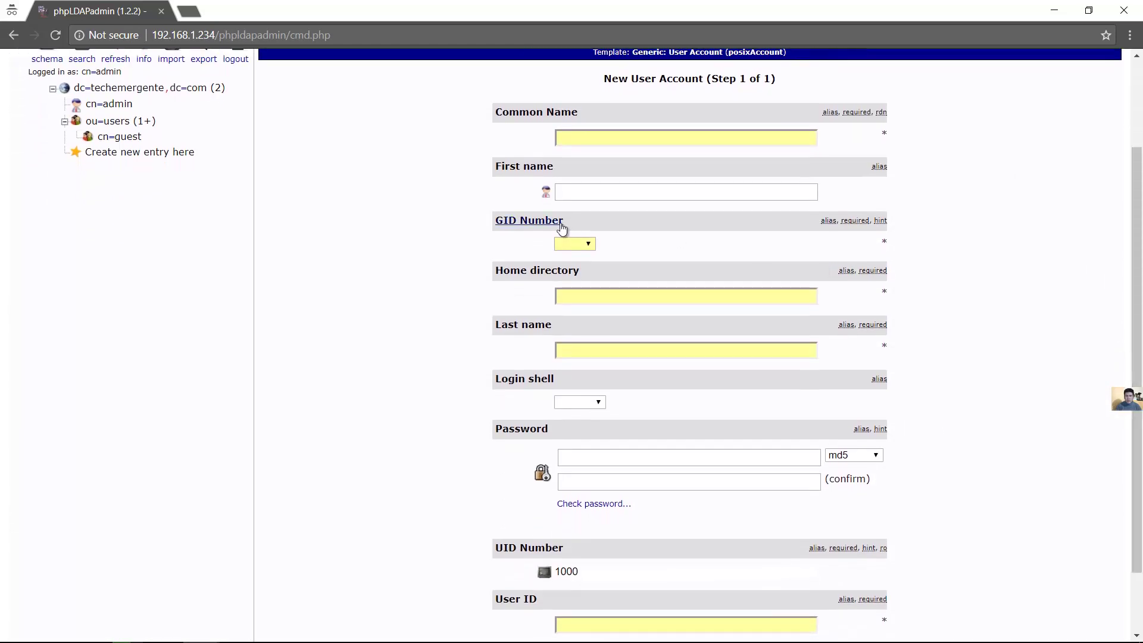
Enter the new user's first name in the form
{"action": "left_click", "coordinate": [575, 198]}
{"action": "type", "text": "Tani"}
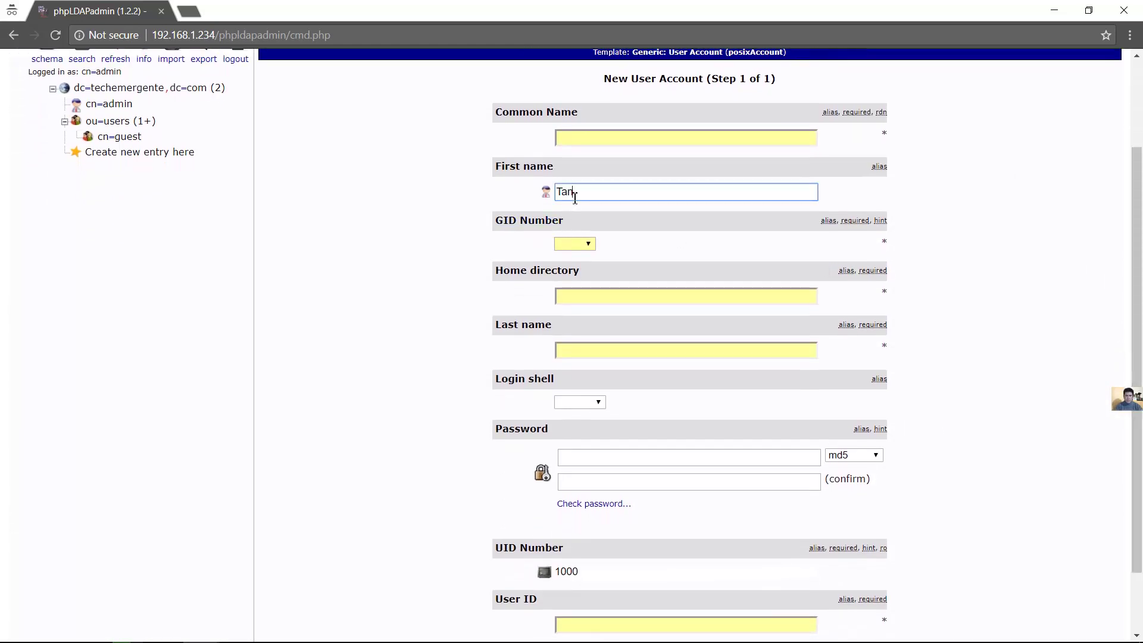
{"action": "key", "text": "Tab"}
{"action": "key", "text": "shift+Tab"}
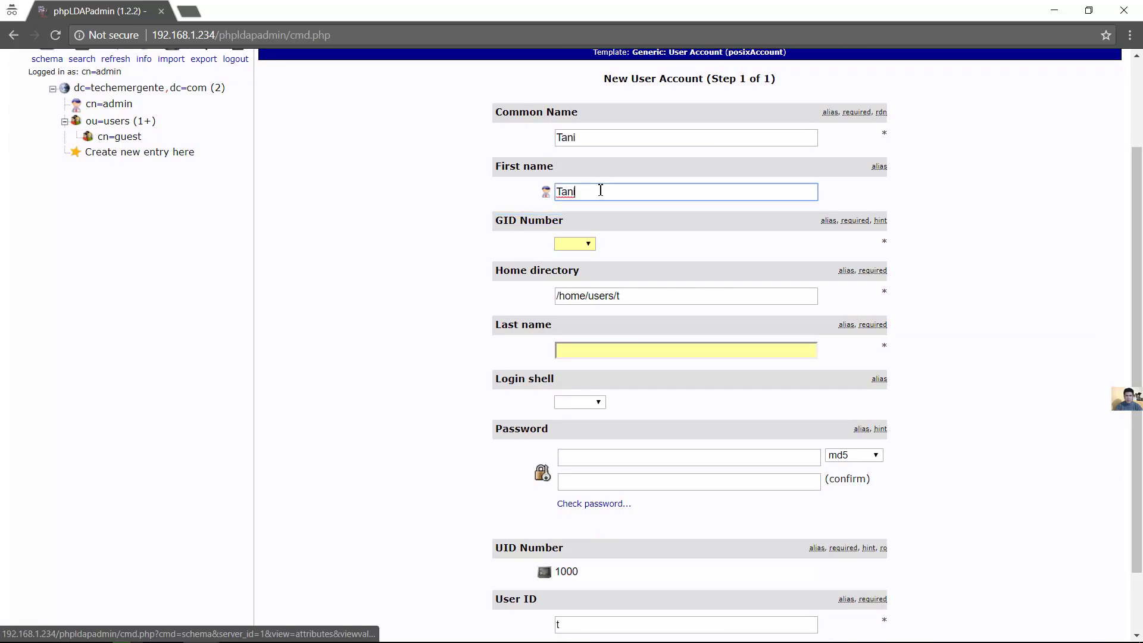
{"action": "key", "text": "Tab"}
{"action": "left_click", "coordinate": [601, 194]}
{"action": "type", "text": "a"}
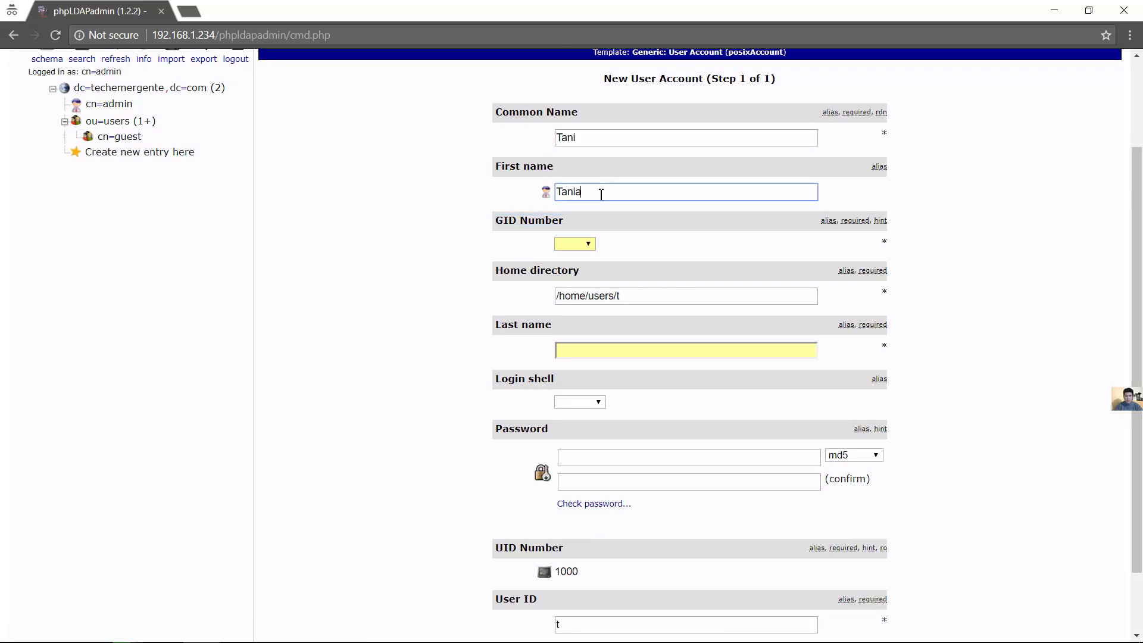
Set the group to guest, enter the user's last name, and choose /bin/sh as login shell
{"action": "left_click", "coordinate": [589, 243]}
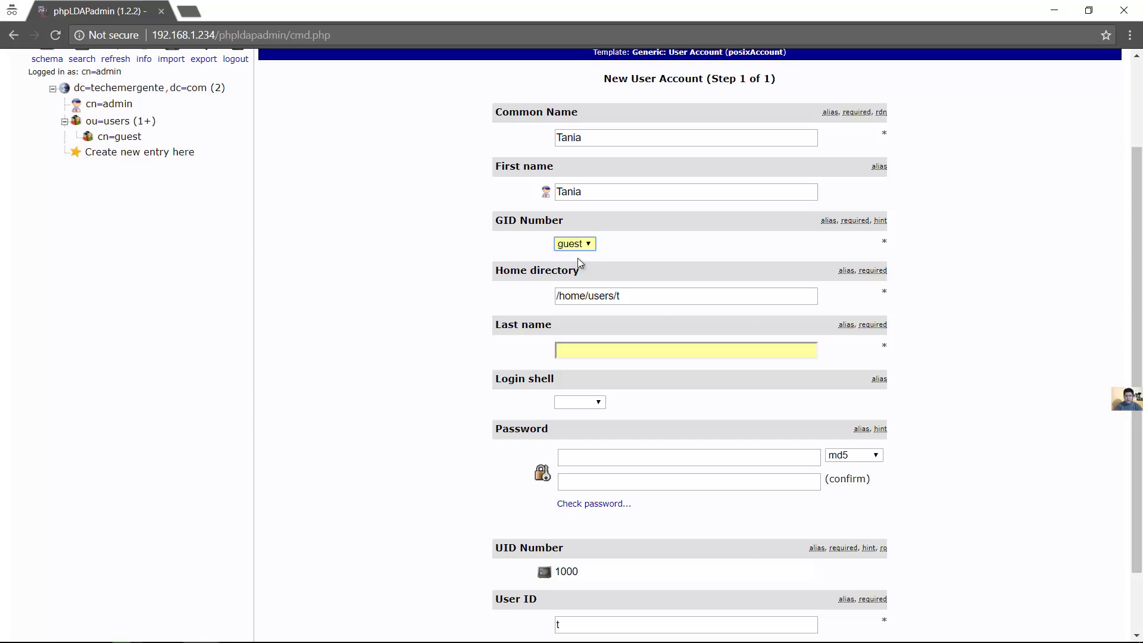
{"action": "left_click", "coordinate": [640, 294]}
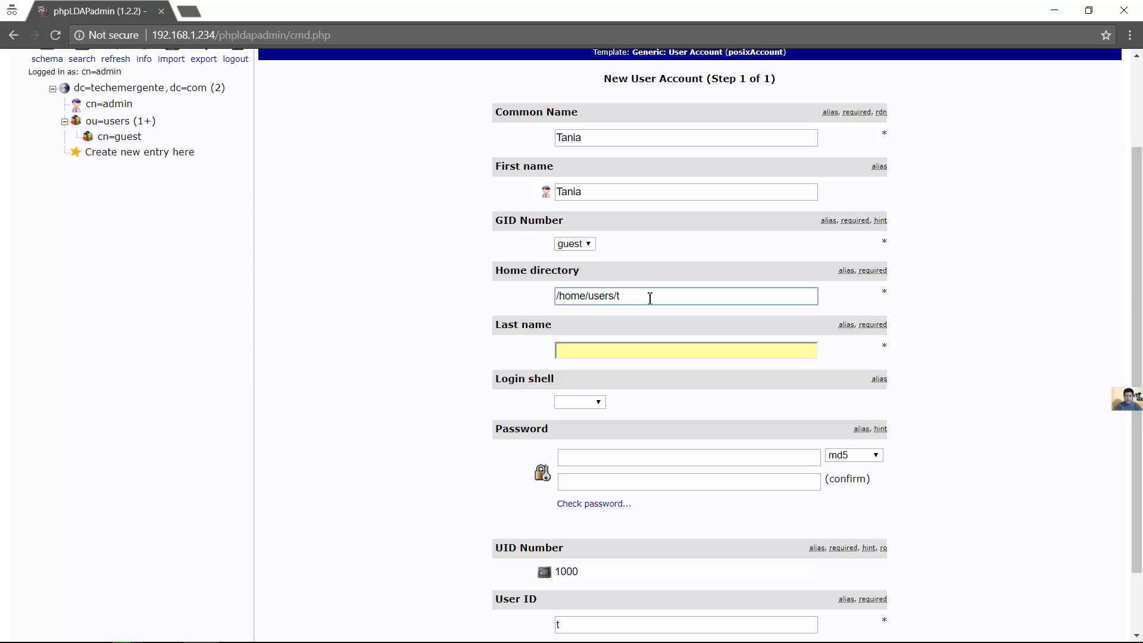
{"action": "left_click", "coordinate": [622, 350]}
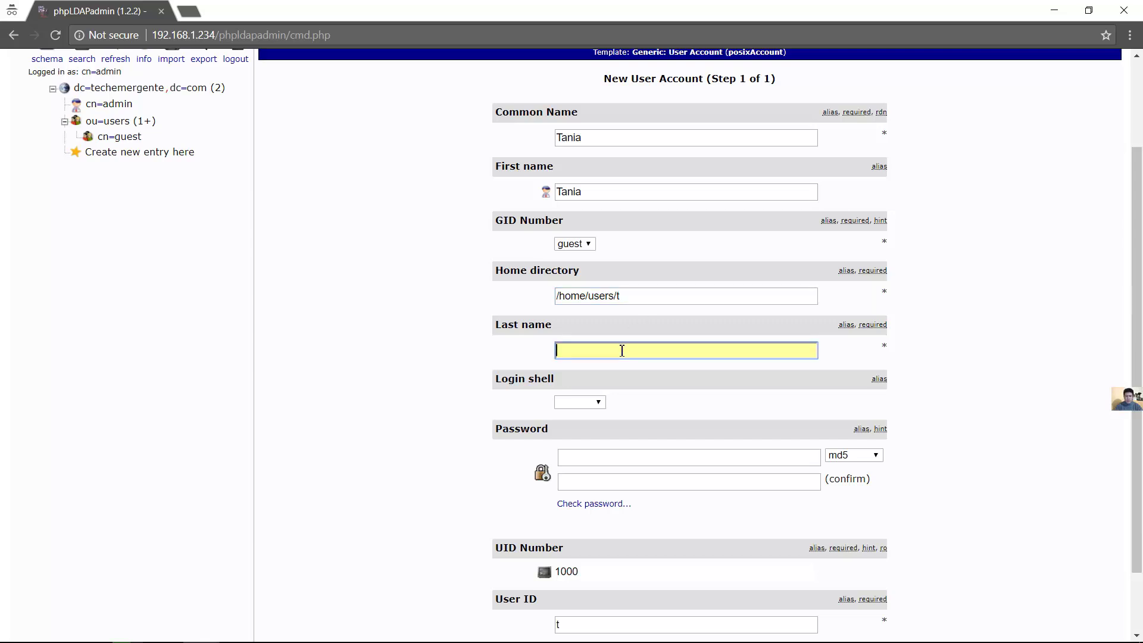
{"action": "double_click", "coordinate": [575, 345]}
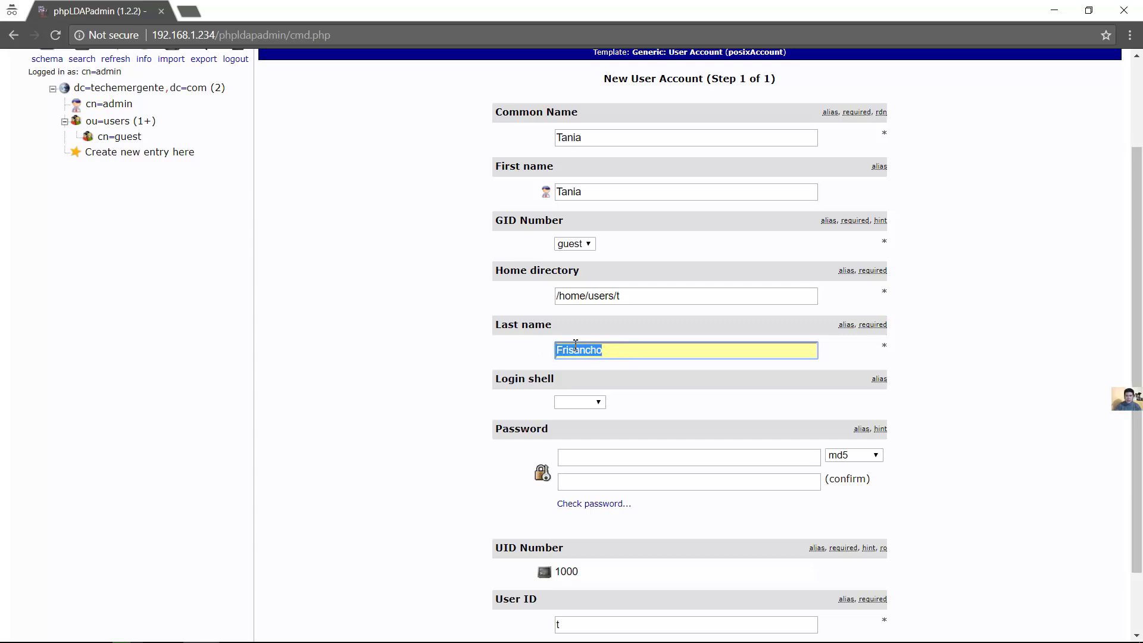
{"action": "left_click", "coordinate": [598, 403]}
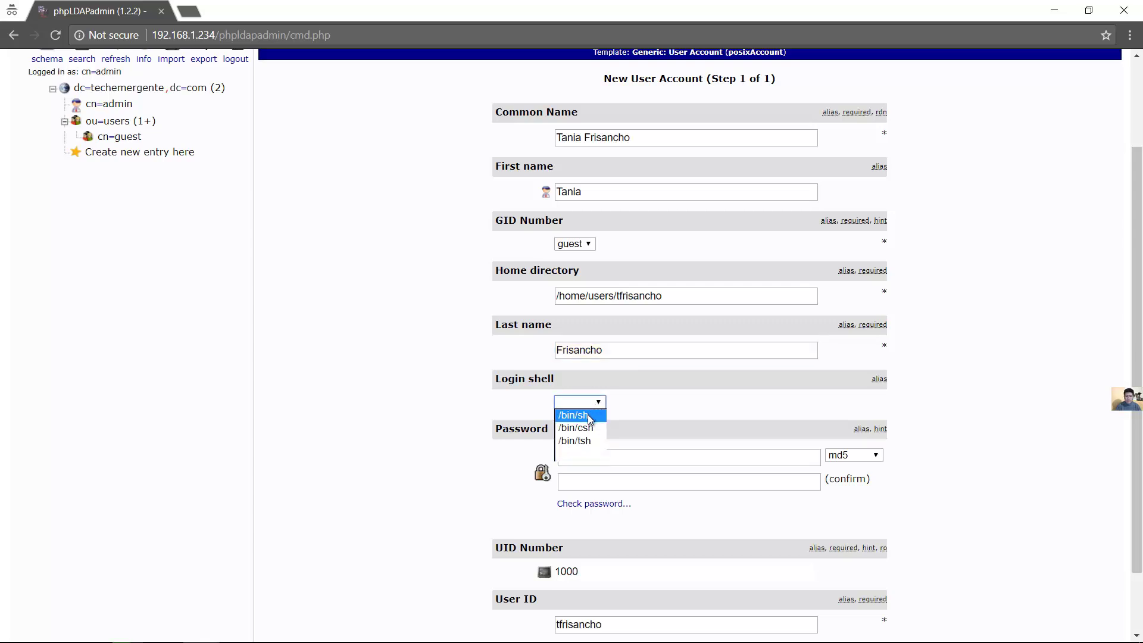
{"action": "left_click", "coordinate": [590, 417]}
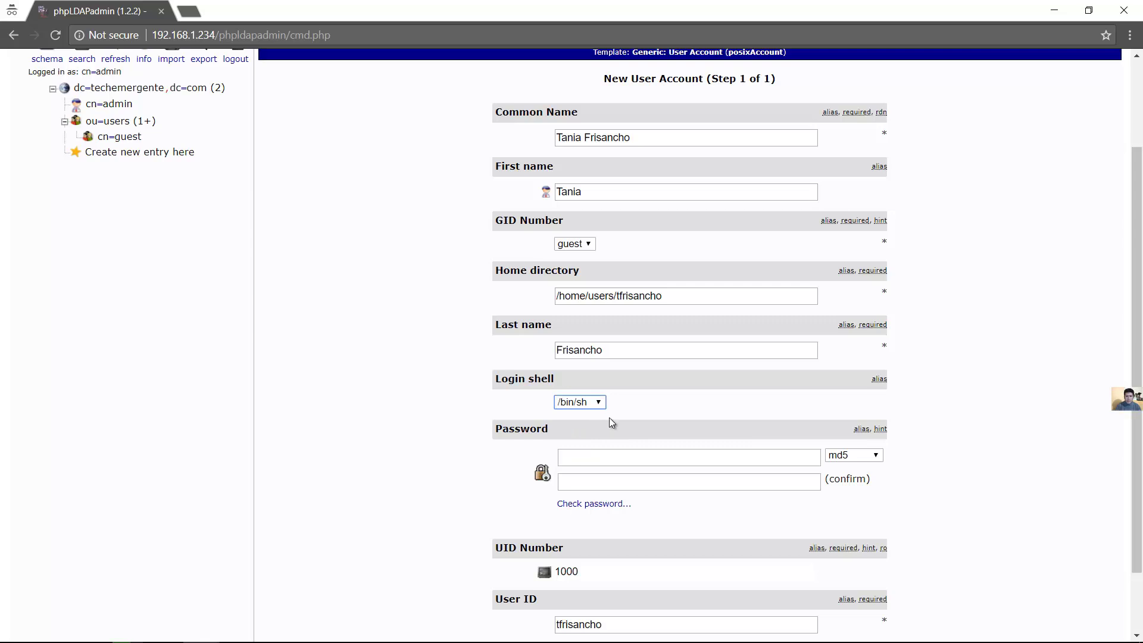
Enter and revise the account password and its confirmation, then select the Common Name value
{"action": "left_click", "coordinate": [656, 456]}
{"action": "type", "text": "1234"}
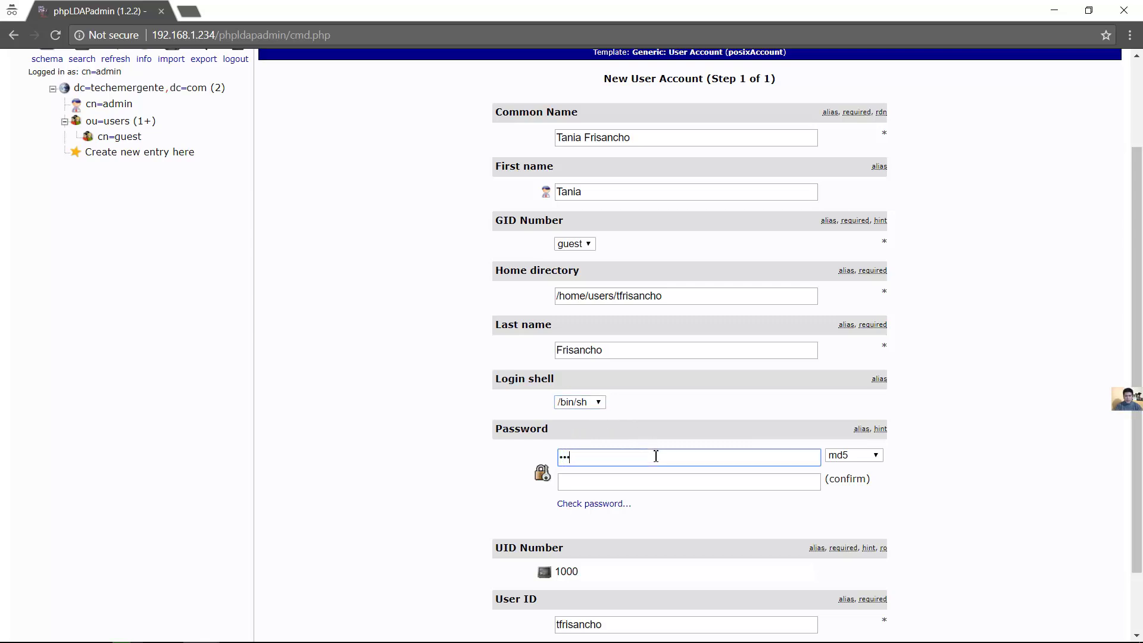
{"action": "key", "text": "Tab"}
{"action": "key", "text": "Tab"}
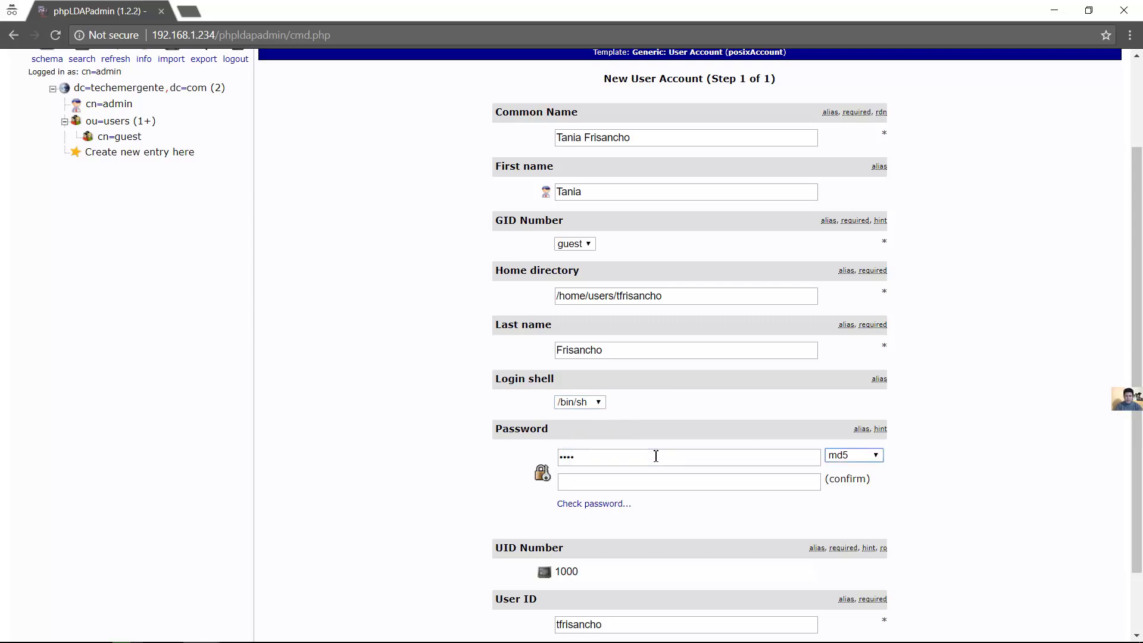
{"action": "type", "text": "1234"}
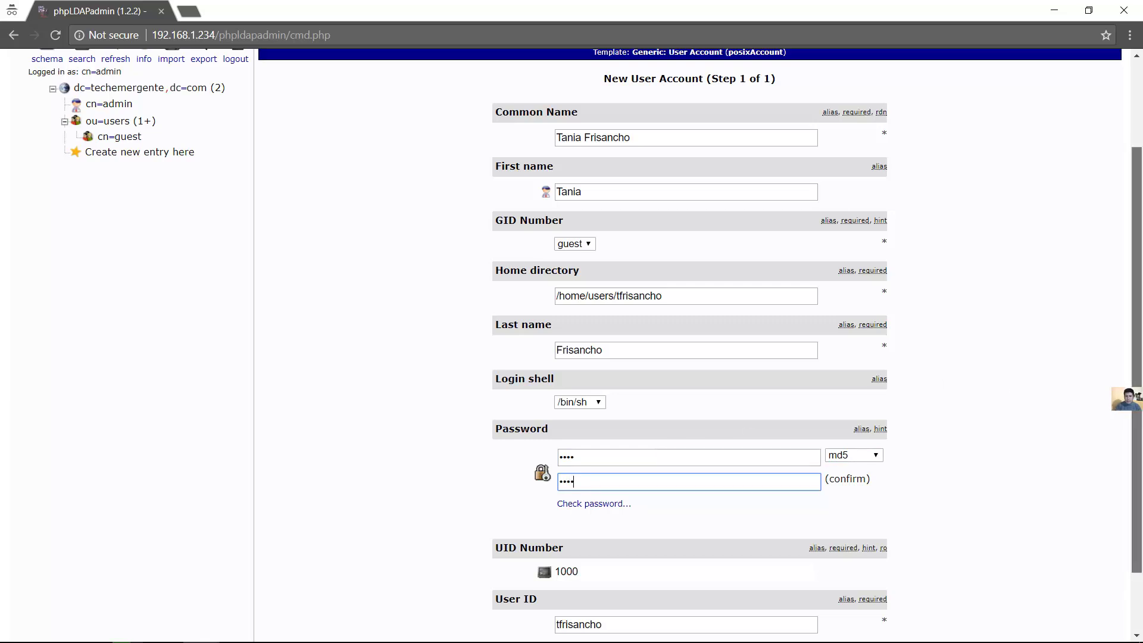
{"action": "double_click", "coordinate": [593, 462]}
{"action": "key", "text": "BackSpace"}
{"action": "type", "text": "123456789"}
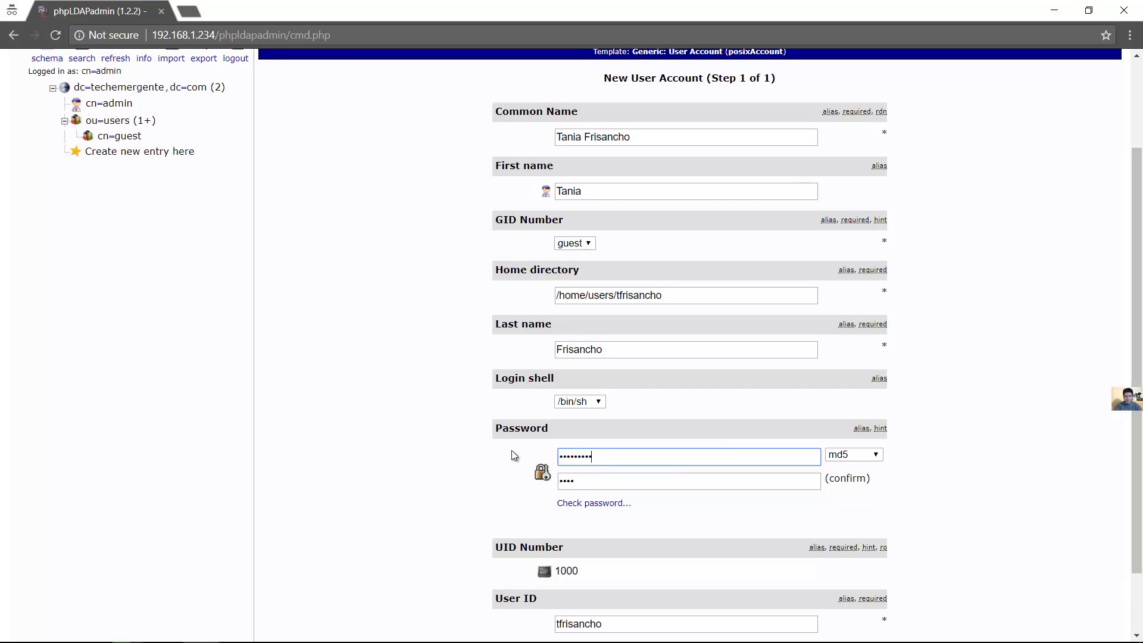
{"action": "type", "text": "0"}
{"action": "key", "text": "Tab"}
{"action": "key", "text": "Tab"}
{"action": "key", "text": "BackSpace"}
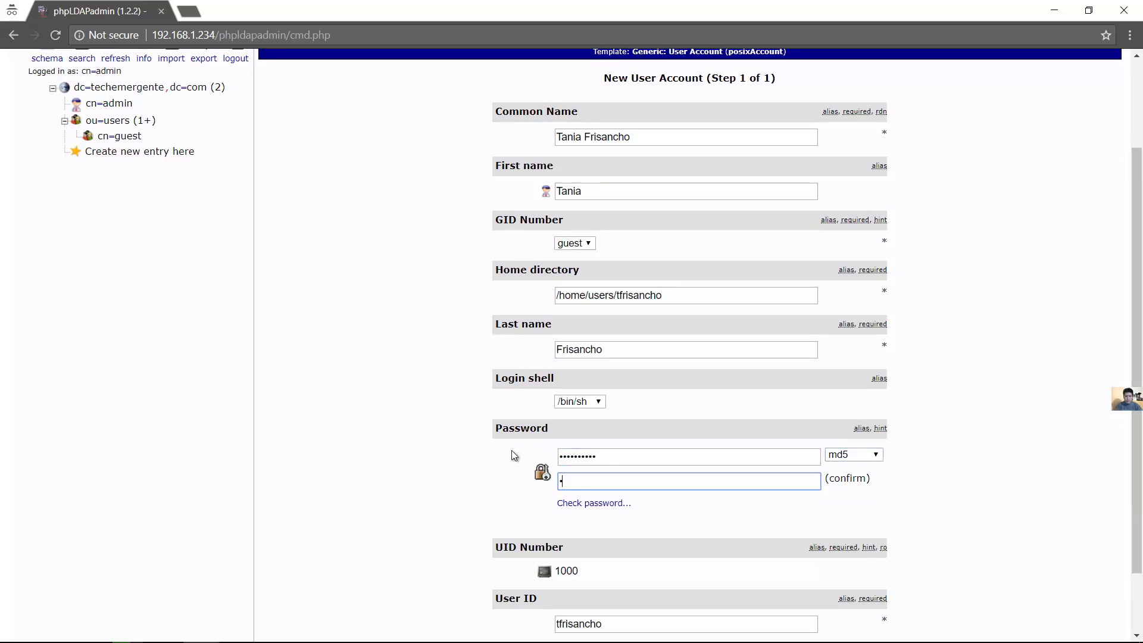
{"action": "type", "text": "1234567890"}
{"action": "scroll", "coordinate": [1125, 482], "scroll_direction": "down", "scroll_amount": 2}
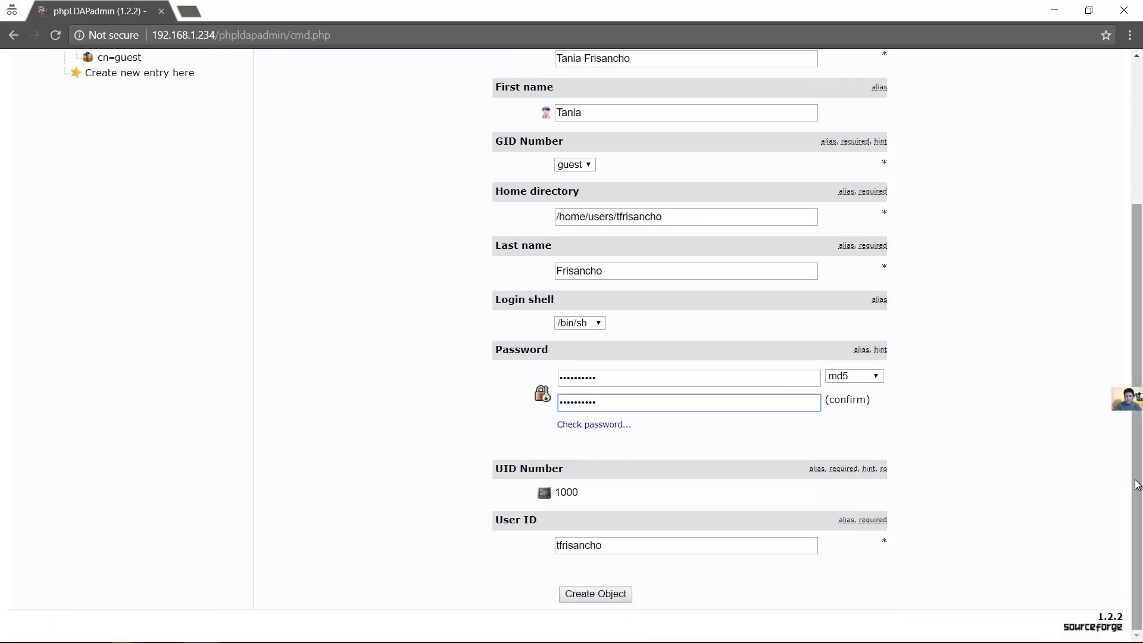
{"action": "scroll", "coordinate": [1137, 485], "scroll_direction": "up", "scroll_amount": 2}
{"action": "triple_click", "coordinate": [637, 200]}
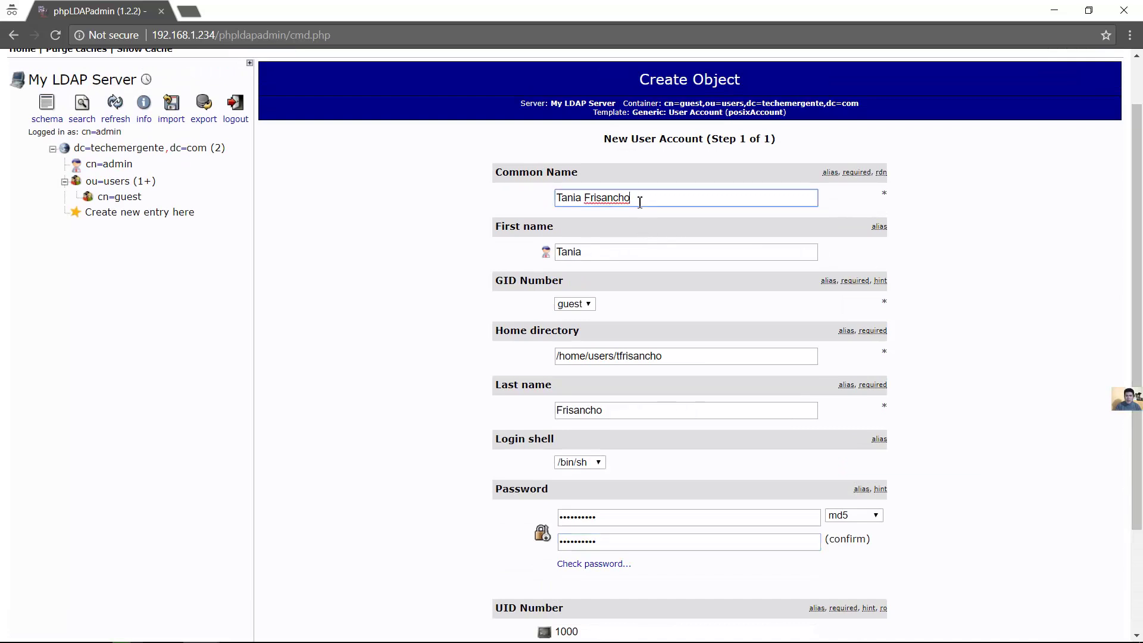
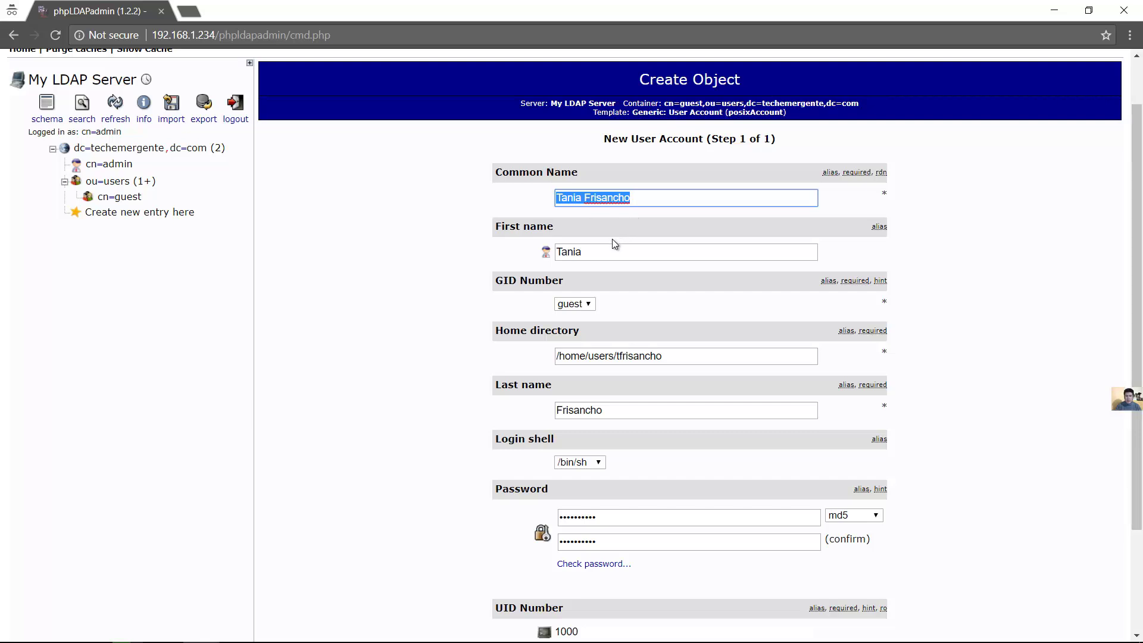
Review the first name, last name and home directory path of the new user
{"action": "key", "text": "Tab"}
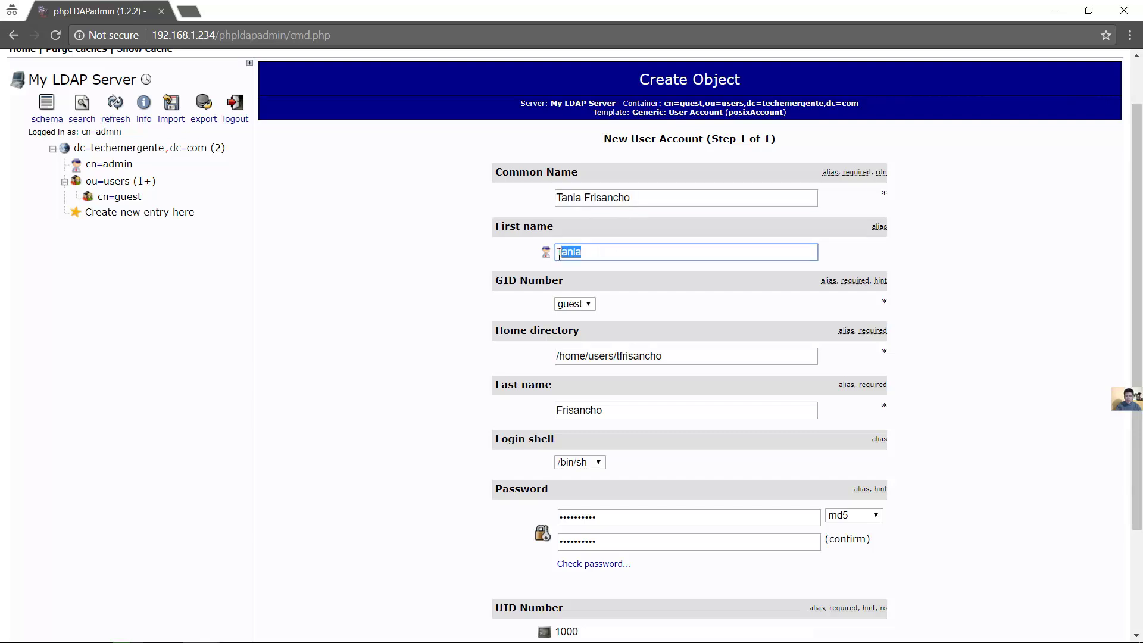
{"action": "key", "text": "Tab"}
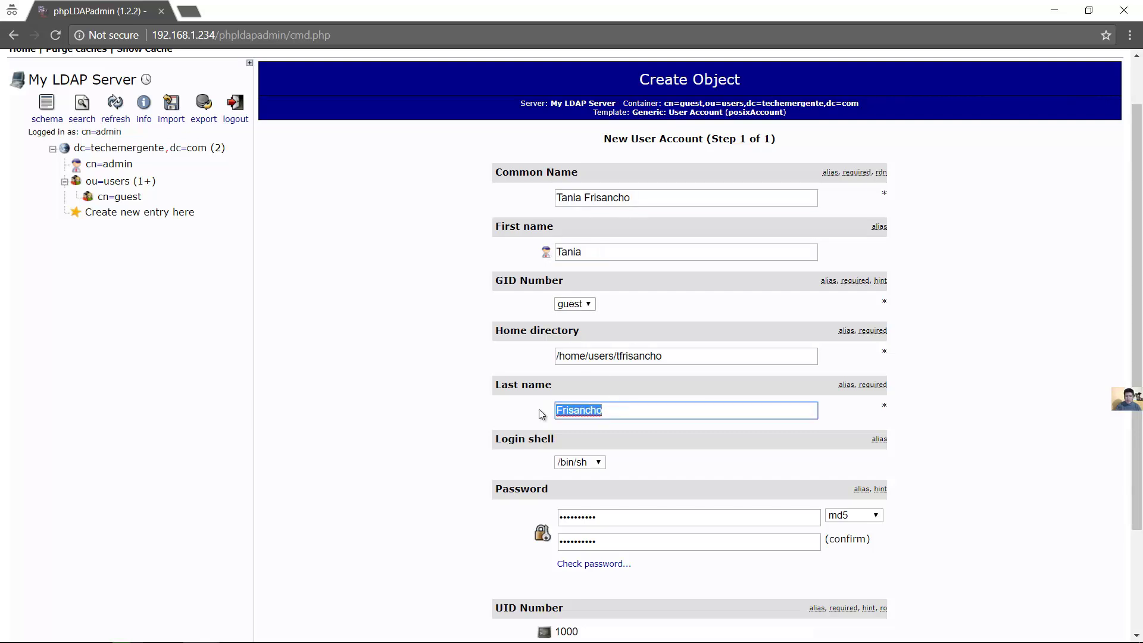
{"action": "left_click_drag", "start_coordinate": [600, 247], "coordinate": [544, 255]}
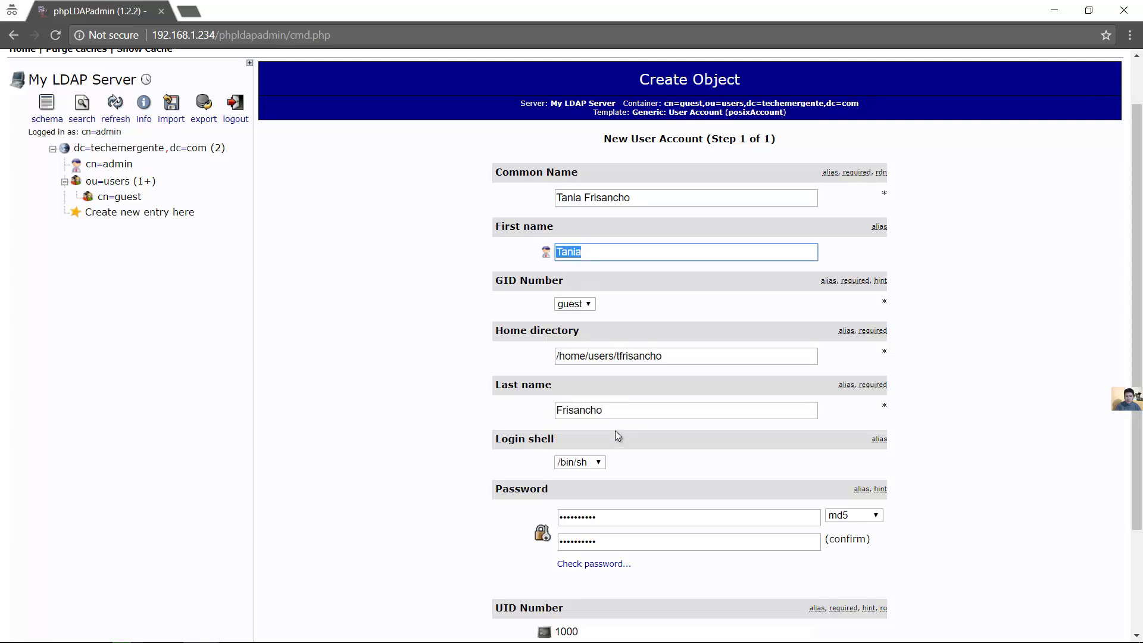
{"action": "left_click_drag", "start_coordinate": [610, 413], "coordinate": [536, 402]}
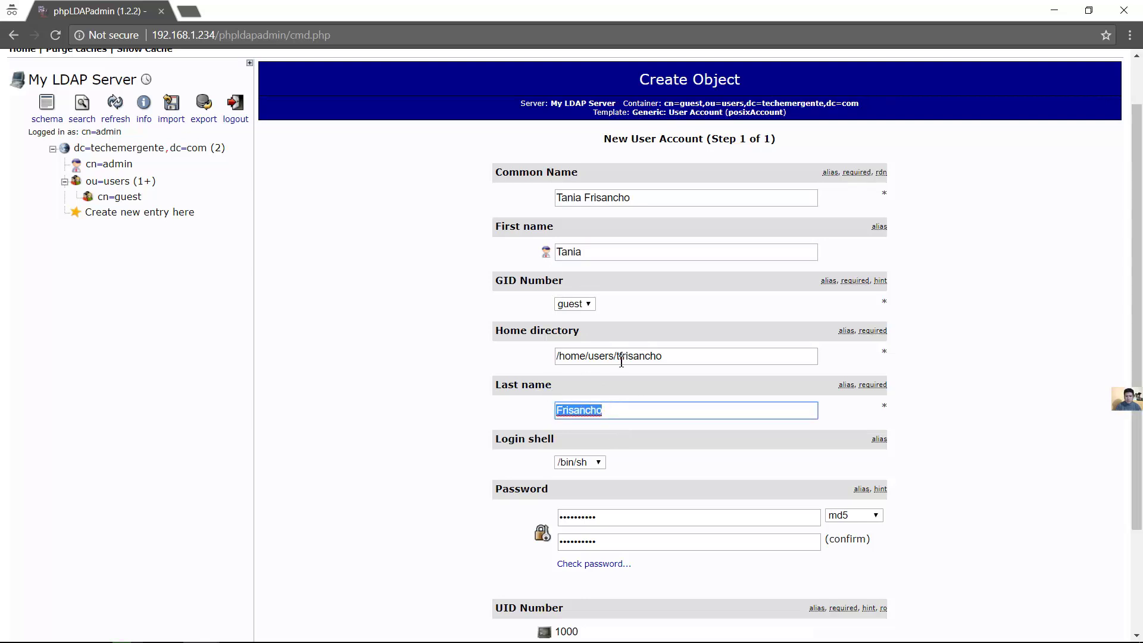
{"action": "left_click", "coordinate": [674, 355]}
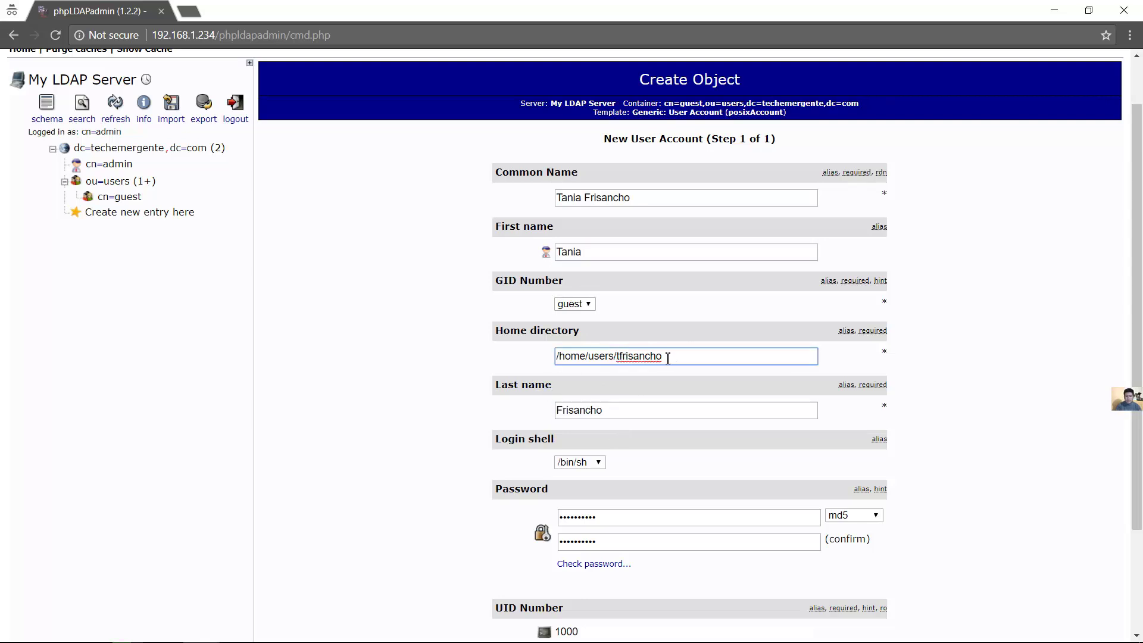
{"action": "left_click_drag", "start_coordinate": [661, 356], "coordinate": [618, 359]}
{"action": "left_click", "coordinate": [672, 356]}
{"action": "mouse_move", "coordinate": [615, 357]}
{"action": "left_mouse_down"}
{"action": "mouse_move", "coordinate": [645, 357]}
{"action": "mouse_move", "coordinate": [621, 358]}
{"action": "left_mouse_up"}
{"action": "left_click", "coordinate": [670, 355]}
{"action": "left_click_drag", "start_coordinate": [616, 358], "coordinate": [621, 357]}
{"action": "left_click_drag", "start_coordinate": [618, 357], "coordinate": [677, 357]}
{"action": "left_click", "coordinate": [685, 357]}
Check the User ID value and submit the form with Create Object
{"action": "scroll", "coordinate": [860, 397], "scroll_direction": "down", "scroll_amount": 2}
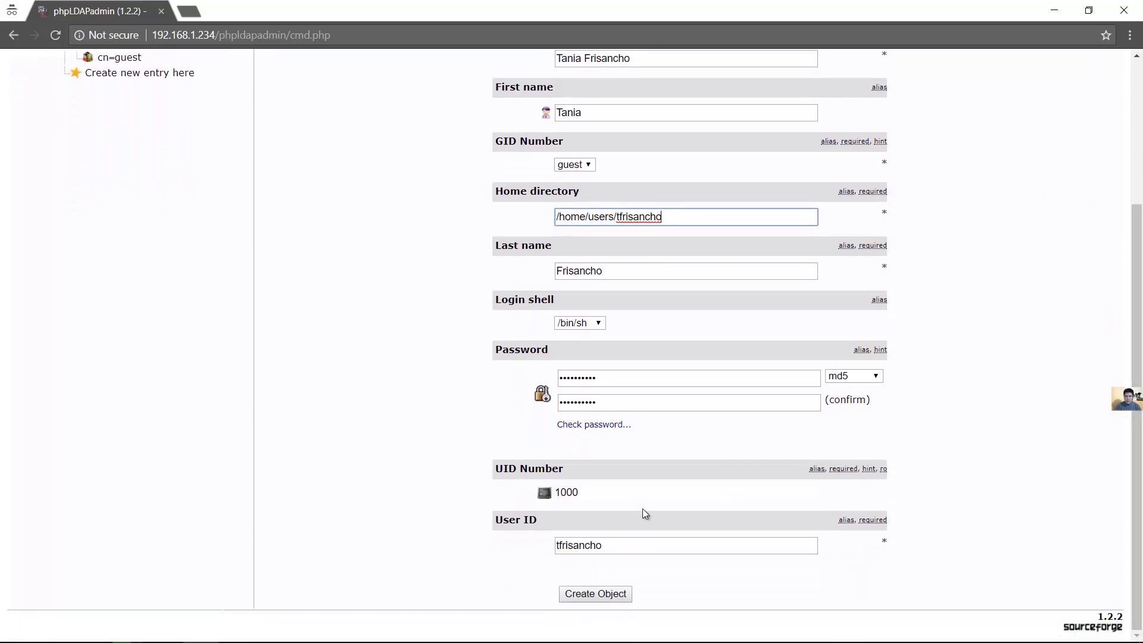
{"action": "left_click", "coordinate": [613, 548]}
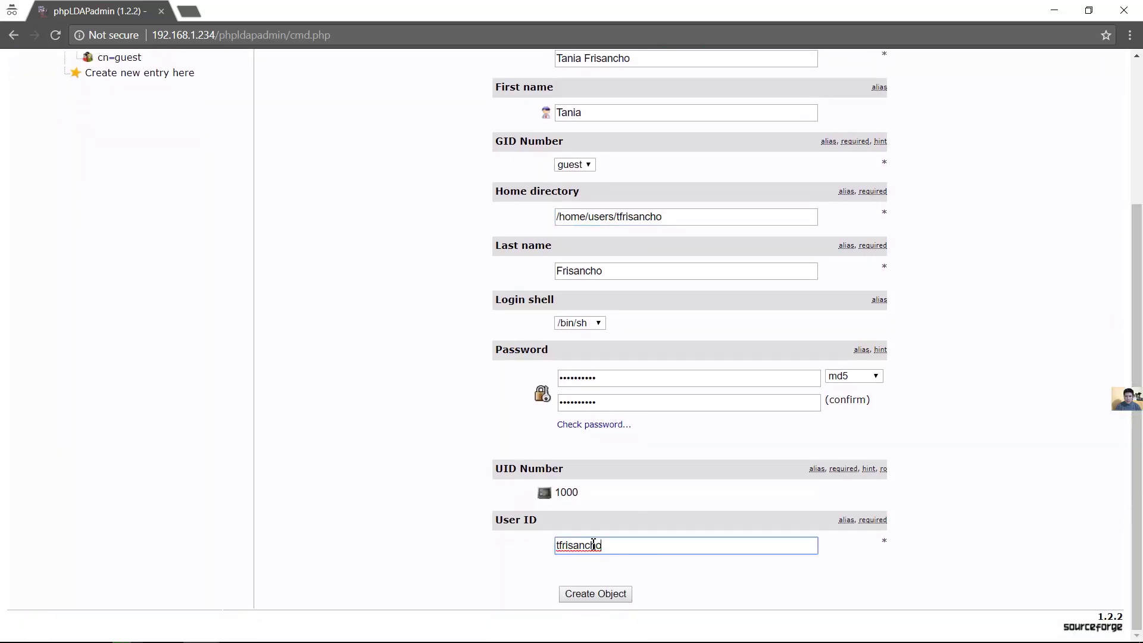
{"action": "left_click_drag", "start_coordinate": [613, 548], "coordinate": [540, 535]}
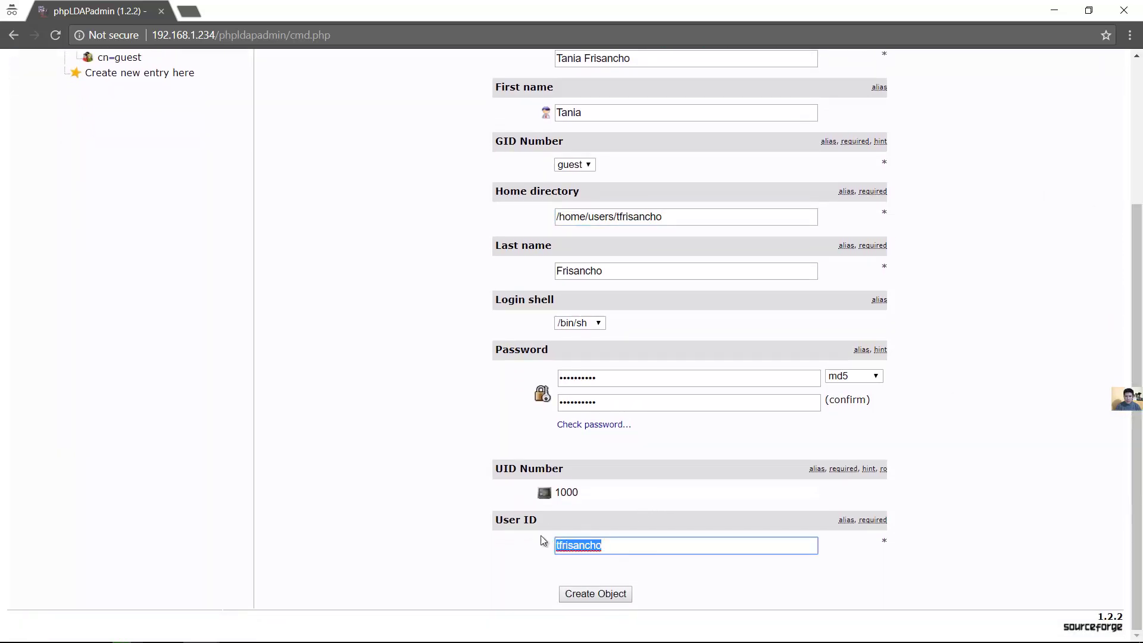
{"action": "left_click", "coordinate": [663, 546]}
{"action": "left_click_drag", "start_coordinate": [609, 548], "coordinate": [543, 547]}
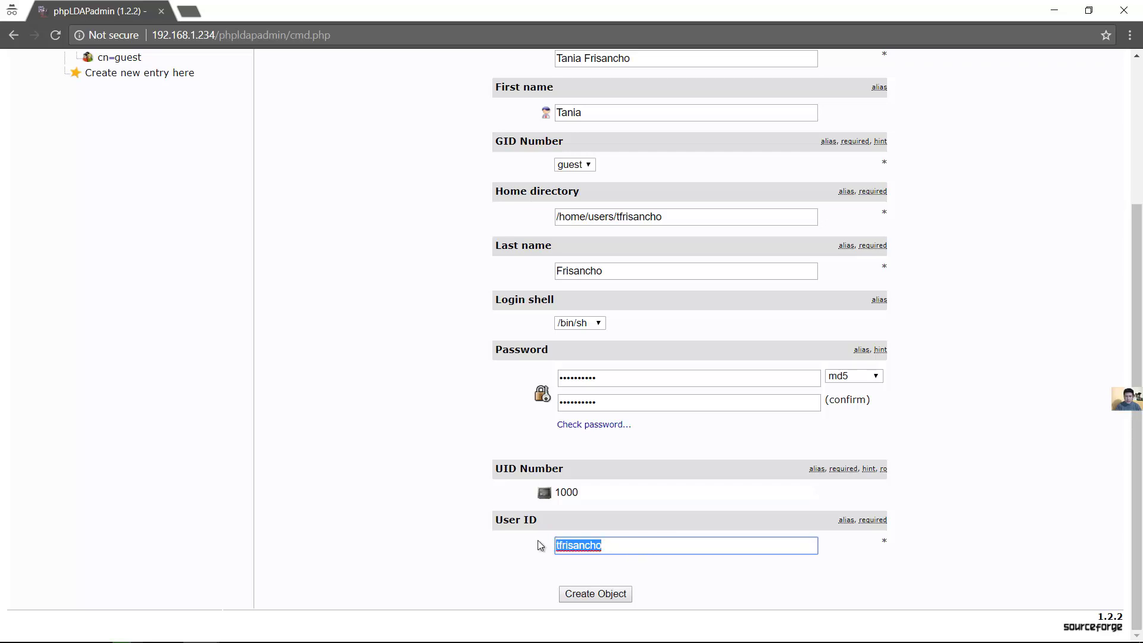
{"action": "left_click", "coordinate": [616, 548]}
{"action": "left_click_drag", "start_coordinate": [607, 546], "coordinate": [533, 546]}
{"action": "left_click", "coordinate": [607, 549]}
{"action": "left_click", "coordinate": [612, 595]}
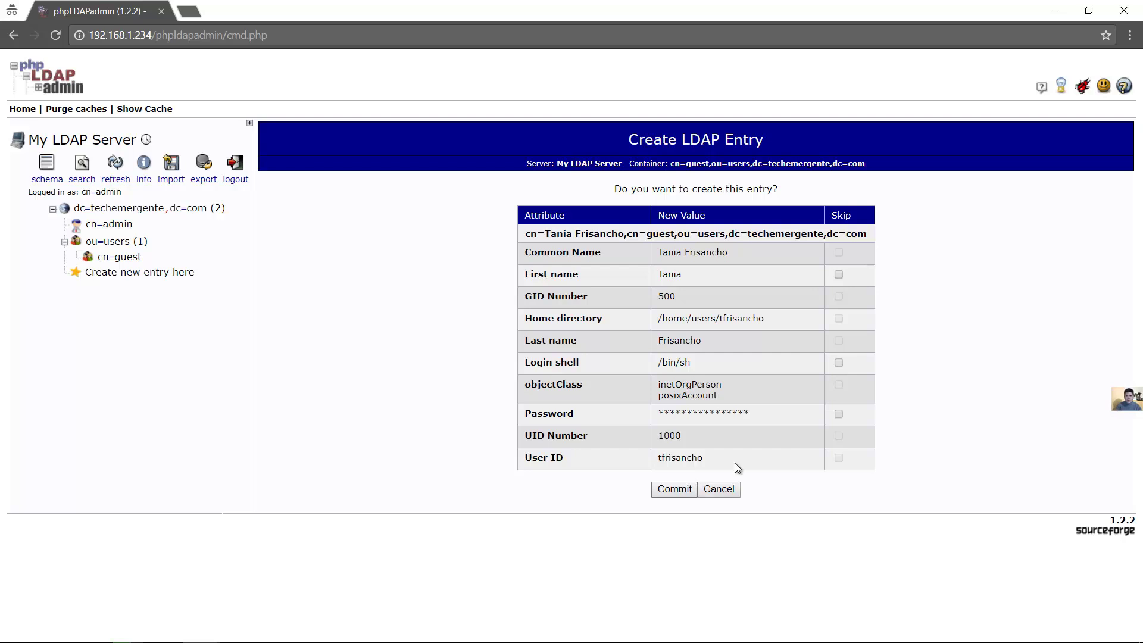
Commit the new posixAccount user entry under cn=guest and check the success message
{"action": "left_click", "coordinate": [671, 489]}
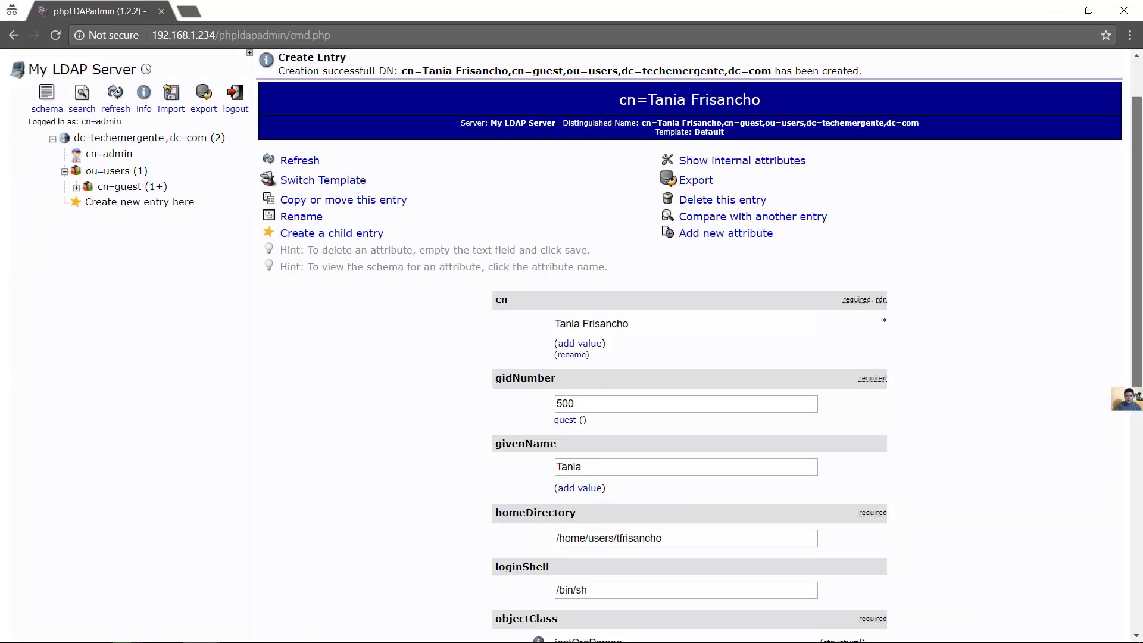
{"action": "scroll", "coordinate": [1108, 367], "scroll_direction": "down", "scroll_amount": 7}
{"action": "scroll", "coordinate": [1097, 393], "scroll_direction": "up", "scroll_amount": 7}
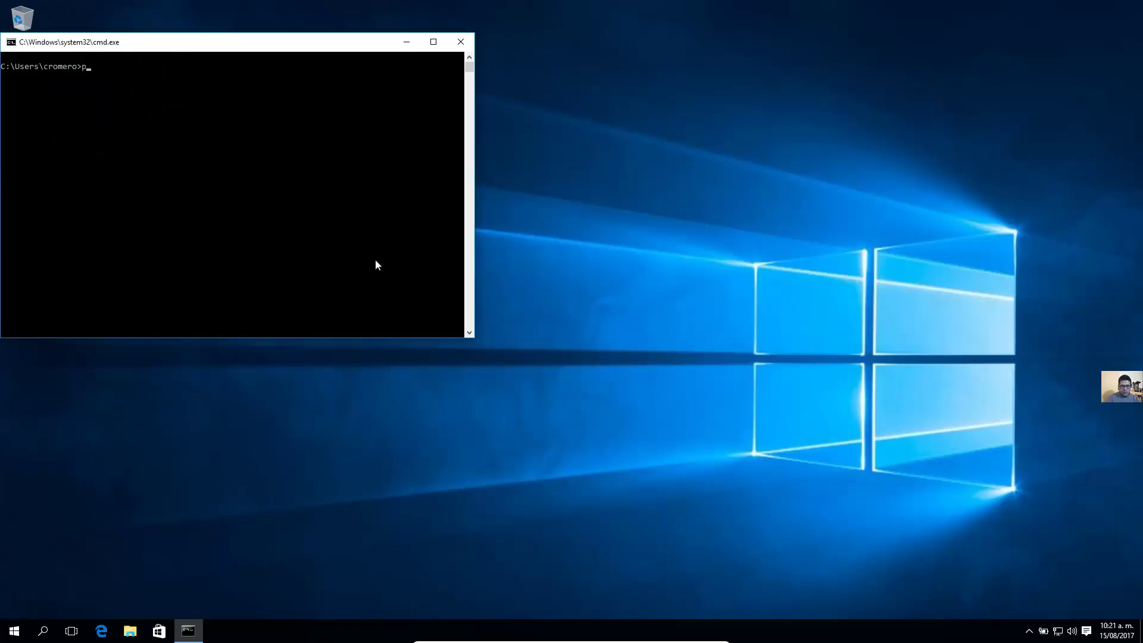
Ping 192.168.1.234 until all replies arrive, then minimize Command Prompt
{"action": "type", "text": "ing 192.168.1.234"}
{"action": "key", "text": "Return"}
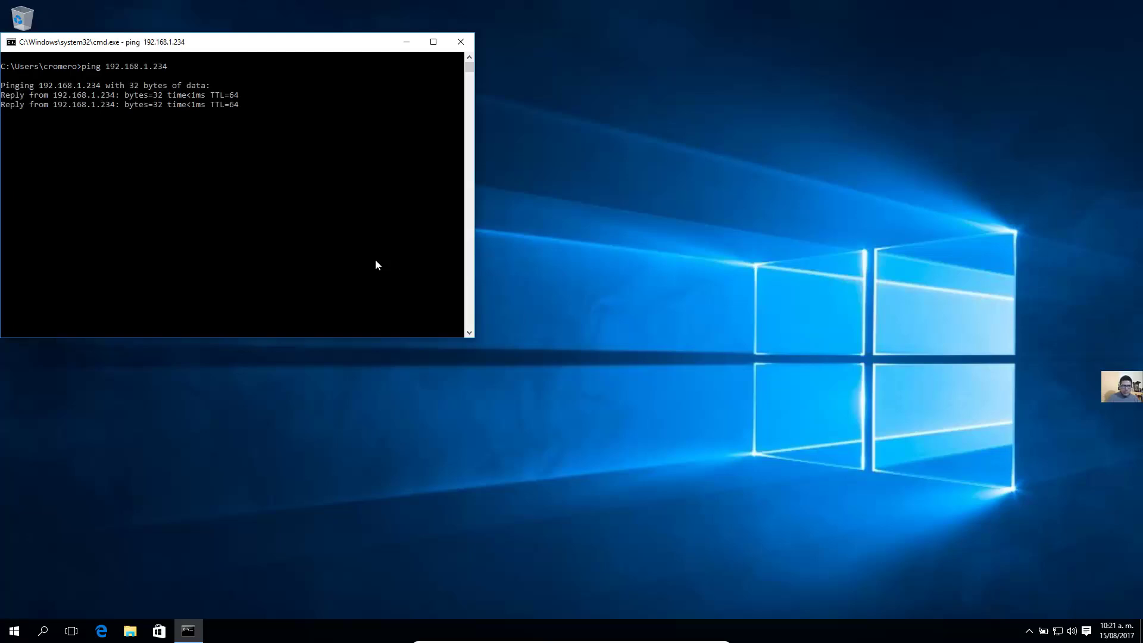
{"action": "left_click", "coordinate": [406, 42]}
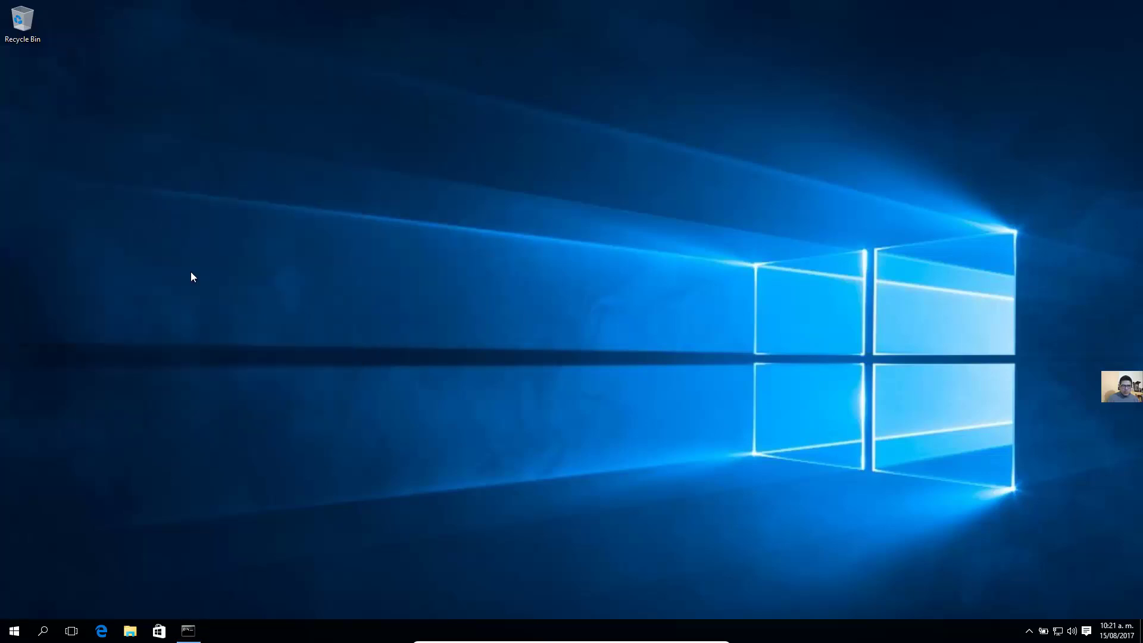
Run pGinaSetup-3.1.8.0 from Downloads, allowing UAC and accepting the license
{"action": "left_click", "coordinate": [130, 630]}
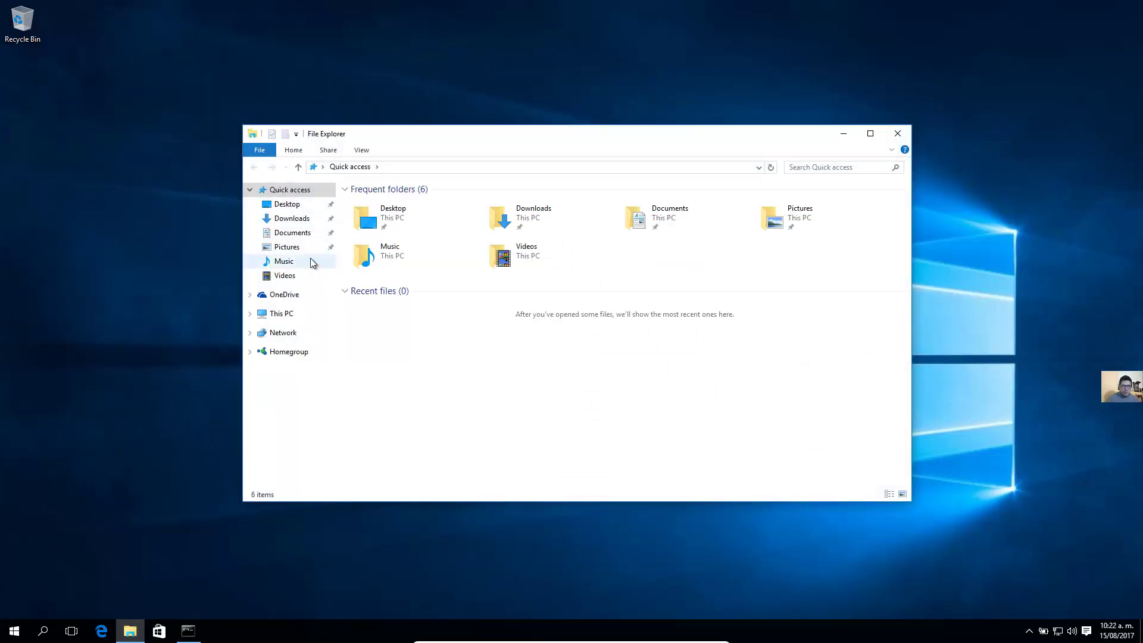
{"action": "left_click", "coordinate": [297, 219]}
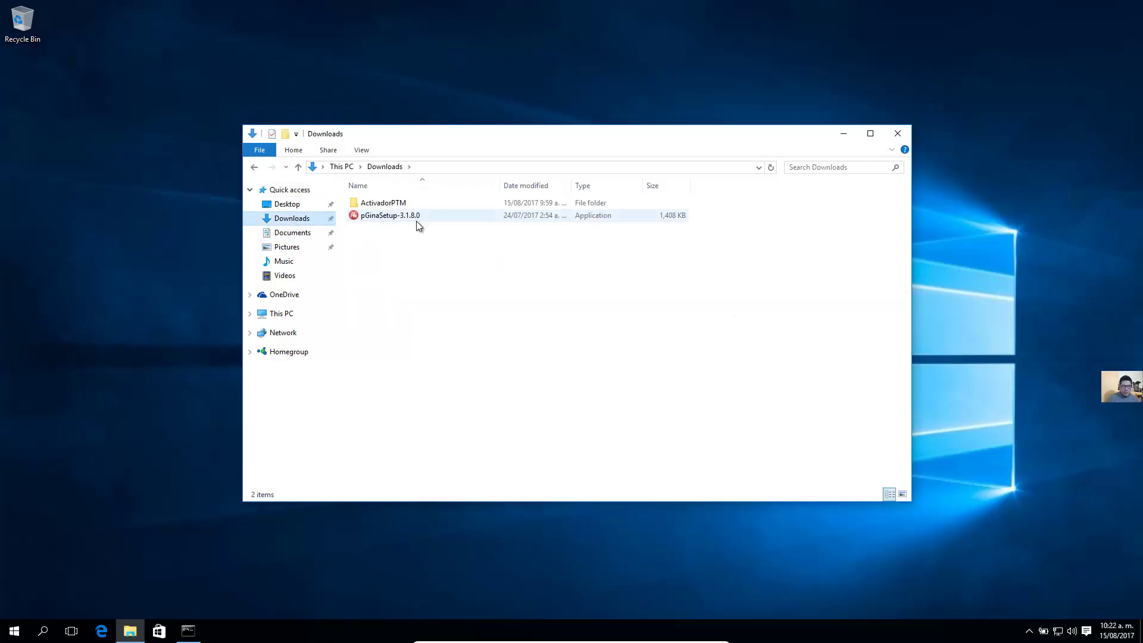
{"action": "double_click", "coordinate": [395, 215]}
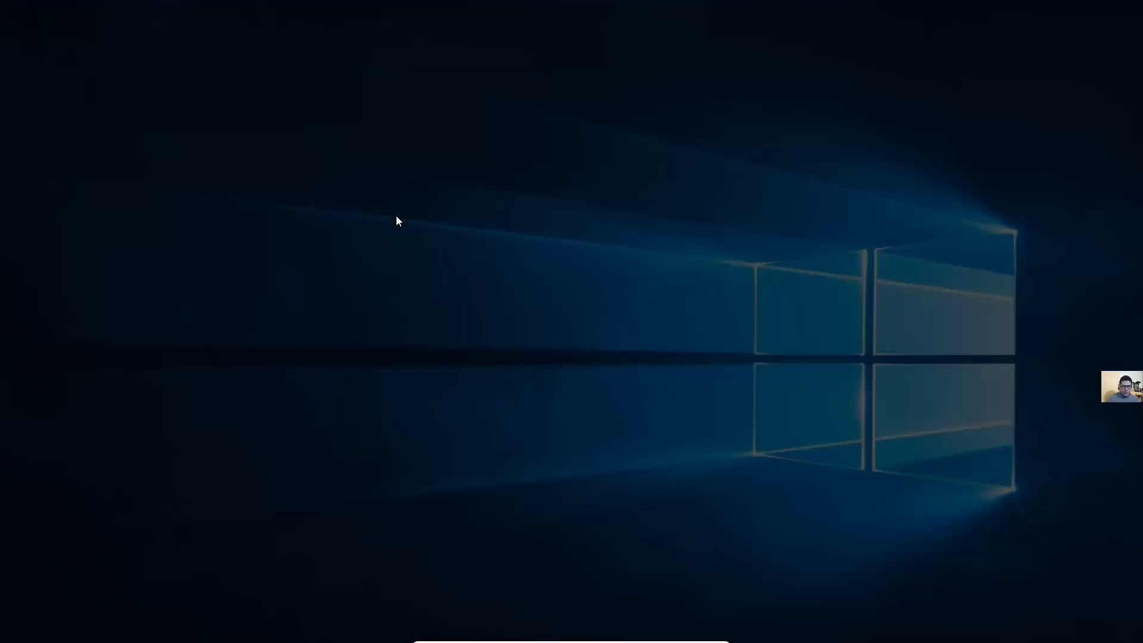
{"action": "left_click", "coordinate": [623, 337]}
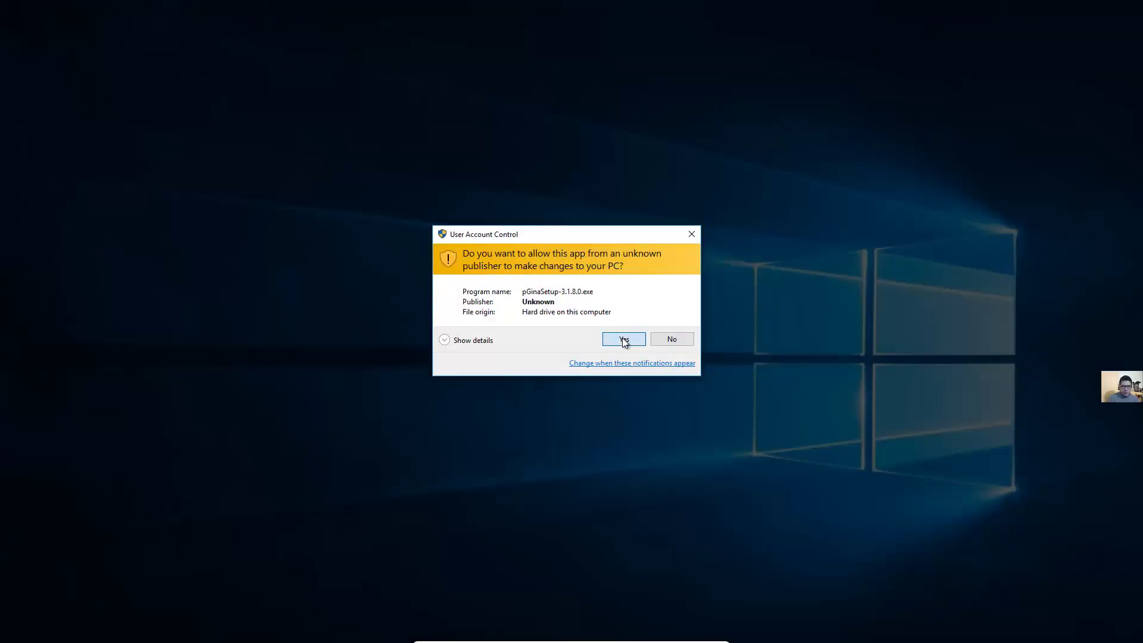
{"action": "left_click", "coordinate": [647, 411]}
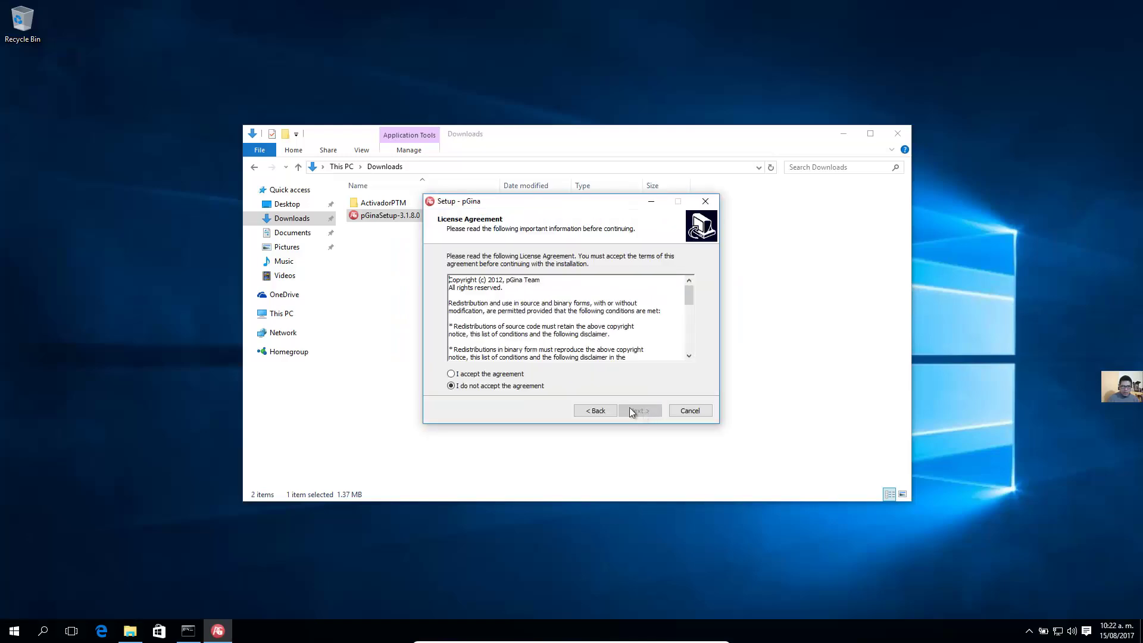
{"action": "left_click", "coordinate": [638, 410]}
{"action": "left_click", "coordinate": [642, 410]}
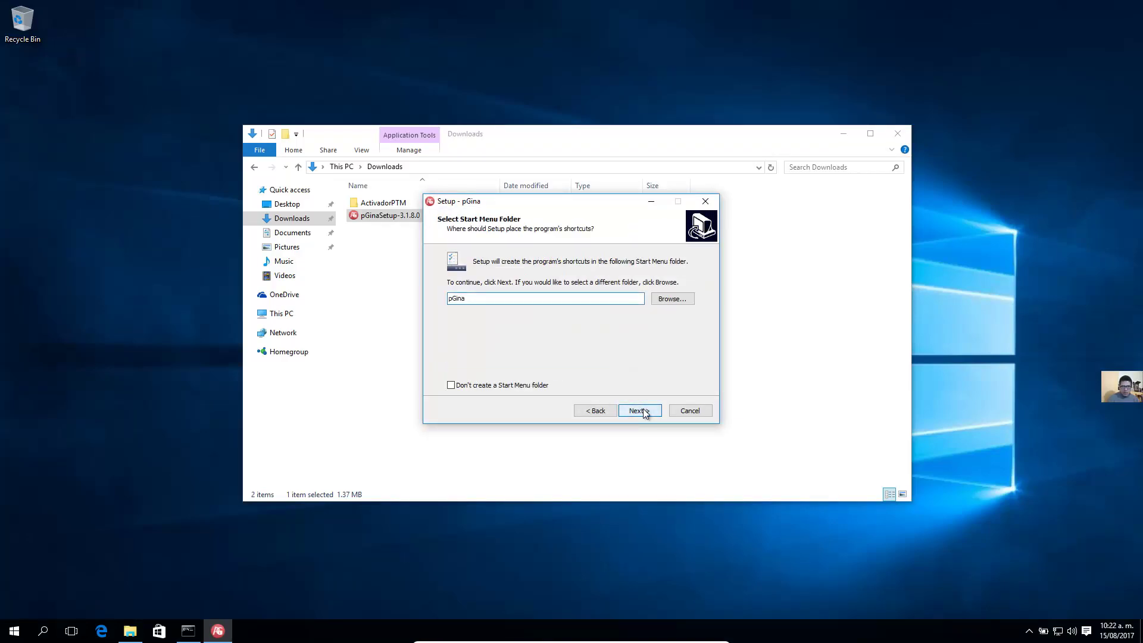
Install with a desktop icon and the Visual C++ prerequisites, finish, and close Downloads
{"action": "left_click", "coordinate": [644, 412]}
{"action": "left_click", "coordinate": [510, 294]}
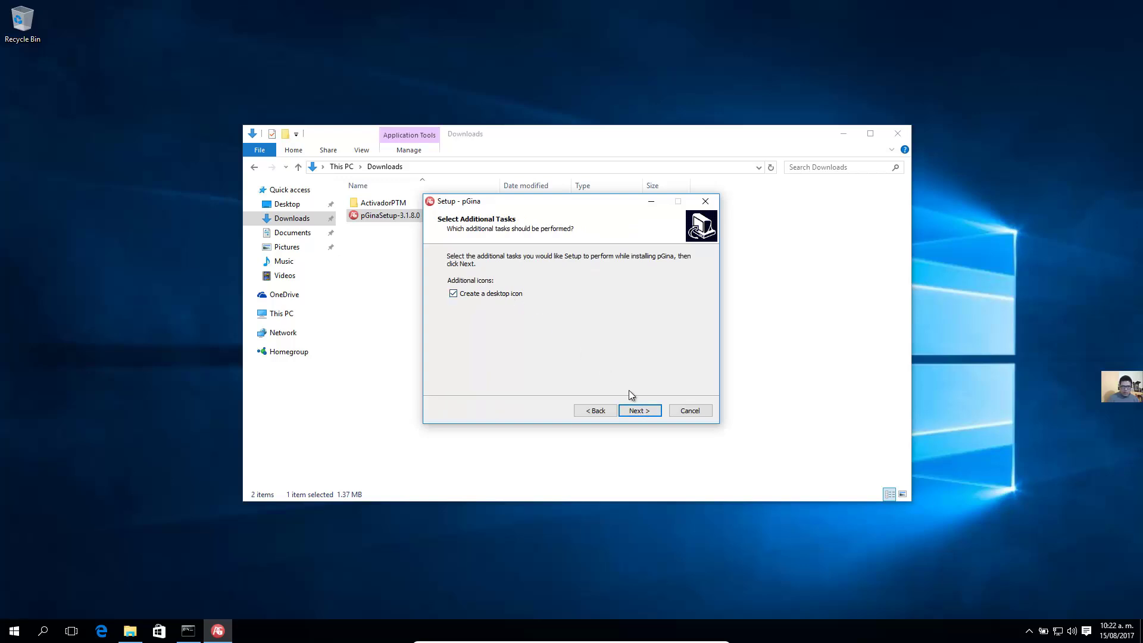
{"action": "left_click", "coordinate": [644, 411]}
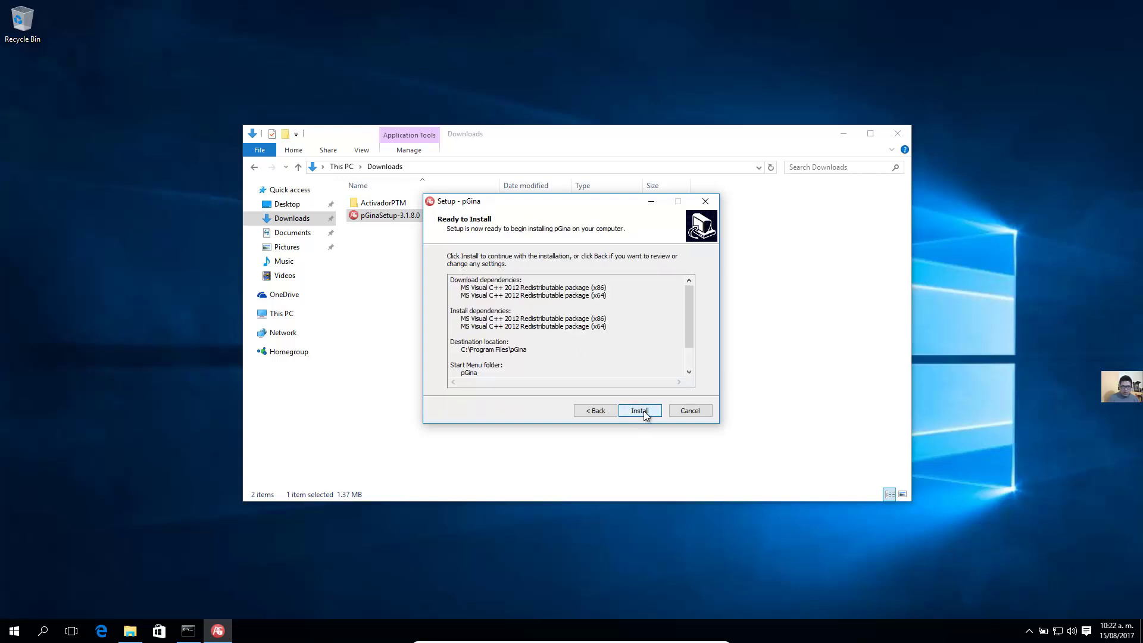
{"action": "left_click", "coordinate": [644, 410]}
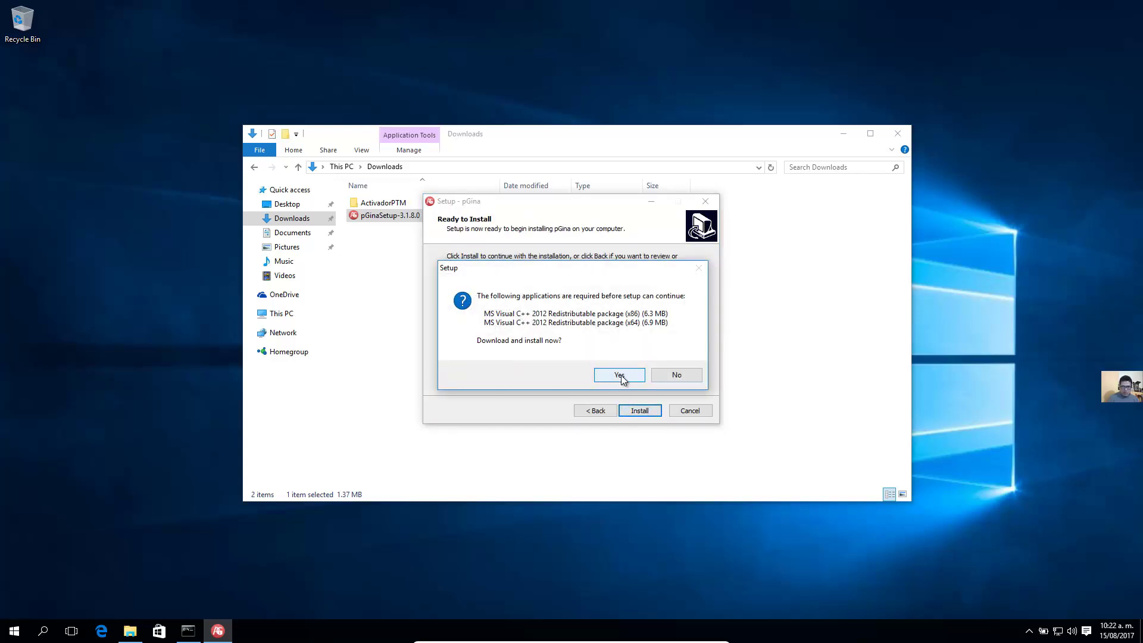
{"action": "left_click", "coordinate": [619, 375]}
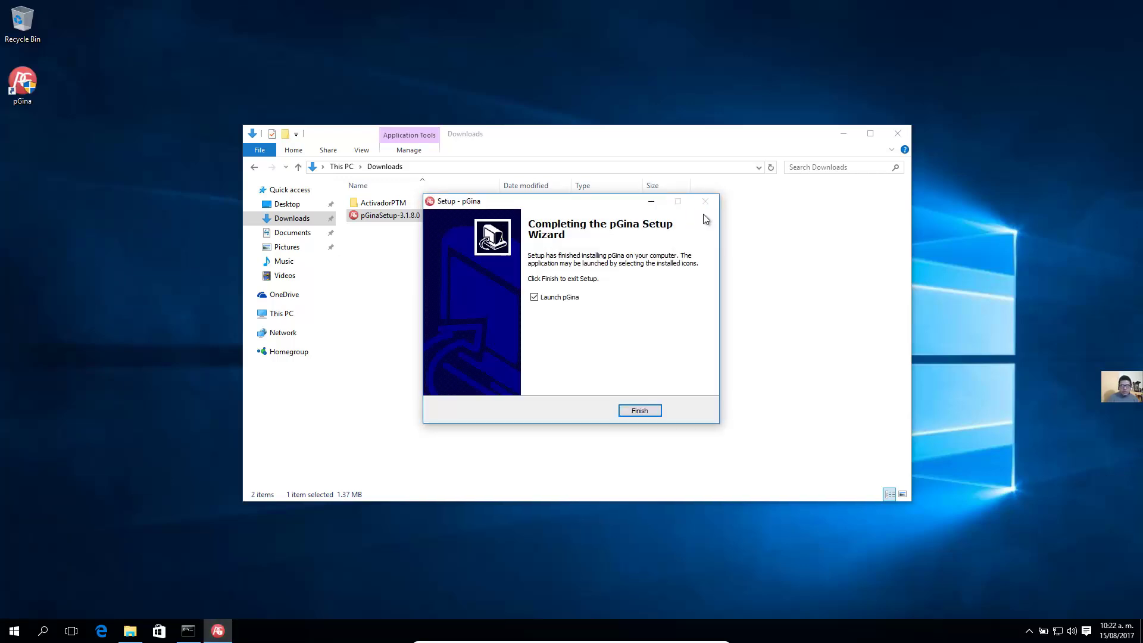
{"action": "left_click", "coordinate": [640, 411]}
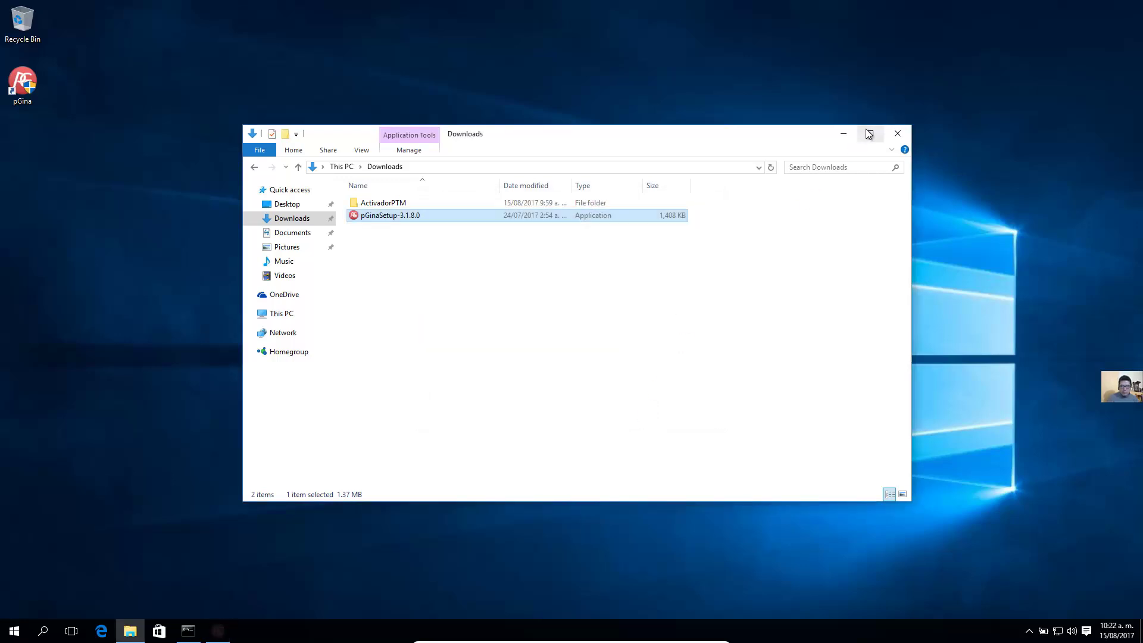
{"action": "left_click", "coordinate": [892, 135]}
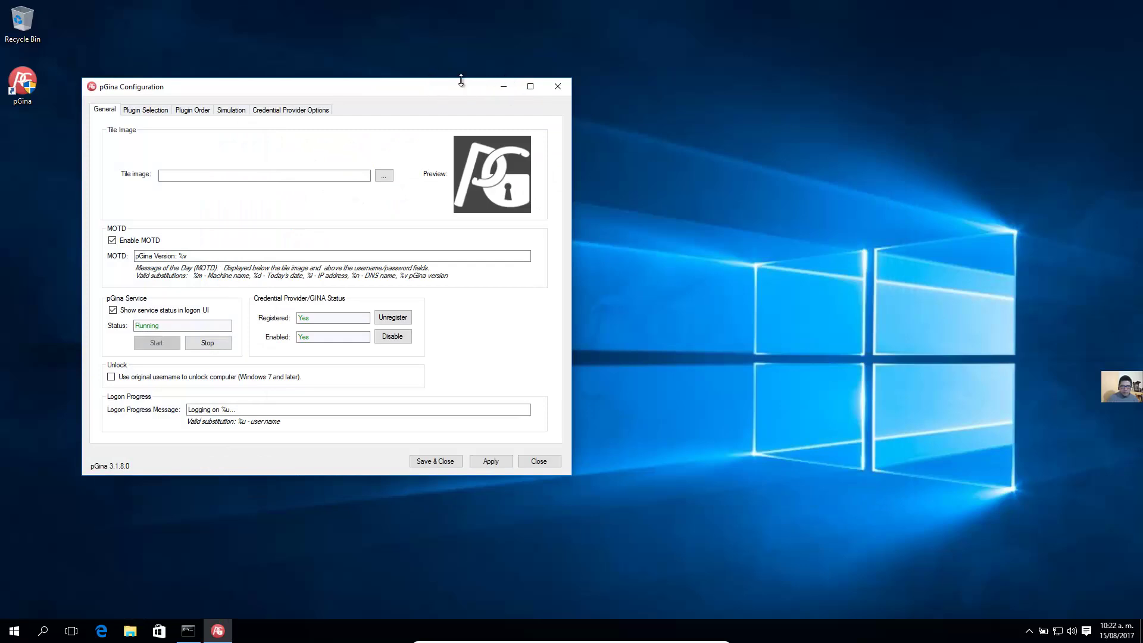
Tick Authentication, Gateway and Authorization for the LDAP plugin on Plugin Selection
{"action": "left_click_drag", "start_coordinate": [440, 89], "coordinate": [500, 88]}
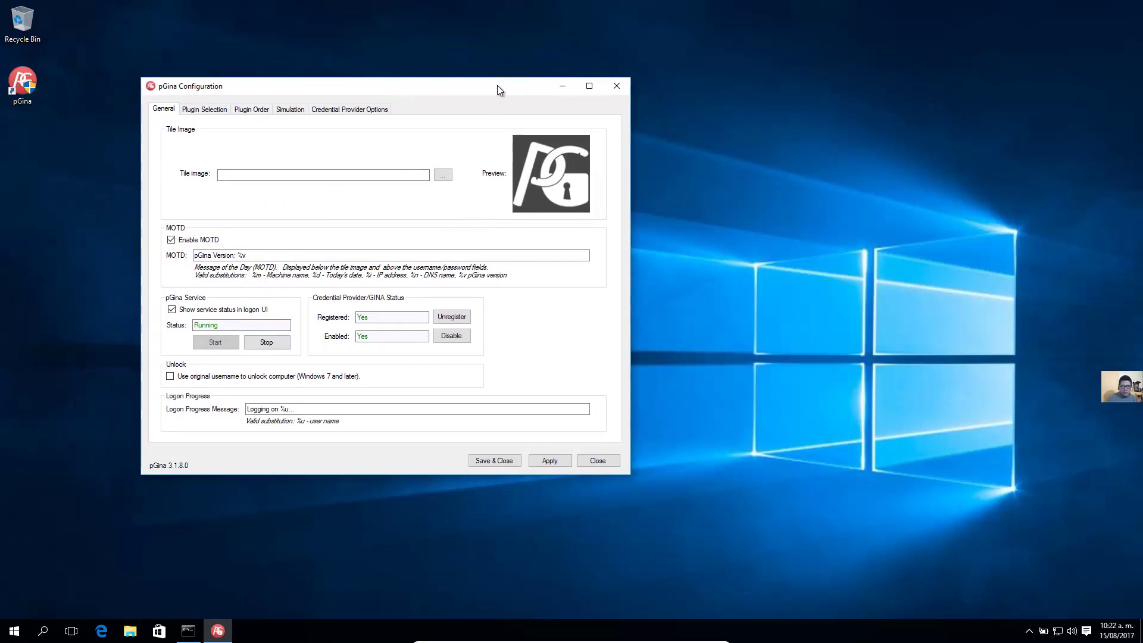
{"action": "left_click", "coordinate": [207, 109]}
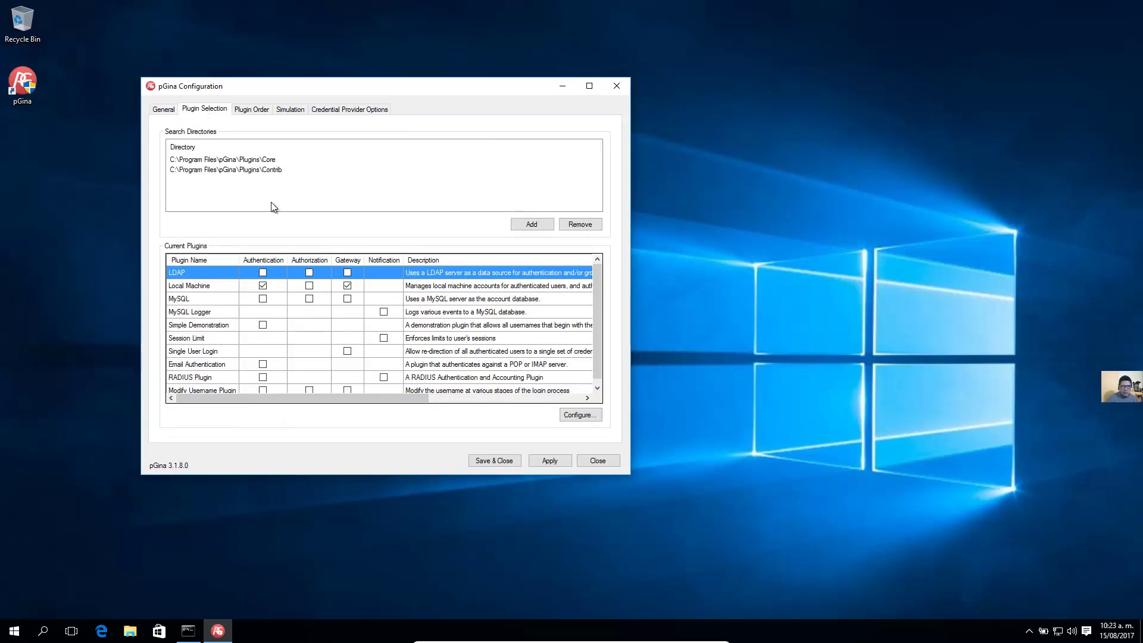
{"action": "left_click", "coordinate": [263, 273]}
{"action": "left_click", "coordinate": [347, 272]}
{"action": "left_click", "coordinate": [308, 273]}
Open the LDAP plugin settings and set LDAP Host to 192.168.1.234, keeping port 389
{"action": "left_click", "coordinate": [580, 415]}
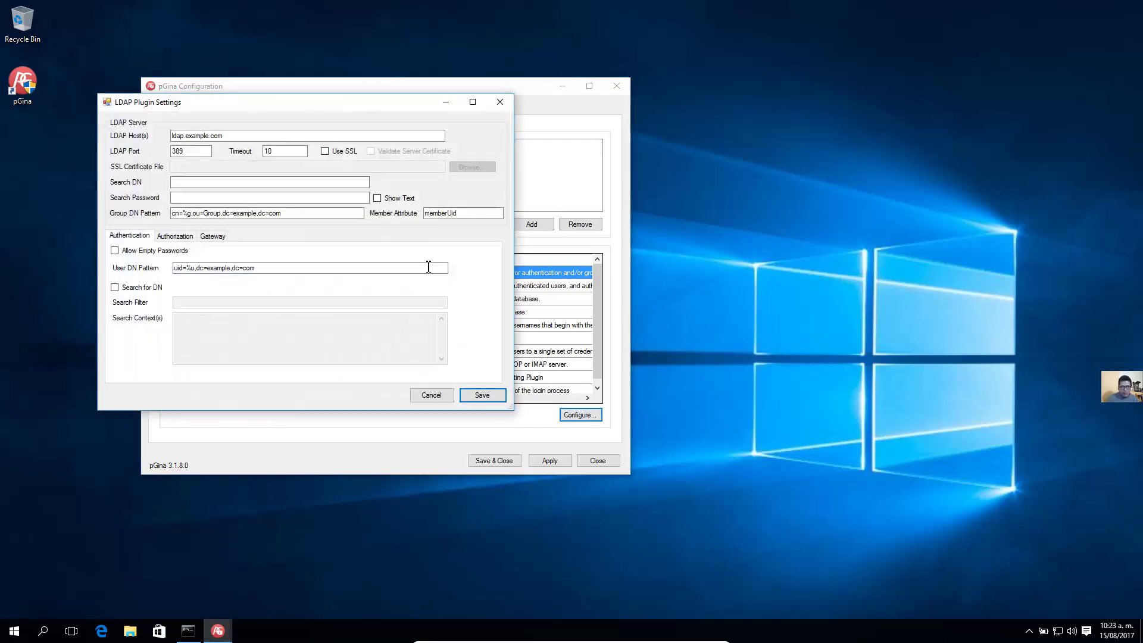
{"action": "left_click_drag", "start_coordinate": [241, 134], "coordinate": [144, 131]}
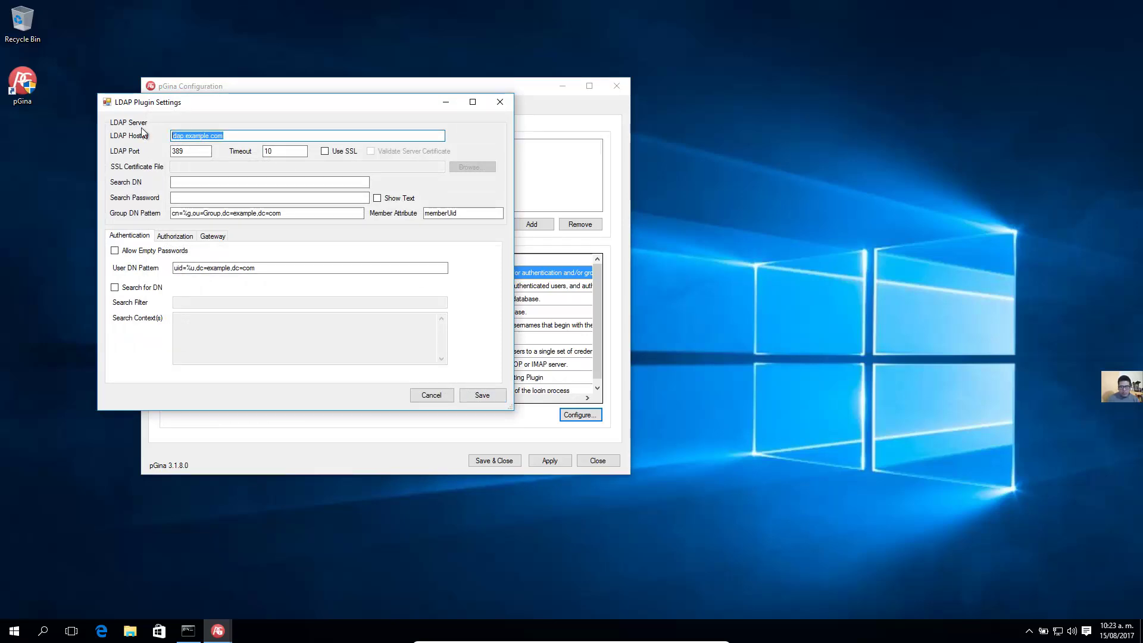
{"action": "type", "text": "192.168.1.234"}
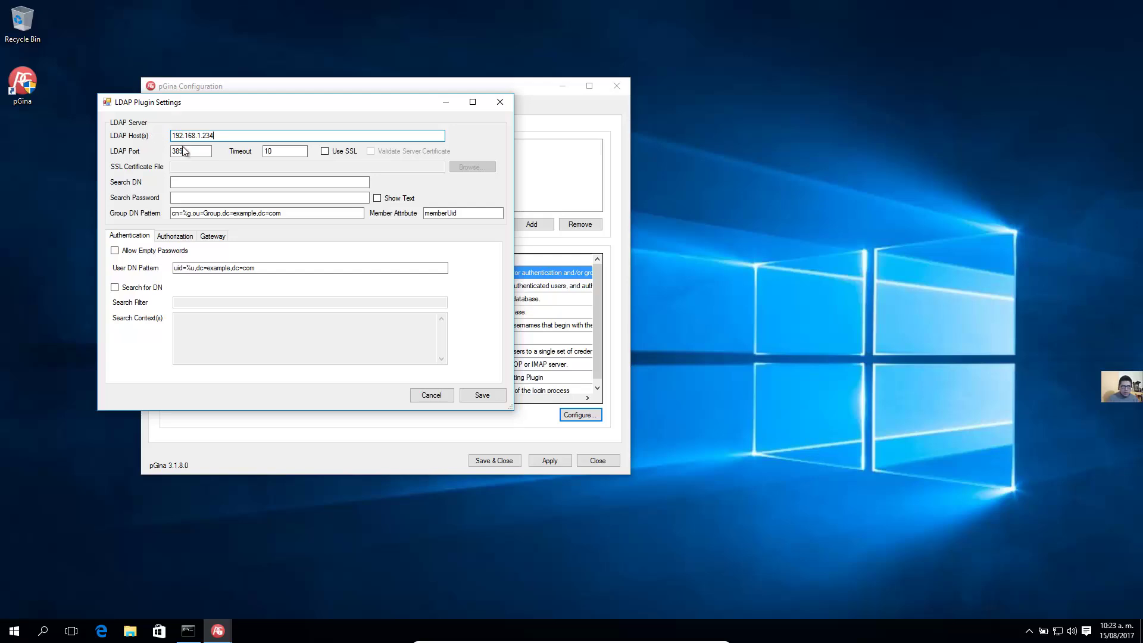
{"action": "left_click_drag", "start_coordinate": [190, 152], "coordinate": [156, 154]}
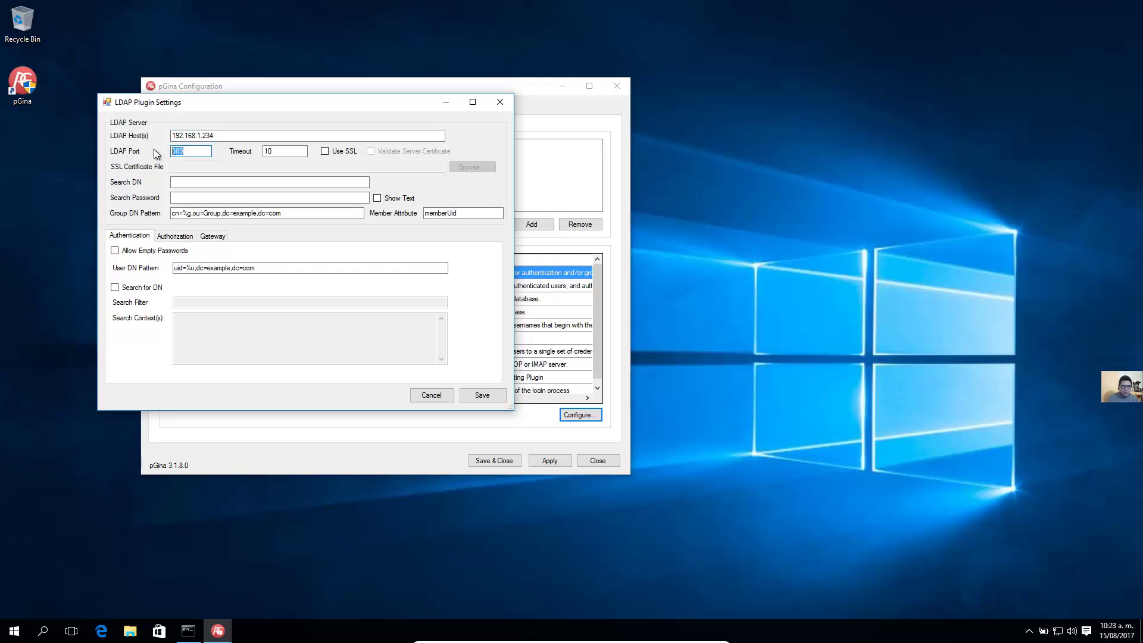
{"action": "left_click", "coordinate": [283, 151]}
{"action": "left_click_drag", "start_coordinate": [193, 151], "coordinate": [160, 153]}
{"action": "left_click_drag", "start_coordinate": [276, 151], "coordinate": [257, 153]}
{"action": "left_click", "coordinate": [252, 183]}
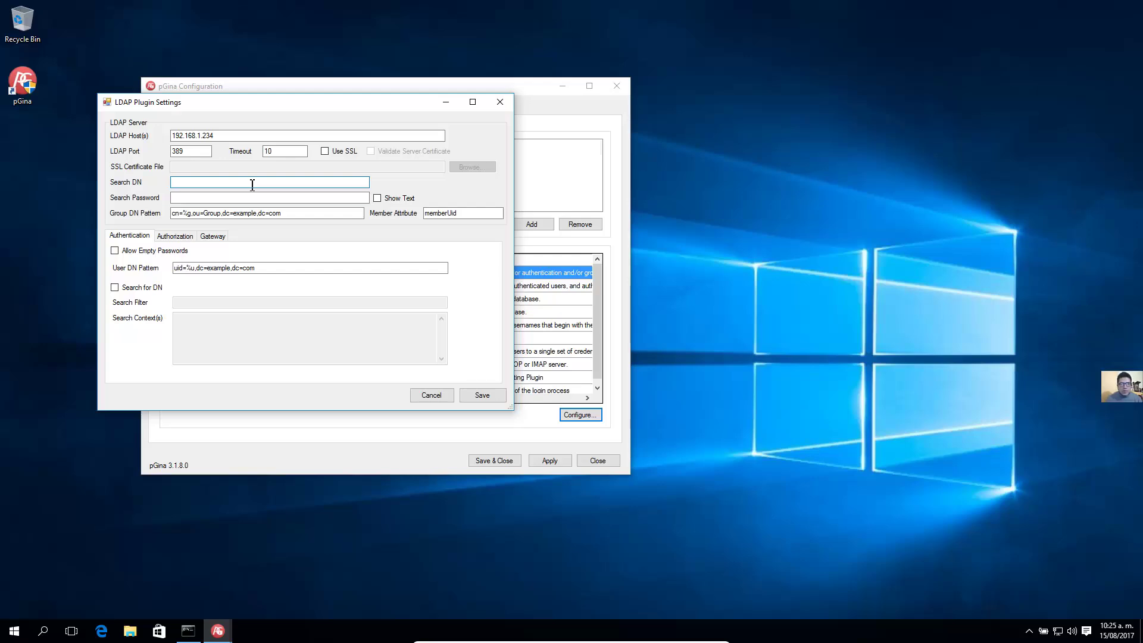
Set Search DN cn=admin,dc=techemergente,dc=com, its password, and the techemergente Group DN Pattern
{"action": "left_click", "coordinate": [253, 184]}
{"action": "type", "text": "cn=admin,dc=techemergente,dc=com"}
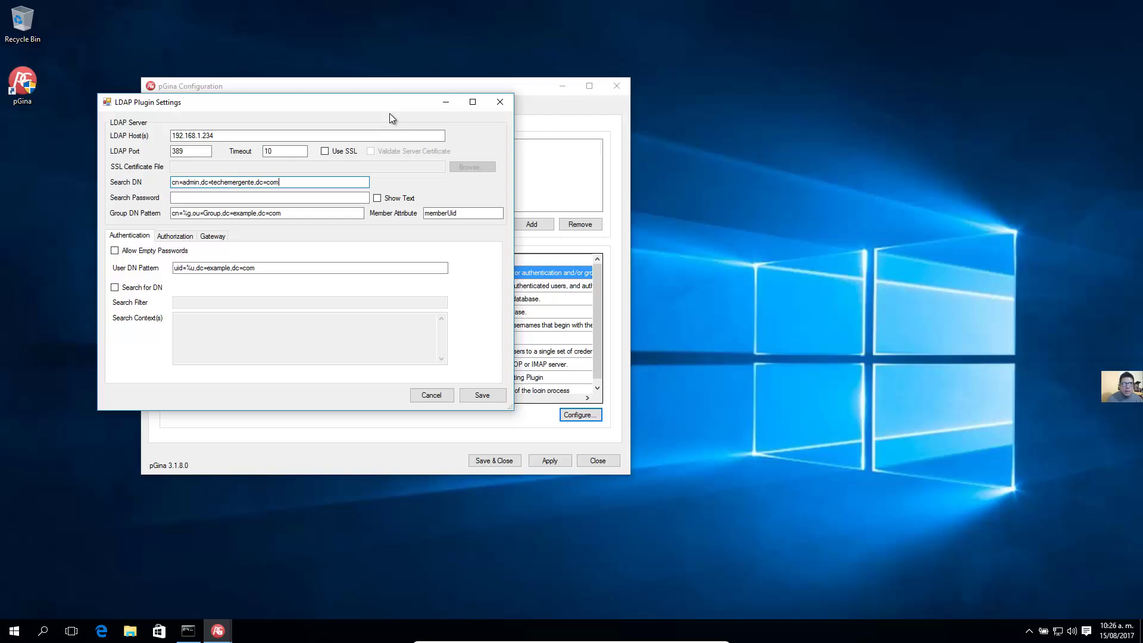
{"action": "key", "text": "Tab"}
{"action": "left_click", "coordinate": [336, 199]}
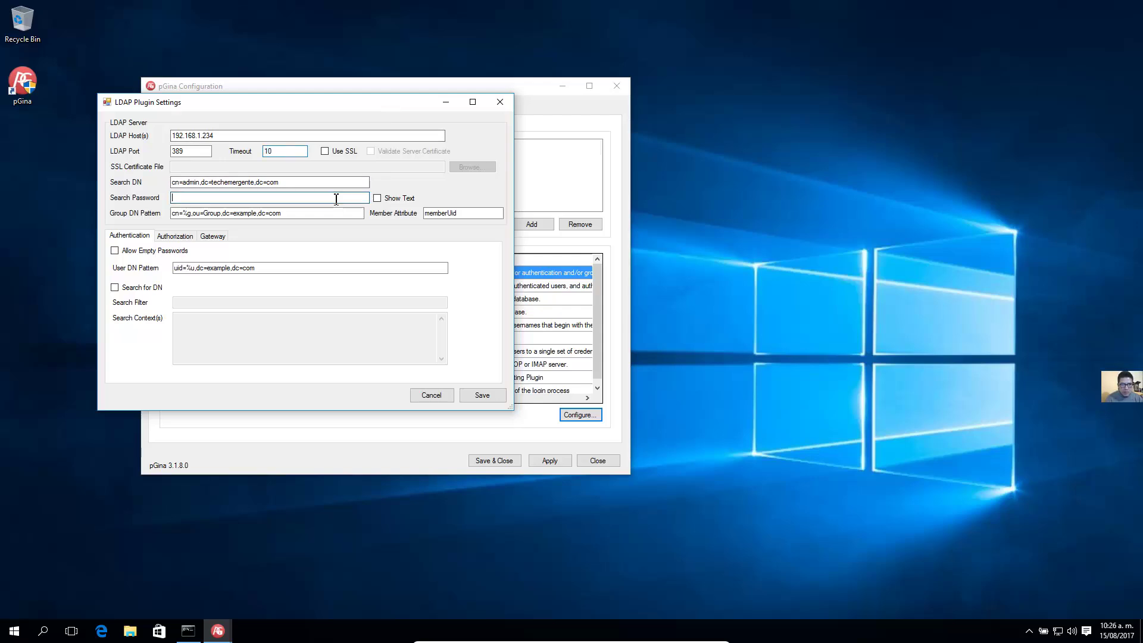
{"action": "type", "text": "•••••••••••"}
{"action": "left_click", "coordinate": [258, 213]}
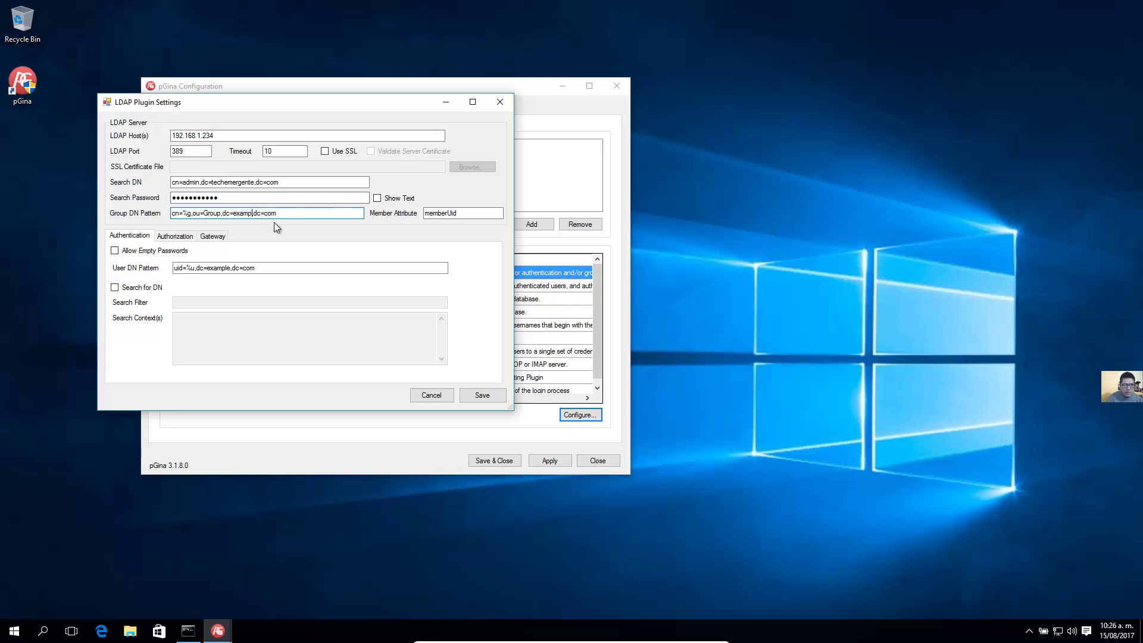
{"action": "key", "text": "BackSpace"}
{"action": "key", "text": "BackSpace"}
{"action": "type", "text": "tec"}
Enable Search for DN with filter uid=%u and context dc=techemergente,dc=com, then save
{"action": "mouse_move", "coordinate": [119, 255]}
{"action": "left_click", "coordinate": [115, 288]}
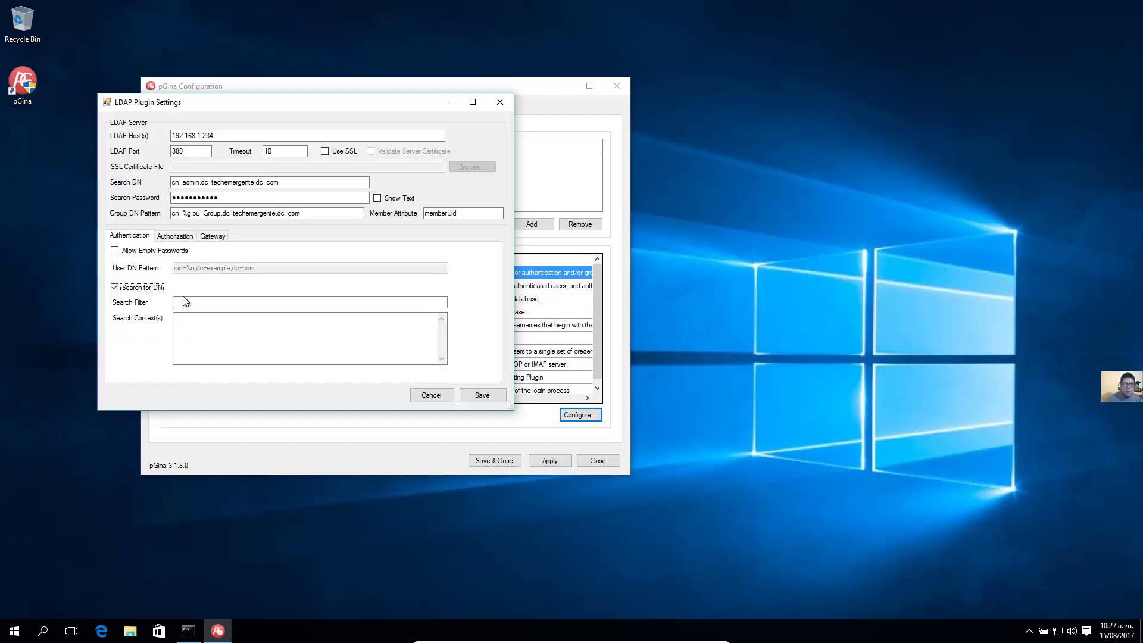
{"action": "left_click", "coordinate": [225, 303]}
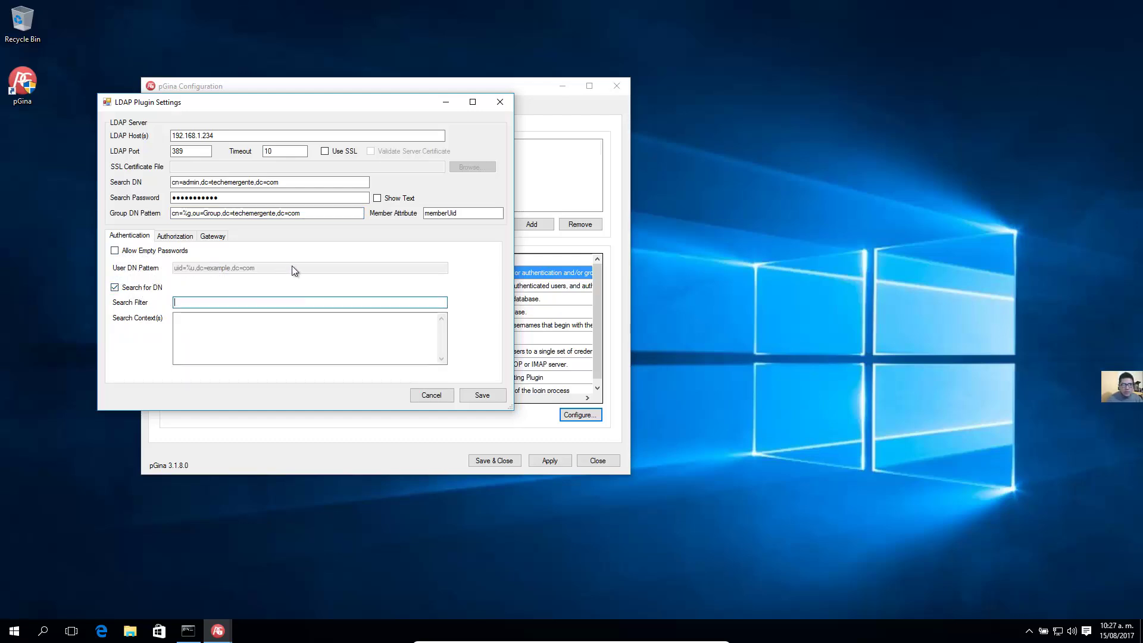
{"action": "type", "text": "uid"}
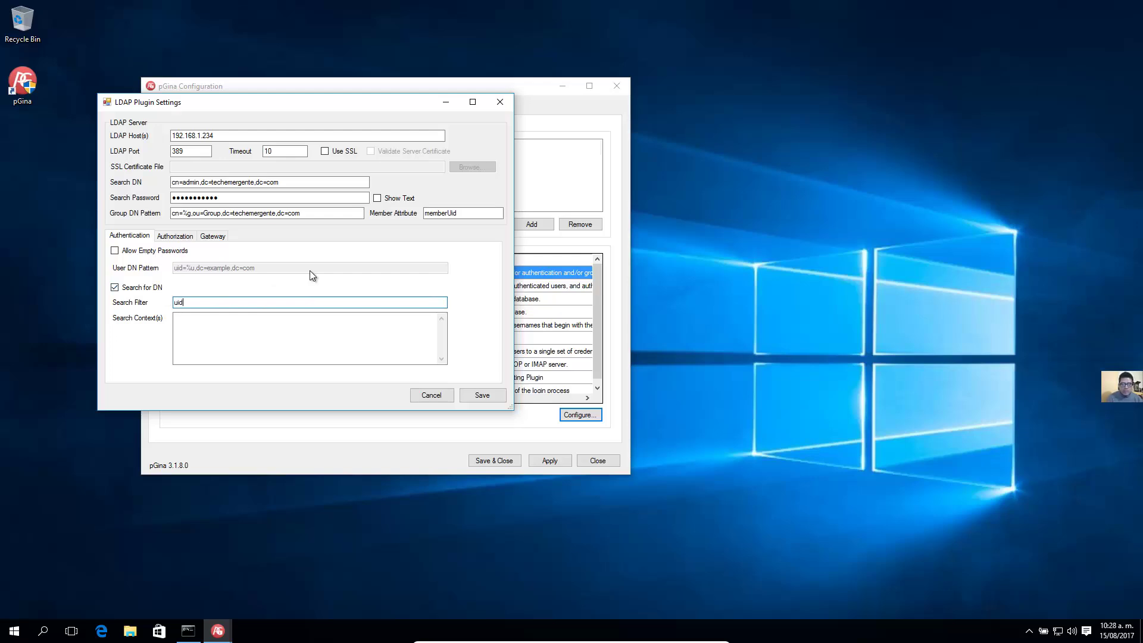
{"action": "type", "text": "=%"}
{"action": "type", "text": "u"}
{"action": "key", "text": "Tab"}
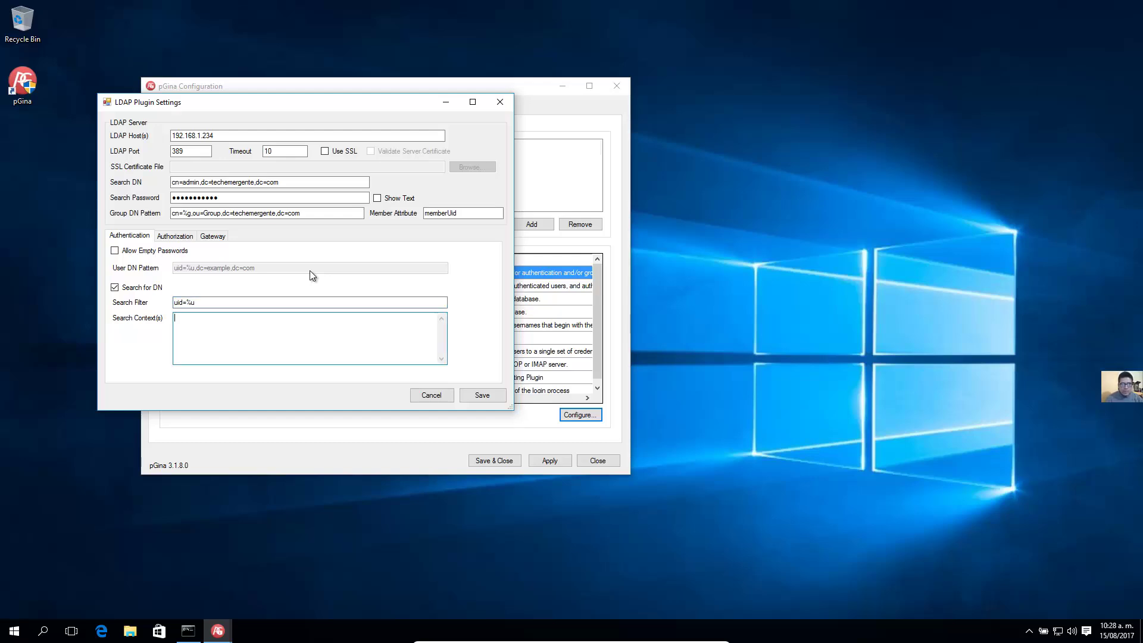
{"action": "type", "text": "dc=techemergente,dc=com"}
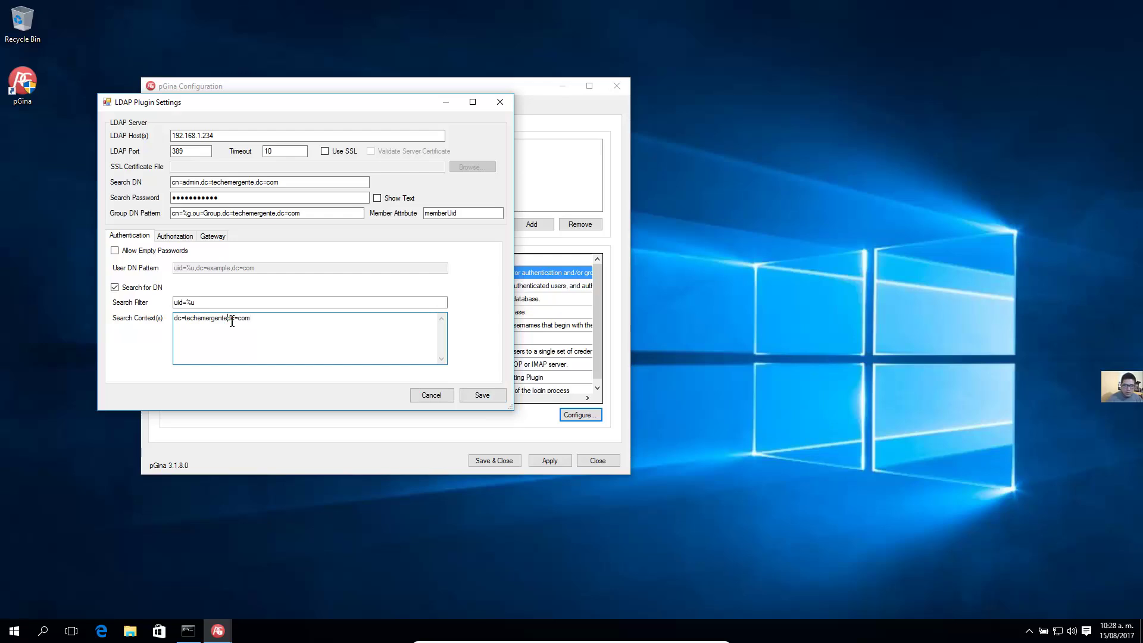
{"action": "left_click", "coordinate": [482, 396]}
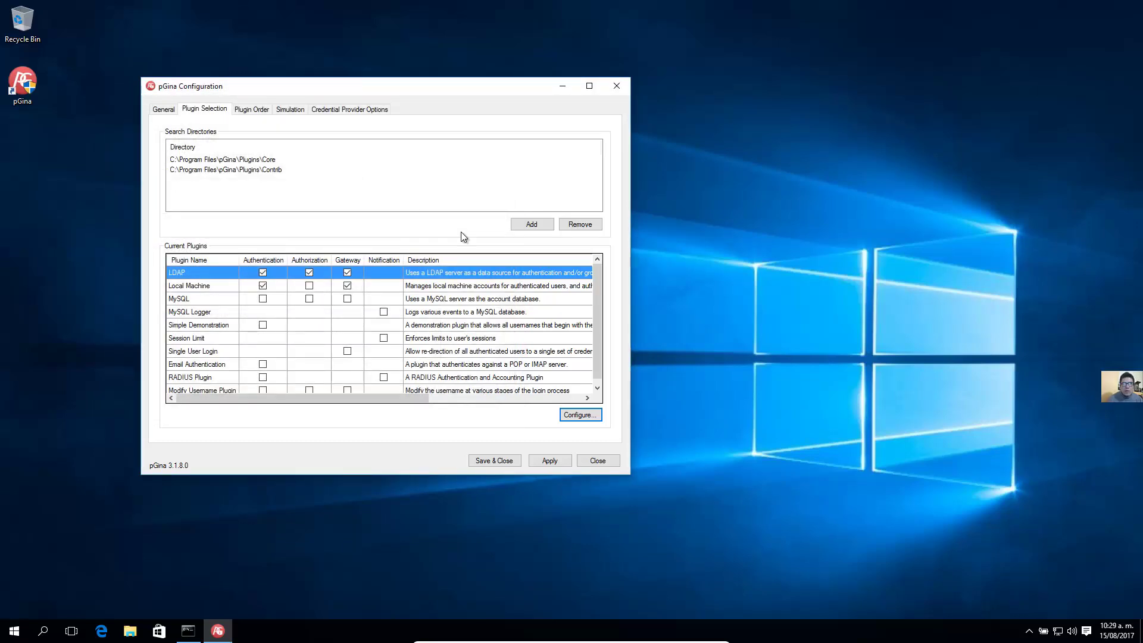
Move LDAP ahead of Local Machine in the Authentication and Gateway plugin order
{"action": "left_click", "coordinate": [250, 112]}
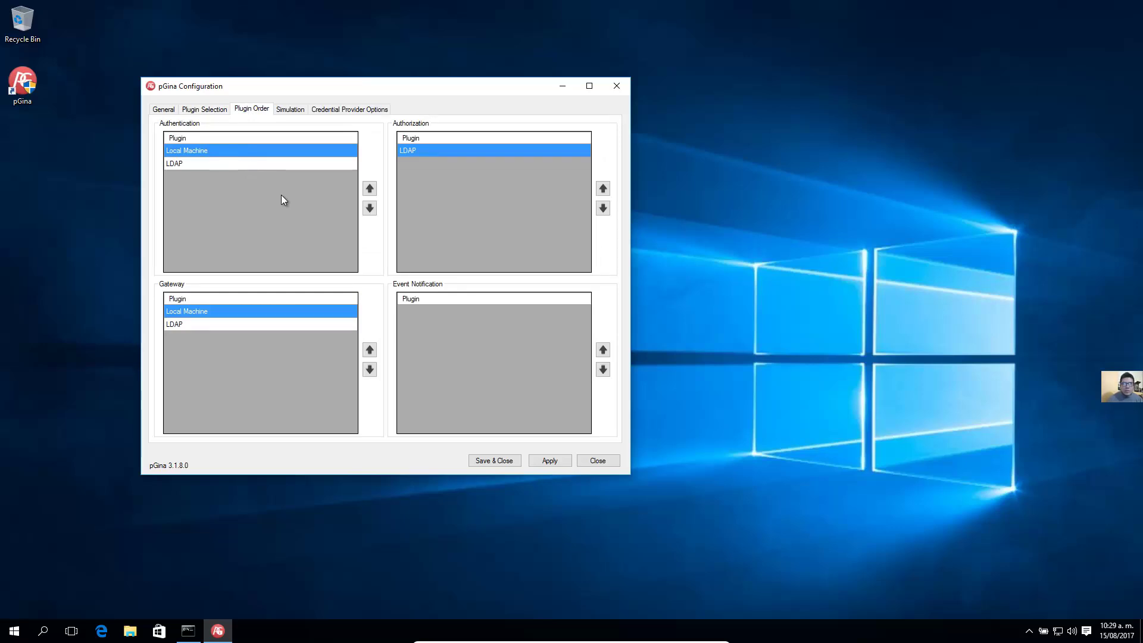
{"action": "left_click", "coordinate": [234, 165]}
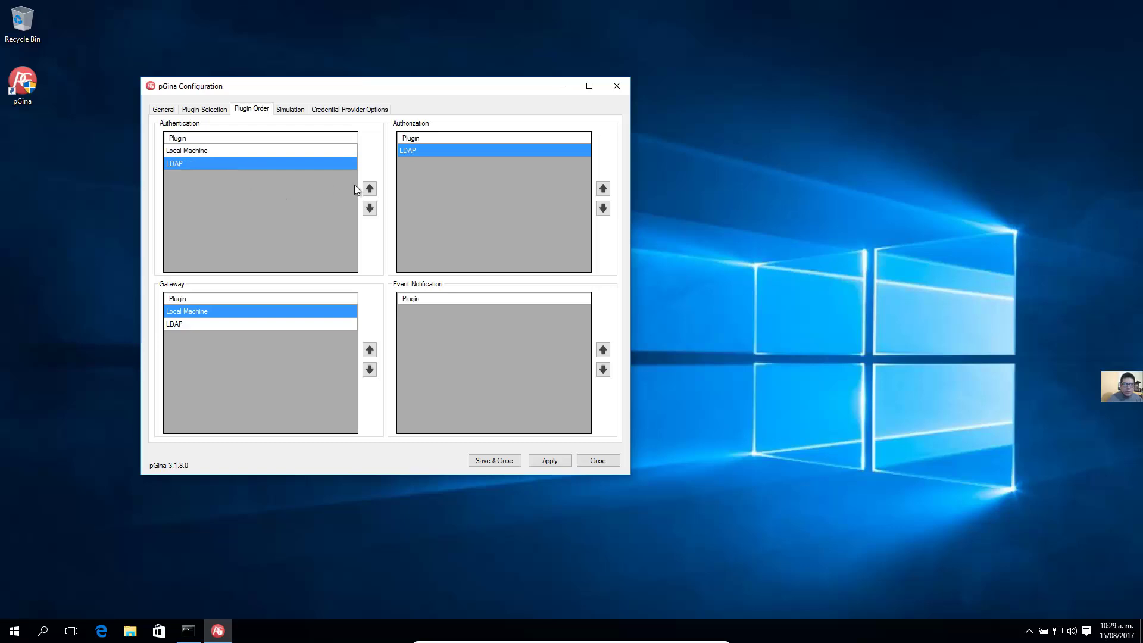
{"action": "left_click", "coordinate": [370, 188]}
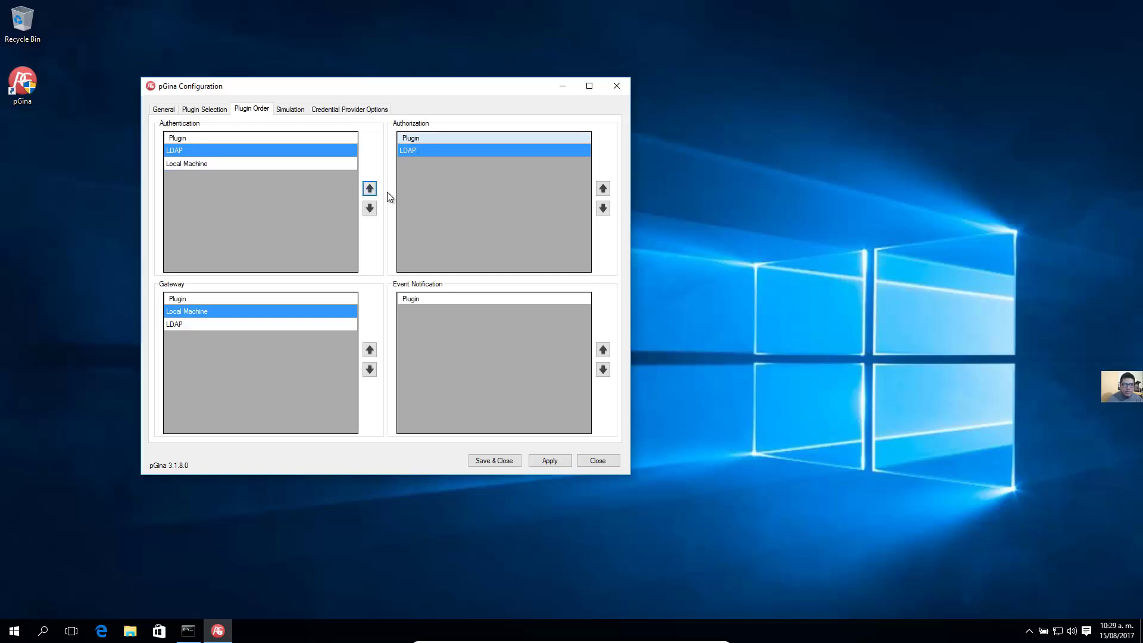
{"action": "left_click", "coordinate": [282, 326]}
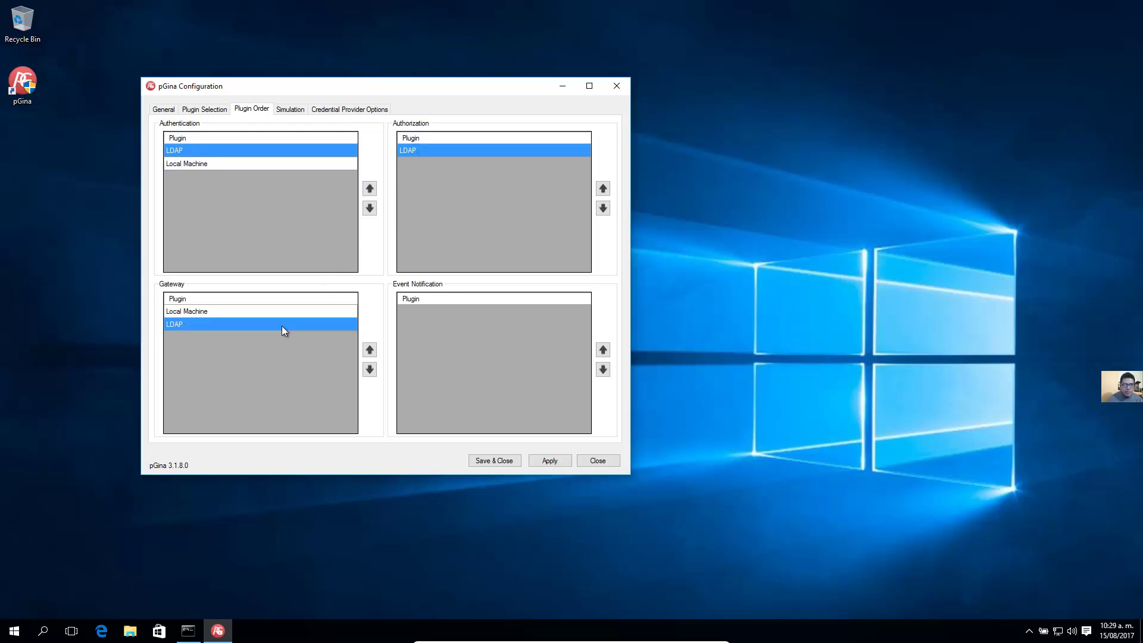
{"action": "left_click", "coordinate": [369, 351]}
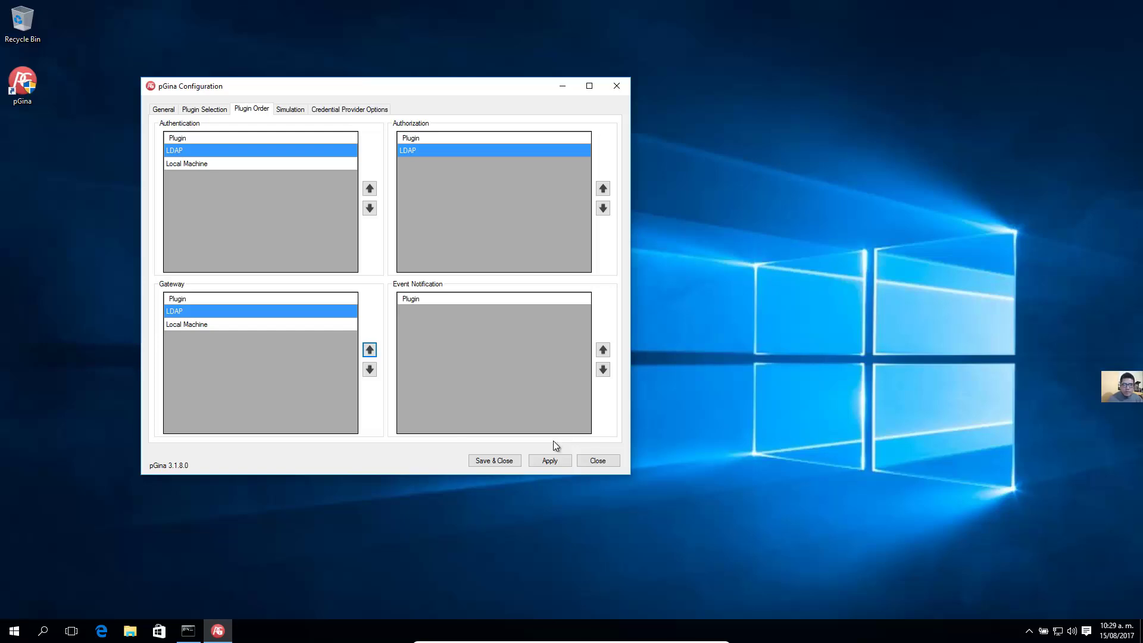
Apply the pGina configuration, confirm it was saved, and go to the Simulation page
{"action": "left_click", "coordinate": [549, 461]}
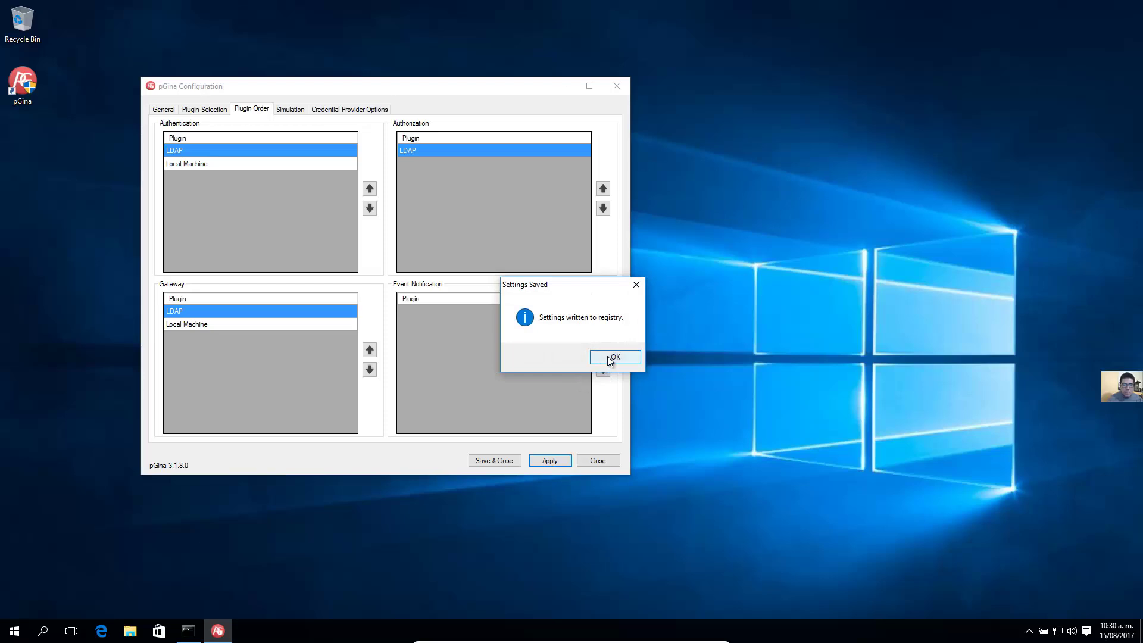
{"action": "left_click", "coordinate": [613, 357]}
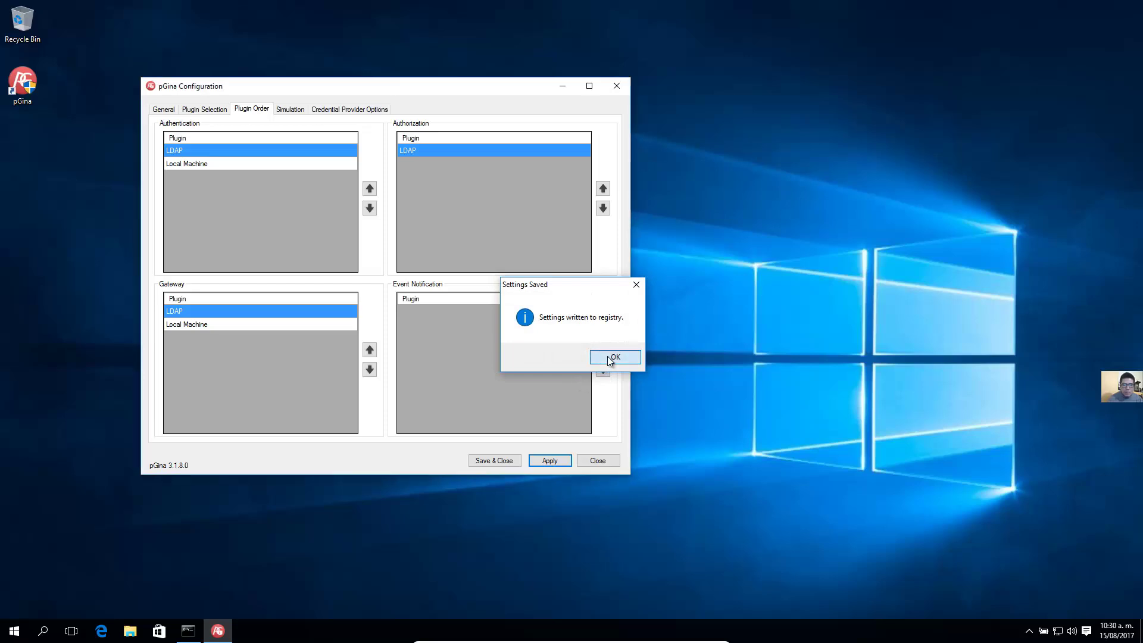
{"action": "left_click", "coordinate": [203, 111]}
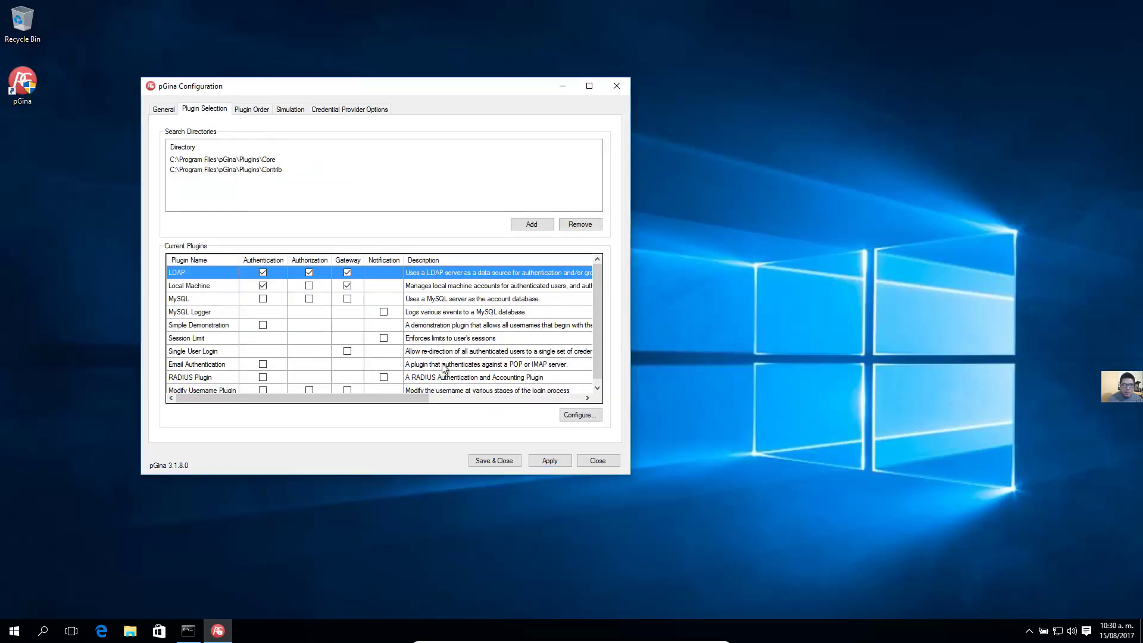
{"action": "left_click", "coordinate": [552, 460]}
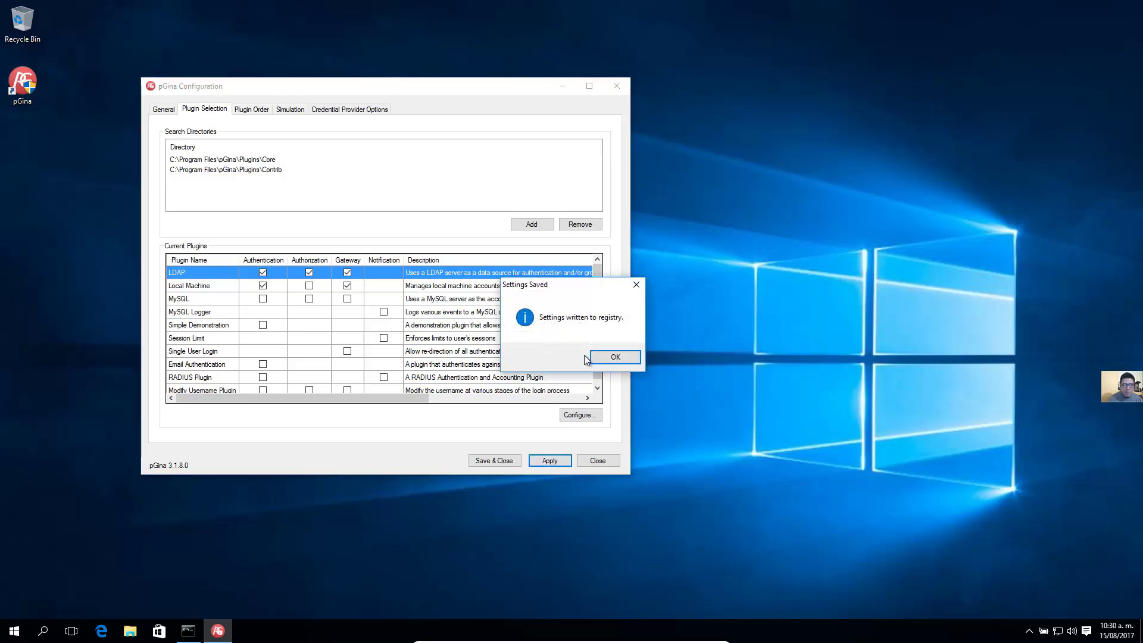
{"action": "left_click", "coordinate": [604, 356]}
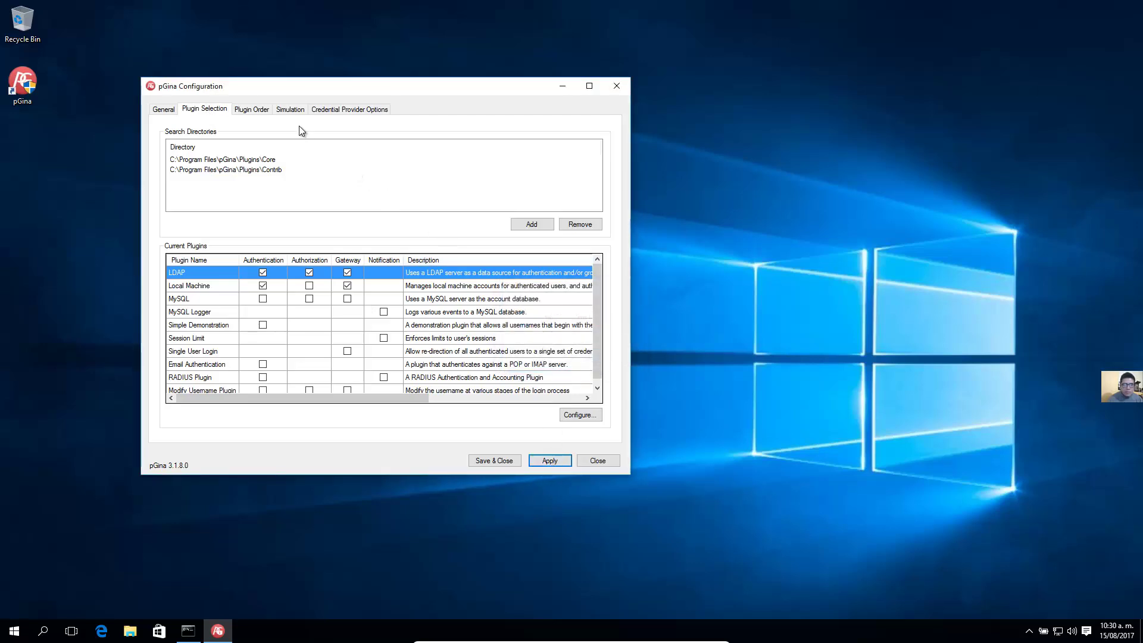
{"action": "left_click", "coordinate": [251, 110]}
{"action": "left_click", "coordinate": [216, 112]}
{"action": "left_click", "coordinate": [250, 112]}
{"action": "left_click", "coordinate": [289, 110]}
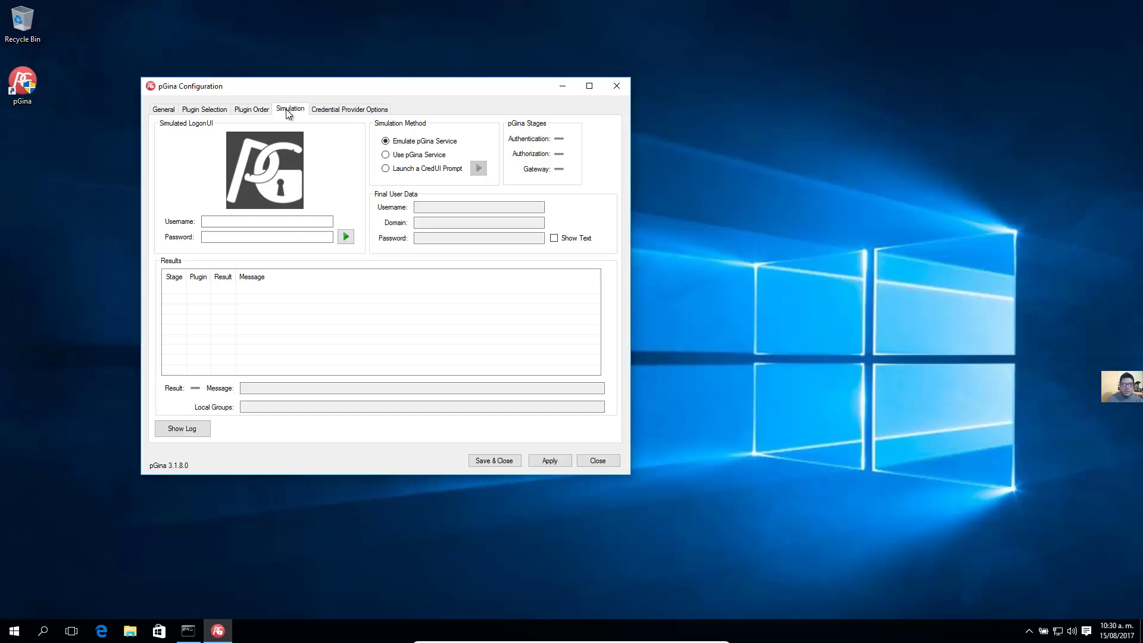
Simulate a logon with the LDAP test user's username and password, saving pending changes
{"action": "left_click", "coordinate": [257, 223]}
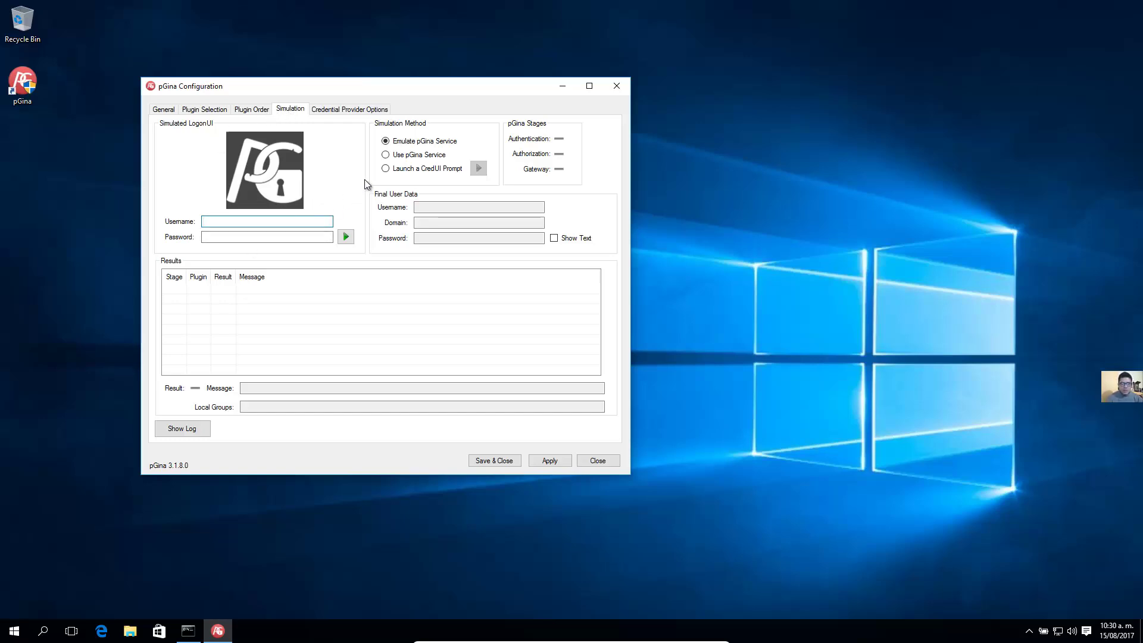
{"action": "key", "text": "Tab"}
{"action": "type", "text": "********"}
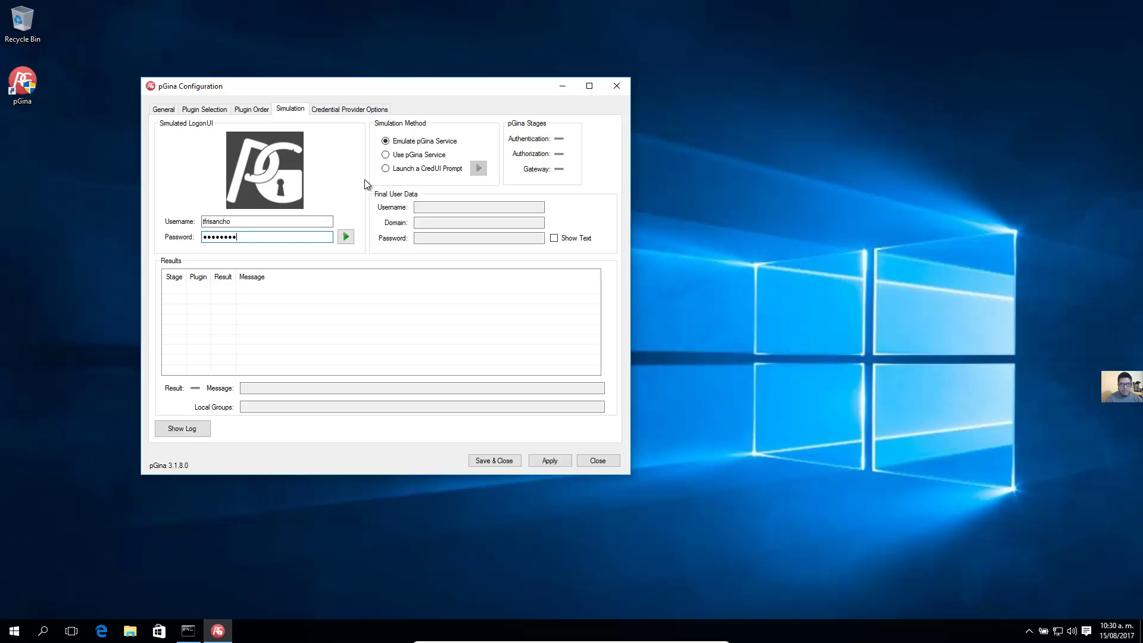
{"action": "type", "text": "**"}
{"action": "left_click", "coordinate": [352, 235]}
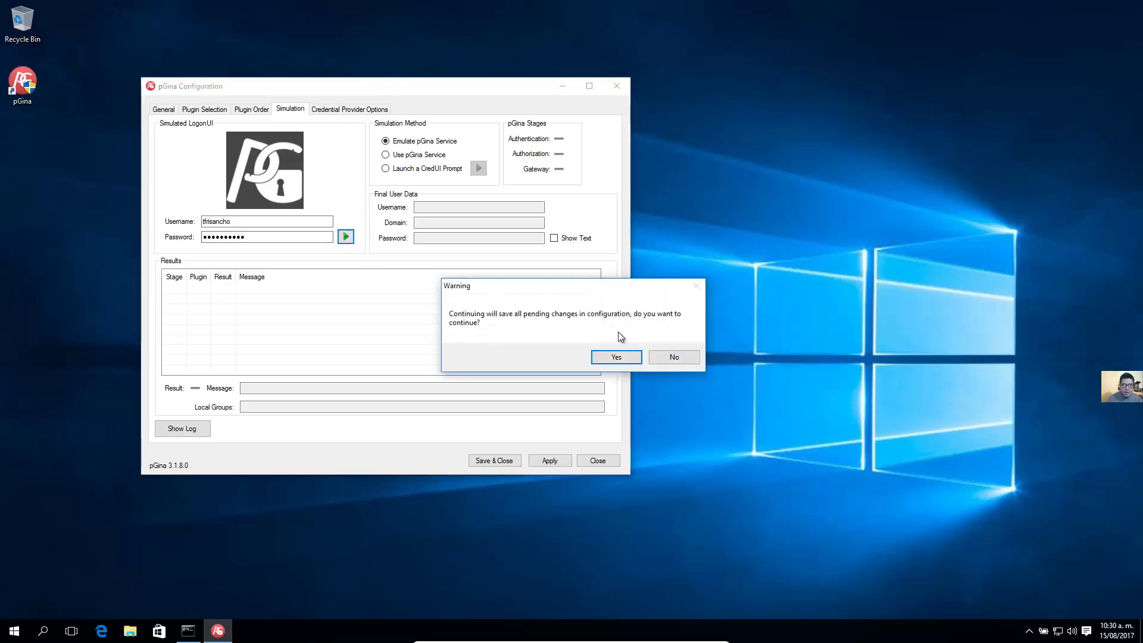
{"action": "left_click", "coordinate": [616, 358]}
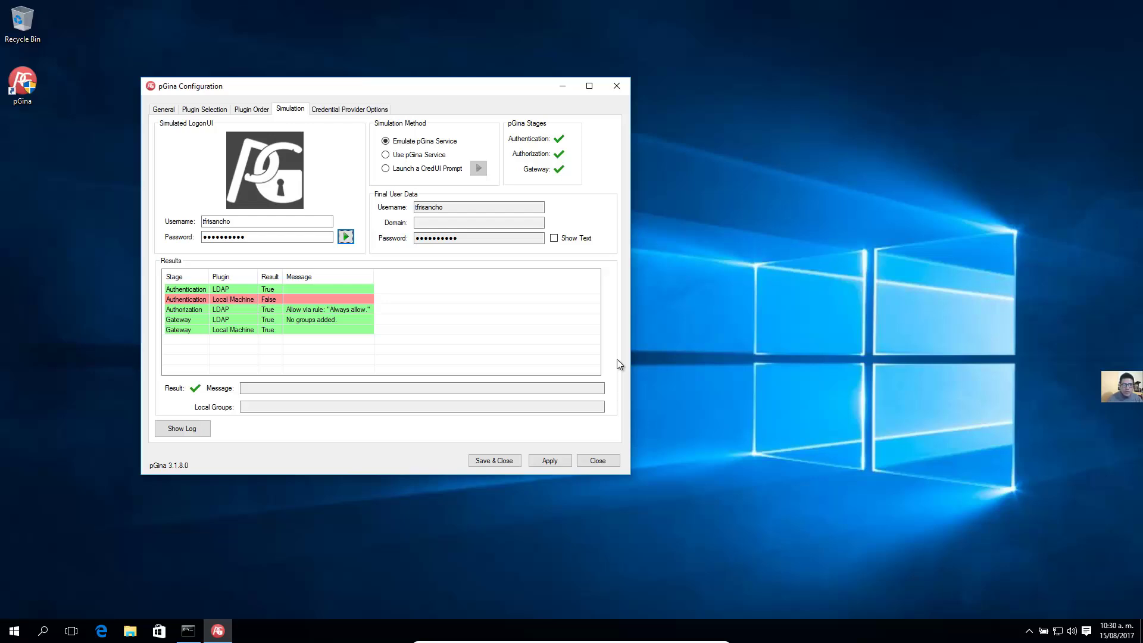
Reapply the settings to the registry and close pGina Configuration
{"action": "left_click", "coordinate": [554, 462]}
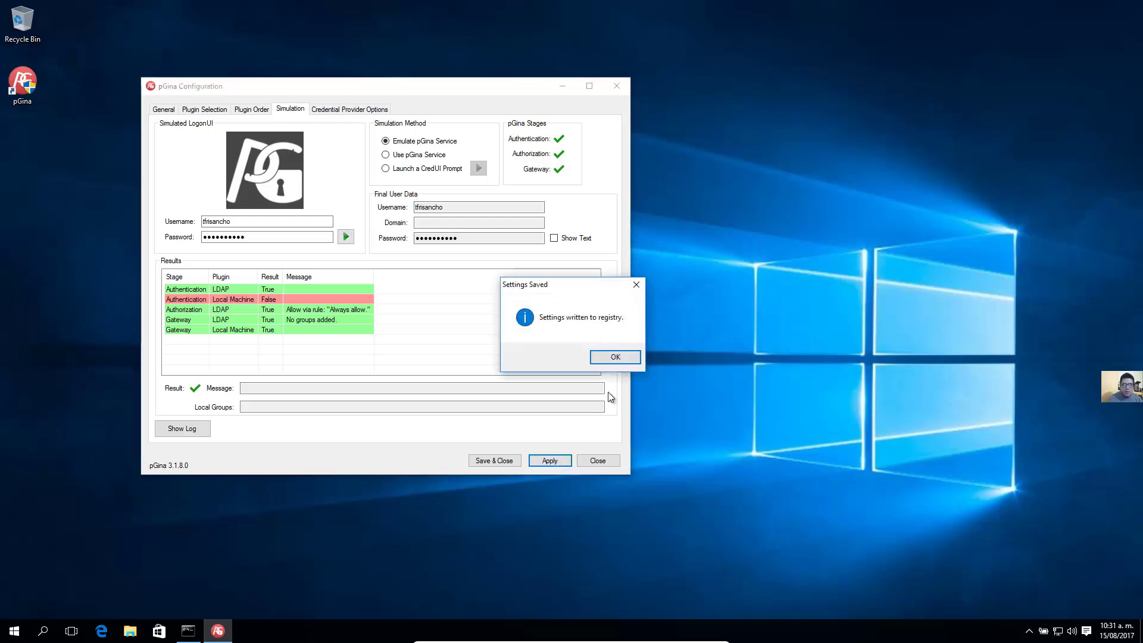
{"action": "left_click", "coordinate": [617, 364]}
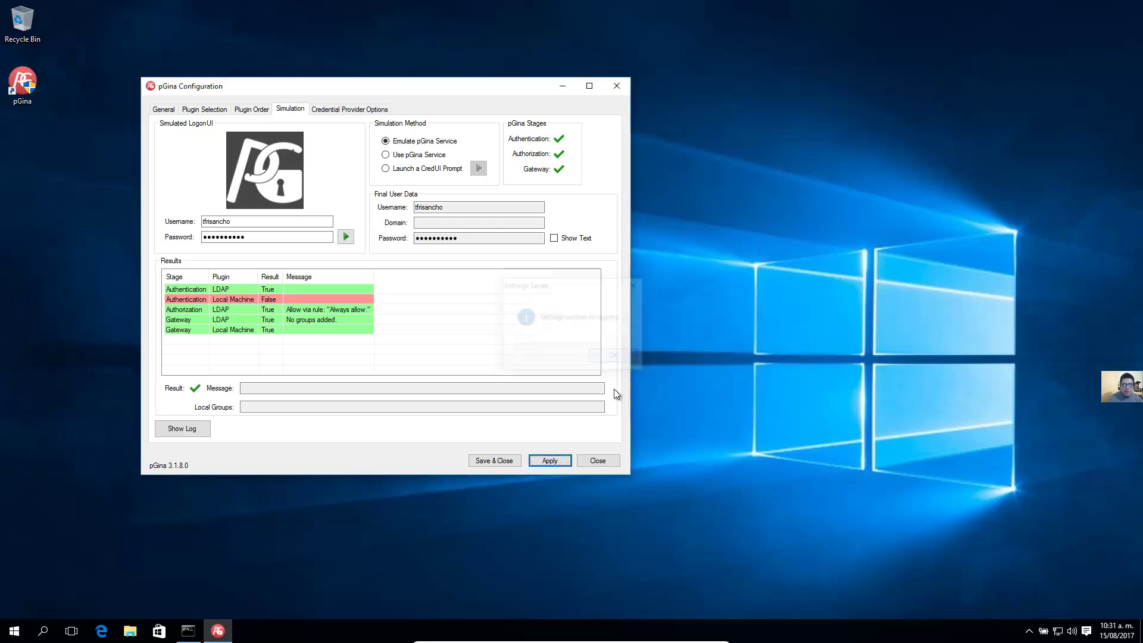
{"action": "left_click", "coordinate": [607, 463]}
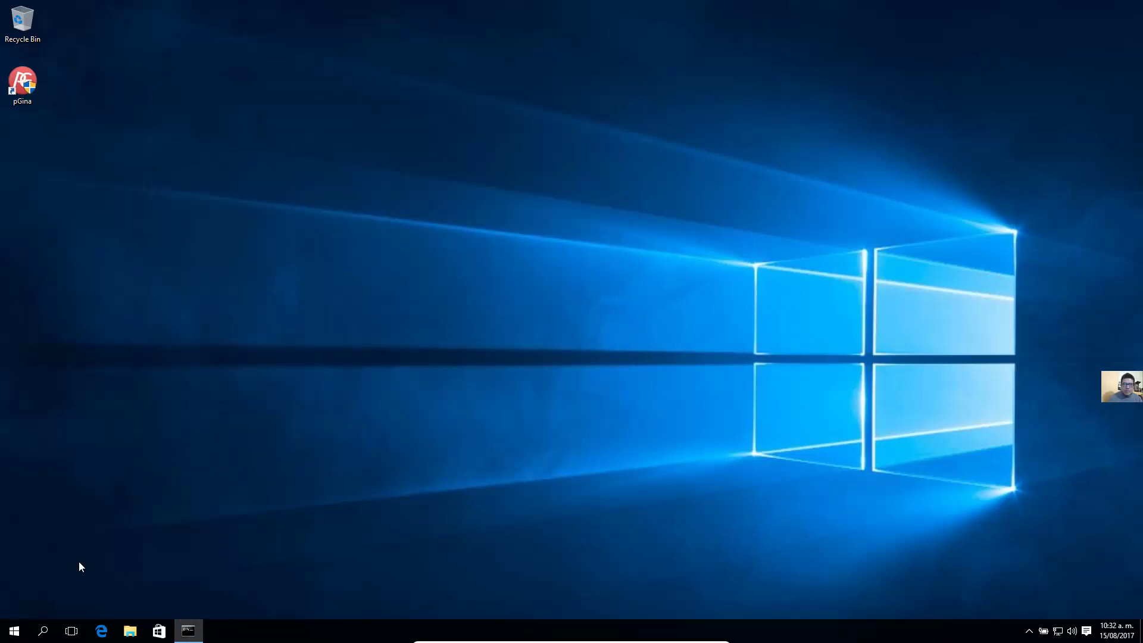
Restart Windows from the Start menu's power options
{"action": "left_click", "coordinate": [14, 630]}
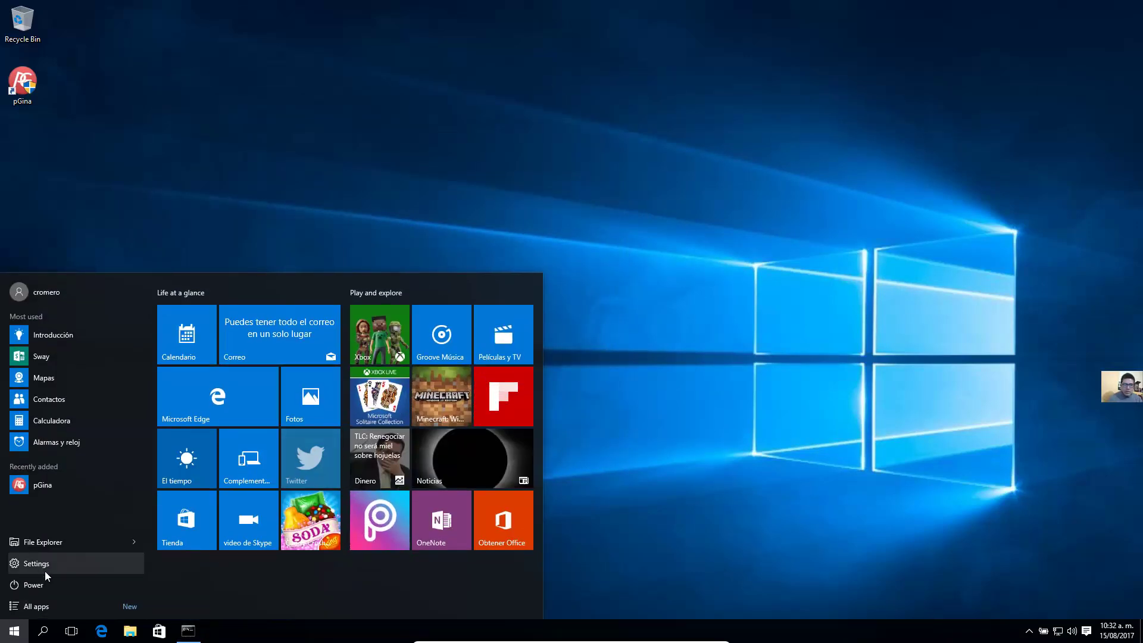
{"action": "left_click", "coordinate": [34, 586]}
{"action": "left_click", "coordinate": [41, 560]}
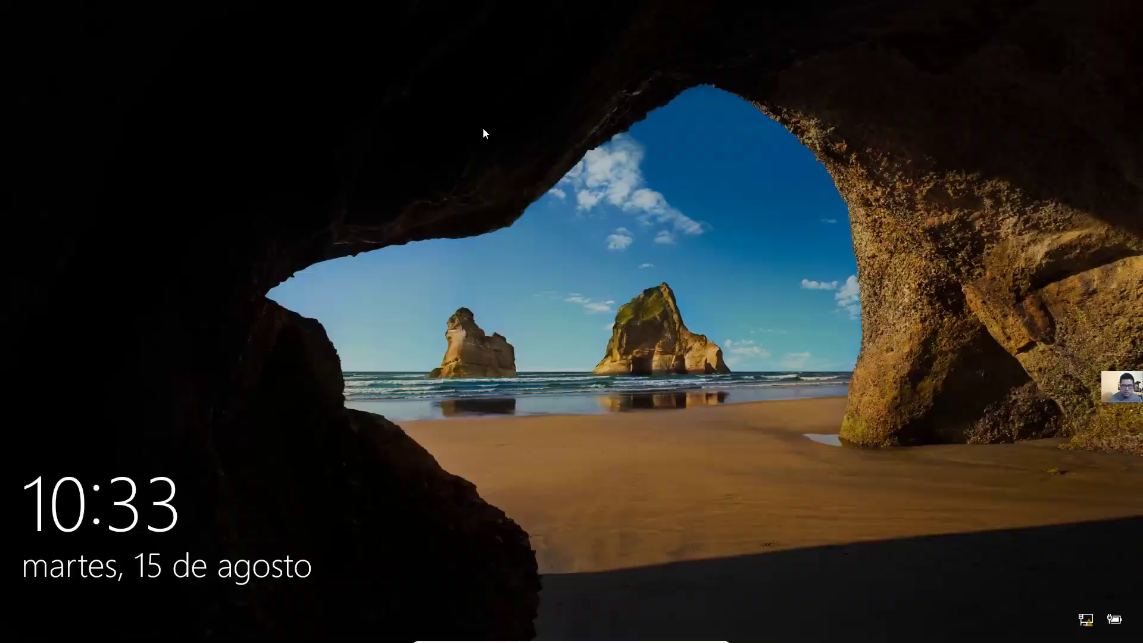
Sign in through pGina with the LDAP test user's username and password
{"action": "left_click", "coordinate": [483, 127]}
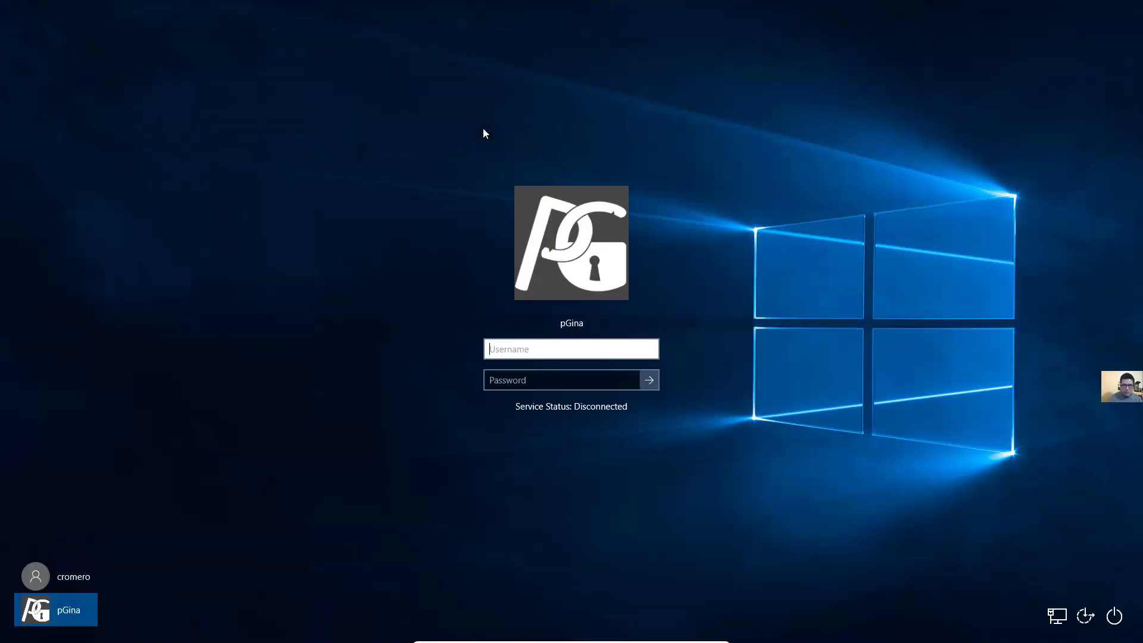
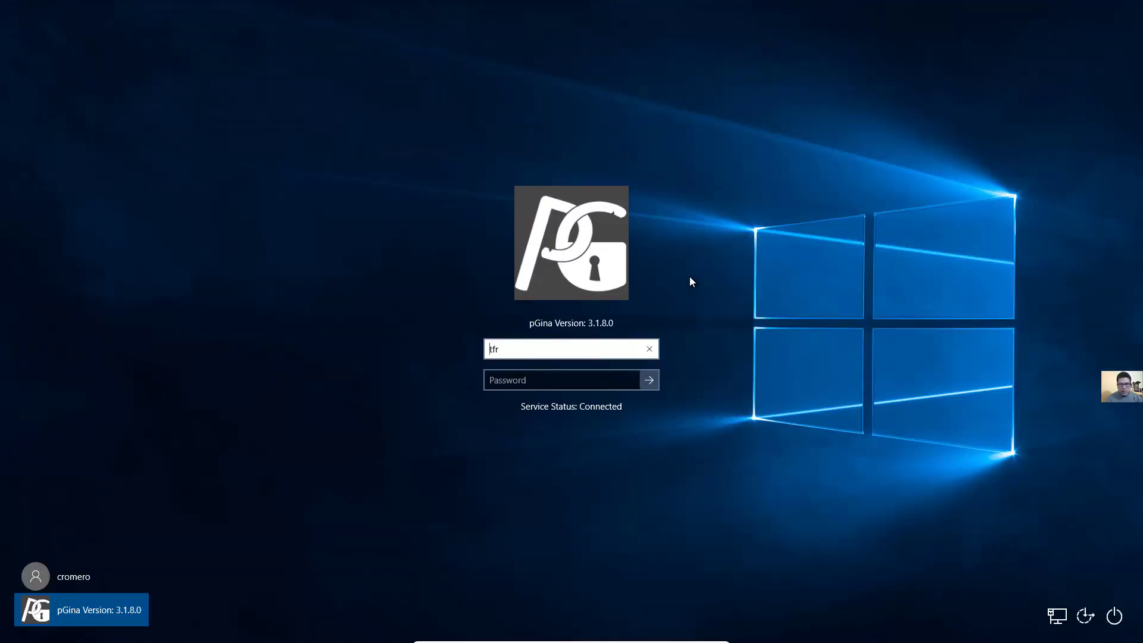
{"action": "key", "text": "Tab"}
{"action": "type", "text": "•"}
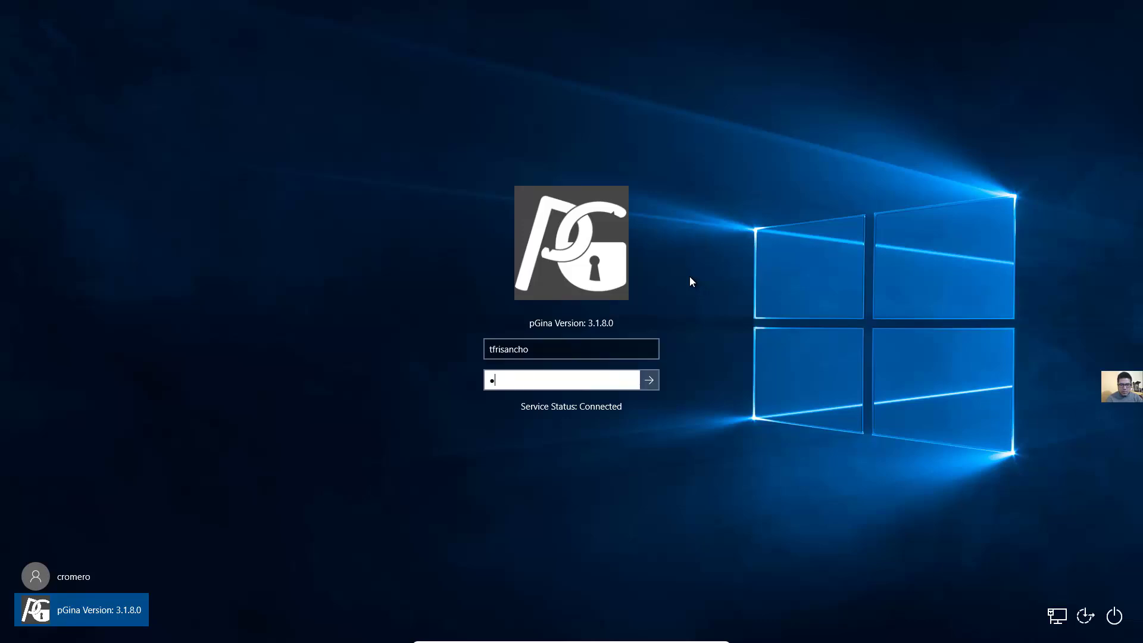
{"action": "type", "text": "••••••••••"}
{"action": "key", "text": "Return"}
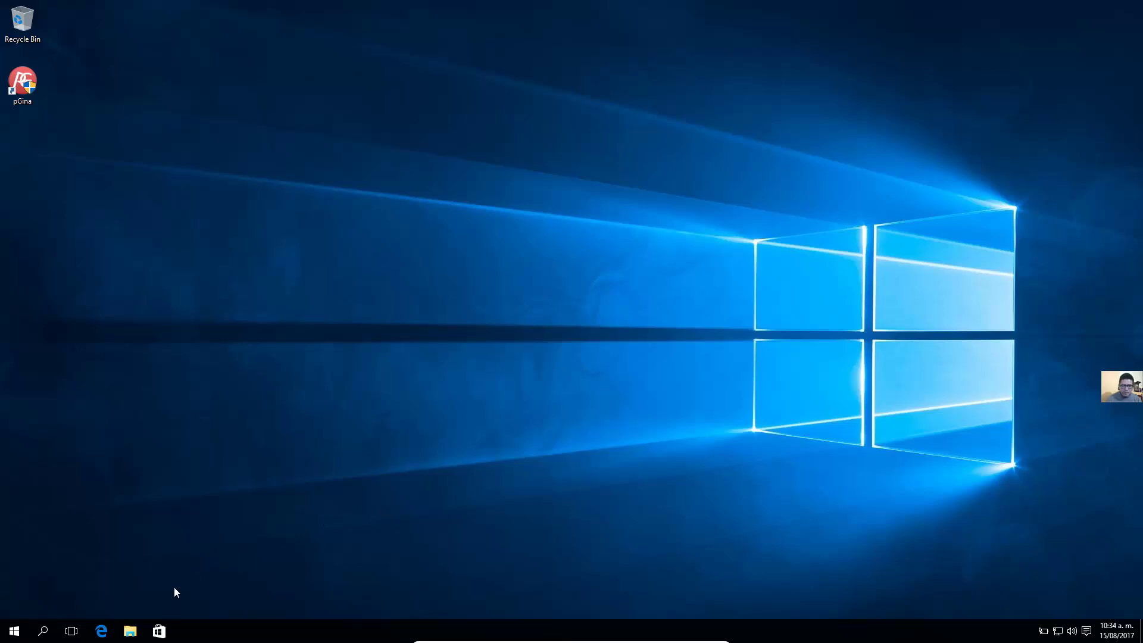
Browse This PC > Local Disk (C:) > Users and check the LDAP user's new profile folder
{"action": "left_click", "coordinate": [130, 632]}
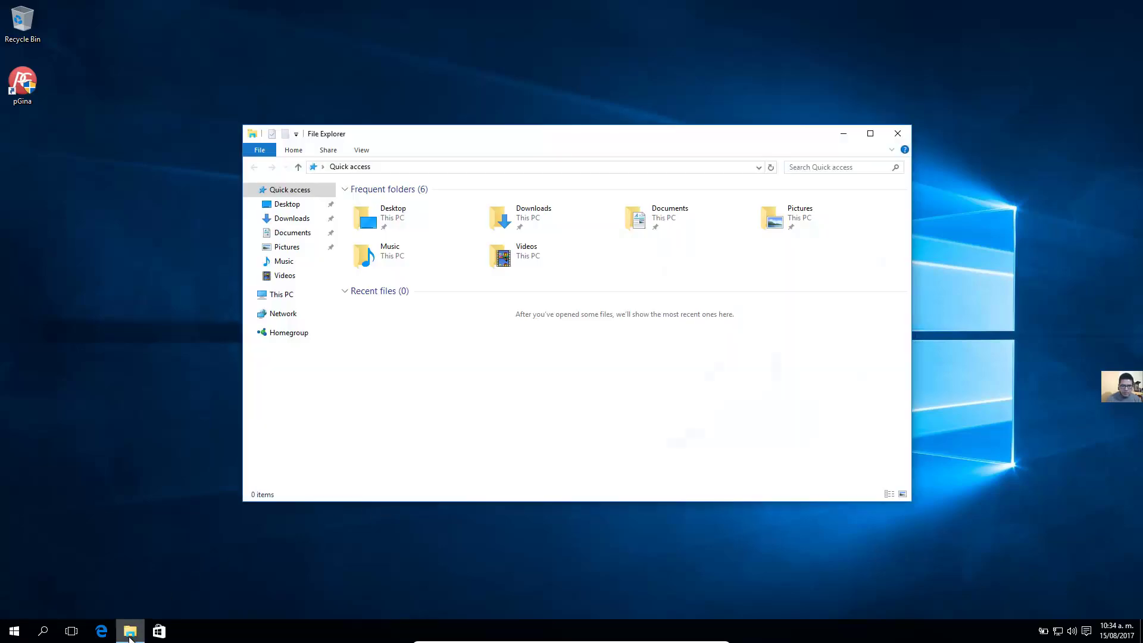
{"action": "left_click", "coordinate": [290, 297]}
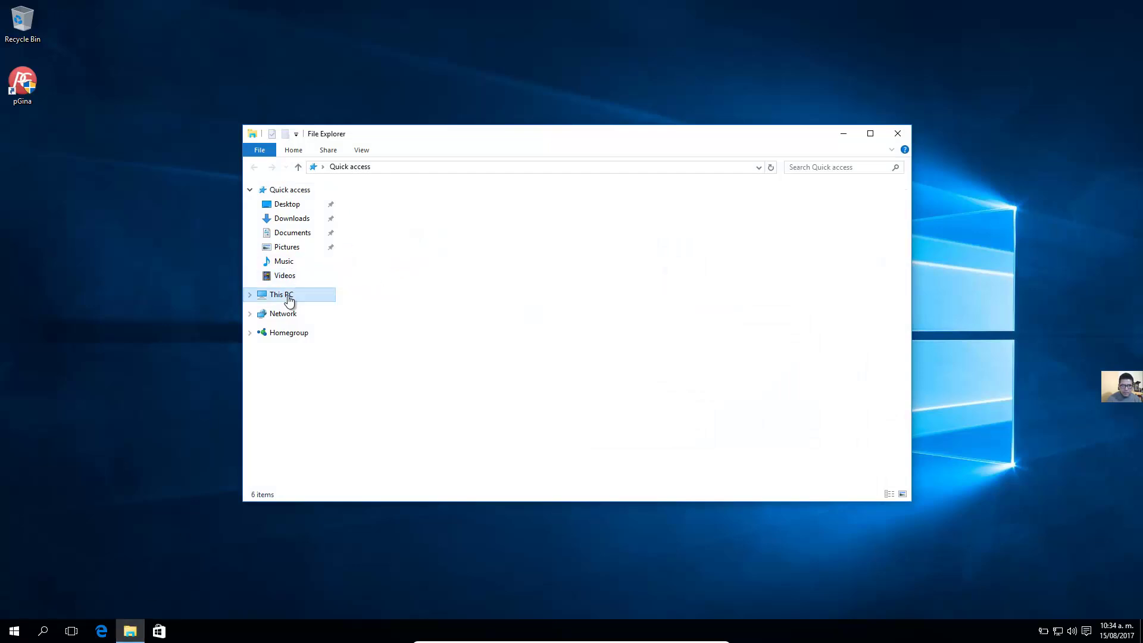
{"action": "double_click", "coordinate": [417, 298]}
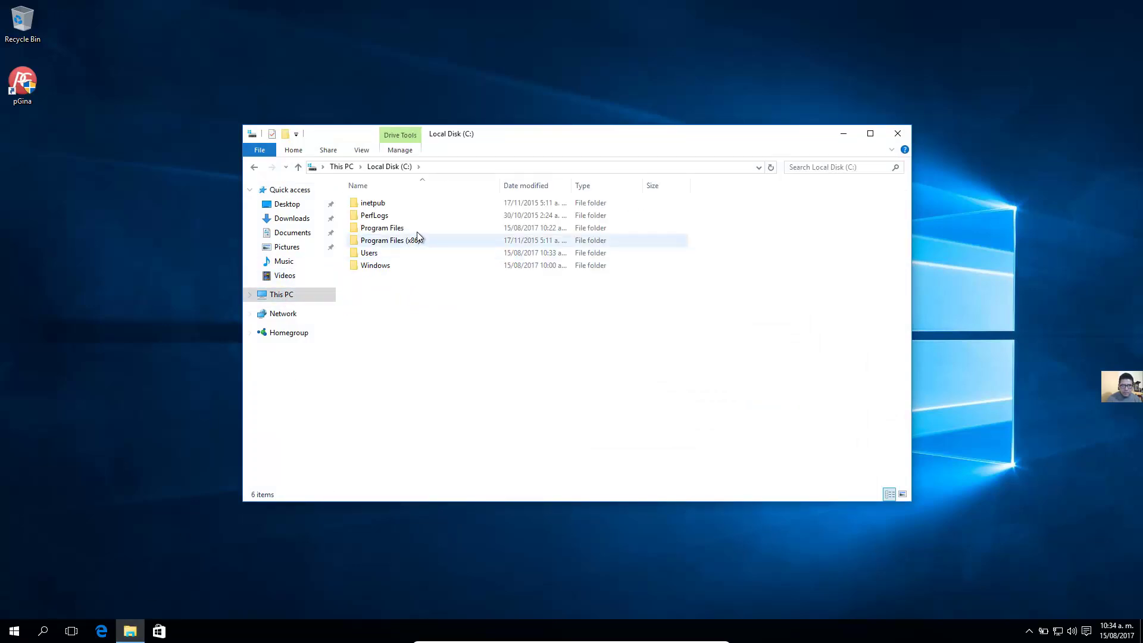
{"action": "double_click", "coordinate": [411, 255]}
{"action": "left_click", "coordinate": [377, 233]}
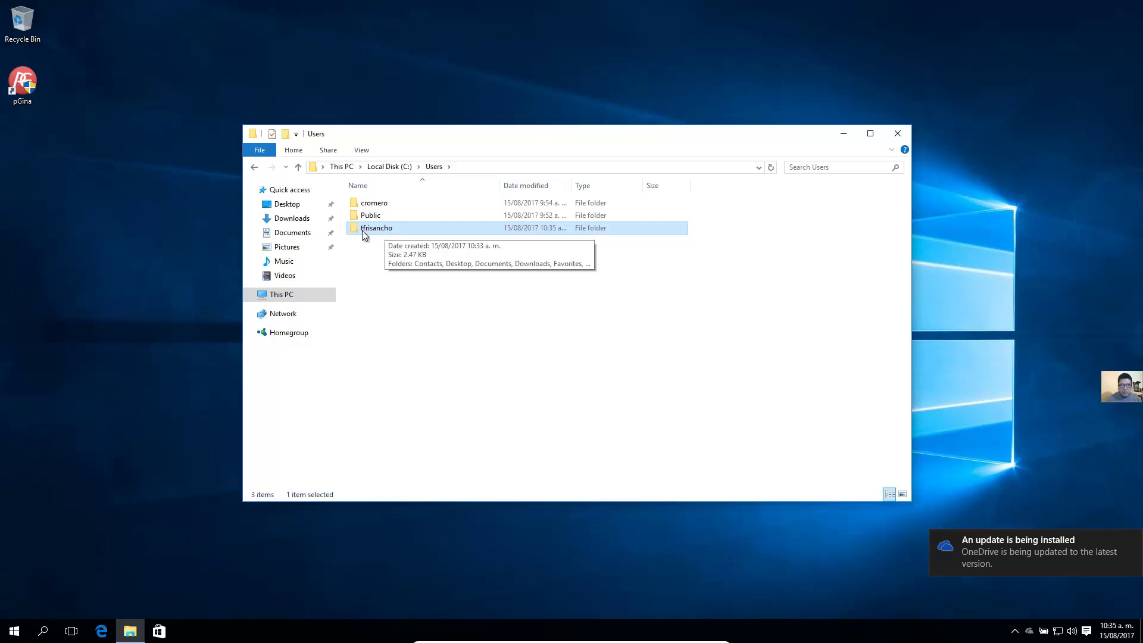
Close File Explorer and start a new entry under cn=guest in phpLDAPadmin
{"action": "left_click", "coordinate": [898, 134]}
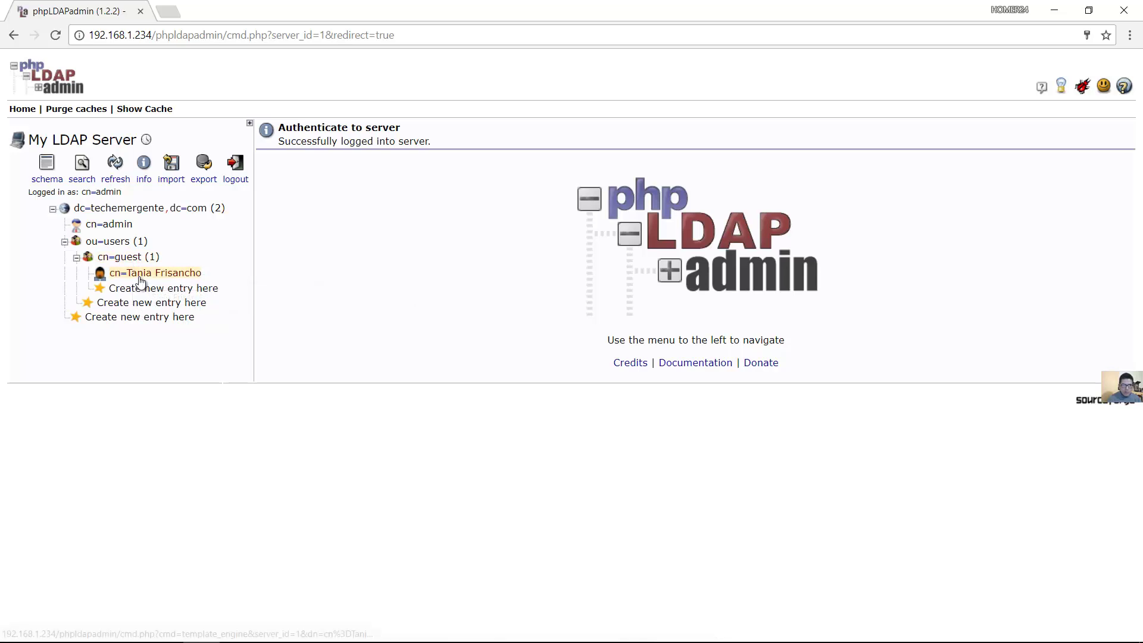
{"action": "left_click", "coordinate": [134, 287]}
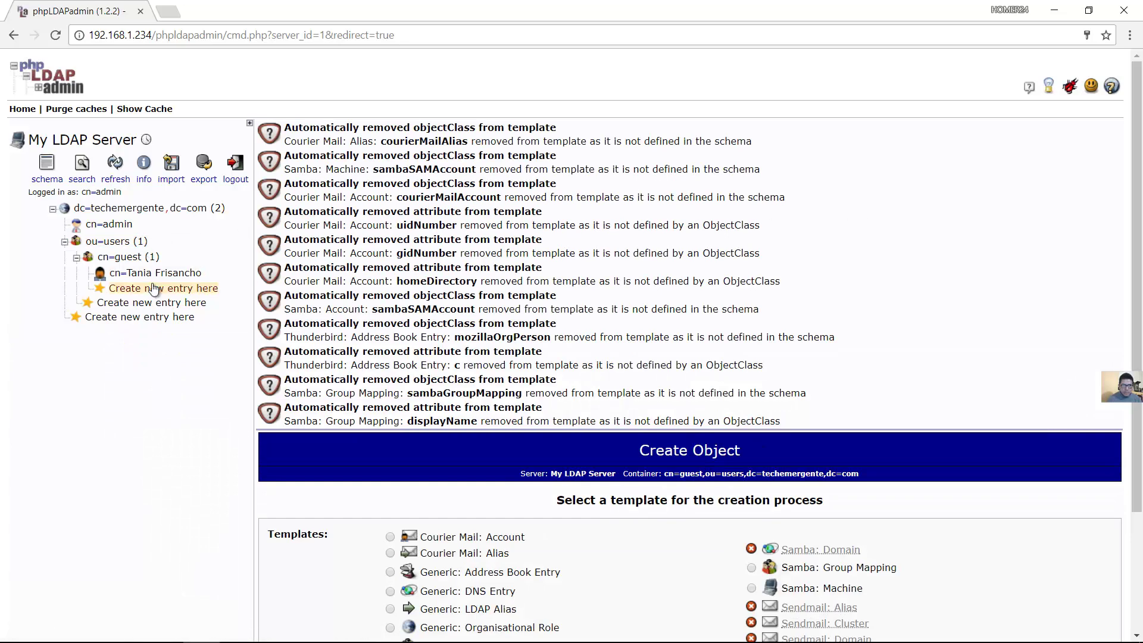
{"action": "left_click", "coordinate": [147, 288]}
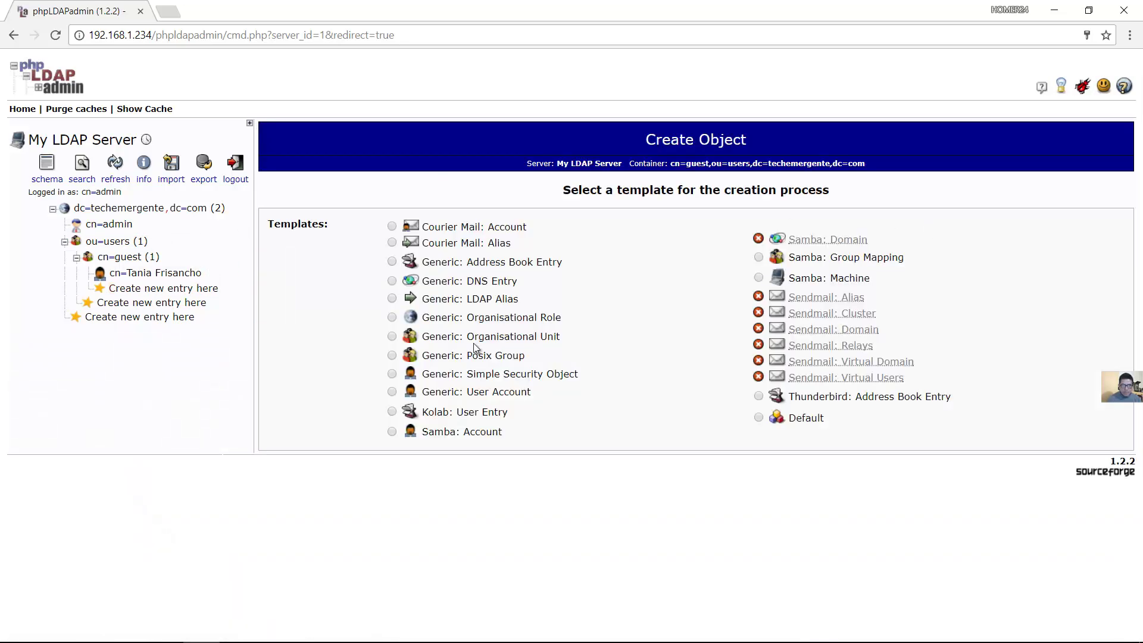
Choose the Generic: User Account template and enter the user's full name as Common Name
{"action": "left_click", "coordinate": [392, 391]}
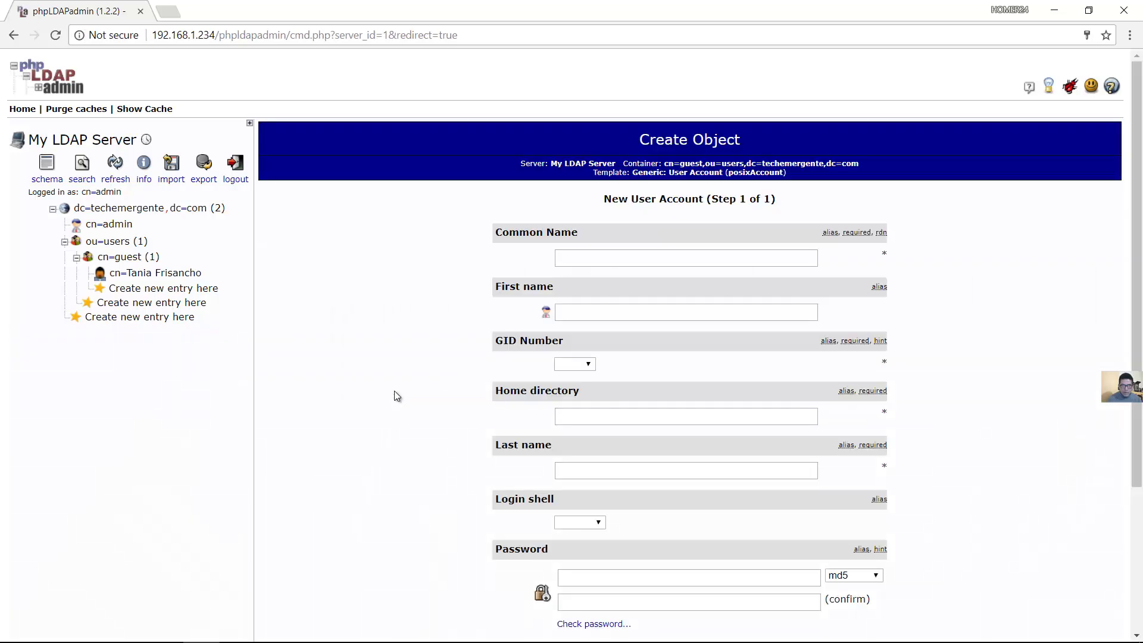
{"action": "left_click", "coordinate": [634, 256]}
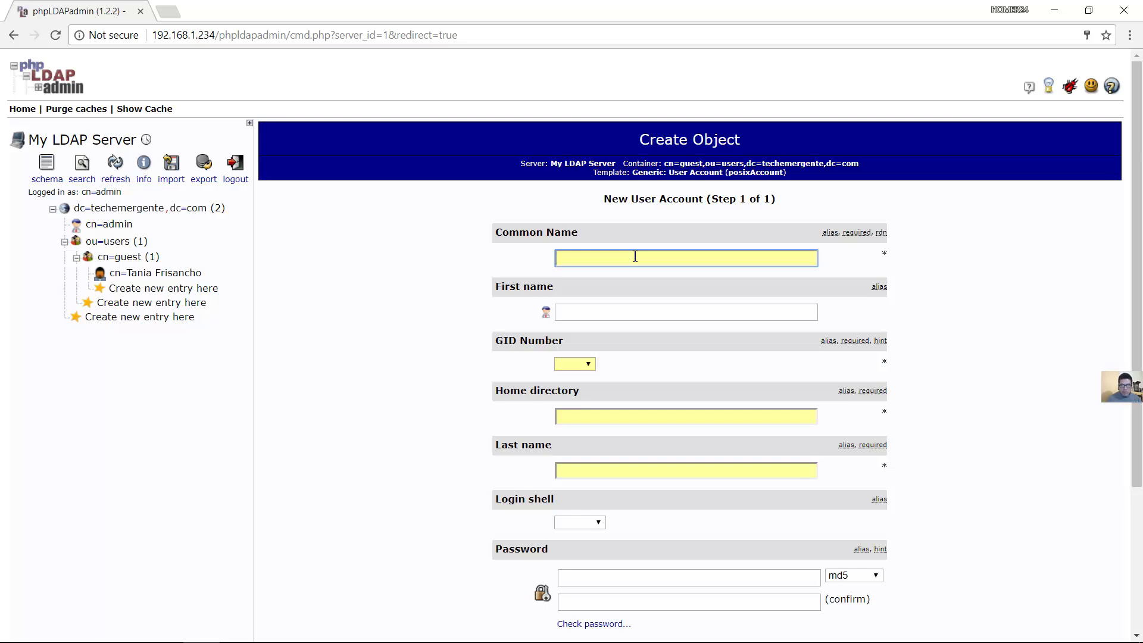
{"action": "left_click", "coordinate": [158, 272]}
{"action": "key", "text": "Return"}
{"action": "key", "text": "Tab"}
{"action": "key", "text": "Tab"}
{"action": "key", "text": "shift+Tab"}
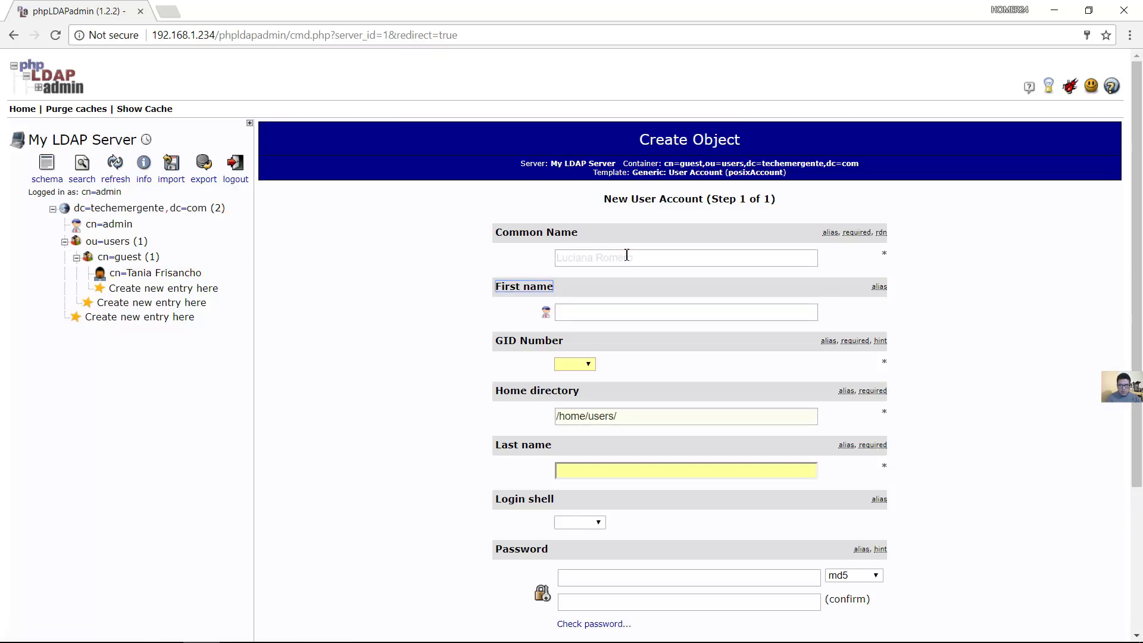
{"action": "left_click", "coordinate": [625, 258]}
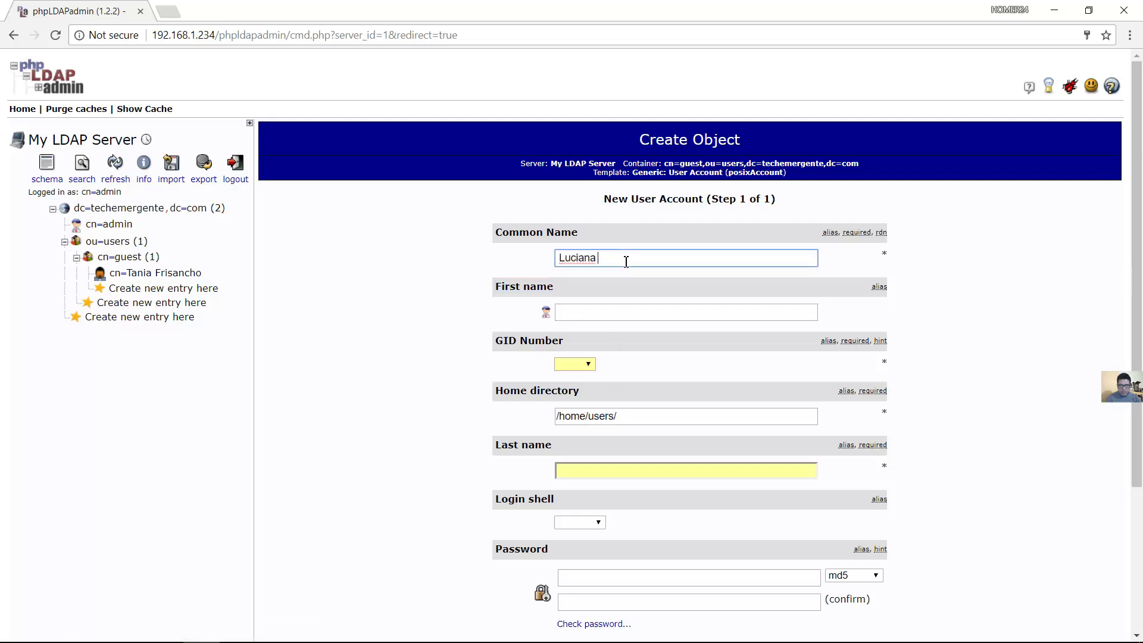
Fill in the user's first and last name and set the group to guest
{"action": "left_click", "coordinate": [603, 311]}
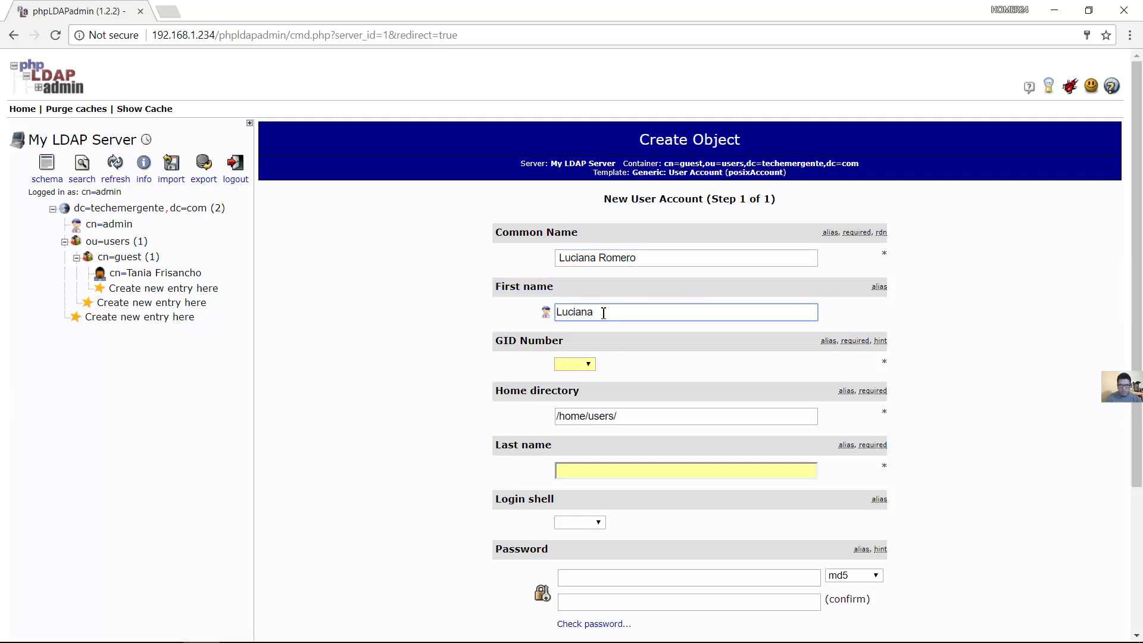
{"action": "left_click", "coordinate": [578, 364]}
{"action": "left_click", "coordinate": [583, 379]}
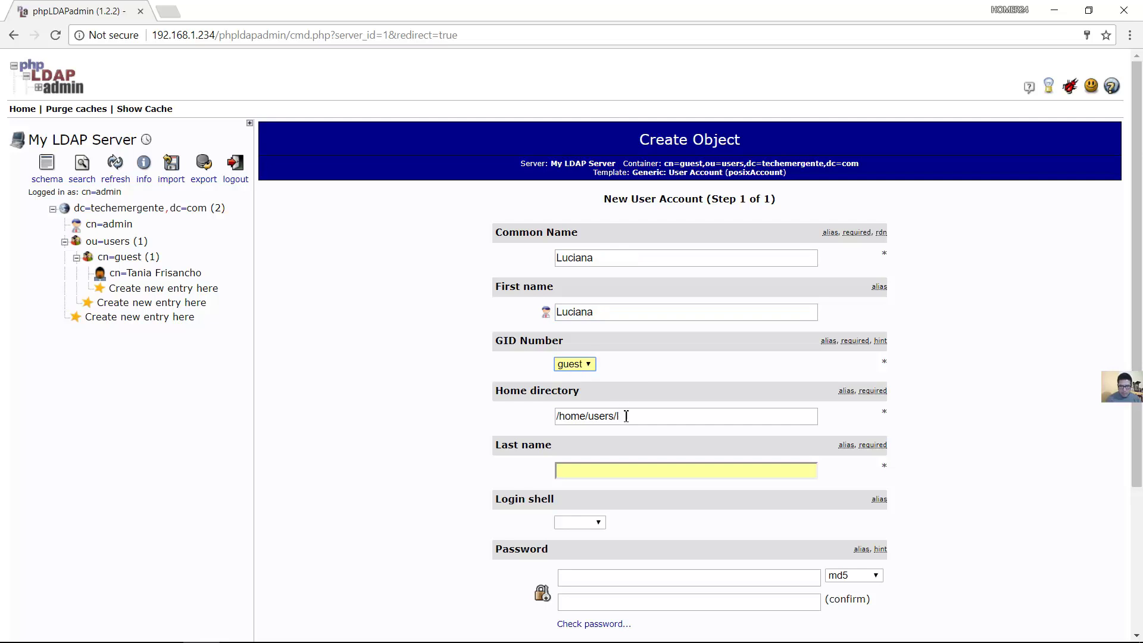
{"action": "left_click", "coordinate": [619, 470]}
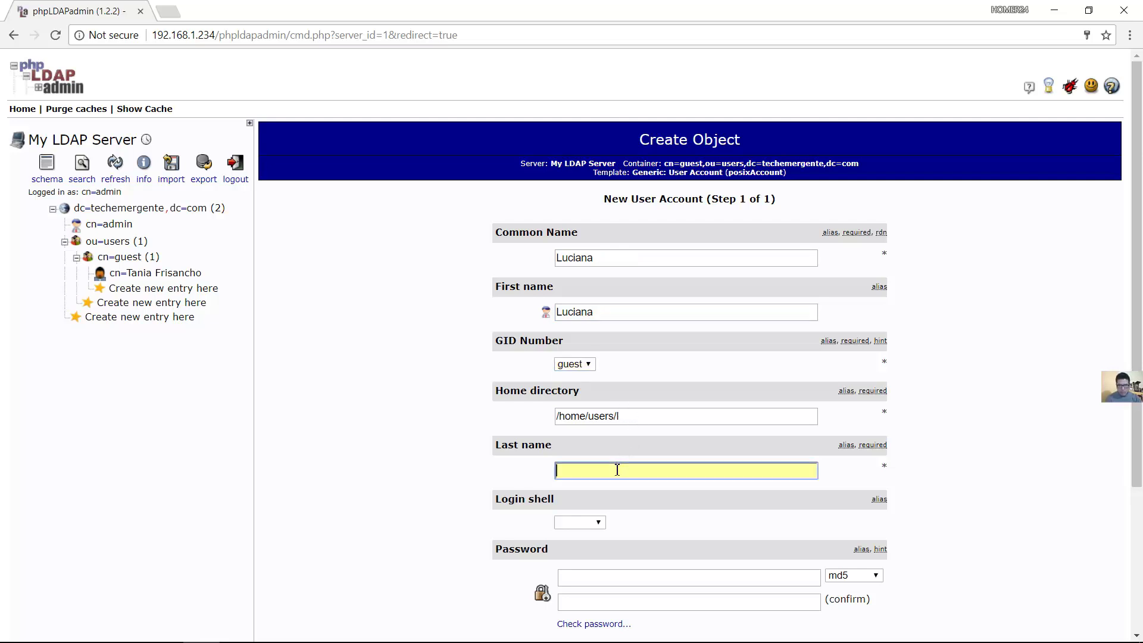
{"action": "key", "text": "Tab"}
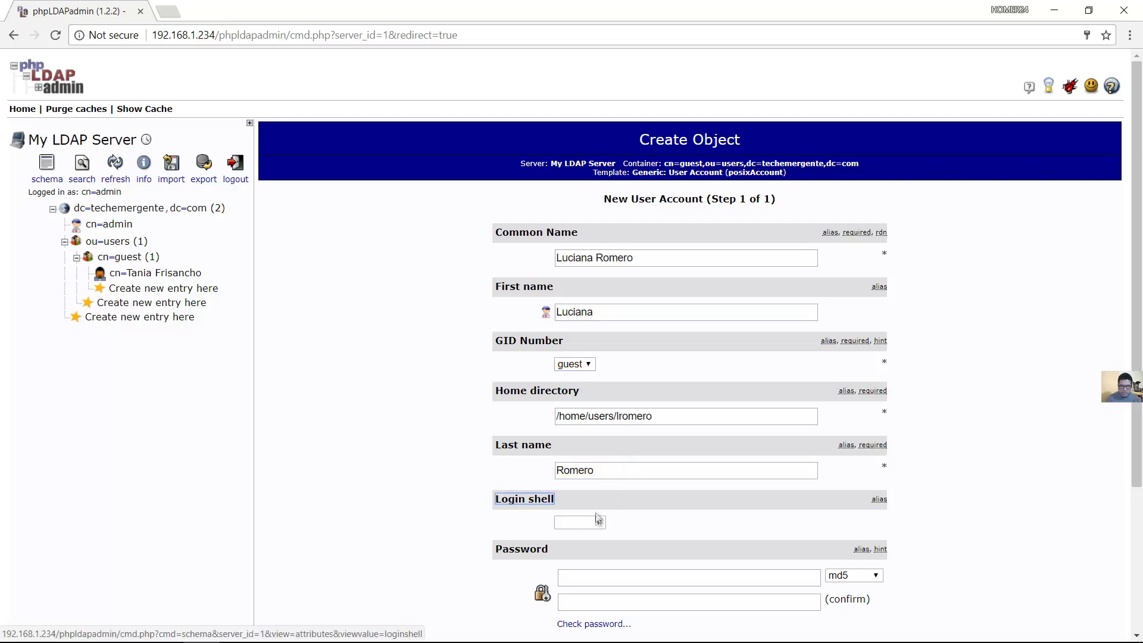
Set the login shell to /bin/sh and enter the account password
{"action": "left_click", "coordinate": [597, 522]}
{"action": "left_click", "coordinate": [592, 534]}
{"action": "scroll", "coordinate": [1133, 420], "scroll_direction": "down", "scroll_amount": 1}
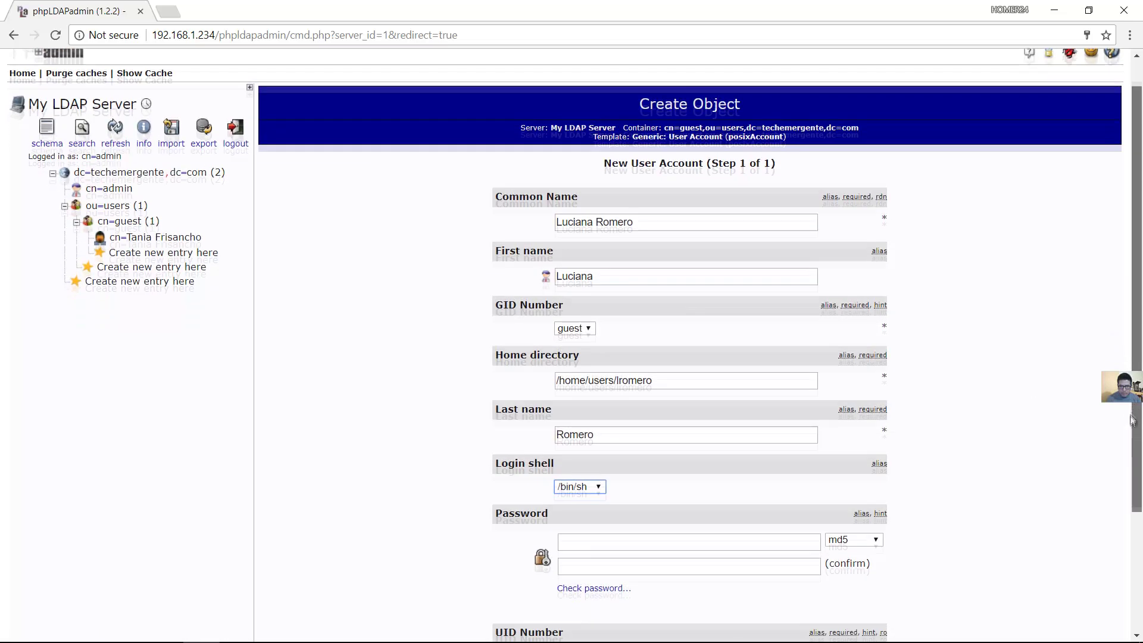
{"action": "left_click", "coordinate": [716, 516]}
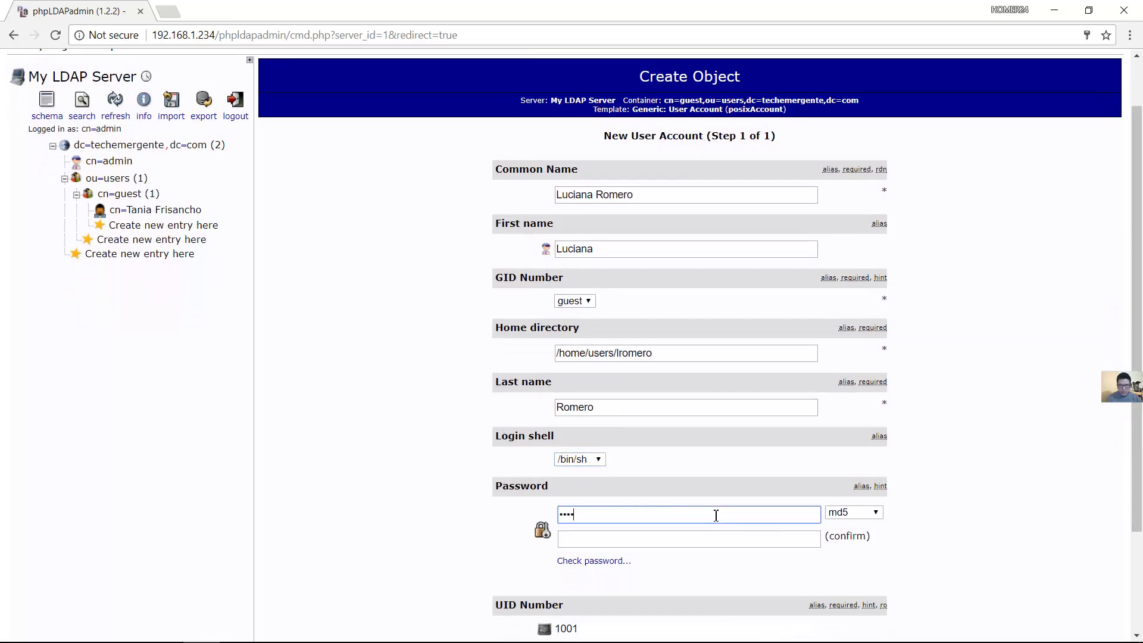
{"action": "key", "text": "Tab"}
{"action": "key", "text": "Tab"}
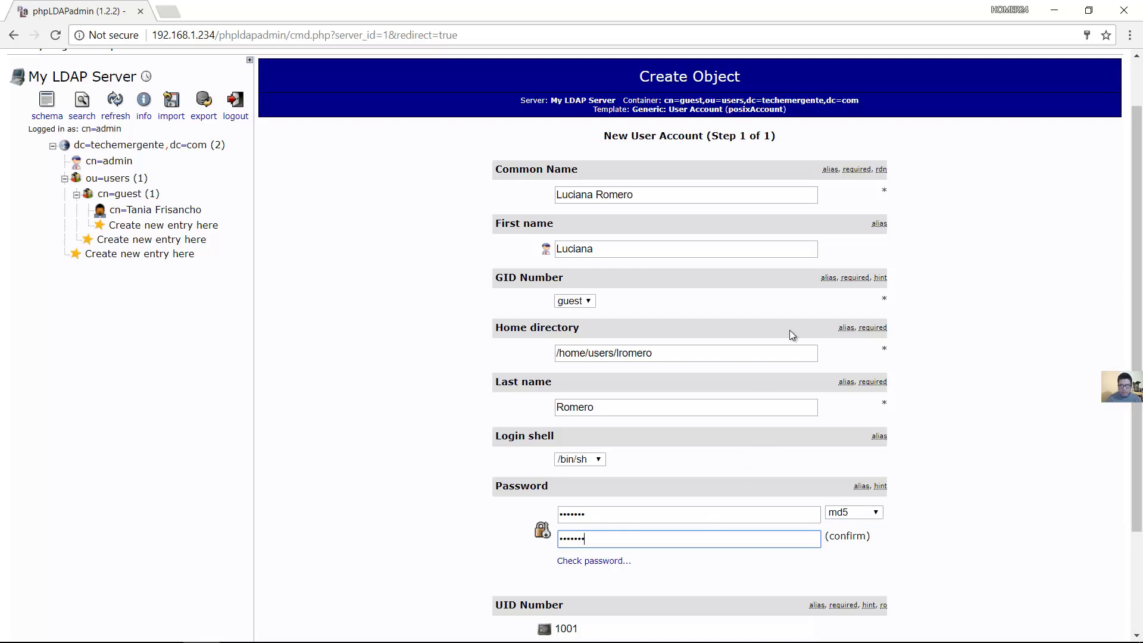
Check the generated User ID and home directory path, then submit the account
{"action": "left_click_drag", "start_coordinate": [1136, 344], "coordinate": [1127, 448]}
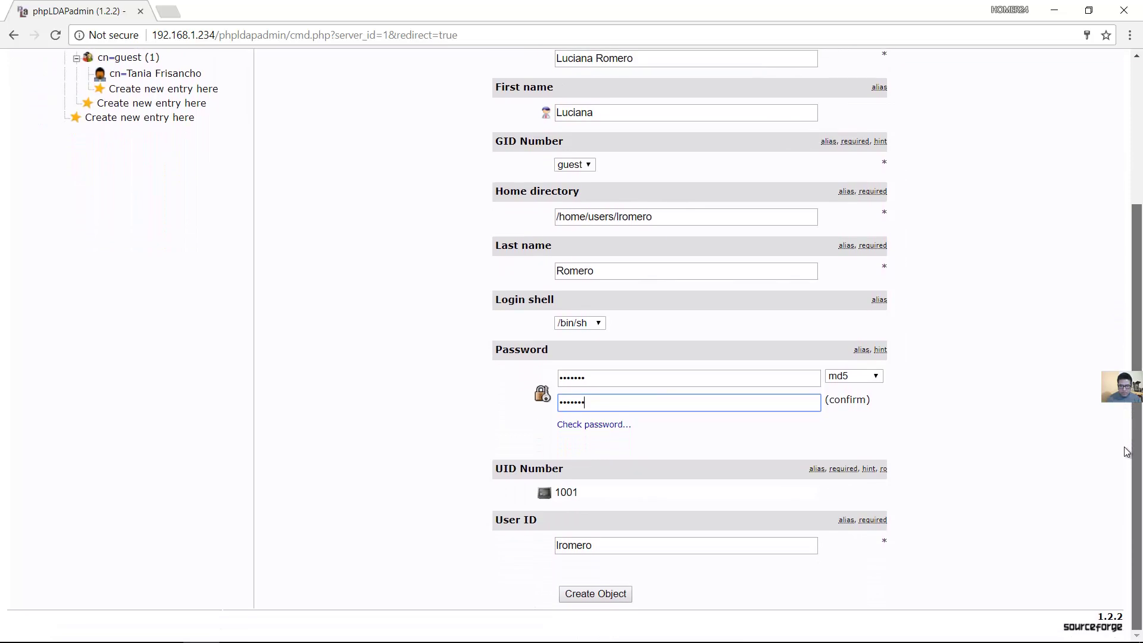
{"action": "left_click_drag", "start_coordinate": [617, 553], "coordinate": [546, 550]}
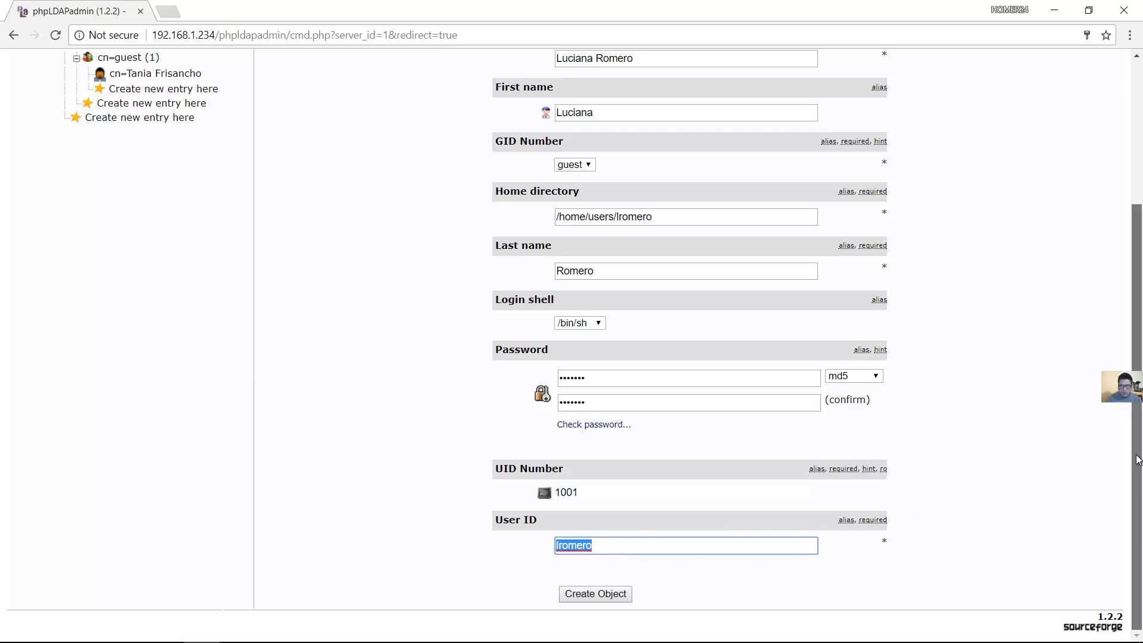
{"action": "left_click_drag", "start_coordinate": [1134, 470], "coordinate": [1126, 413]}
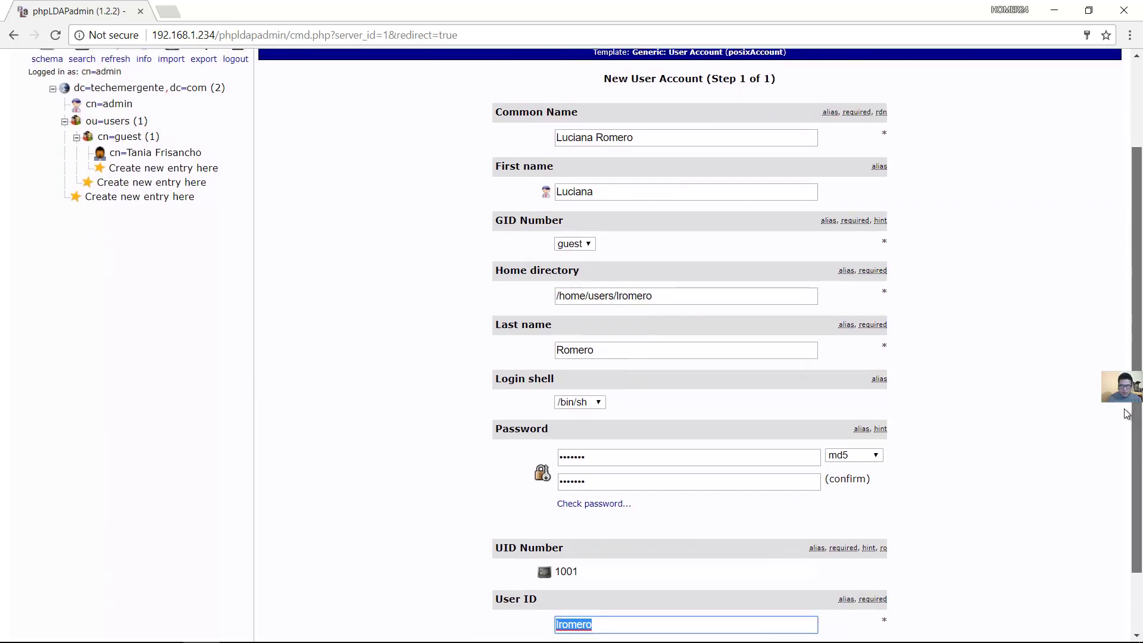
{"action": "scroll", "coordinate": [665, 275], "scroll_direction": "down", "scroll_amount": 1}
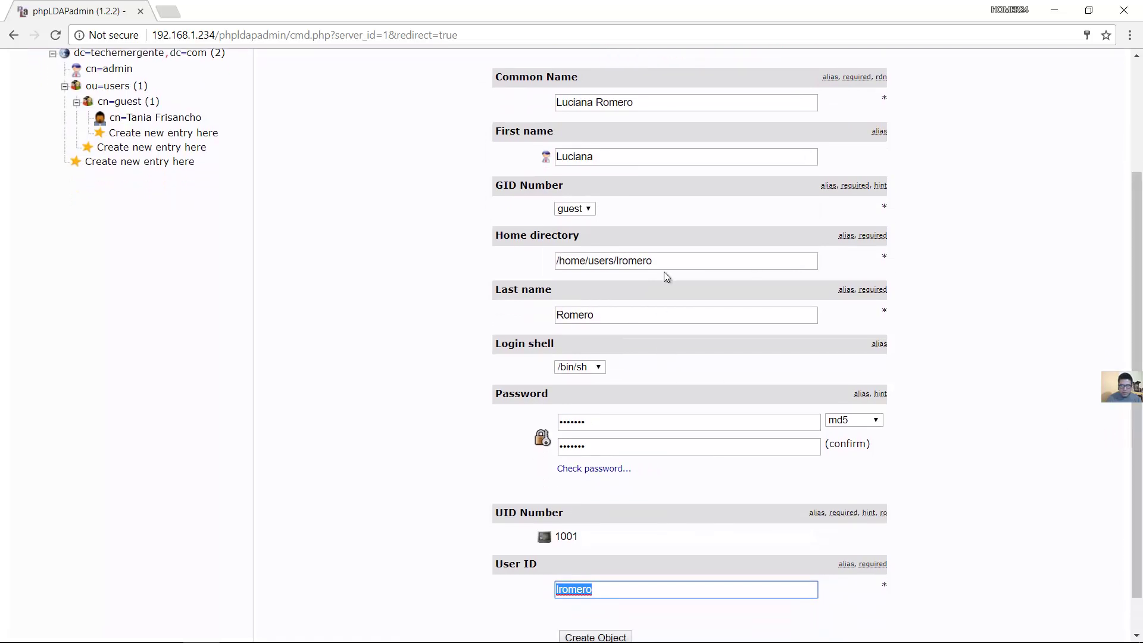
{"action": "left_click_drag", "start_coordinate": [672, 266], "coordinate": [544, 262]}
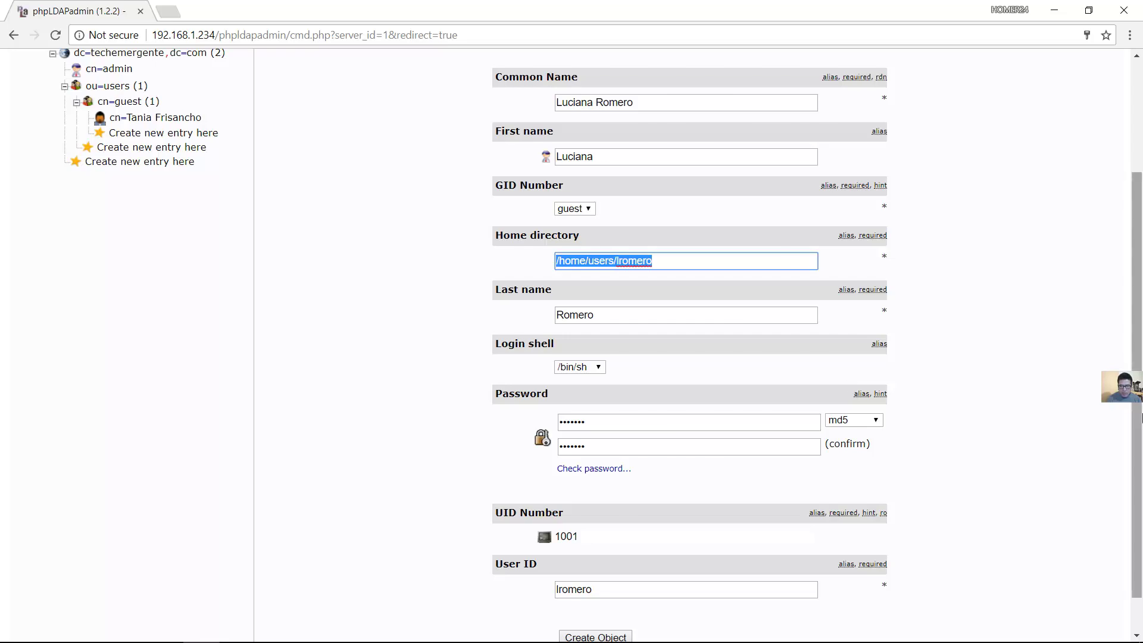
{"action": "scroll", "coordinate": [1140, 425], "scroll_direction": "down", "scroll_amount": 1}
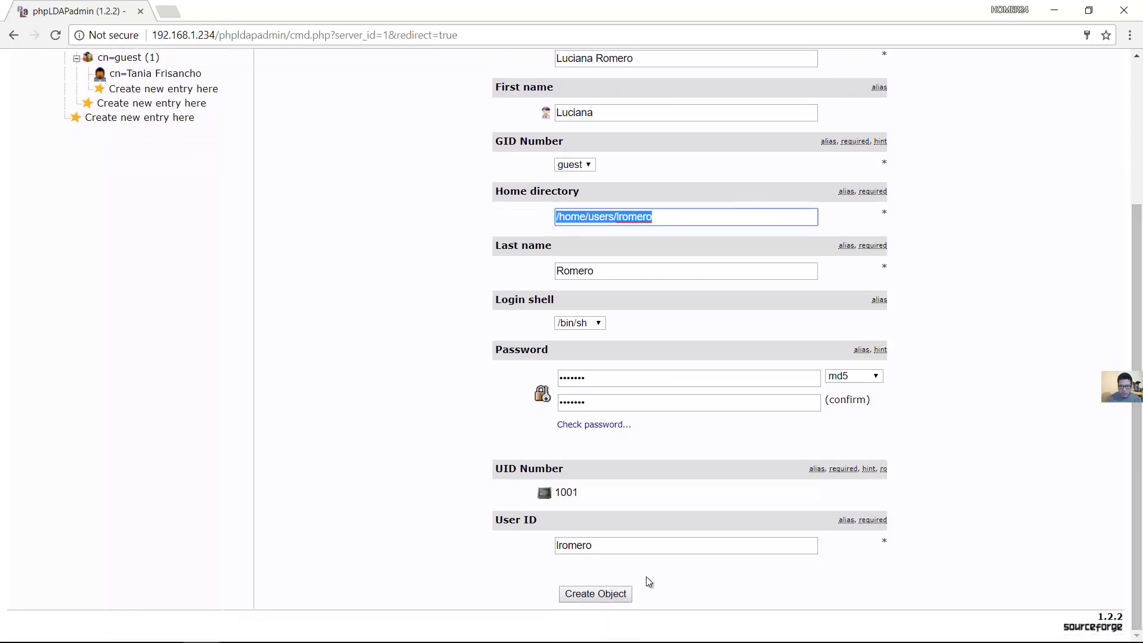
{"action": "left_click", "coordinate": [619, 591]}
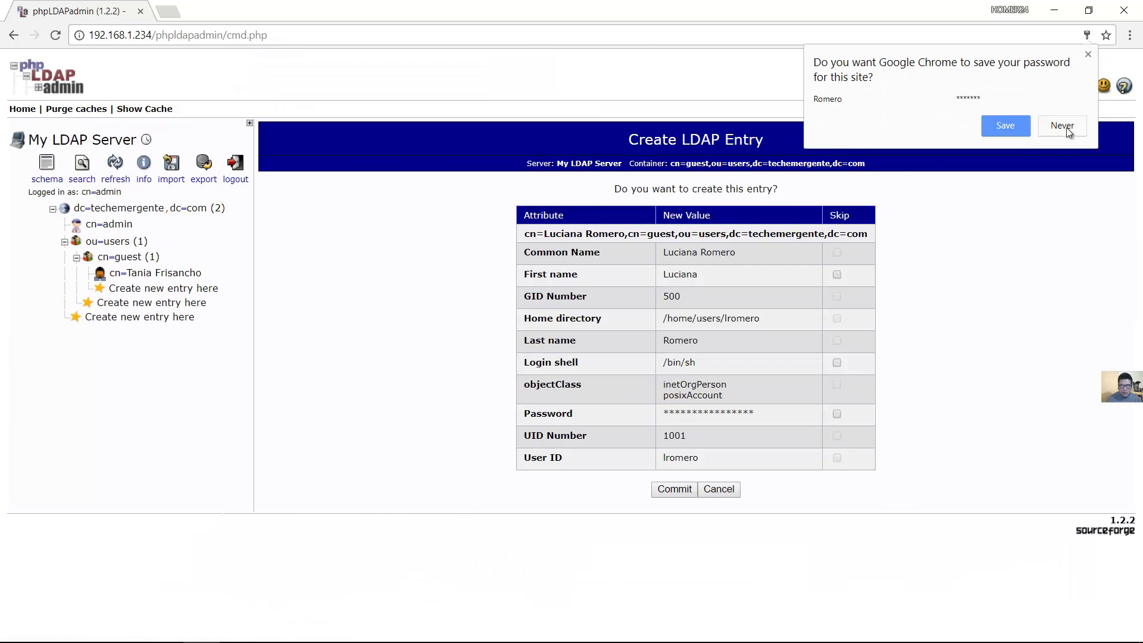
Decline Chrome's password save, commit the new user entry, and open it in the tree
{"action": "left_click", "coordinate": [1063, 126]}
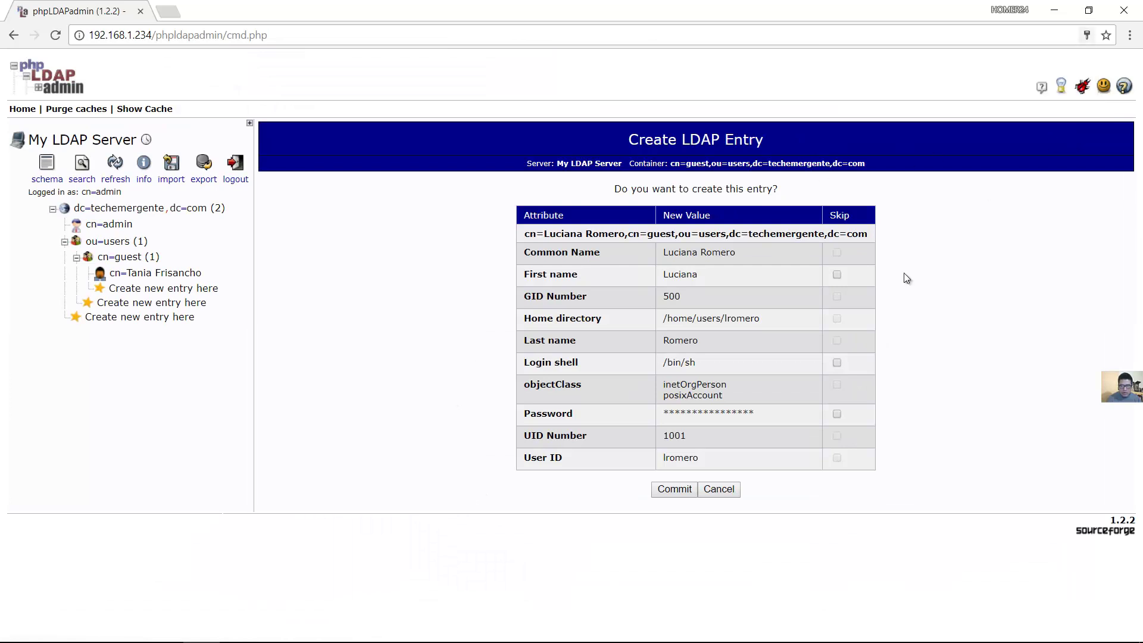
{"action": "left_click", "coordinate": [675, 489]}
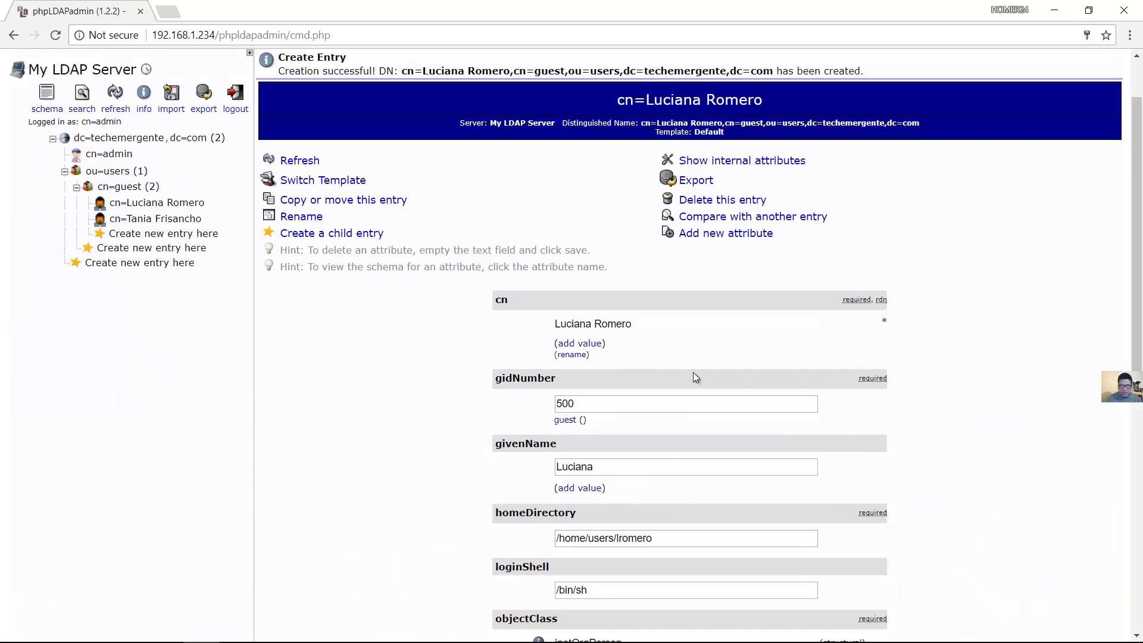
{"action": "left_click", "coordinate": [157, 204]}
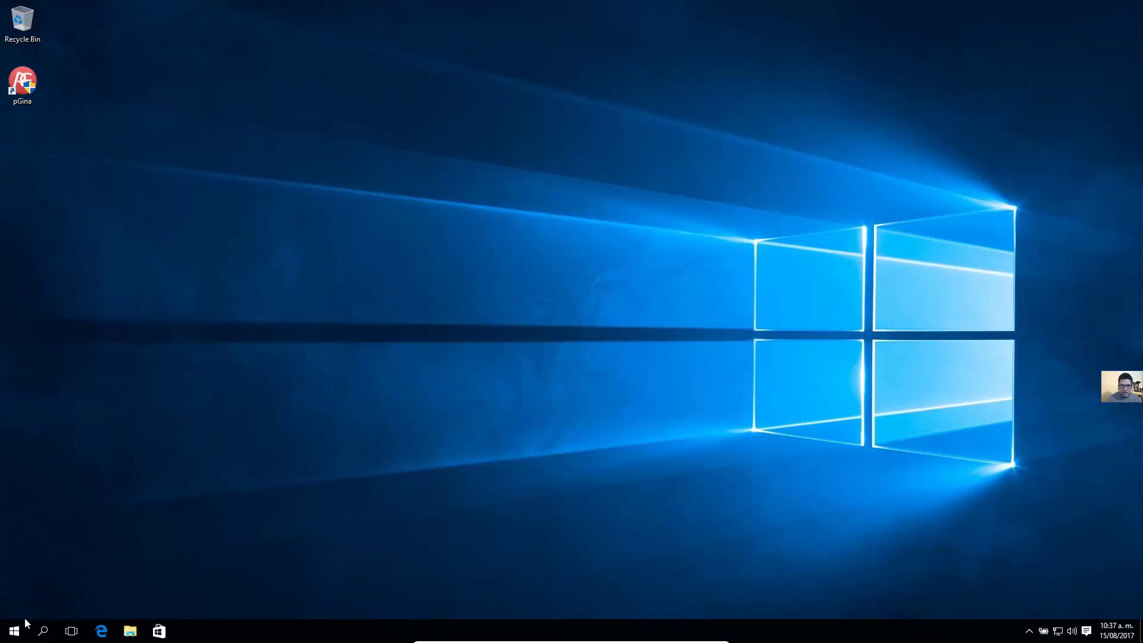
{"action": "left_click", "coordinate": [17, 630]}
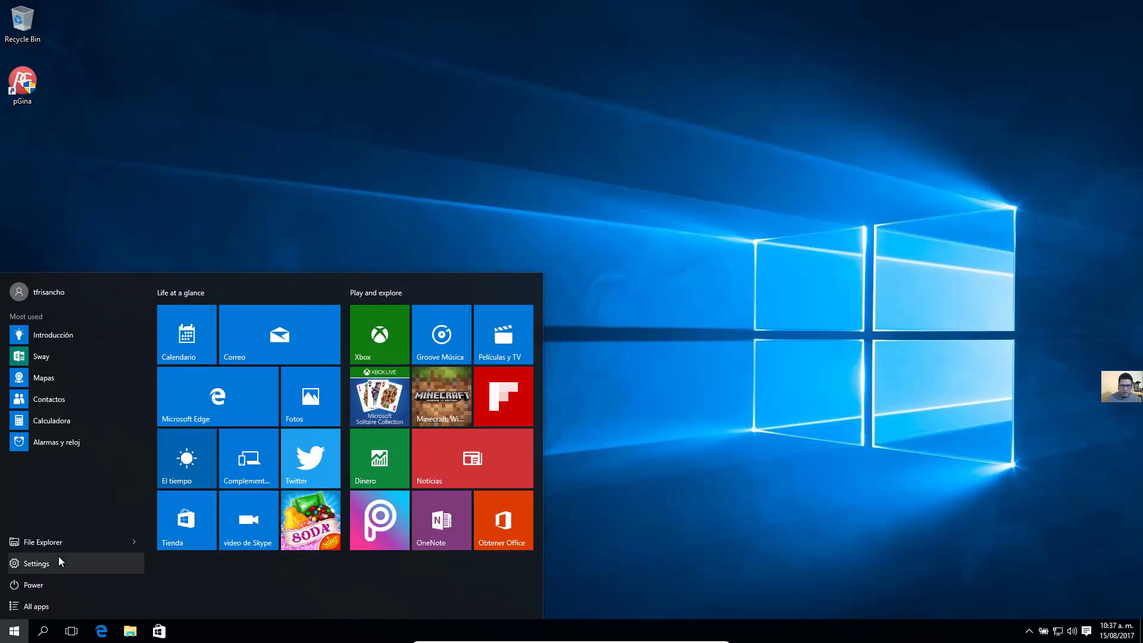
Restart Windows 10 and dismiss the lock screen
{"action": "left_click", "coordinate": [61, 581]}
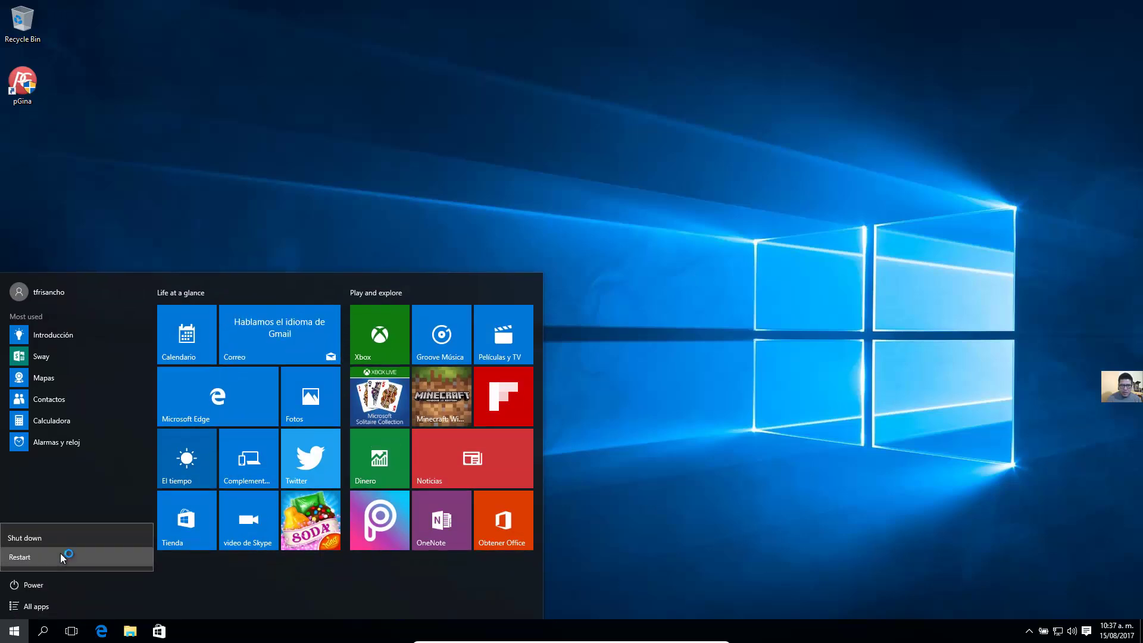
{"action": "left_click", "coordinate": [60, 552]}
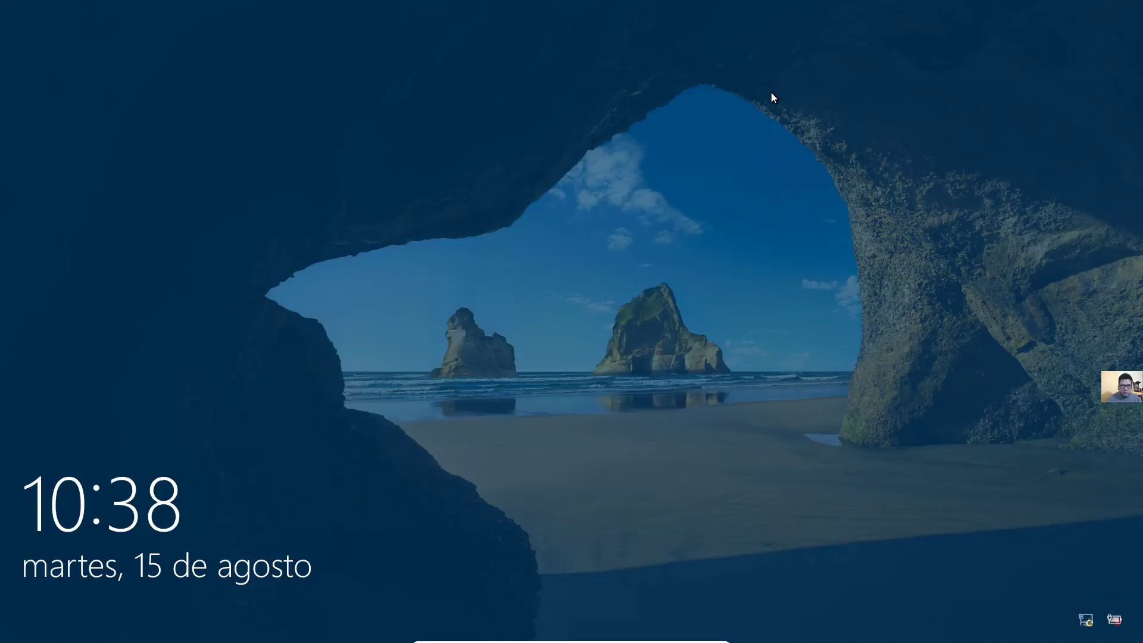
{"action": "left_click", "coordinate": [732, 147]}
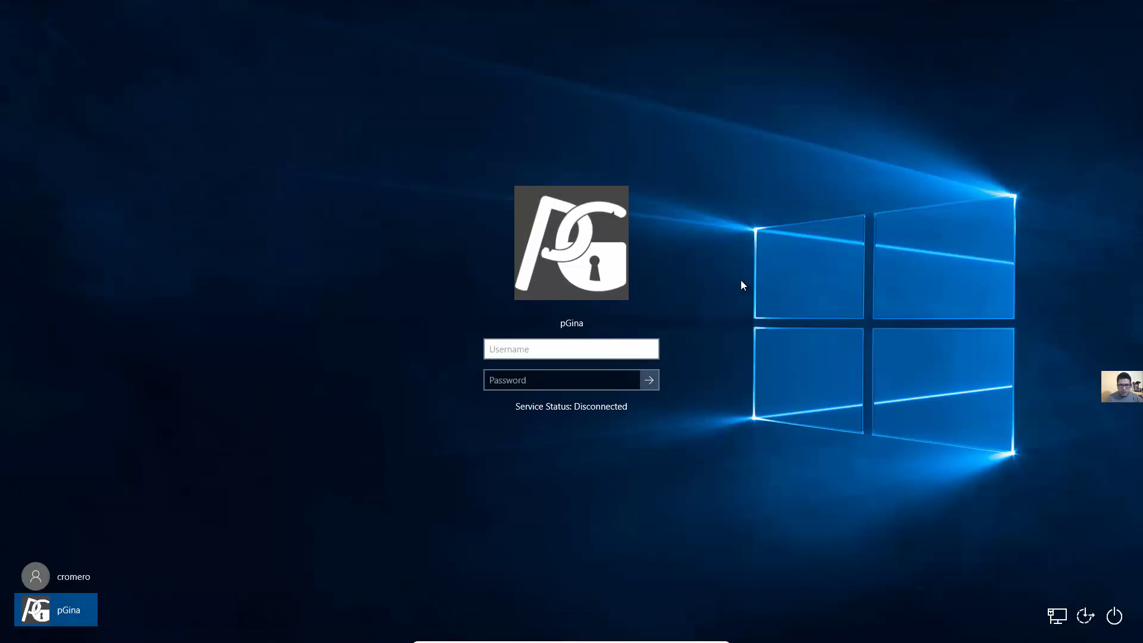
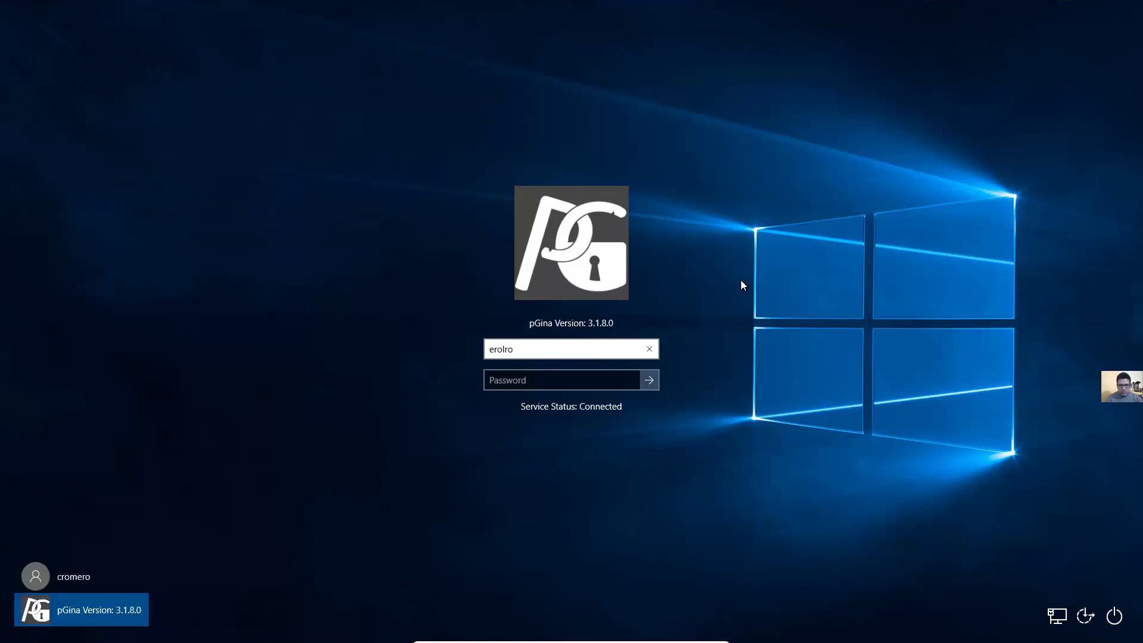
Sign in at the pGina logon with the new LDAP user's username and password
{"action": "type", "text": "mero"}
{"action": "key", "text": "Tab"}
{"action": "type", "text": "******"}
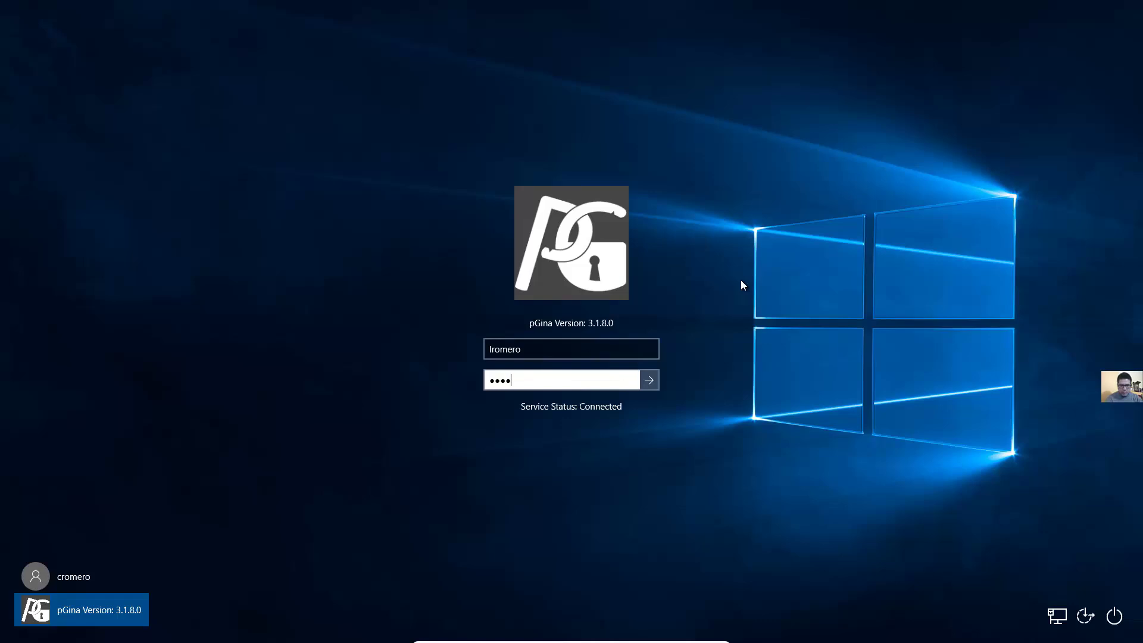
{"action": "key", "text": "Return"}
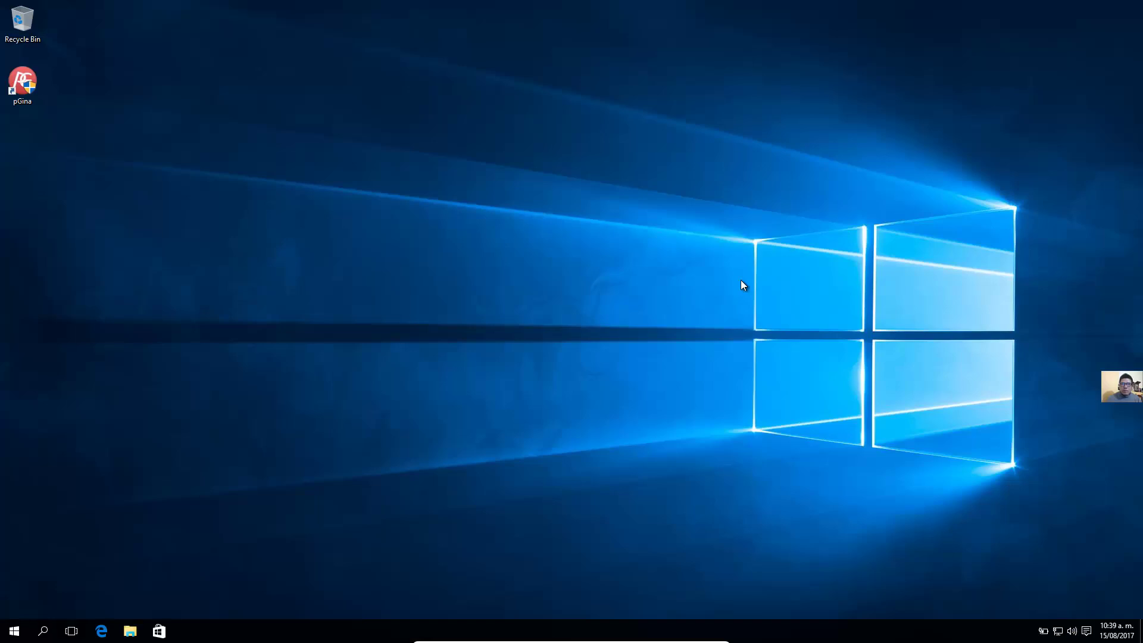
{"action": "left_click", "coordinate": [142, 629]}
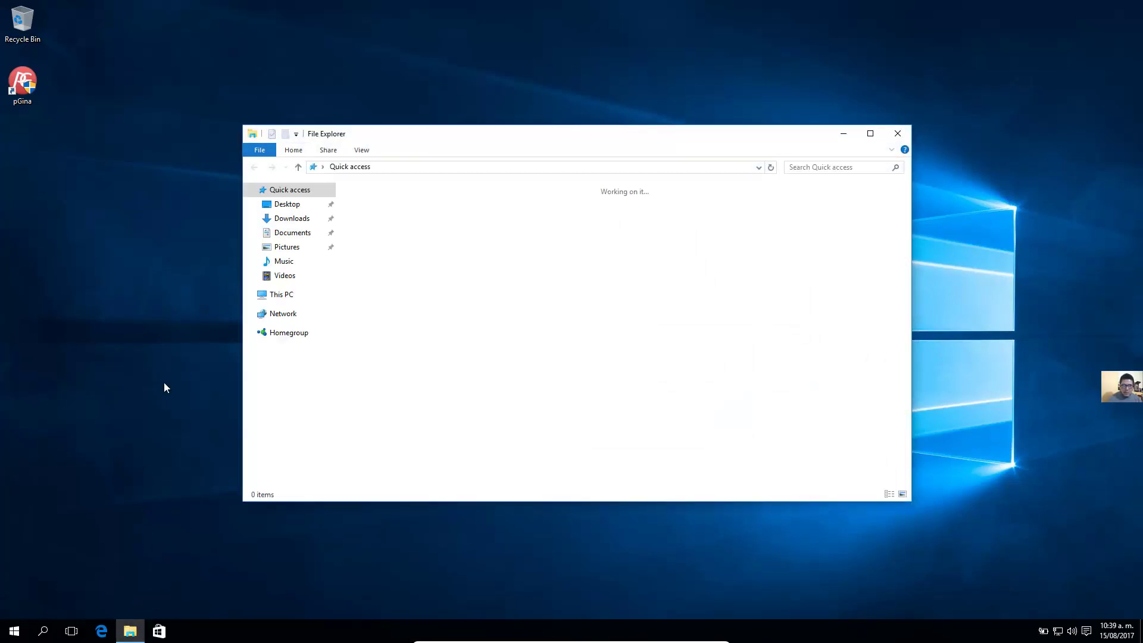
{"action": "left_click", "coordinate": [302, 295]}
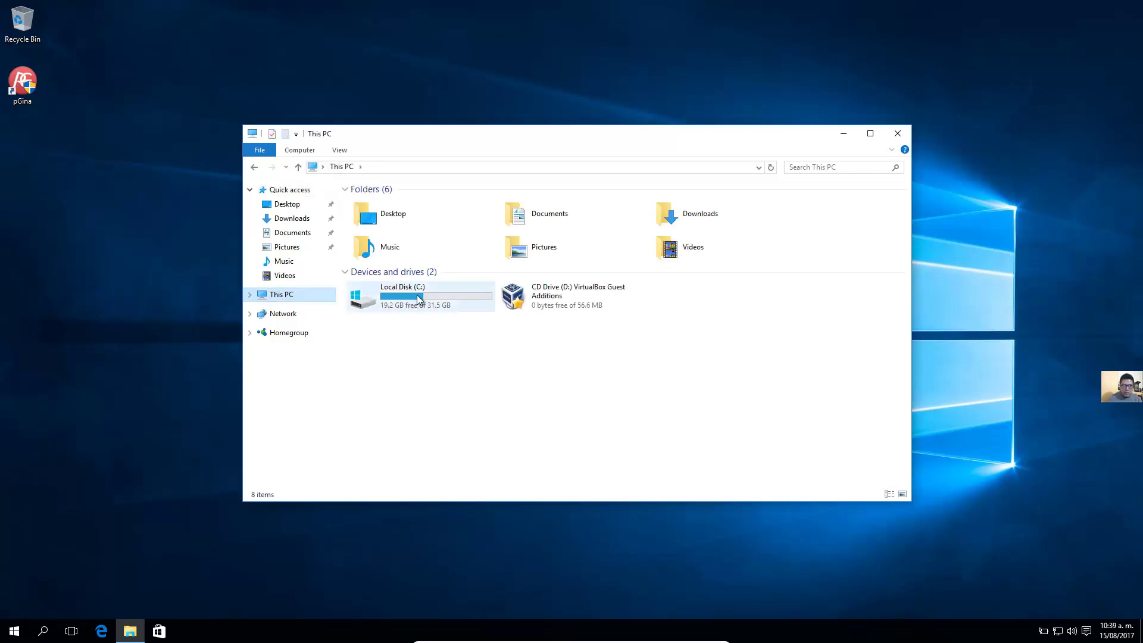
{"action": "left_click", "coordinate": [420, 294]}
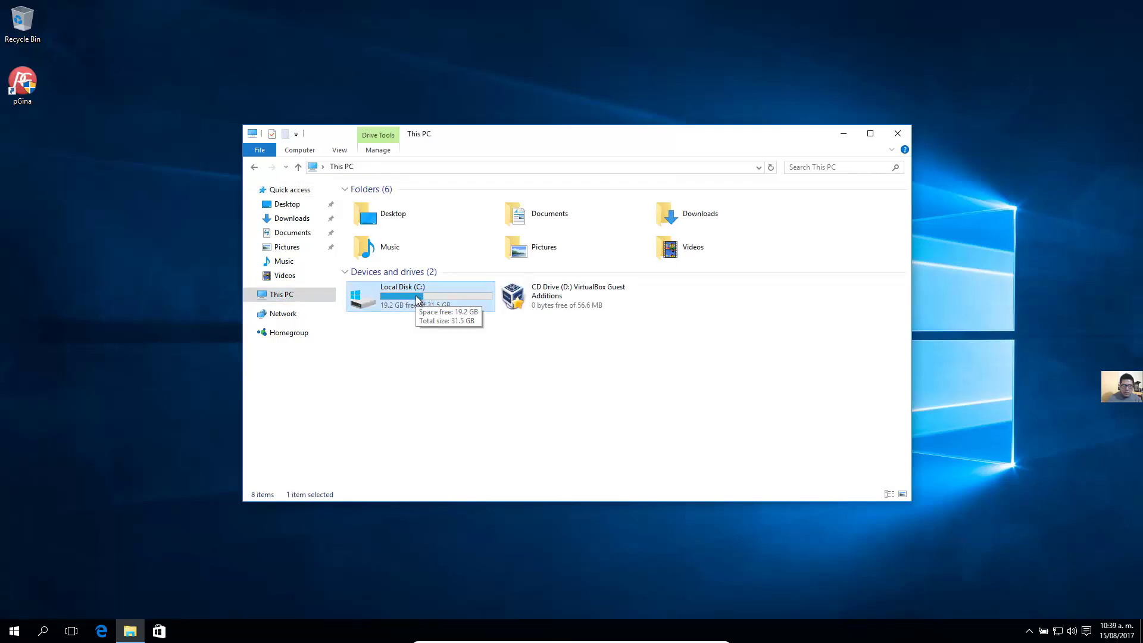
{"action": "double_click", "coordinate": [418, 299]}
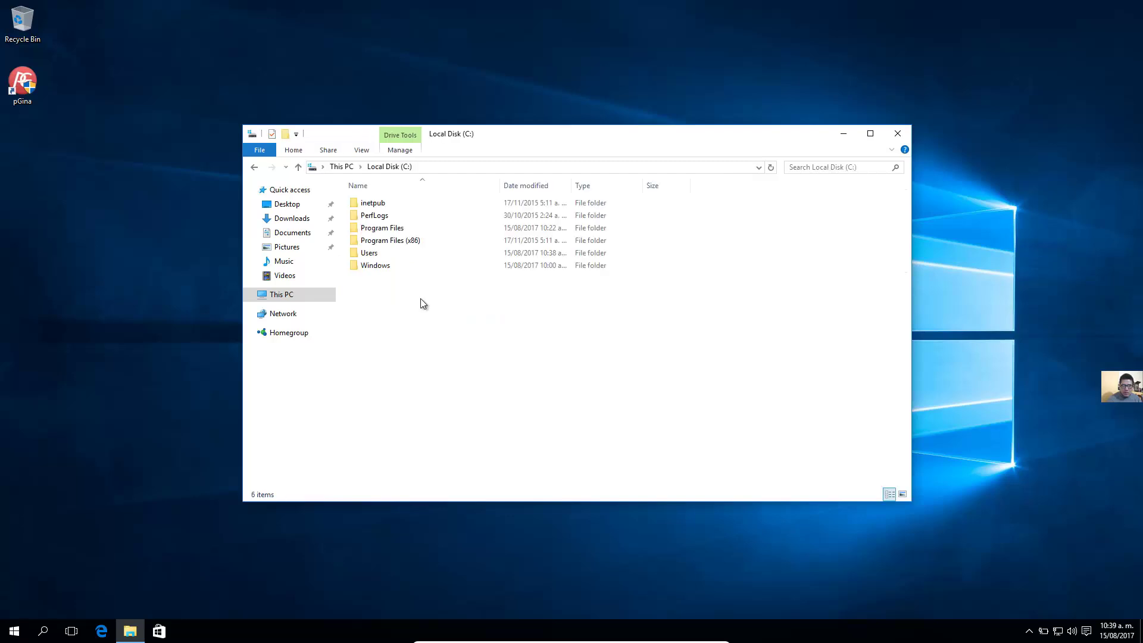
{"action": "left_click", "coordinate": [391, 252]}
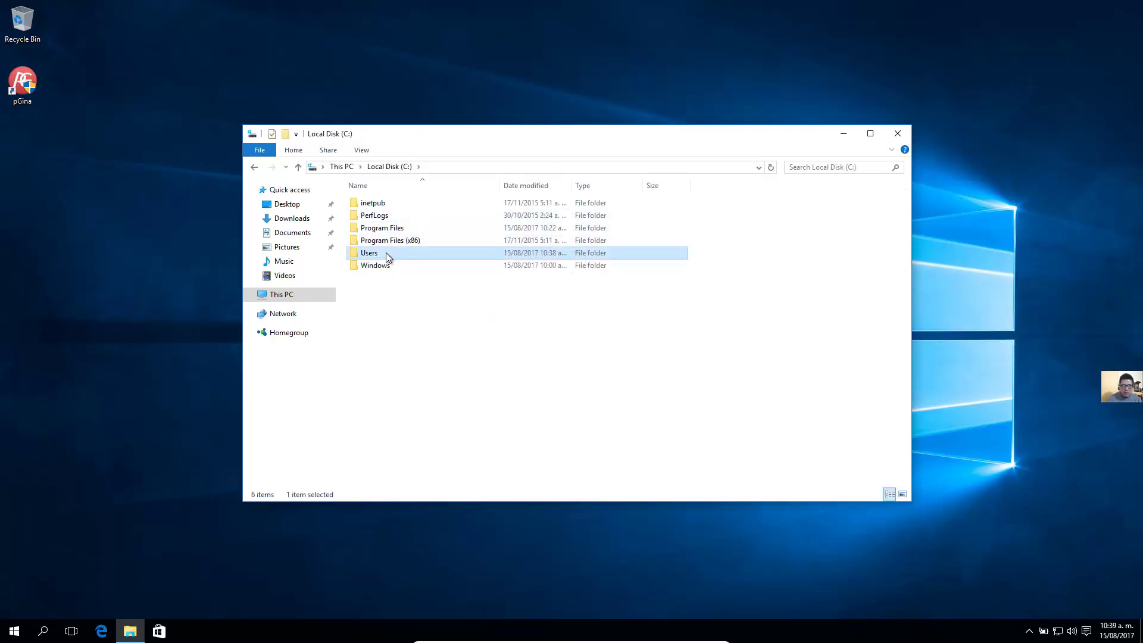
{"action": "double_click", "coordinate": [383, 253]}
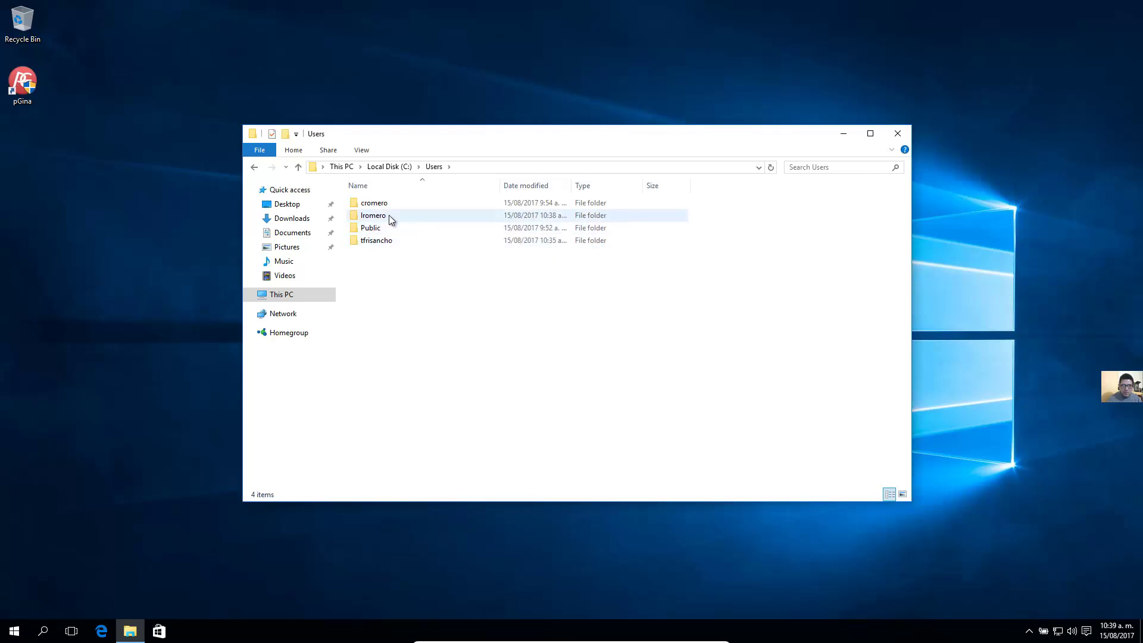
{"action": "left_click", "coordinate": [895, 132]}
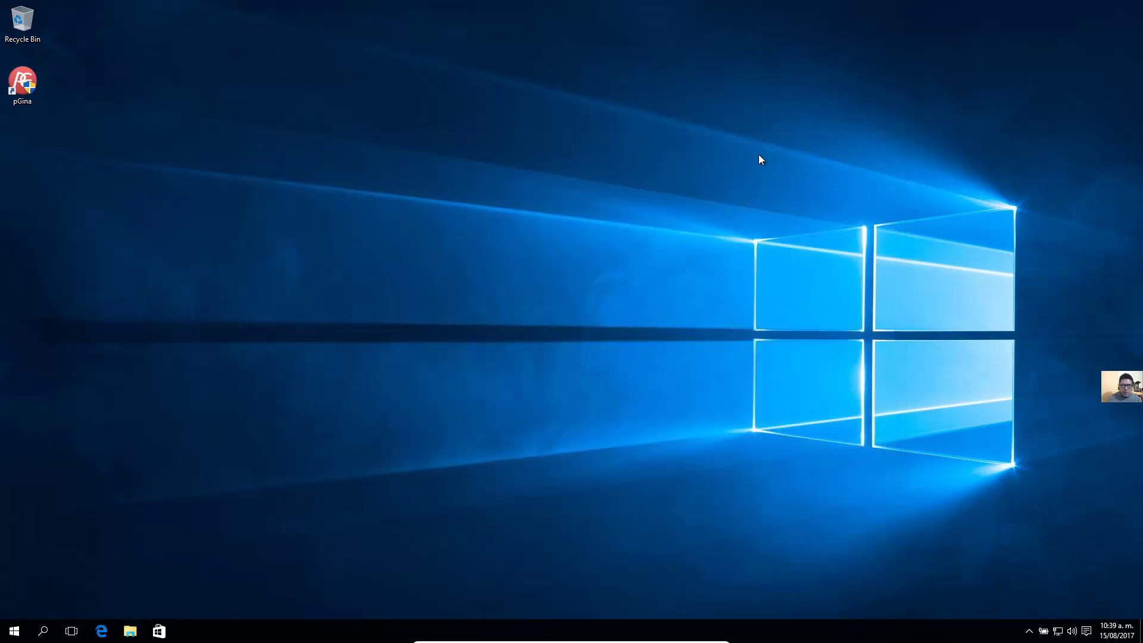